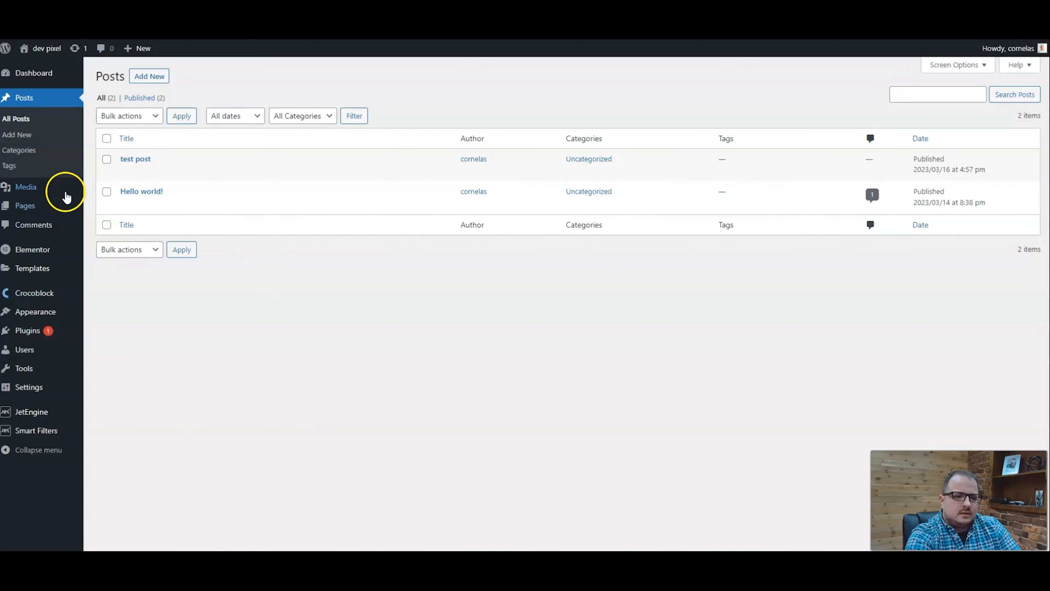
- Create a new JetEngine custom post type and name it "Organization" with the slug "organization"
{"action": "mouse_move", "coordinate": [45, 414]}
{"action": "left_click", "coordinate": [124, 442]}
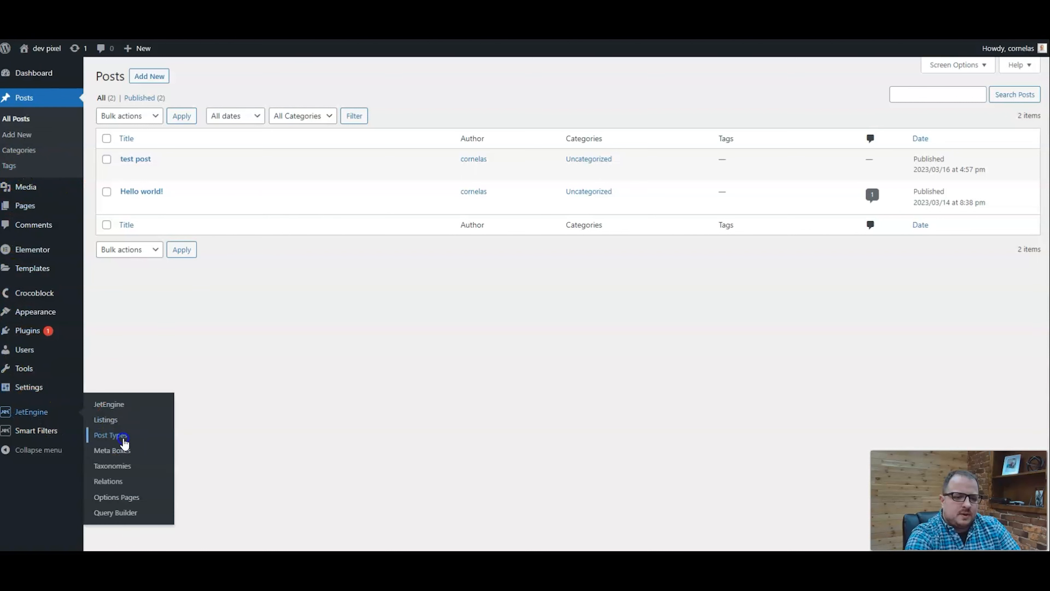
{"action": "left_click", "coordinate": [253, 76]}
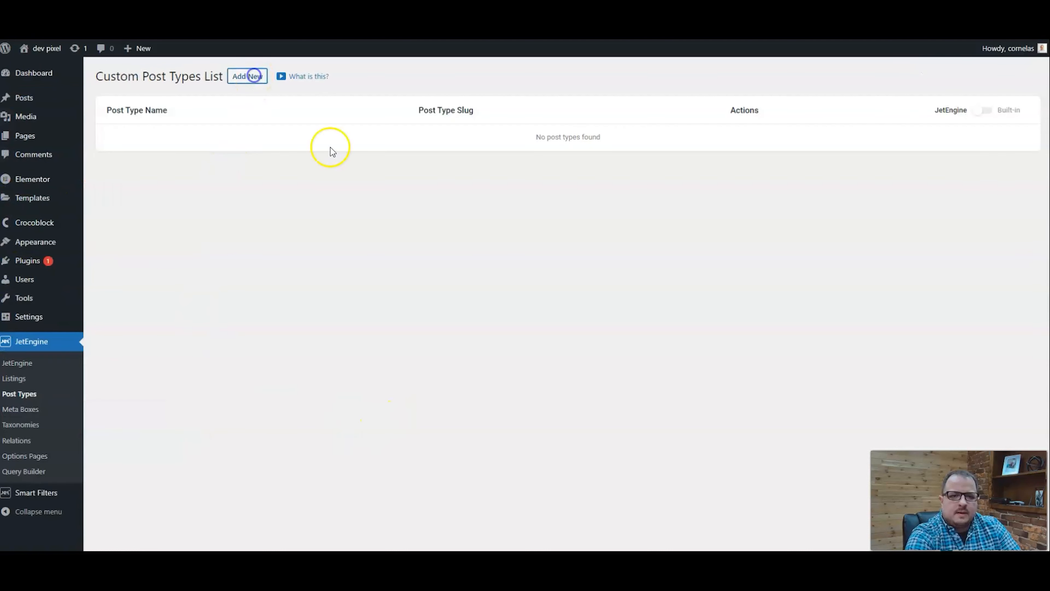
{"action": "left_click", "coordinate": [491, 156]}
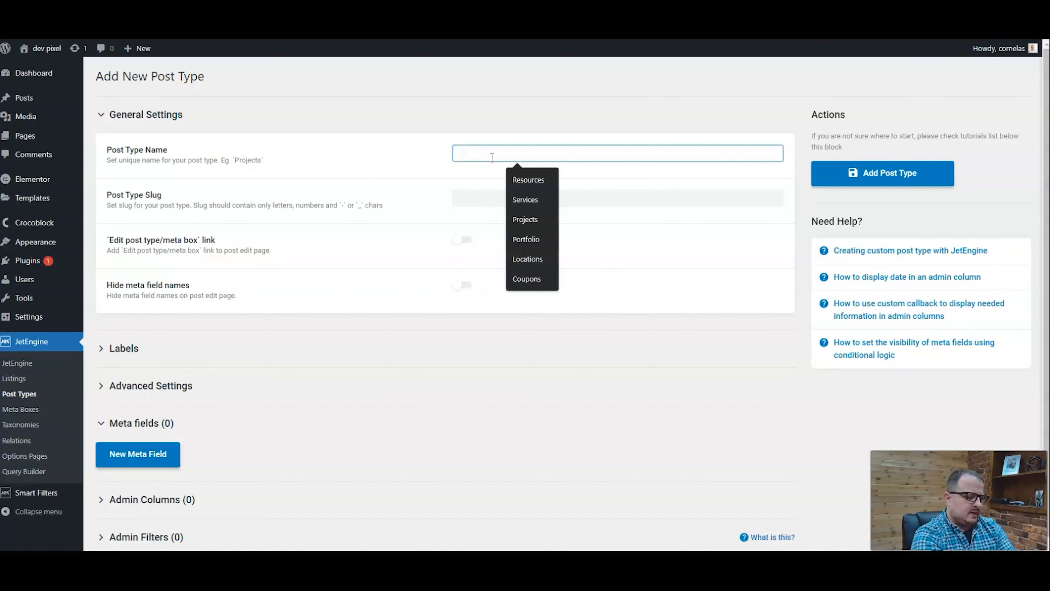
{"action": "type", "text": "Origan"}
{"action": "key", "text": "BackSpace"}
{"action": "key", "text": "BackSpace"}
{"action": "key", "text": "BackSpace"}
{"action": "key", "text": "BackSpace"}
{"action": "key", "text": "BackSpace"}
{"action": "type", "text": "rg"}
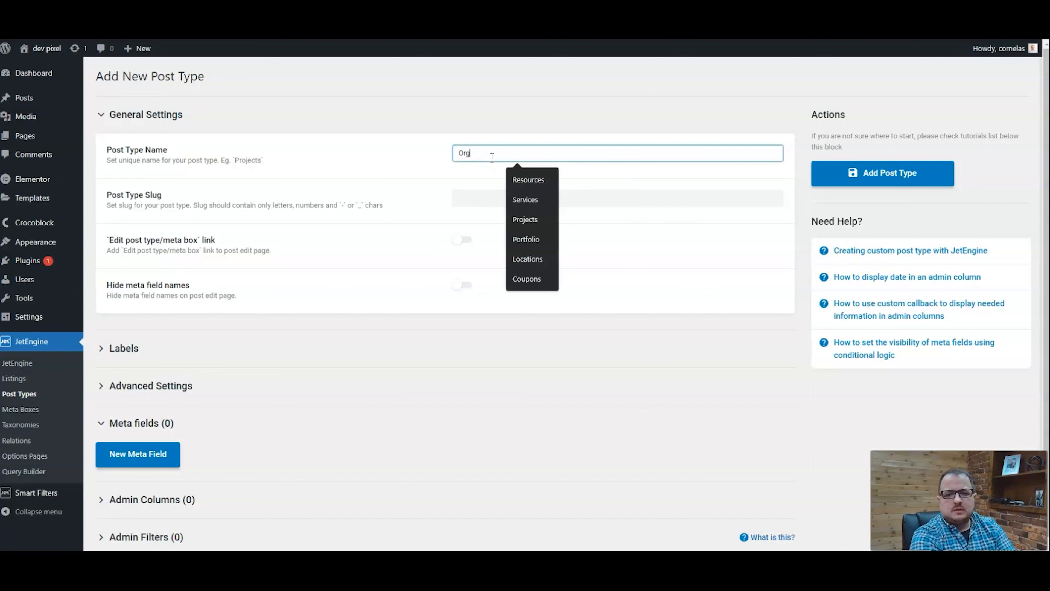
{"action": "type", "text": "anization"}
{"action": "key", "text": "Tab"}
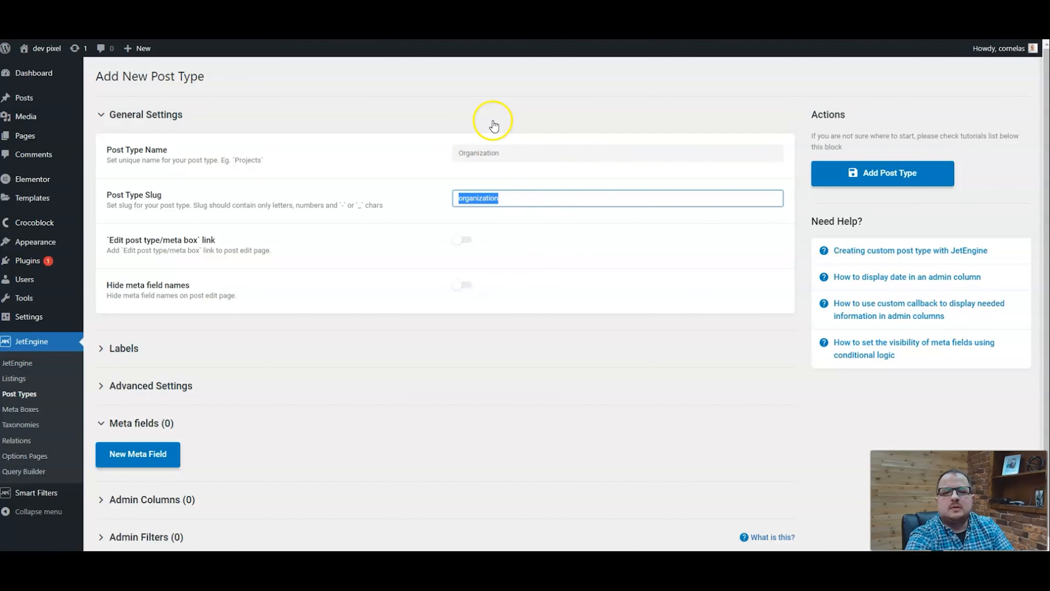
{"action": "left_click", "coordinate": [494, 124]}
{"action": "left_click", "coordinate": [493, 124]}
{"action": "scroll", "coordinate": [161, 356], "scroll_direction": "down", "scroll_amount": 1}
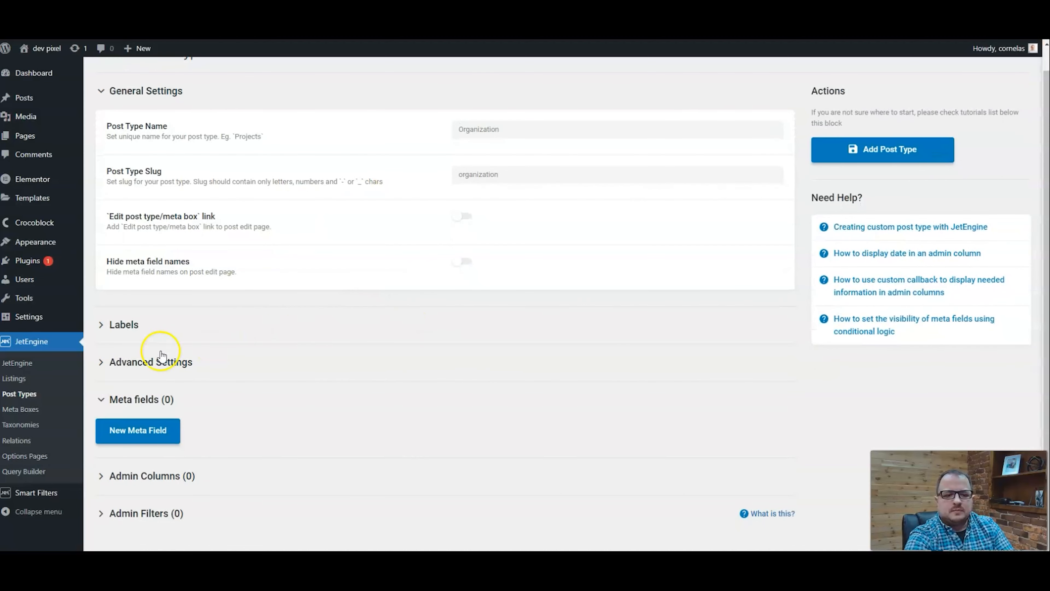
{"action": "left_click", "coordinate": [141, 432]}
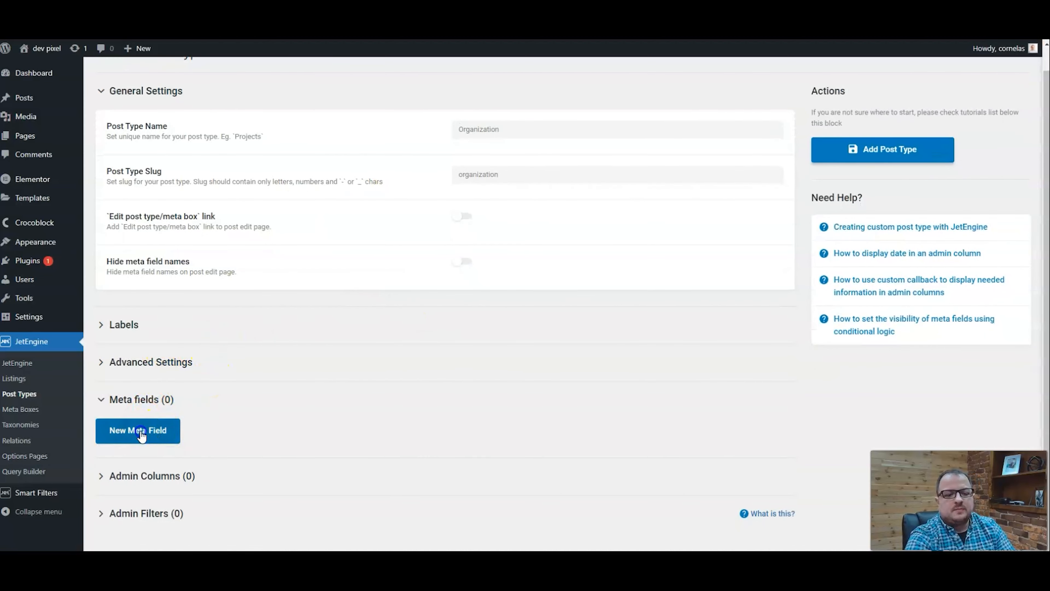
{"action": "left_click", "coordinate": [476, 464]}
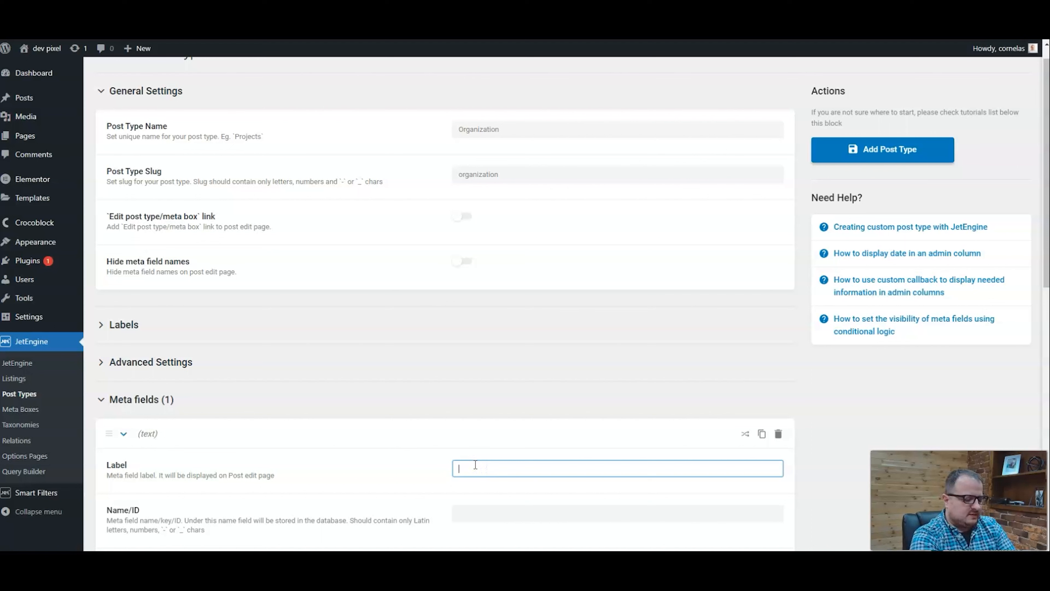
{"action": "type", "text": "Title"}
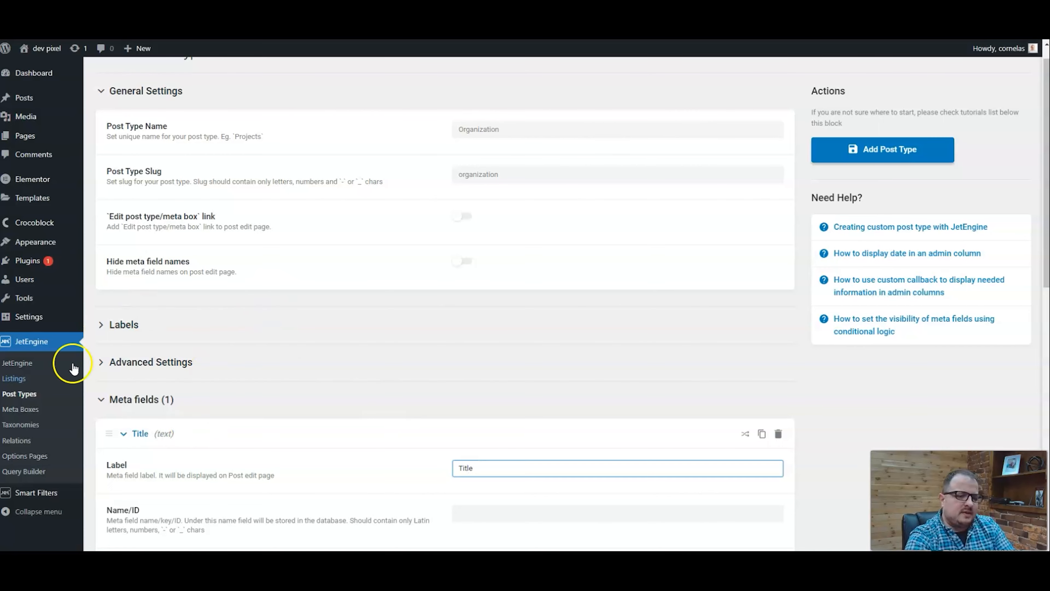
{"action": "scroll", "coordinate": [428, 438], "scroll_direction": "down", "scroll_amount": 1}
{"action": "left_click", "coordinate": [839, 409]}
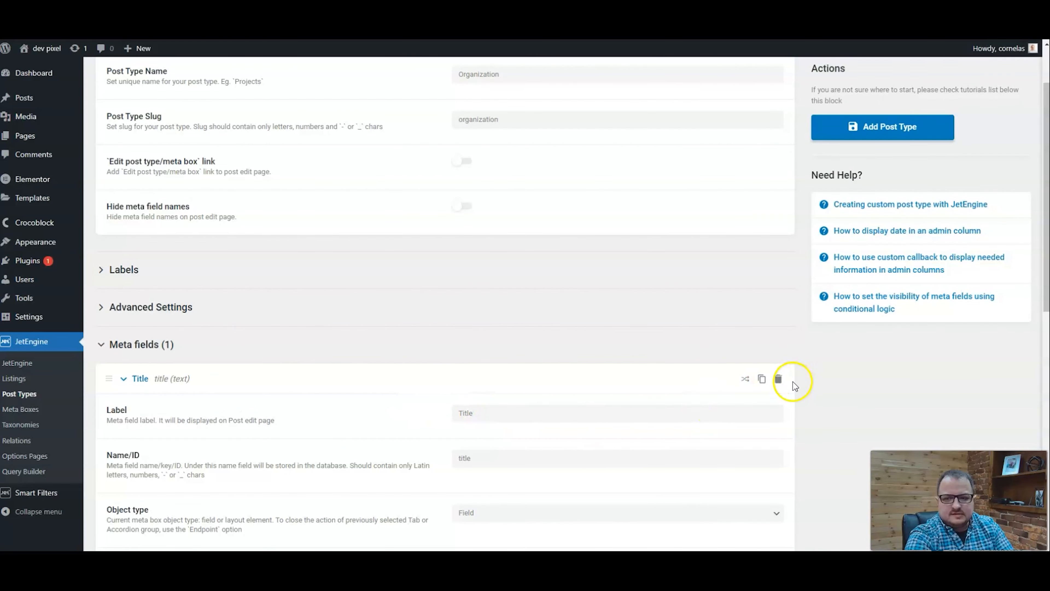
{"action": "left_click", "coordinate": [778, 378]}
{"action": "left_click", "coordinate": [771, 360]}
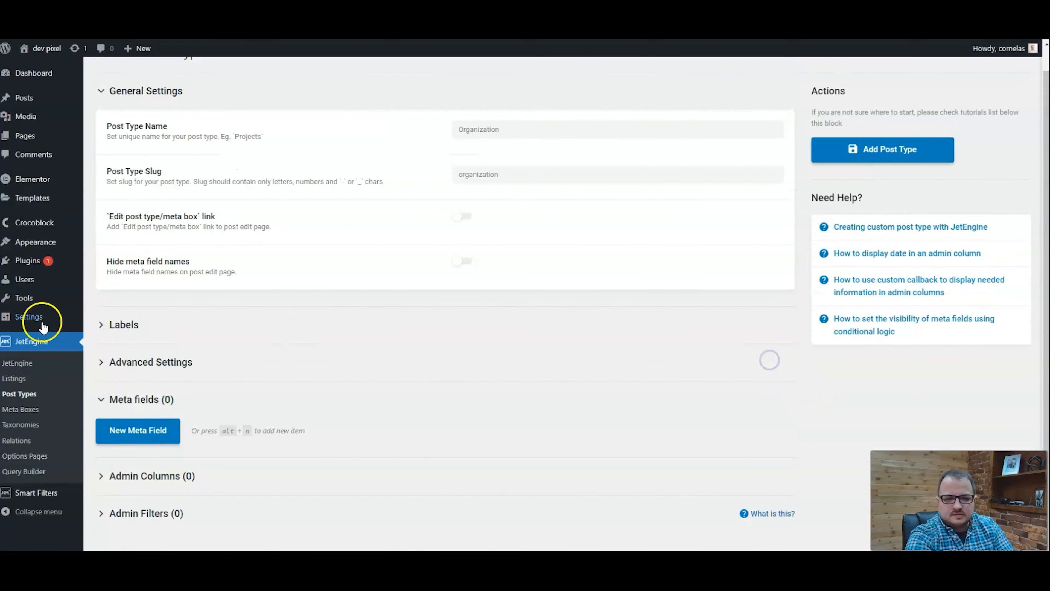
- Add a meta field labelled "URL" to the Organization post type and save the new post type
{"action": "left_click", "coordinate": [140, 432]}
{"action": "scroll", "coordinate": [310, 397], "scroll_direction": "down", "scroll_amount": 1}
{"action": "left_click", "coordinate": [476, 413]}
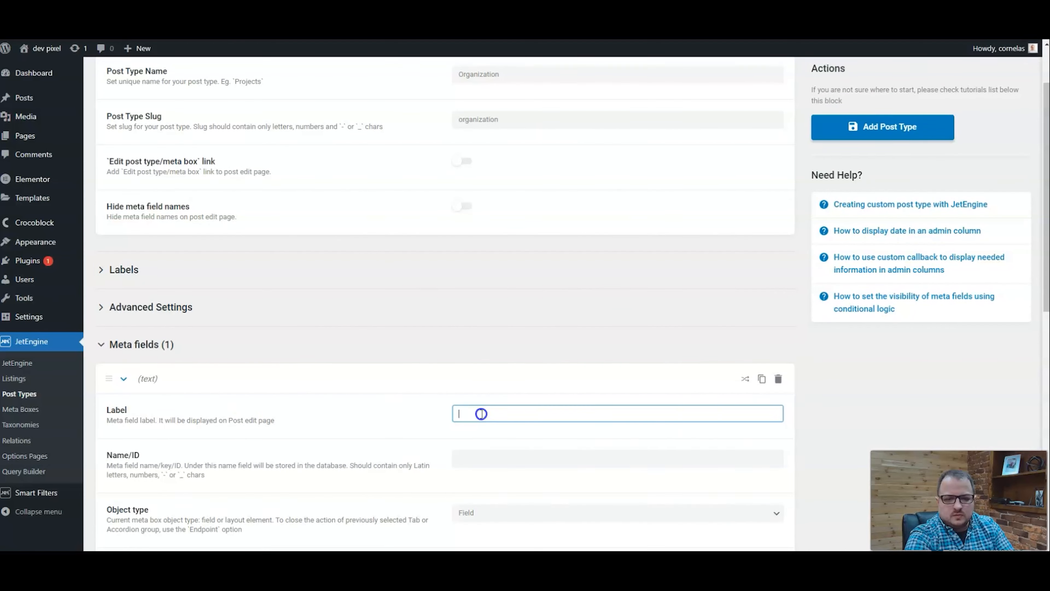
{"action": "type", "text": "URL"}
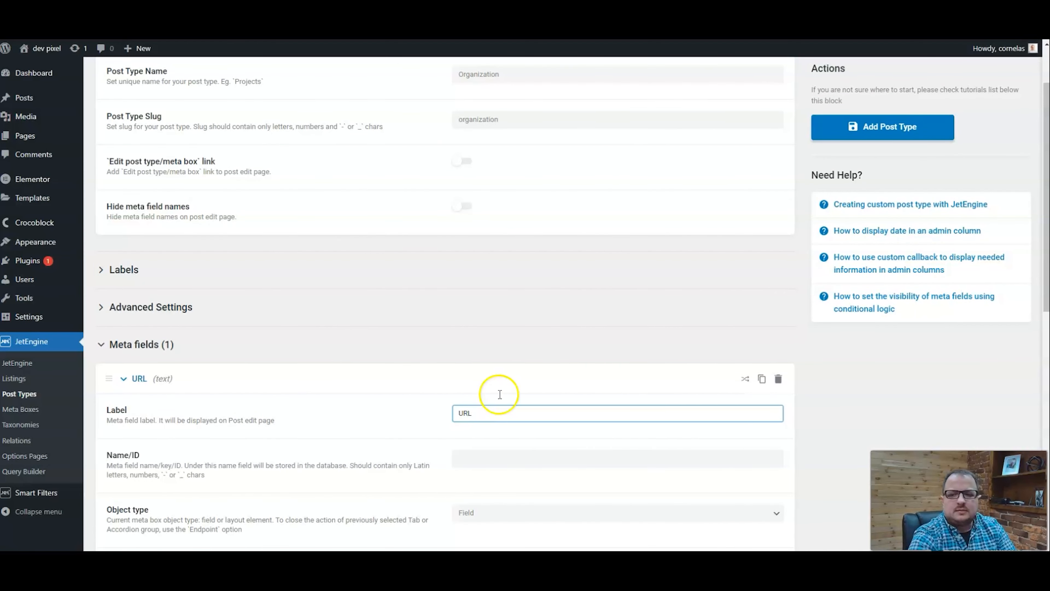
{"action": "left_click", "coordinate": [964, 392]}
{"action": "left_click", "coordinate": [882, 128]}
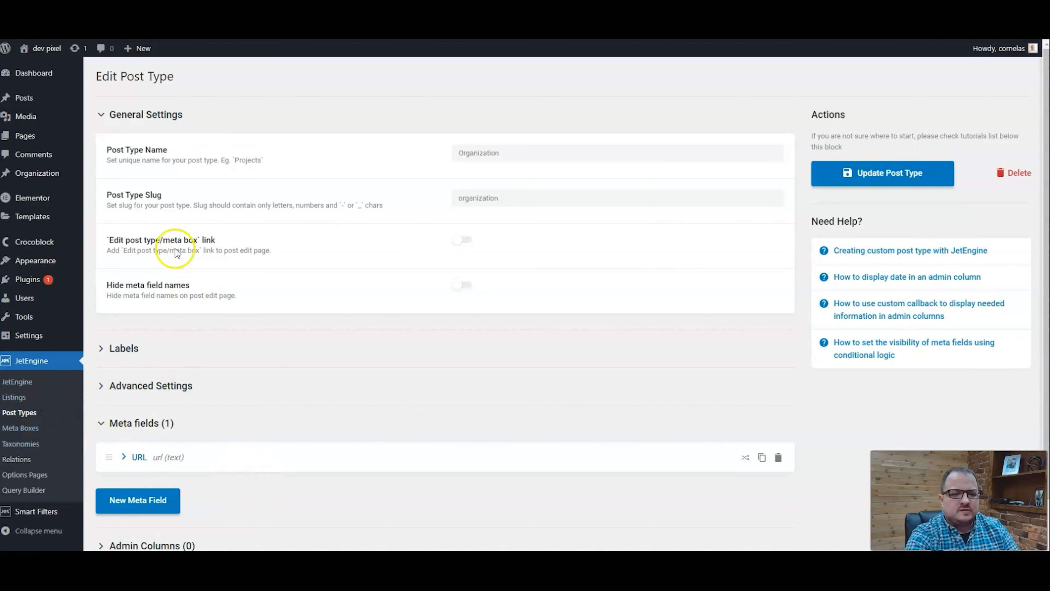
- Add a second meta field labelled "Address" to the Organization post type and update the post type
{"action": "left_click", "coordinate": [141, 516]}
{"action": "scroll", "coordinate": [495, 479], "scroll_direction": "down", "scroll_amount": 1}
{"action": "left_click", "coordinate": [517, 485]}
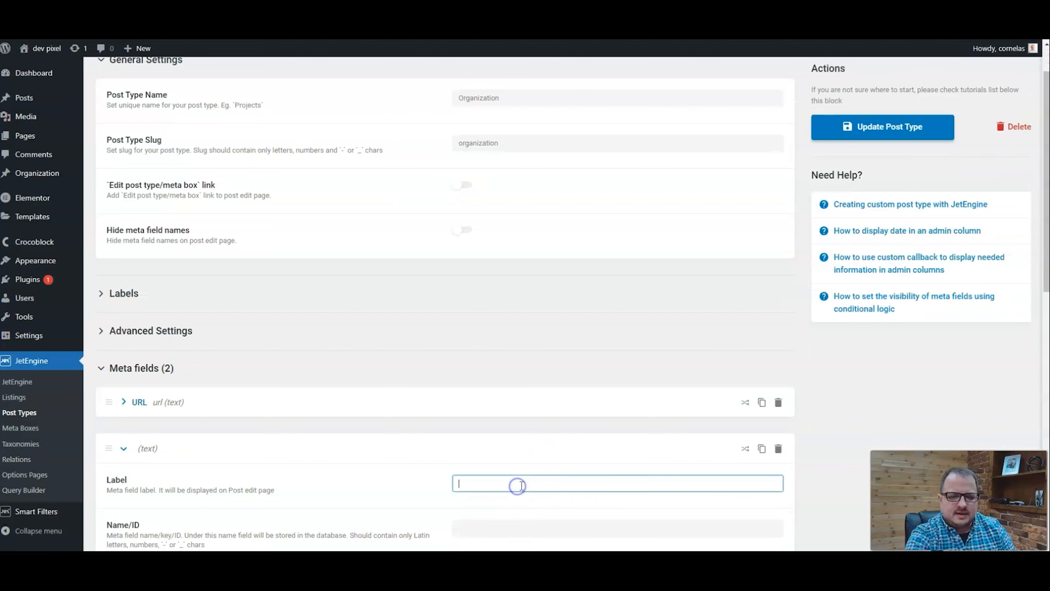
{"action": "type", "text": "Addre"}
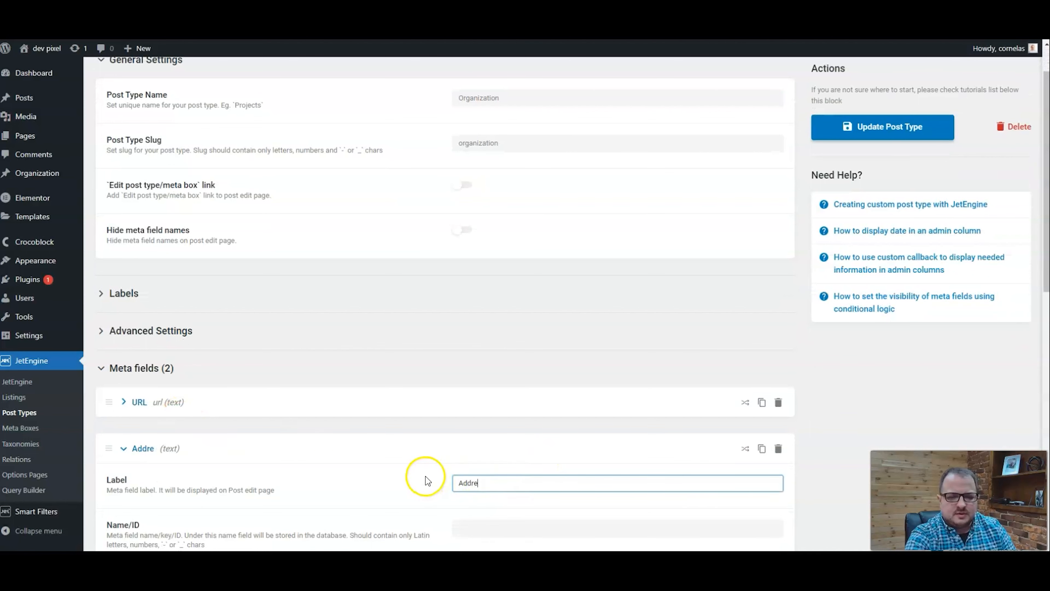
{"action": "type", "text": "ss"}
{"action": "scroll", "coordinate": [574, 457], "scroll_direction": "down", "scroll_amount": 8}
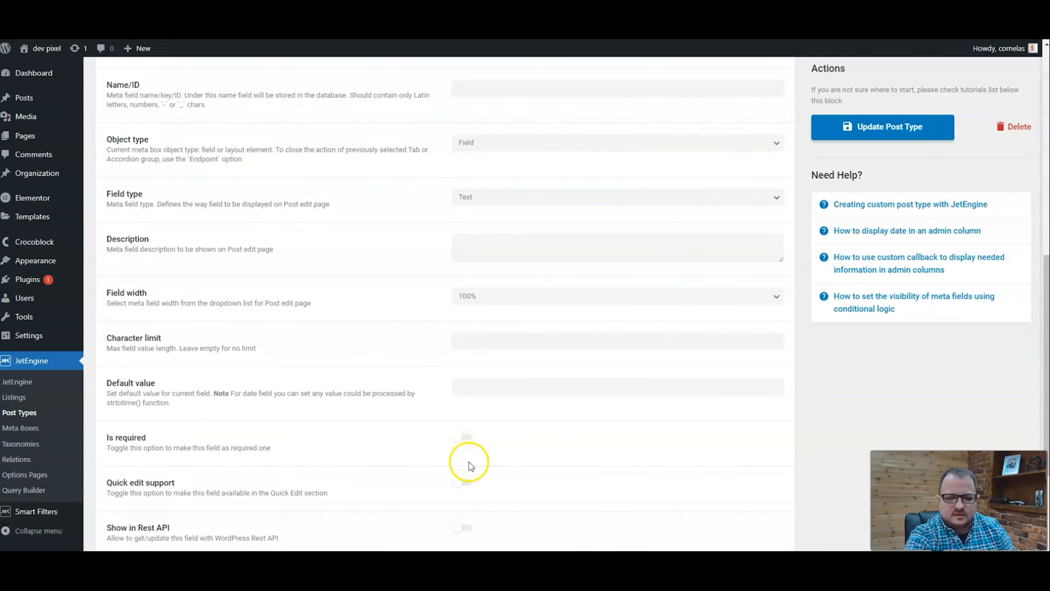
{"action": "scroll", "coordinate": [468, 461], "scroll_direction": "down", "scroll_amount": 4}
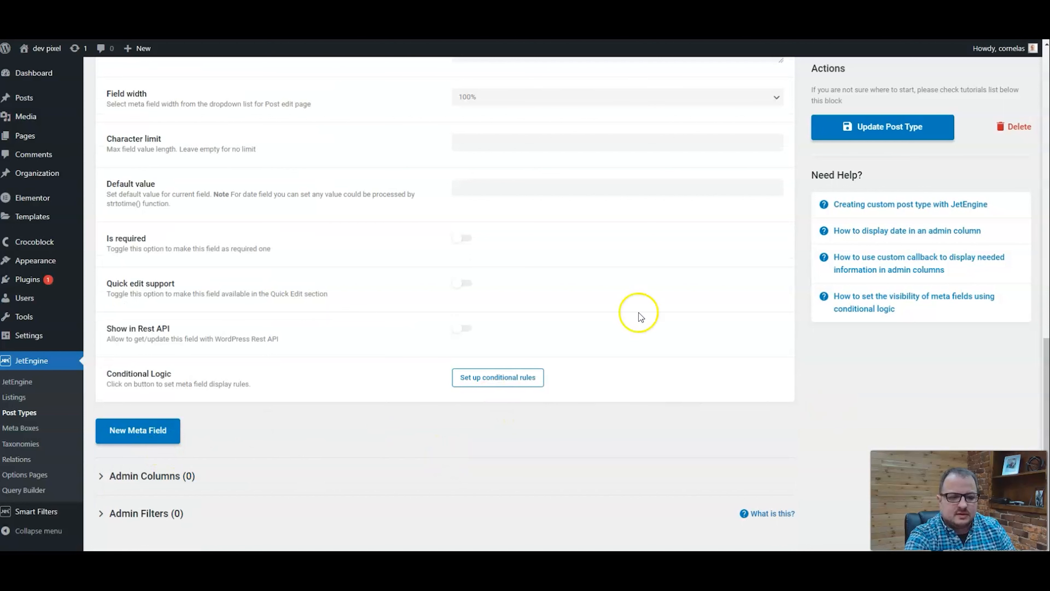
{"action": "left_click", "coordinate": [887, 132]}
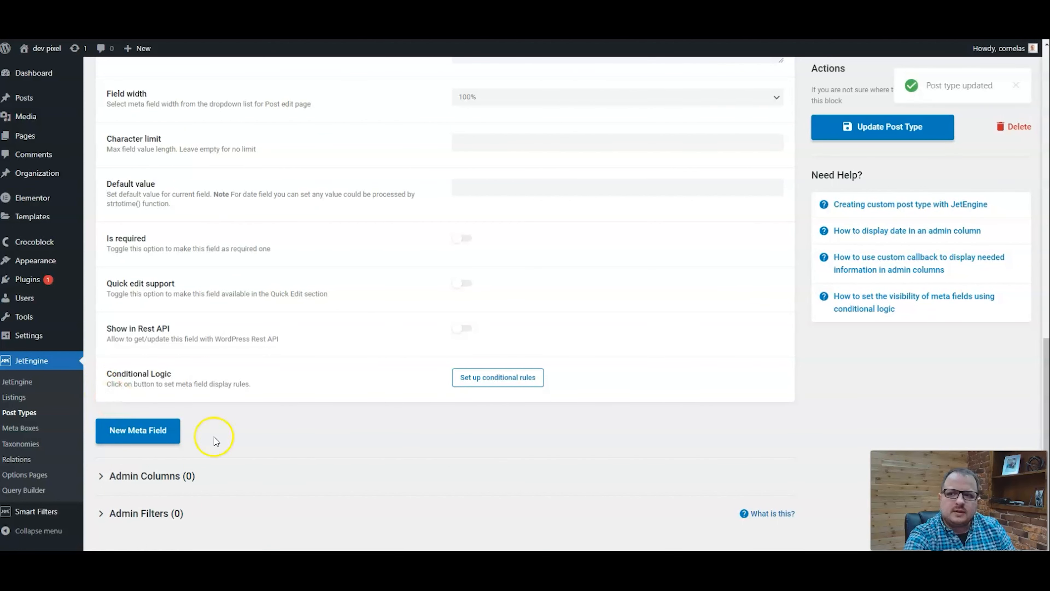
- Start another custom post type named "Organization Post" with the slug "organization-post"
{"action": "scroll", "coordinate": [164, 398], "scroll_direction": "up", "scroll_amount": 8}
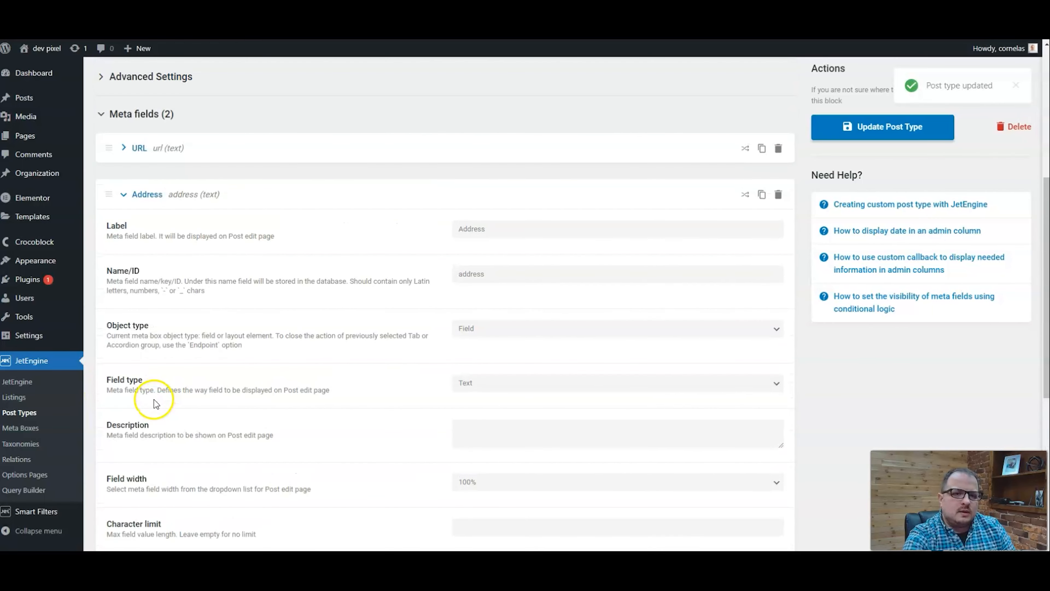
{"action": "scroll", "coordinate": [153, 403], "scroll_direction": "up", "scroll_amount": 4}
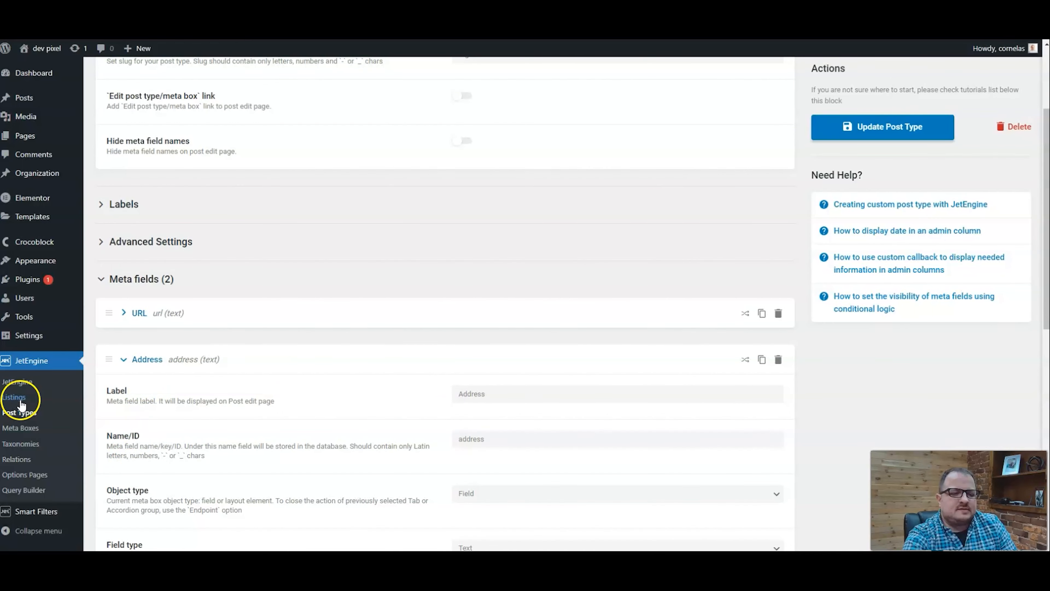
{"action": "left_click", "coordinate": [19, 412]}
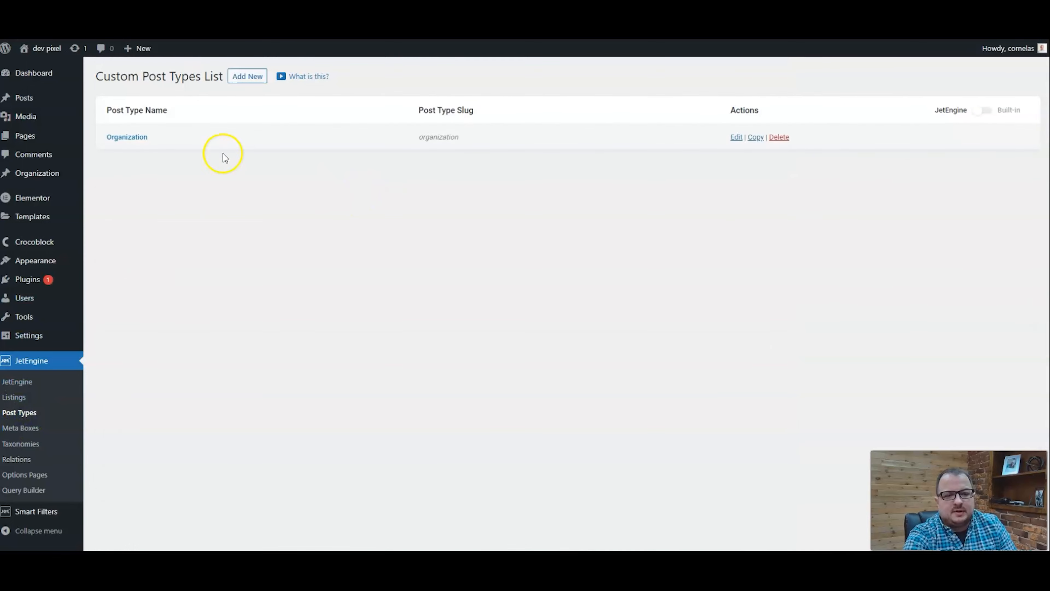
{"action": "left_click", "coordinate": [250, 77]}
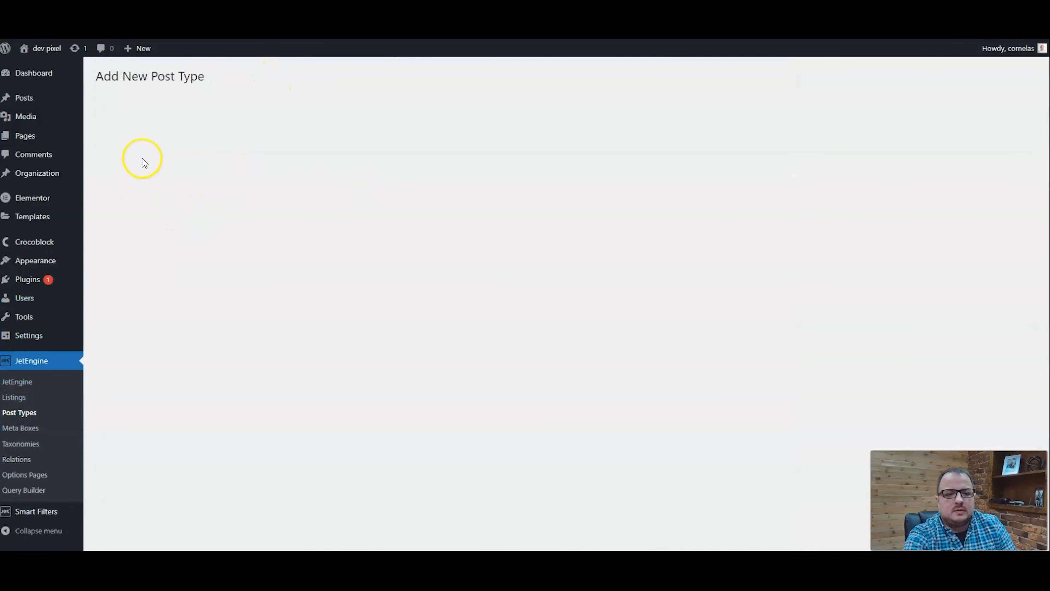
{"action": "left_click", "coordinate": [480, 154]}
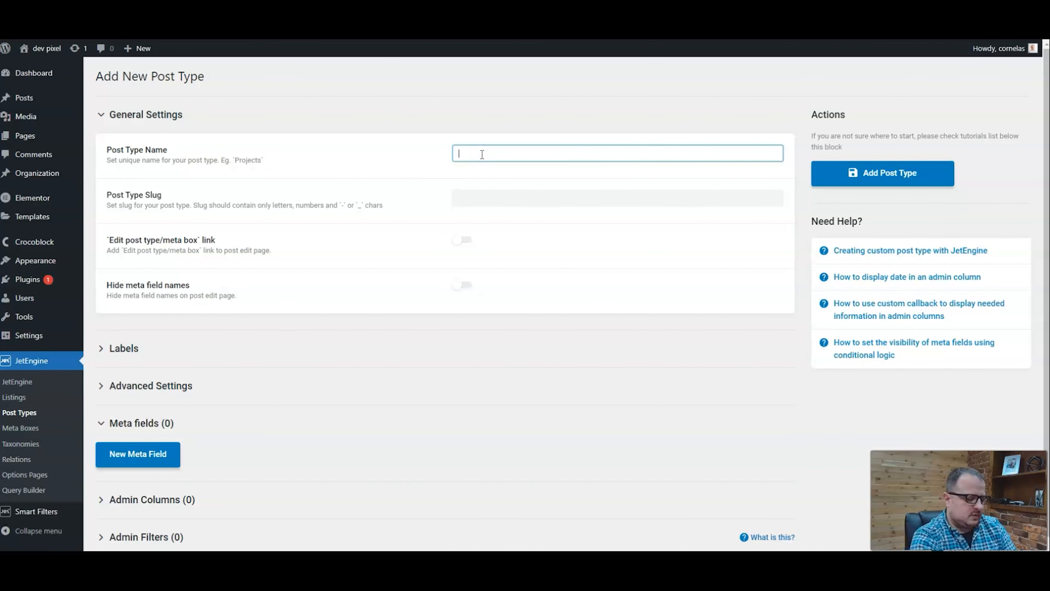
{"action": "type", "text": "Organization"}
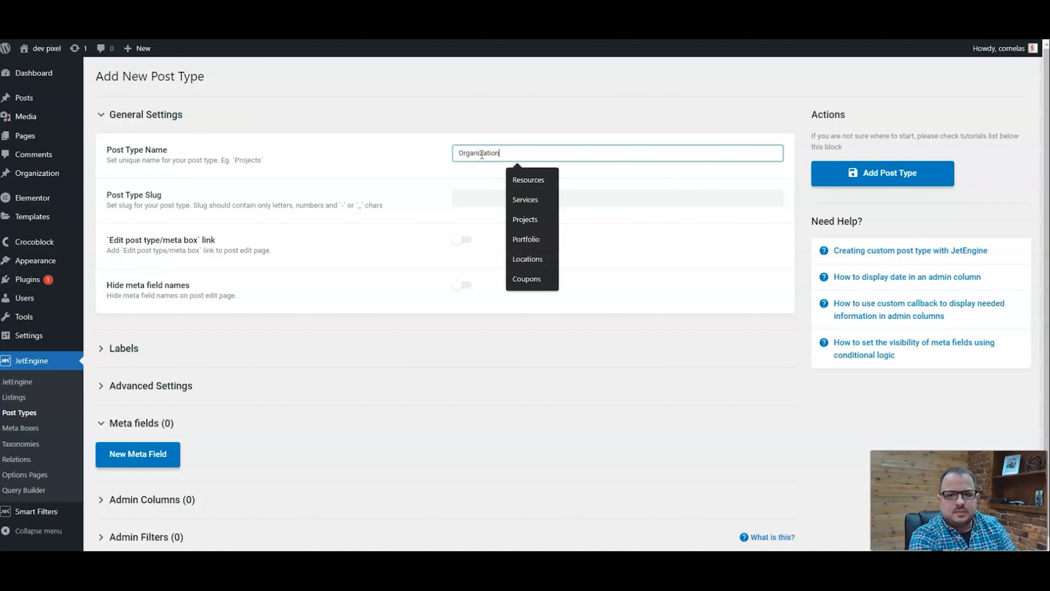
{"action": "type", "text": " Post"}
{"action": "key", "text": "Tab"}
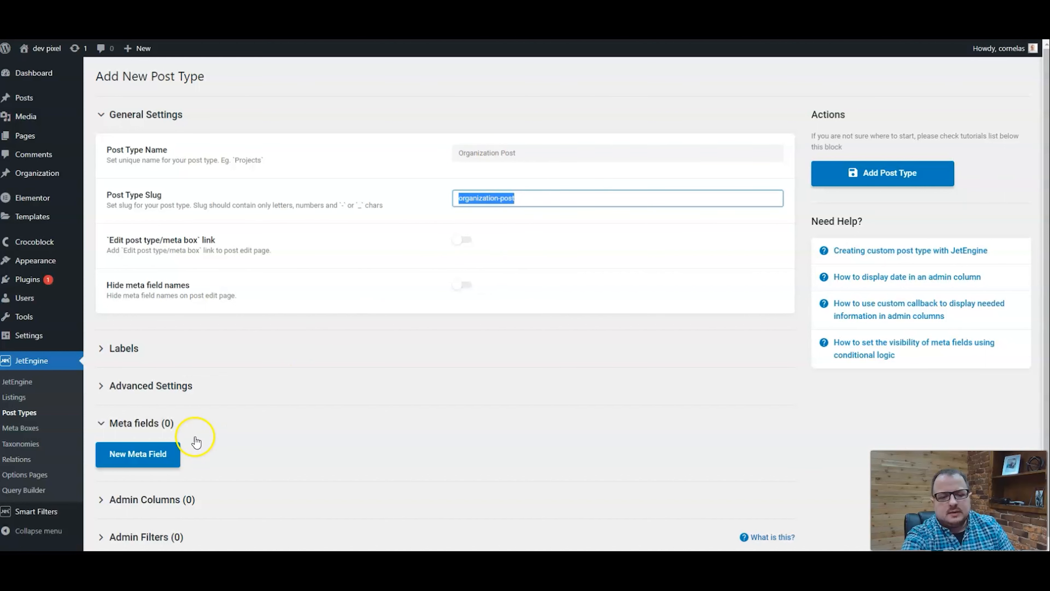
- Set the singular name label to "Organization Post" and step through the remaining labels so they fill with their suggested texts
{"action": "left_click", "coordinate": [171, 350]}
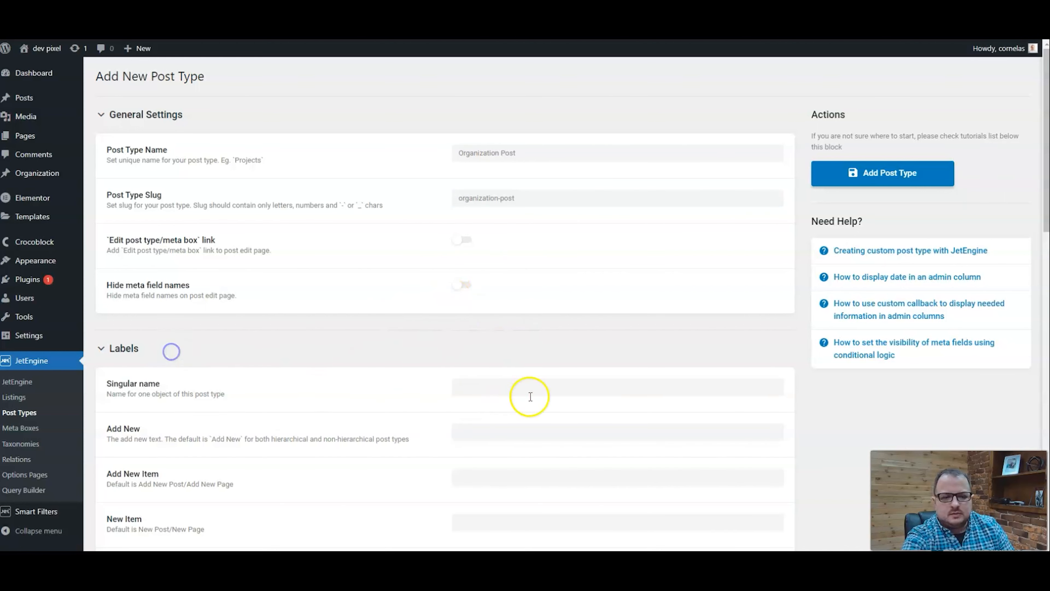
{"action": "left_click", "coordinate": [528, 391]}
{"action": "type", "text": "Orga"}
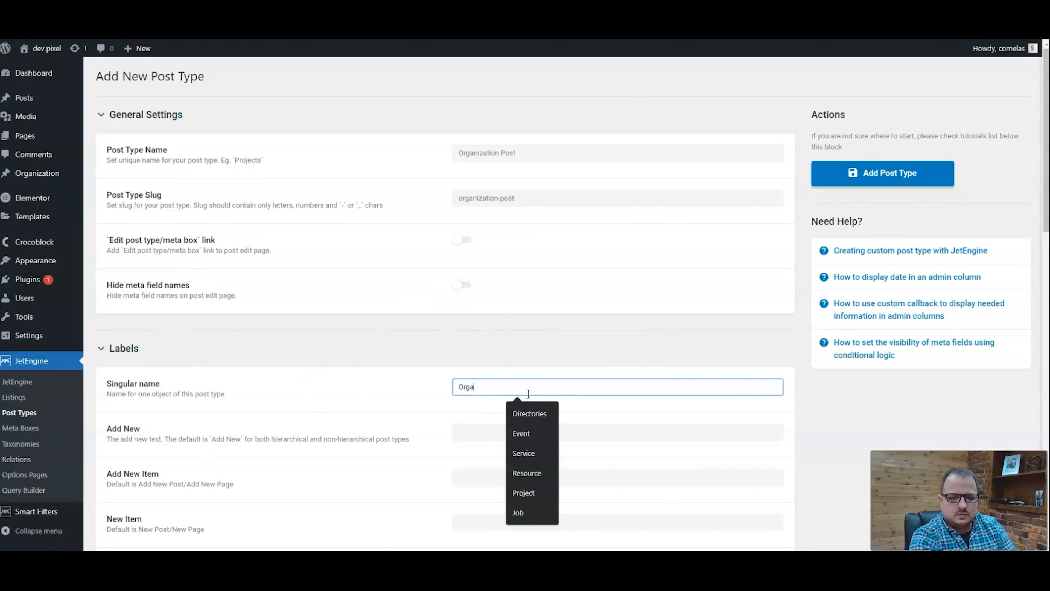
{"action": "type", "text": "nization Post"}
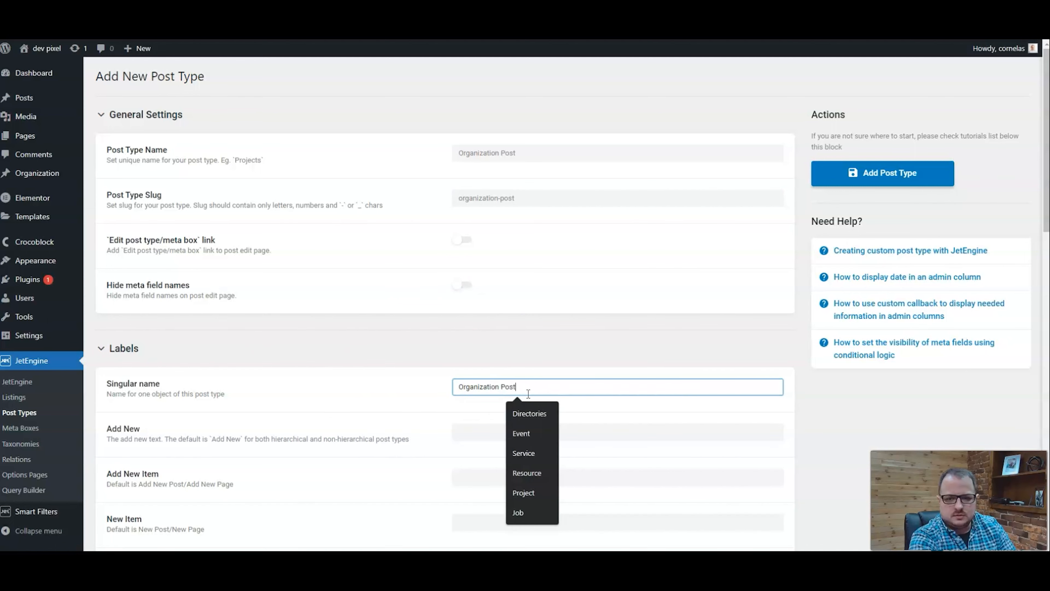
{"action": "key", "text": "Tab"}
{"action": "key", "text": "Tab"}
{"action": "key", "text": "Tab"}
{"action": "key", "text": "Tab"}
{"action": "key", "text": "Tab"}
{"action": "key", "text": "Tab"}
{"action": "key", "text": "Tab"}
{"action": "key", "text": "Tab"}
{"action": "key", "text": "Tab"}
{"action": "key", "text": "Tab"}
{"action": "key", "text": "Tab"}
{"action": "key", "text": "Tab"}
{"action": "key", "text": "Tab"}
{"action": "key", "text": "Tab"}
{"action": "key", "text": "Tab"}
{"action": "key", "text": "Tab"}
{"action": "key", "text": "Tab"}
{"action": "key", "text": "Tab"}
{"action": "key", "text": "Tab"}
{"action": "key", "text": "Tab"}
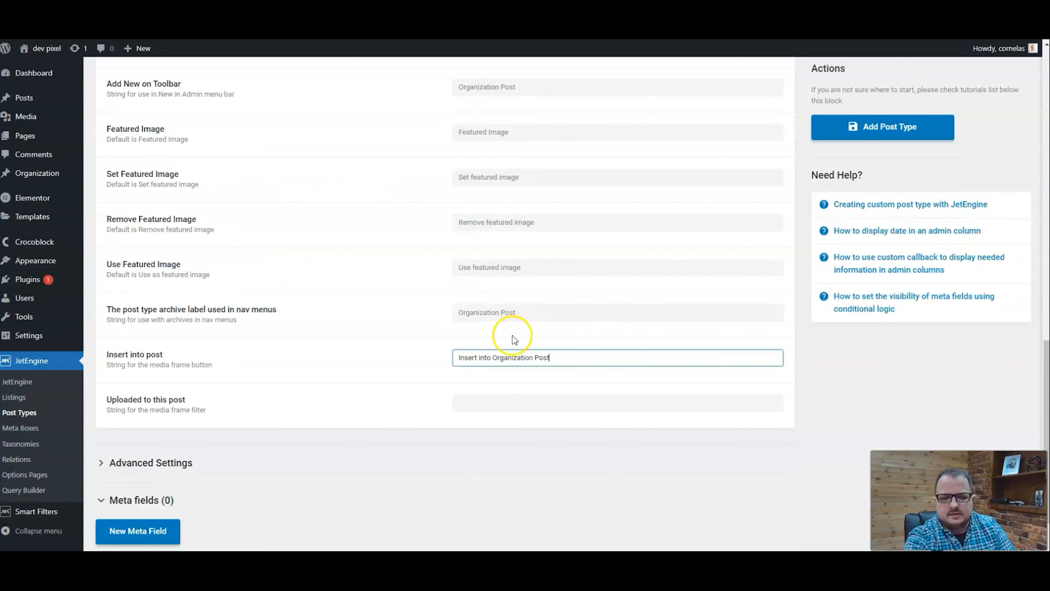
- Add Thumbnail (Featured Image) support in the Organization Post type's advanced settings and save the new post type
{"action": "left_click", "coordinate": [182, 461]}
{"action": "scroll", "coordinate": [393, 382], "scroll_direction": "down", "scroll_amount": 6}
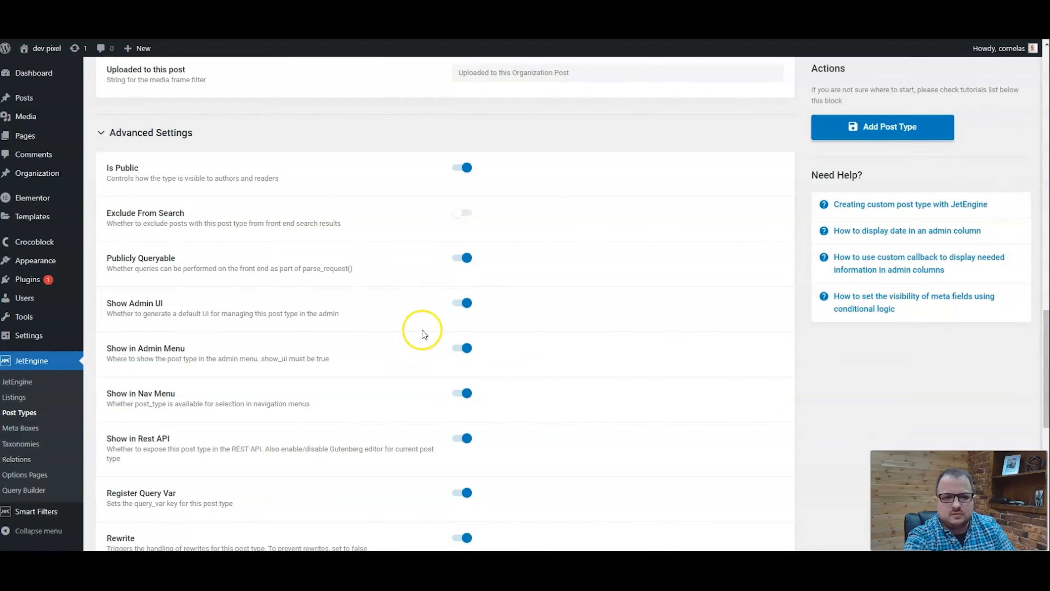
{"action": "scroll", "coordinate": [487, 329], "scroll_direction": "up", "scroll_amount": 6}
{"action": "scroll", "coordinate": [486, 352], "scroll_direction": "down", "scroll_amount": 8}
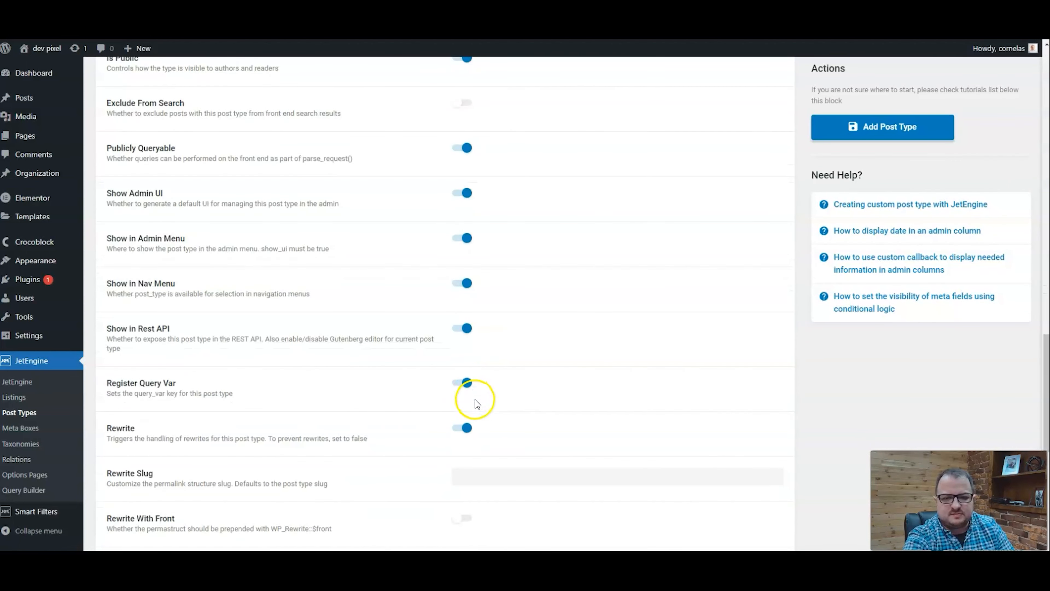
{"action": "scroll", "coordinate": [478, 443], "scroll_direction": "down", "scroll_amount": 5}
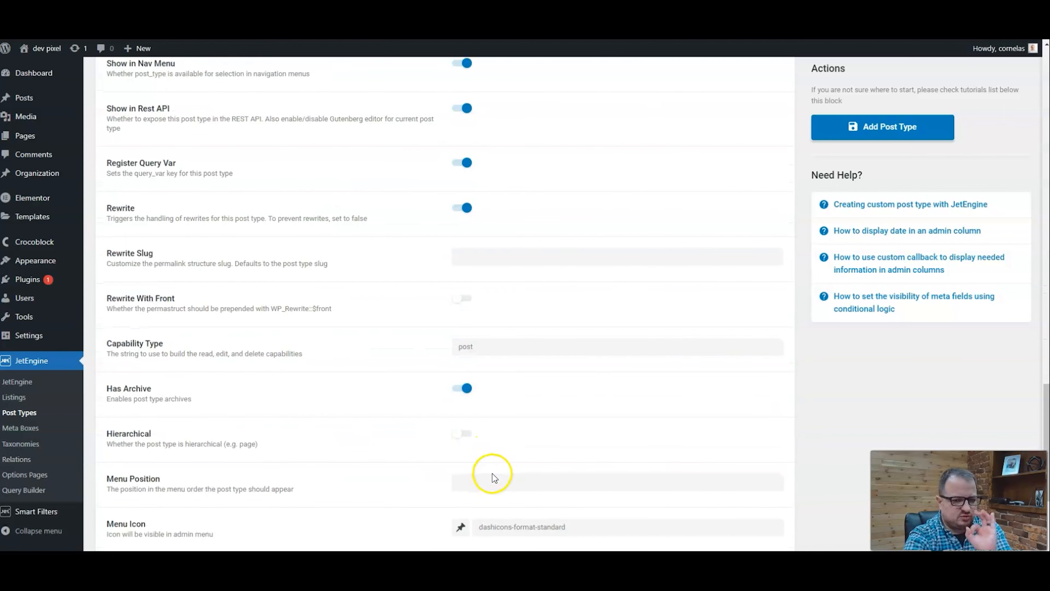
{"action": "scroll", "coordinate": [492, 474], "scroll_direction": "down", "scroll_amount": 4}
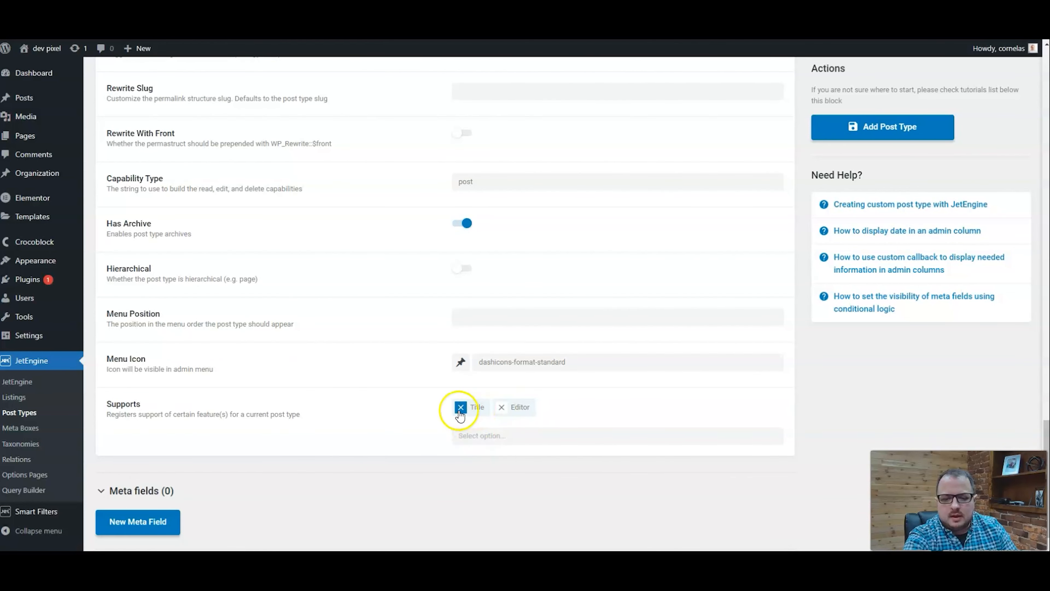
{"action": "left_click", "coordinate": [486, 436]}
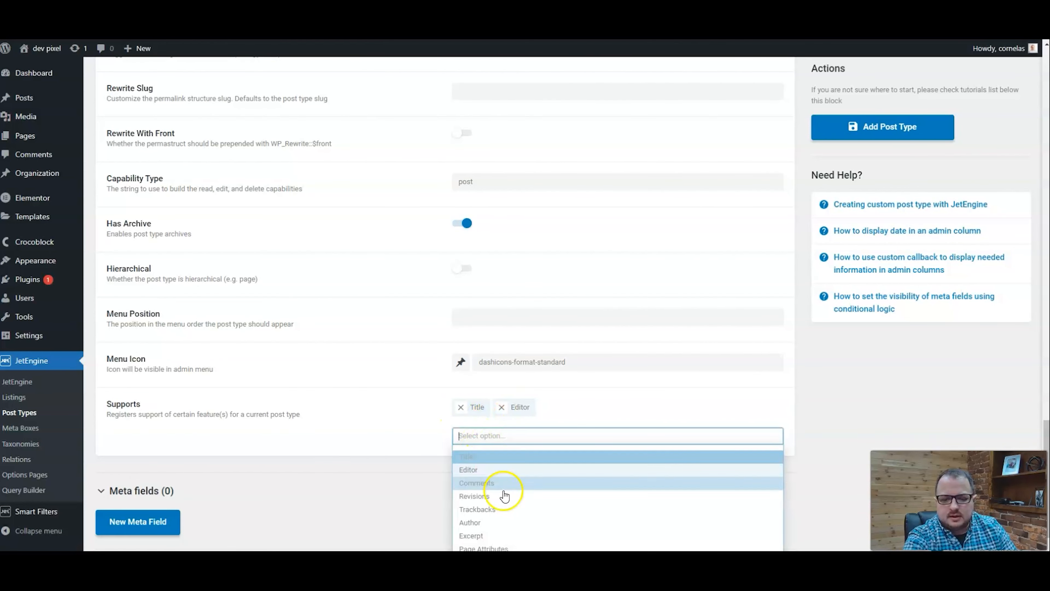
{"action": "scroll", "coordinate": [504, 495], "scroll_direction": "down", "scroll_amount": 2}
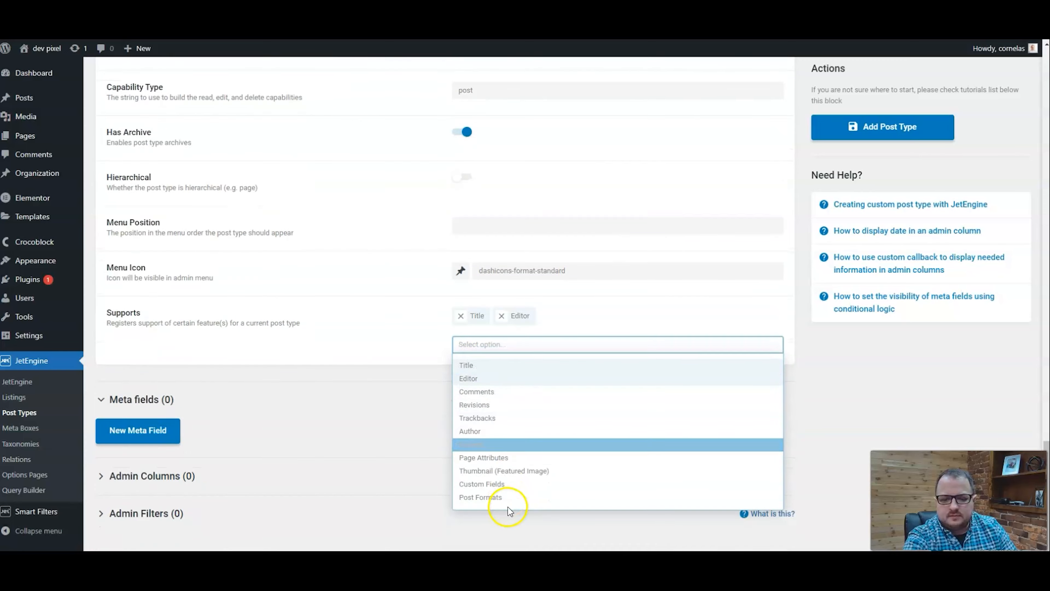
{"action": "left_click", "coordinate": [511, 471]}
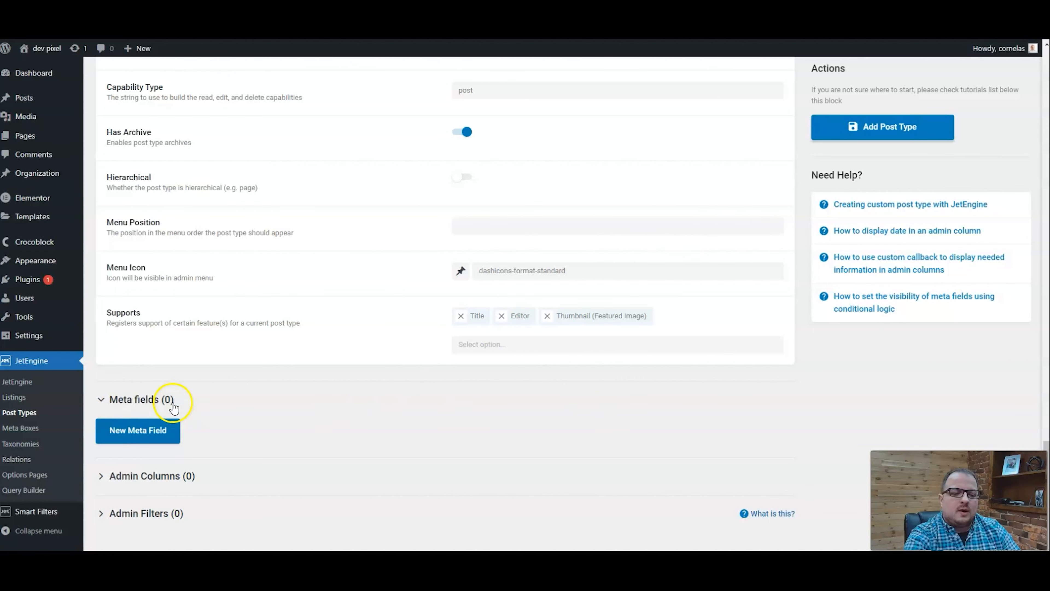
{"action": "left_click", "coordinate": [866, 126]}
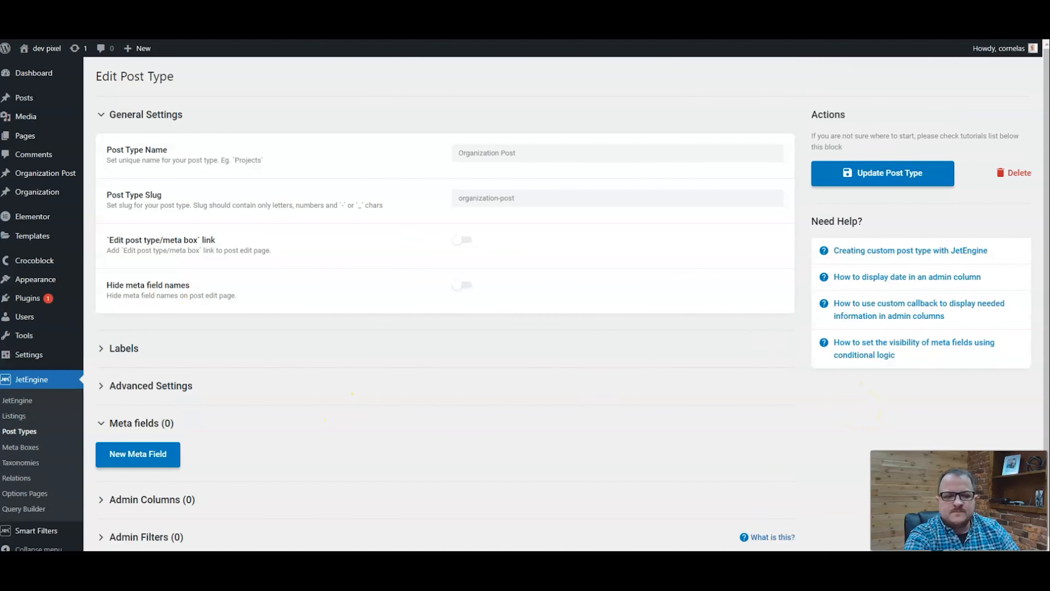
- Start a new Organization entry and title it "Pixelvolution"
{"action": "left_click", "coordinate": [31, 432]}
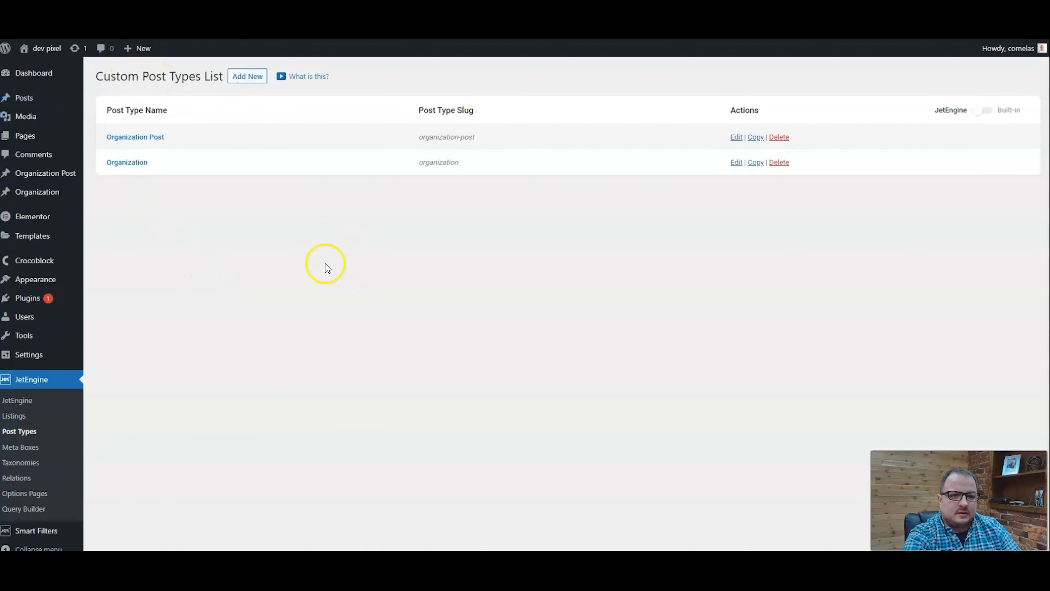
{"action": "left_click", "coordinate": [55, 172]}
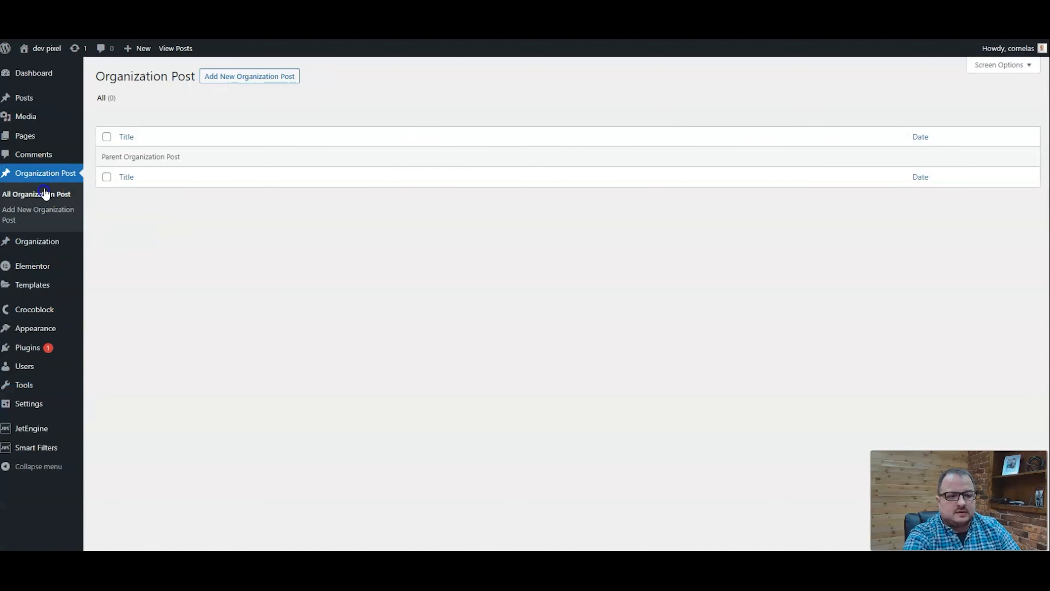
{"action": "left_click", "coordinate": [36, 241]}
{"action": "left_click", "coordinate": [38, 227]}
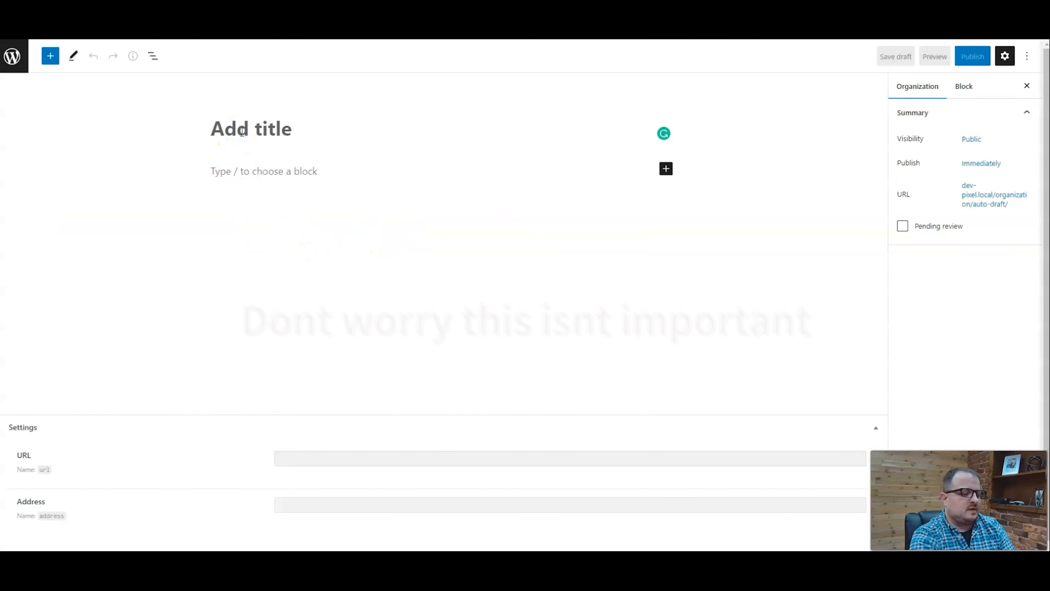
{"action": "left_click", "coordinate": [242, 131]}
{"action": "type", "text": "Pix"}
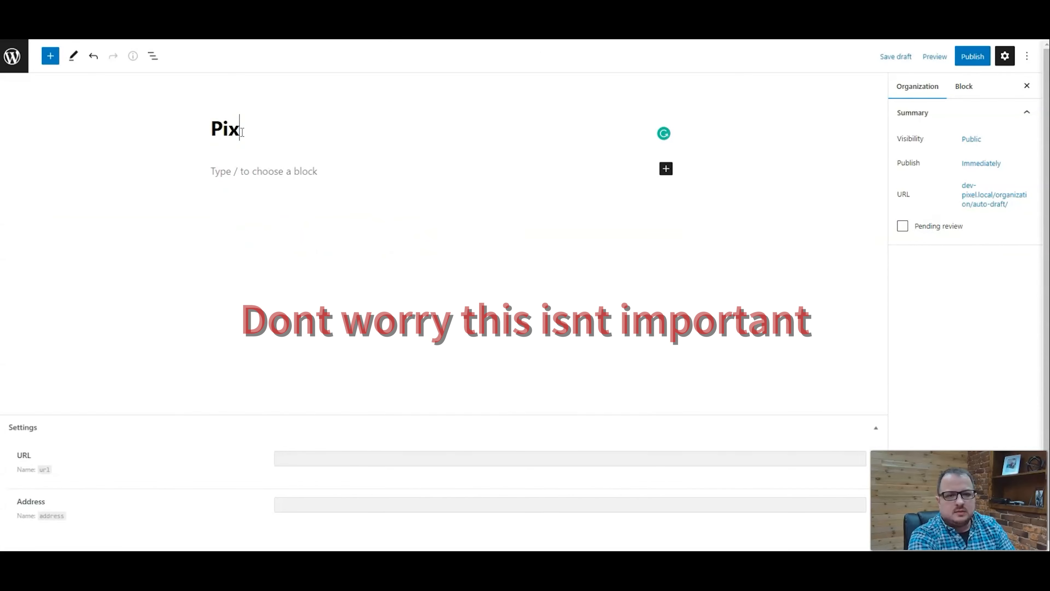
{"action": "type", "text": "elvolution"}
{"action": "left_click", "coordinate": [314, 460]}
{"action": "type", "text": "https://pixelvolution.com"}
{"action": "type", "text": "444 awesome "}
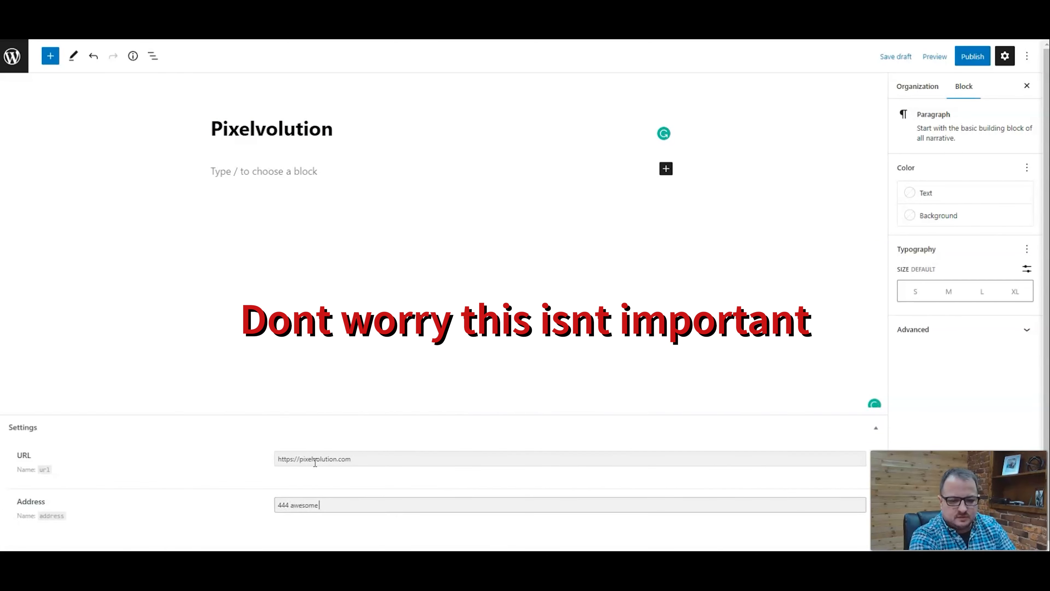
{"action": "type", "text": "street"}
{"action": "left_click", "coordinate": [972, 57]}
{"action": "left_click", "coordinate": [929, 57]}
{"action": "left_click", "coordinate": [14, 58]}
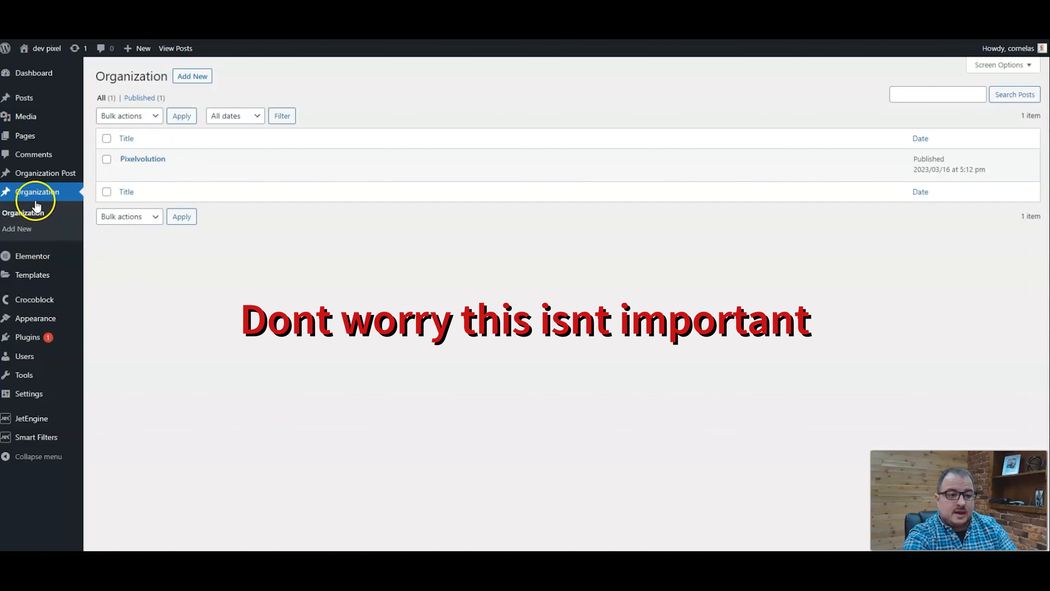
- Create an Organization Post titled "New Service" with a lorem ipsum paragraph as its body, publish it and return to the Organization Post list
{"action": "left_click", "coordinate": [41, 173]}
{"action": "left_click", "coordinate": [223, 76]}
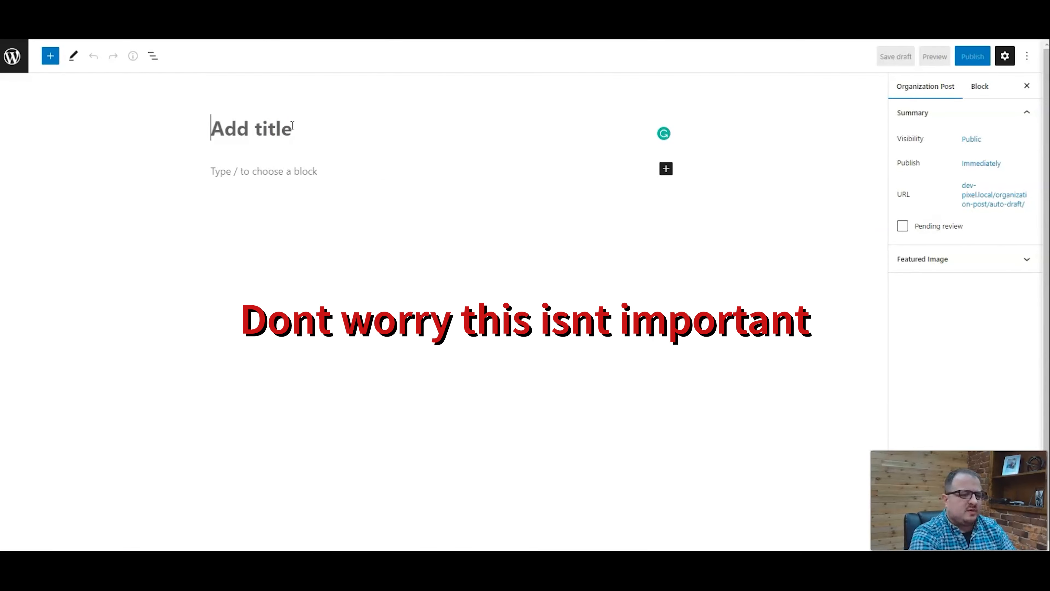
{"action": "type", "text": "New Service"}
{"action": "key", "text": "Return"}
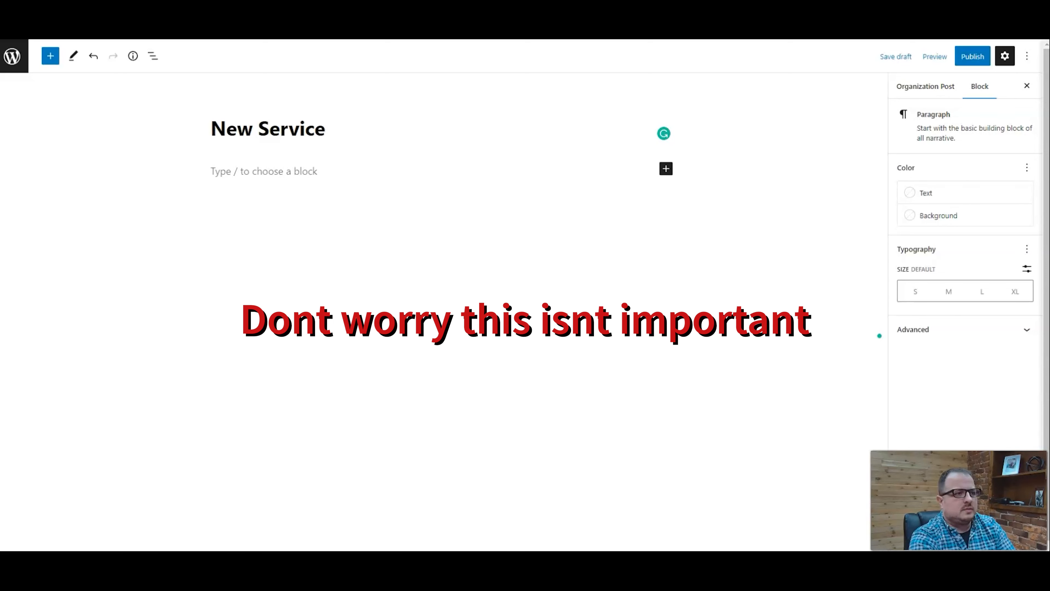
{"action": "left_click", "coordinate": [382, 183]}
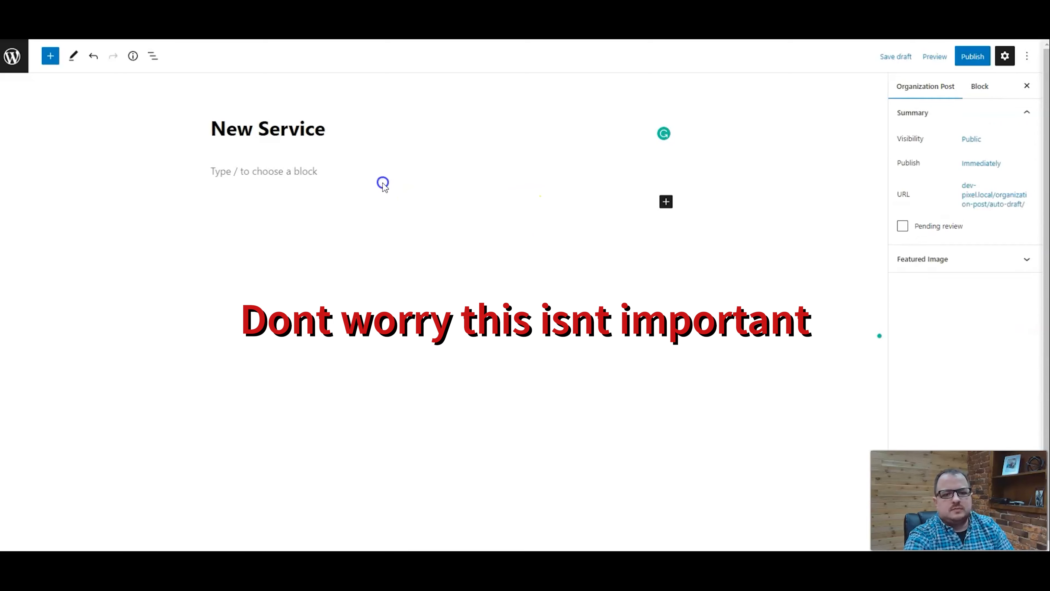
{"action": "left_click", "coordinate": [382, 182]}
{"action": "type", "text": "Lorem ipsum dolor sit amet, consectetur adipiscing elit. Praesent euismod augue ac sapien sagittis, ac venenatis arcu bibendum. Integer sit amet elit vel augue efficitur iaculis. Sed in magna quis mauris convallis tempor vel vel velit. Nulla auctor velit at magna dictum, vel tincidunt magna ultrices. Vestibulum finibus eu magna ac bibendum. Fusce venenatis sapien"}
{"action": "left_click", "coordinate": [973, 57]}
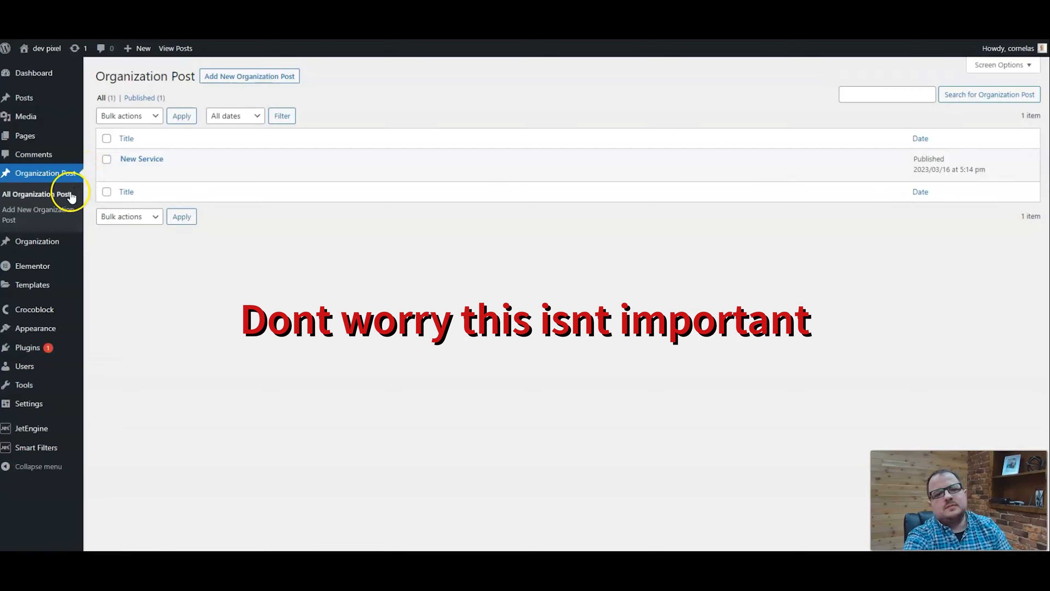
{"action": "left_click", "coordinate": [33, 243]}
{"action": "left_click", "coordinate": [34, 176]}
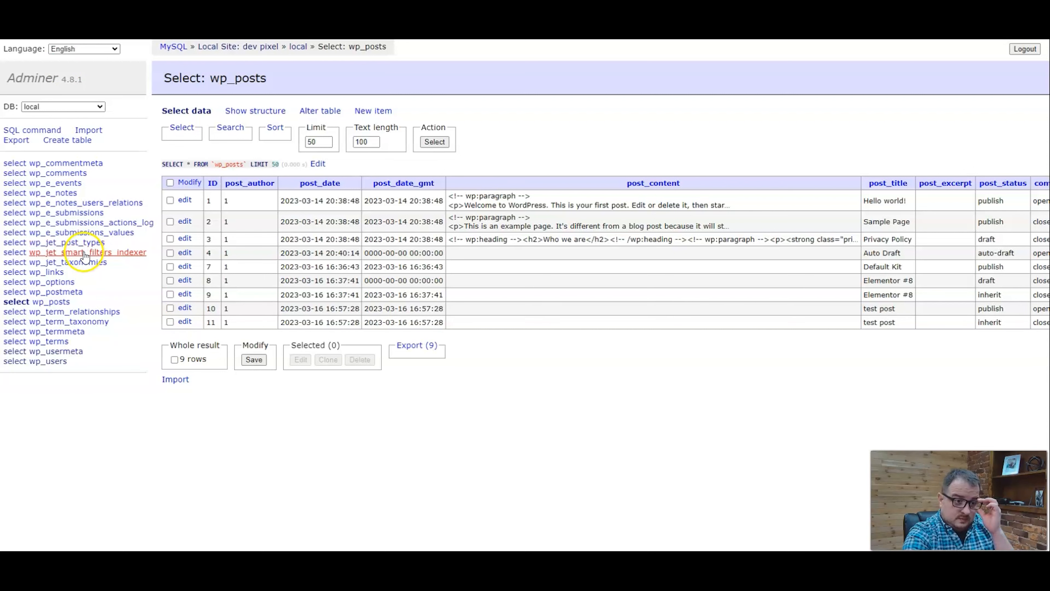
- Switch to Adminer and examine the wp_posts table's structure and rows, including the post_type values of the new entries
{"action": "left_click", "coordinate": [52, 303]}
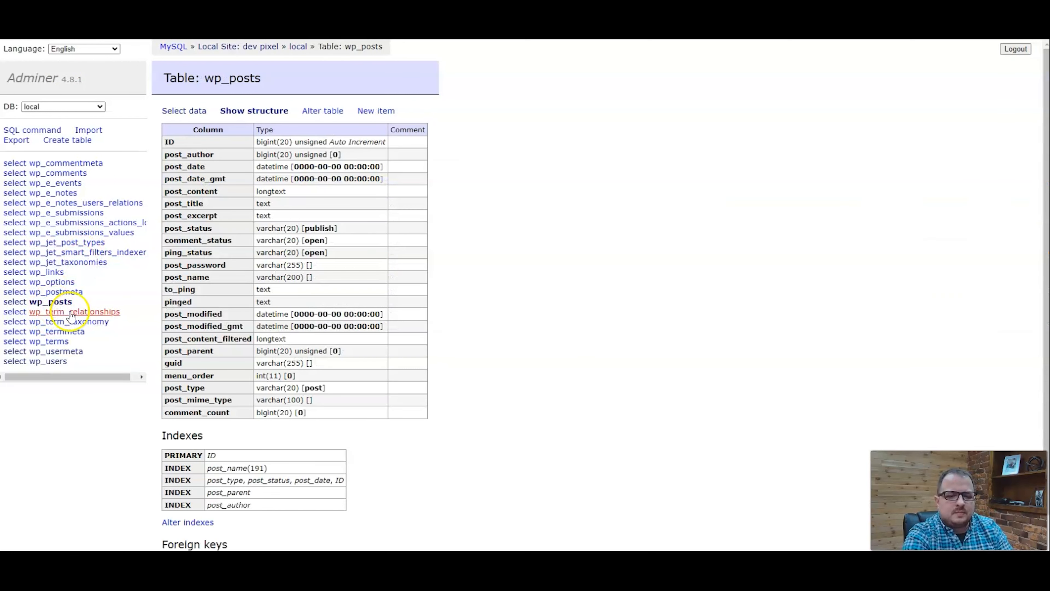
{"action": "scroll", "coordinate": [351, 318], "scroll_direction": "down", "scroll_amount": 1}
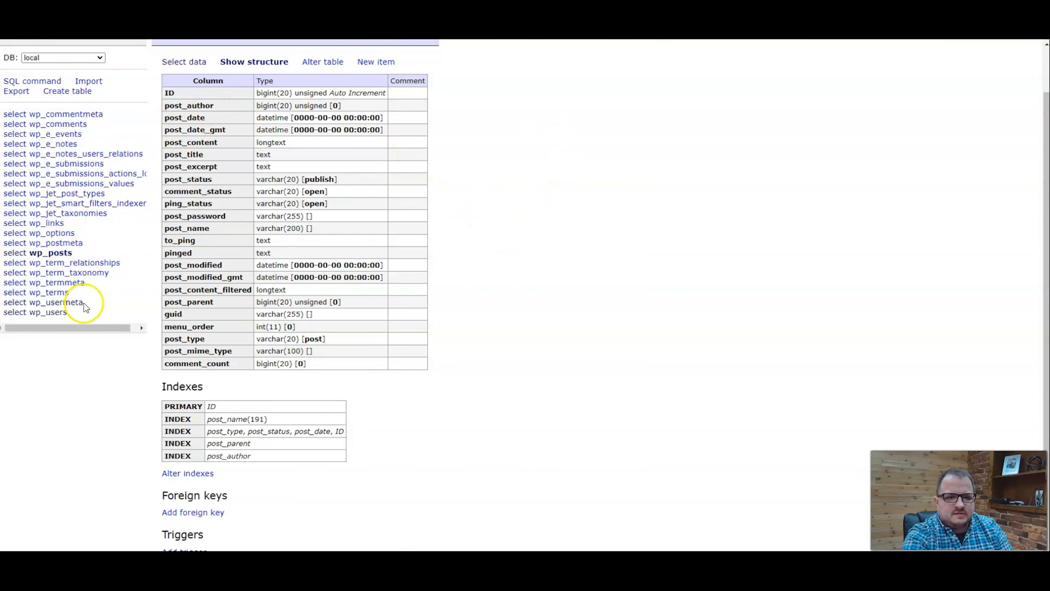
{"action": "left_click", "coordinate": [14, 253]}
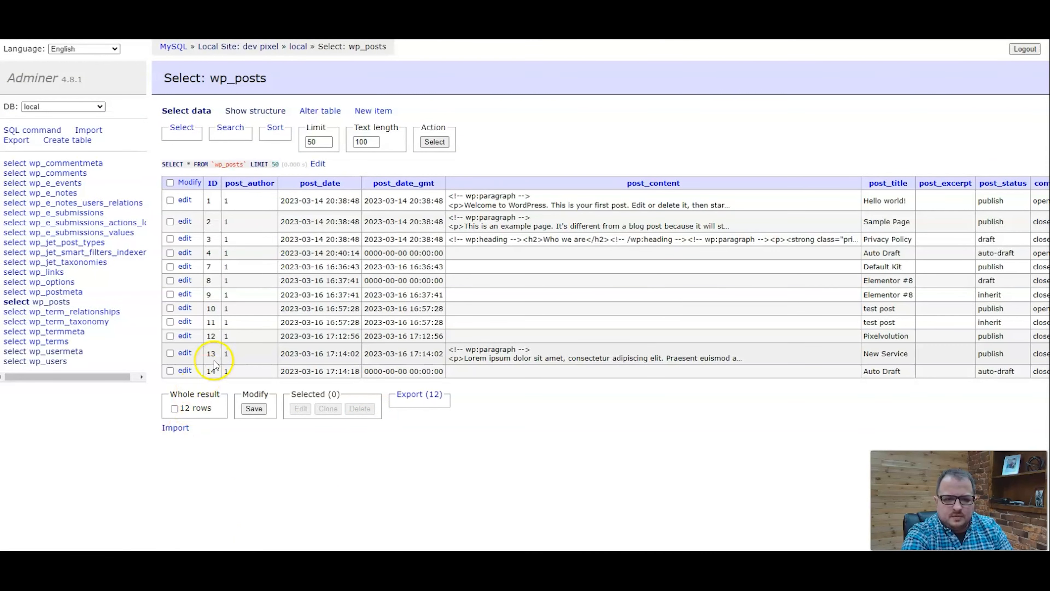
{"action": "scroll", "coordinate": [213, 368], "scroll_direction": "right", "scroll_amount": 15}
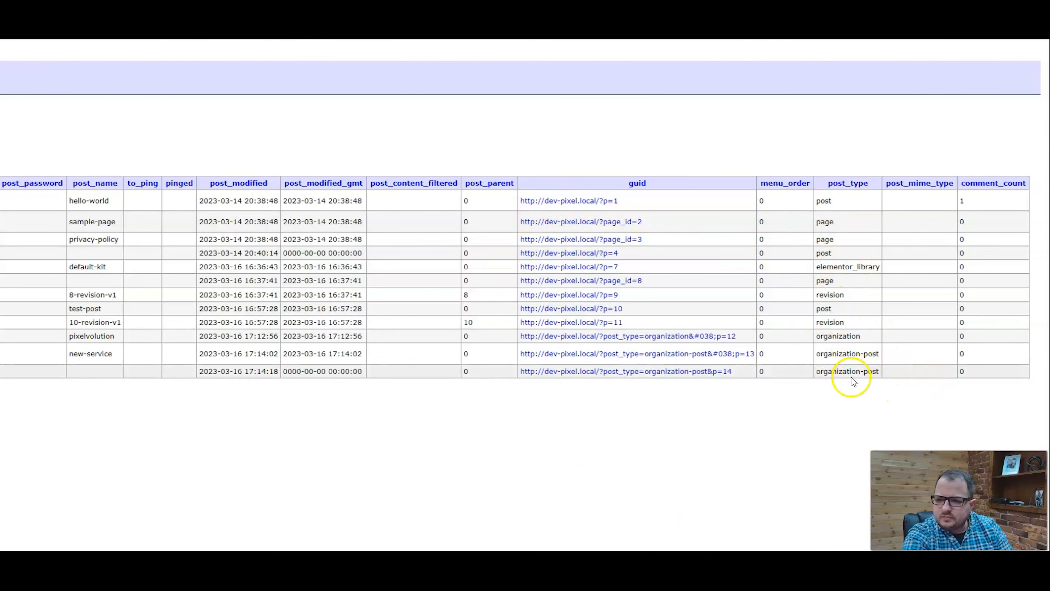
{"action": "scroll", "coordinate": [847, 371], "scroll_direction": "left", "scroll_amount": 15}
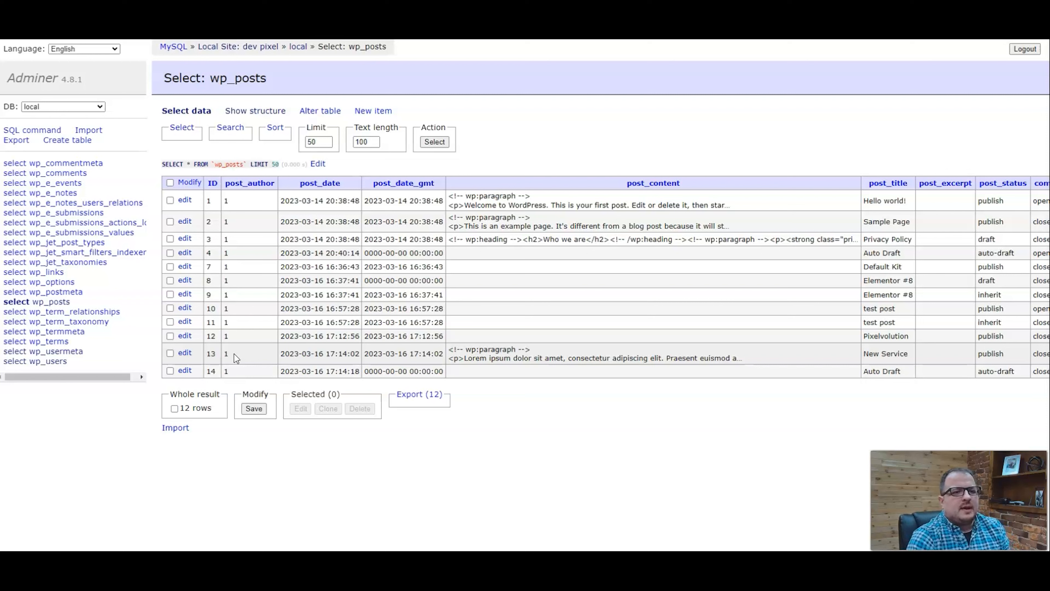
- Switch back to WordPress, add a meta field labelled "ORG ID" to the Organization Post type and update the post type
{"action": "left_click", "coordinate": [62, 30]}
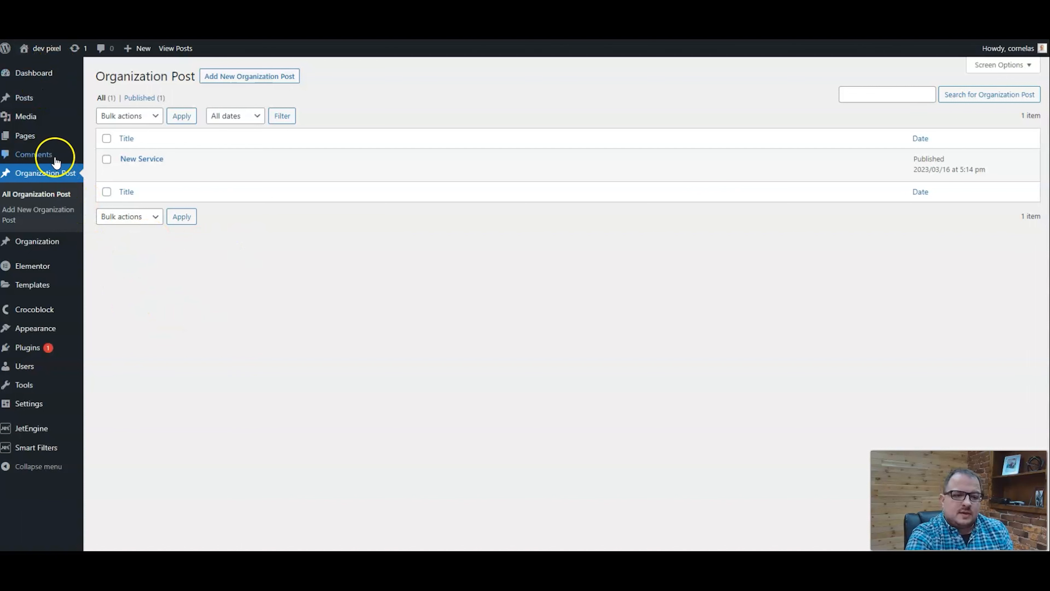
{"action": "mouse_move", "coordinate": [58, 430]}
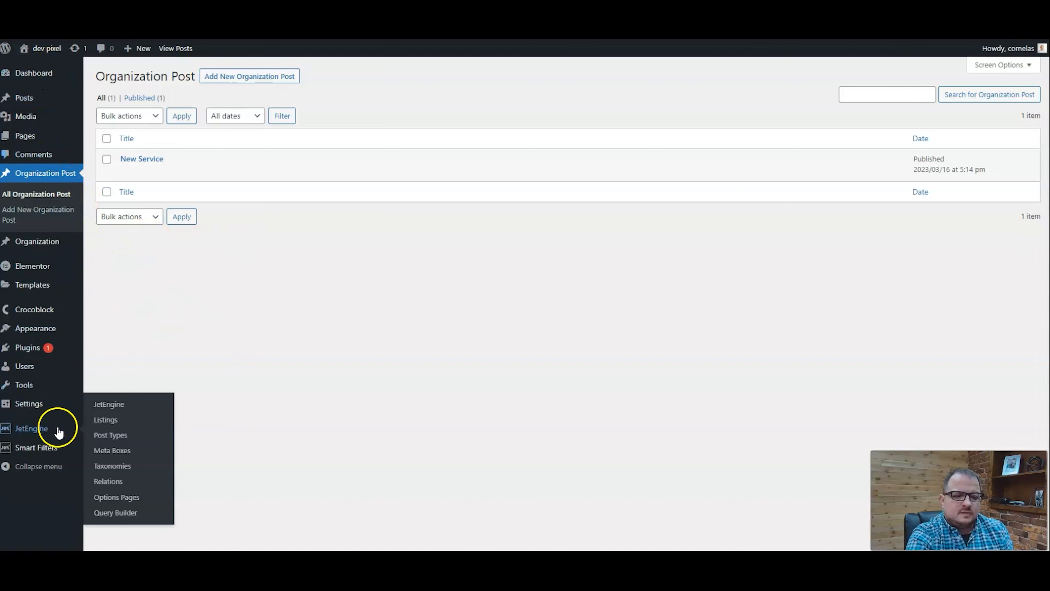
{"action": "left_click", "coordinate": [114, 433]}
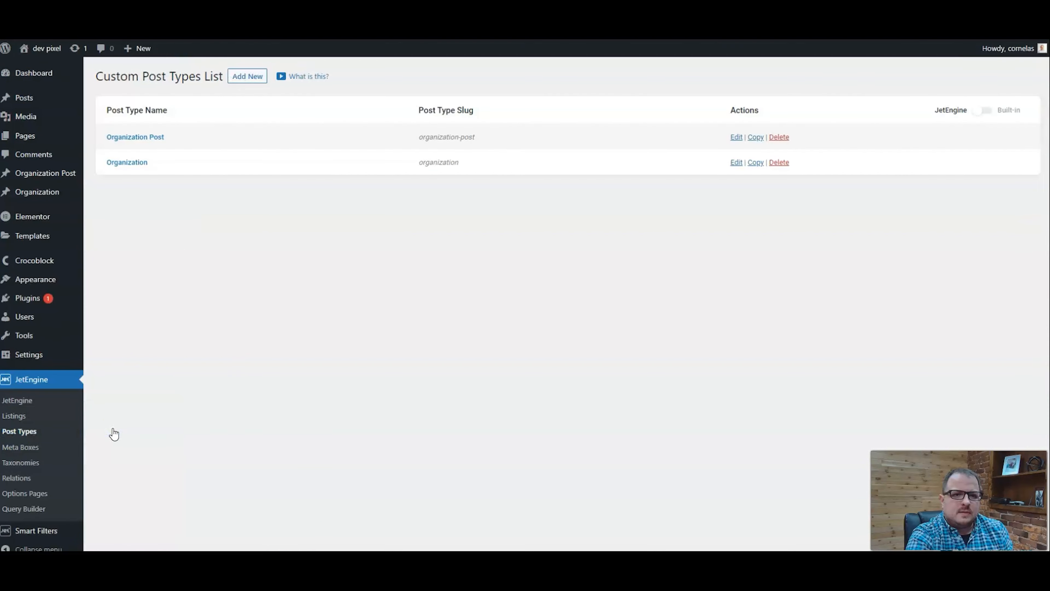
{"action": "left_click", "coordinate": [145, 133]}
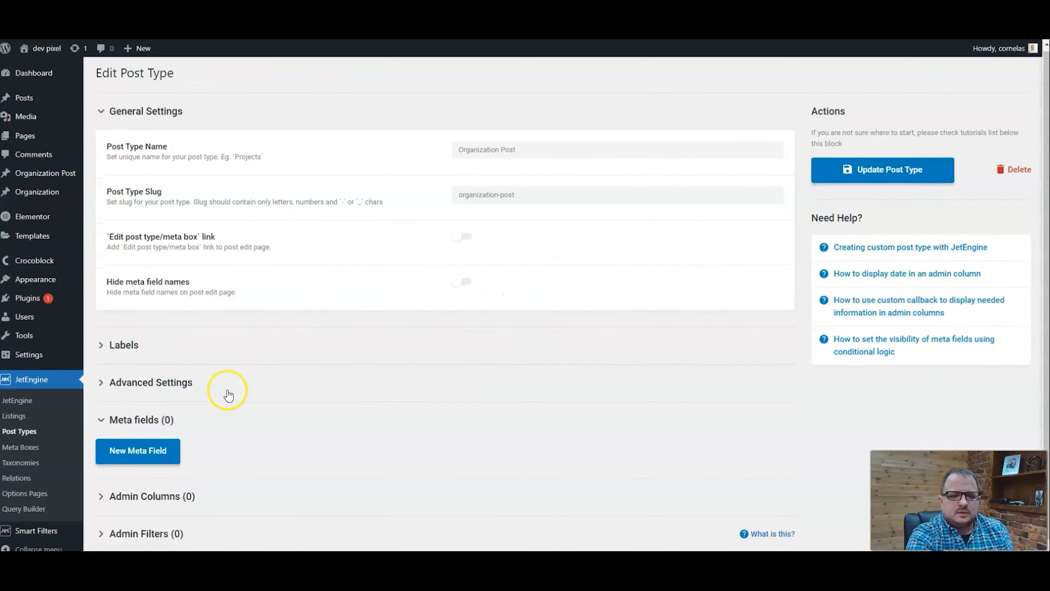
{"action": "scroll", "coordinate": [228, 396], "scroll_direction": "down", "scroll_amount": 1}
{"action": "left_click", "coordinate": [164, 430]}
{"action": "left_click", "coordinate": [583, 475]}
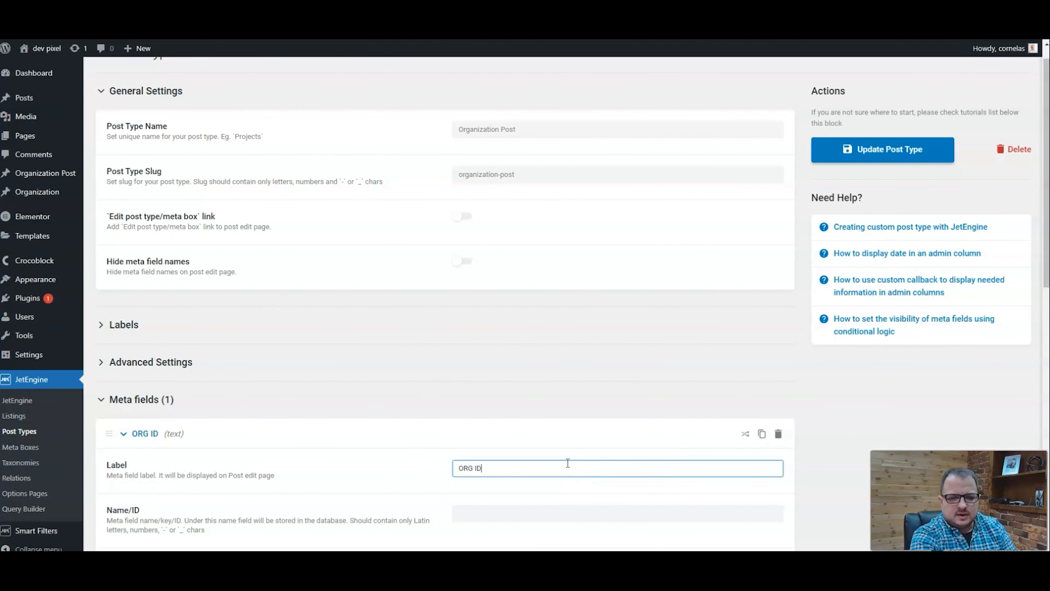
{"action": "left_click", "coordinate": [839, 150]}
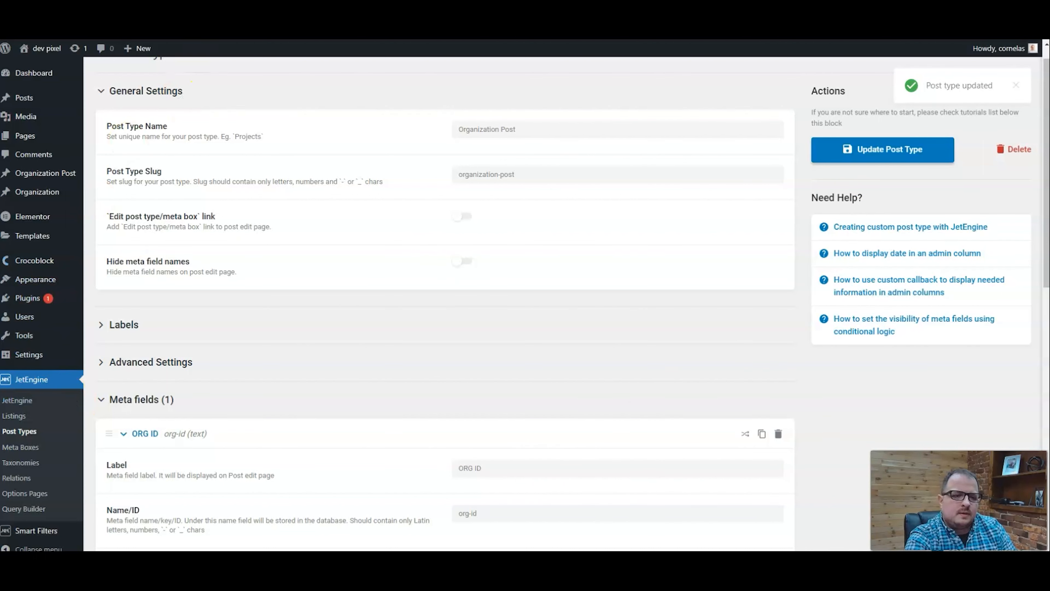
- Open the "New Service" Organization Post for editing and go to its empty ORG ID field
{"action": "left_click", "coordinate": [39, 180]}
{"action": "left_click", "coordinate": [124, 172]}
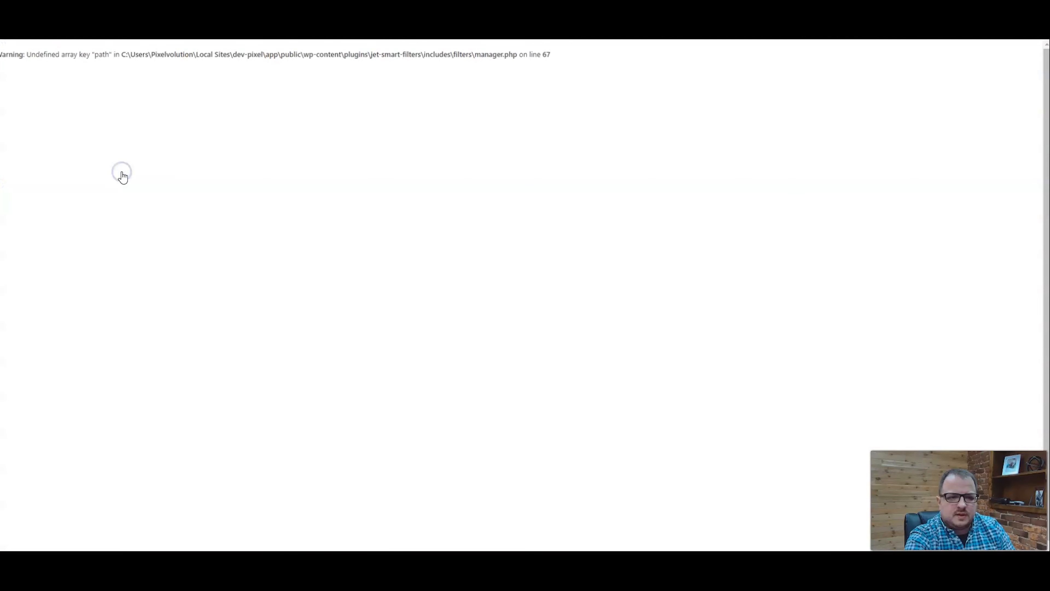
{"action": "left_click", "coordinate": [343, 502]}
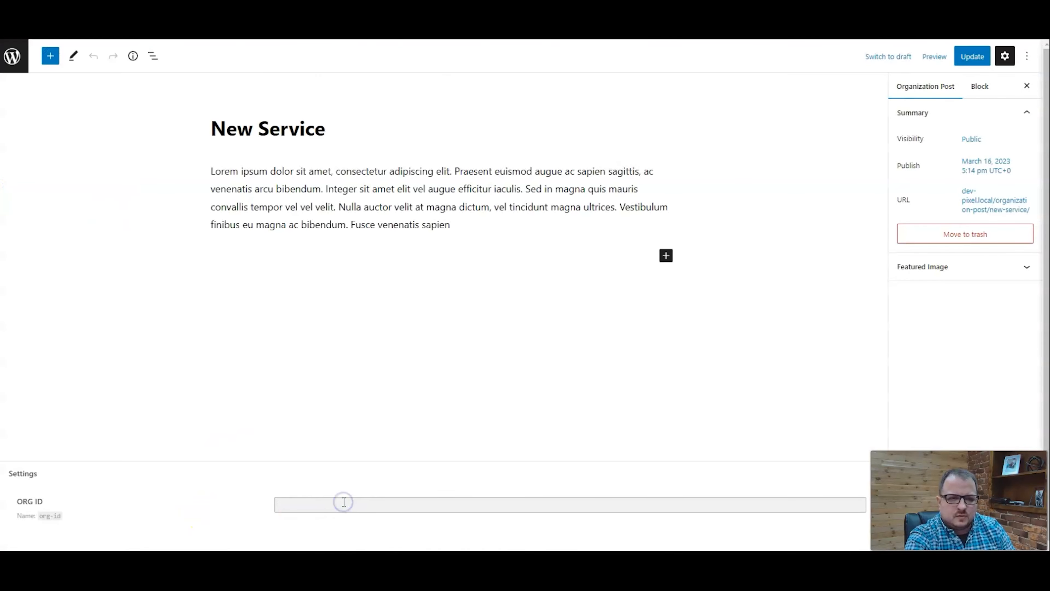
- Open the list of Organization entries in a separate browser tab, keeping the "New Service" editor open
{"action": "left_click", "coordinate": [13, 55]}
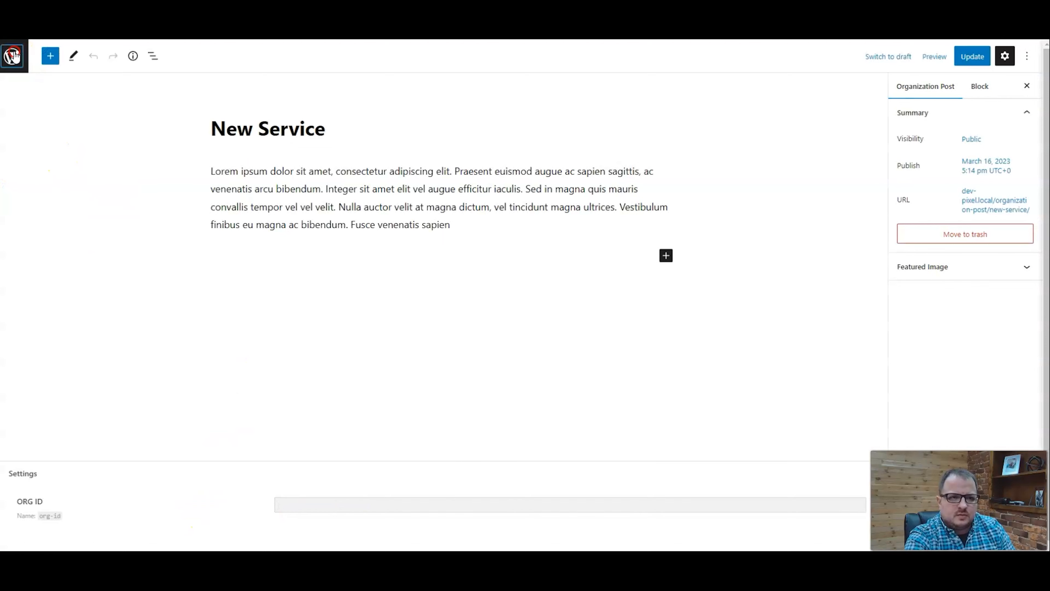
{"action": "right_click", "coordinate": [14, 53]}
{"action": "left_click", "coordinate": [48, 61]}
{"action": "key", "text": "ctrl+Tab"}
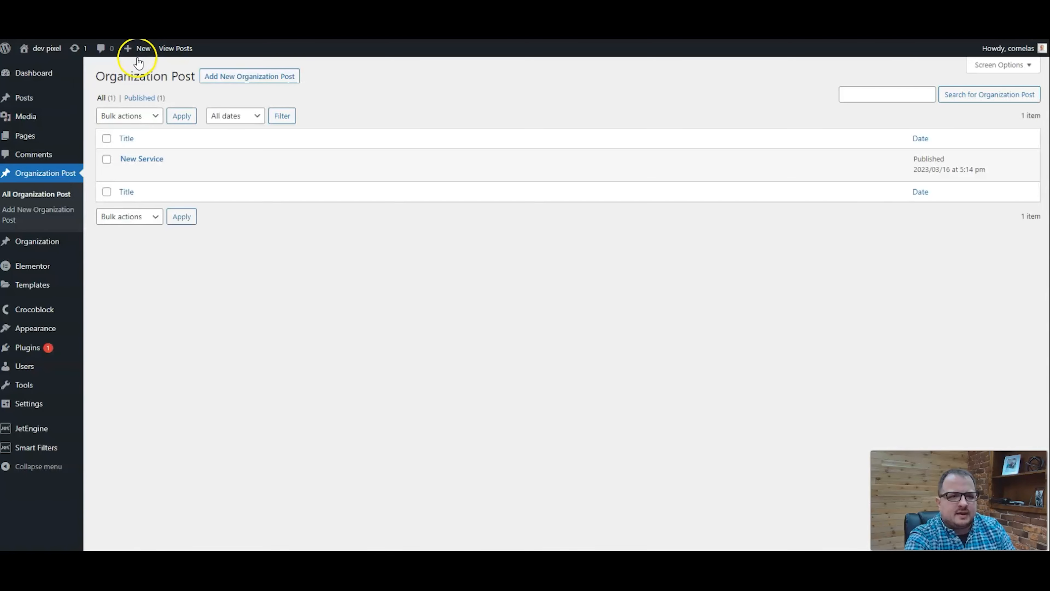
{"action": "mouse_move", "coordinate": [43, 241]}
{"action": "left_click", "coordinate": [133, 243]}
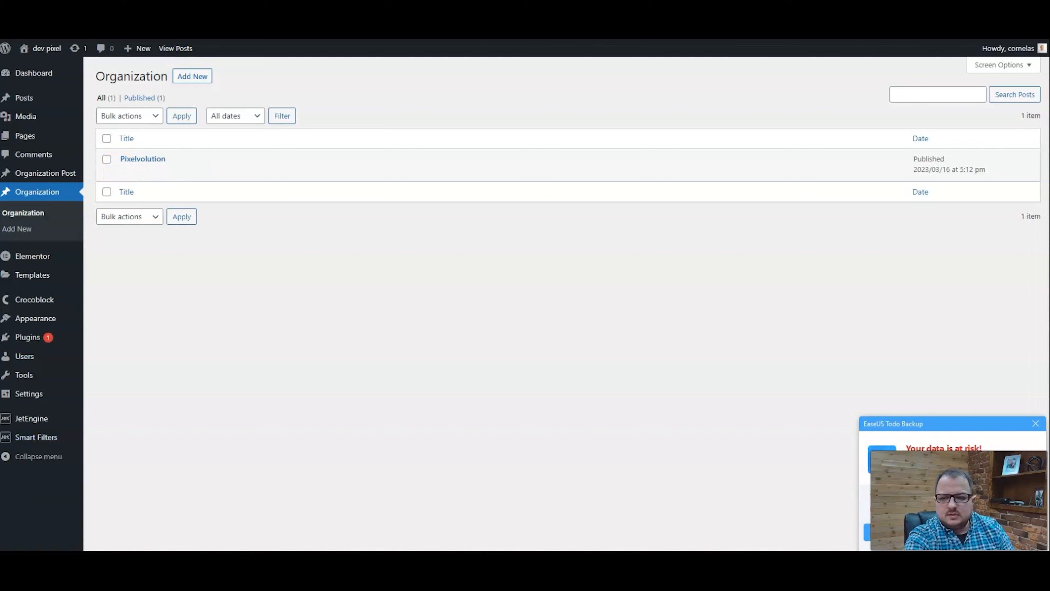
- Open the JetEngine post types list in a separate browser tab and open the Organization post type for editing
{"action": "left_click", "coordinate": [1037, 425]}
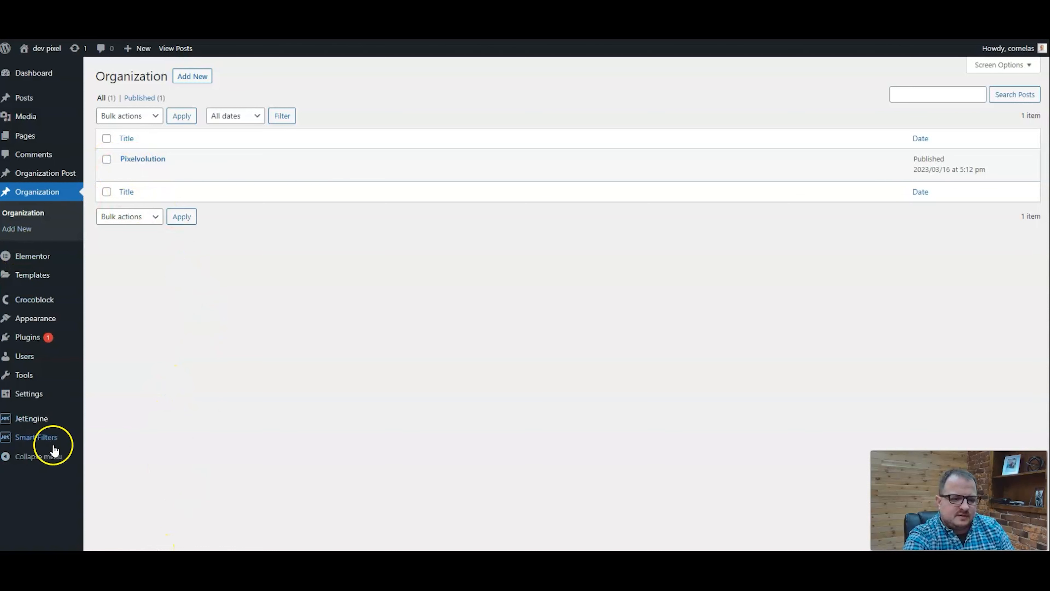
{"action": "mouse_move", "coordinate": [46, 420]}
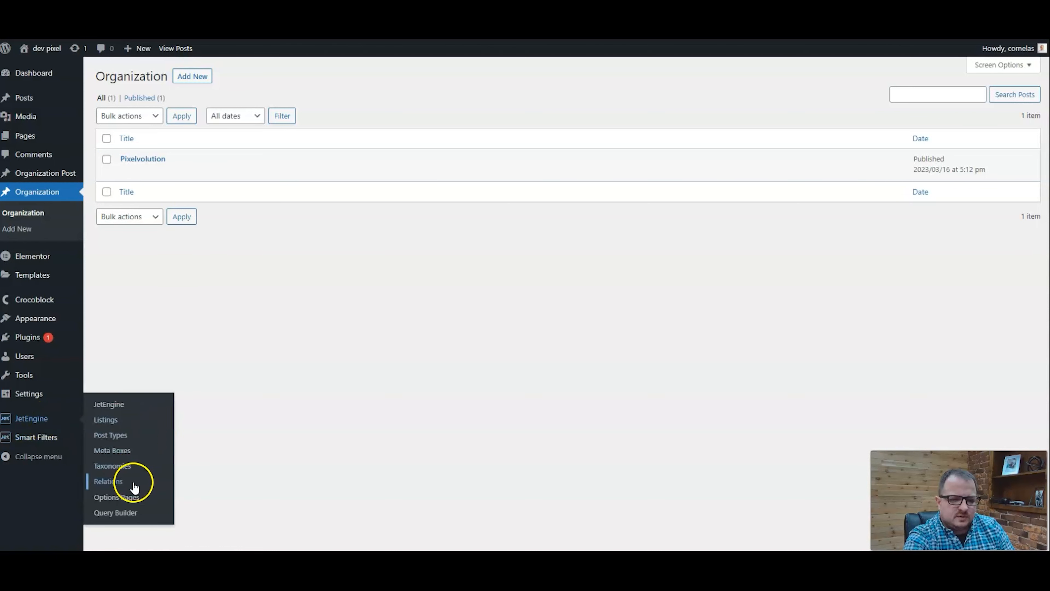
{"action": "right_click", "coordinate": [127, 435]}
{"action": "left_click", "coordinate": [167, 440]}
{"action": "left_click", "coordinate": [292, 41]}
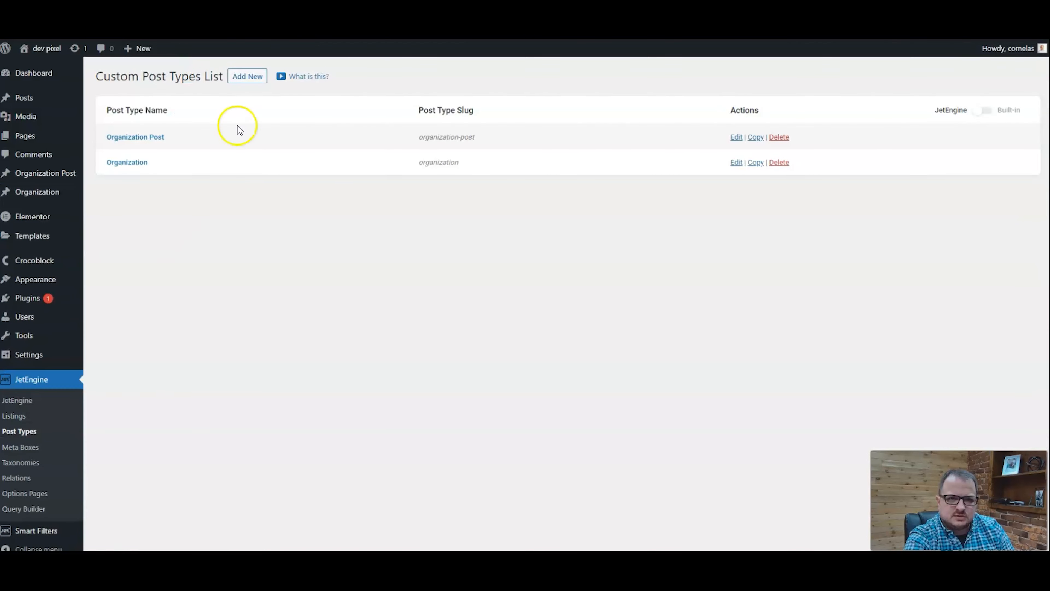
{"action": "left_click", "coordinate": [134, 166]}
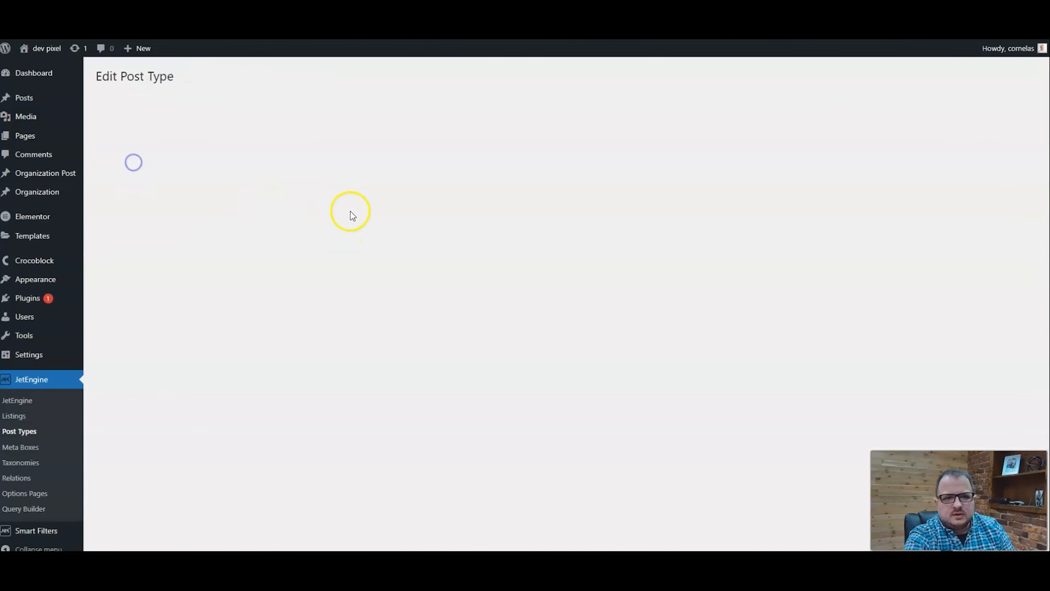
- Add a new admin column to the Organization post type
{"action": "scroll", "coordinate": [202, 373], "scroll_direction": "down", "scroll_amount": 3}
{"action": "left_click", "coordinate": [137, 270]}
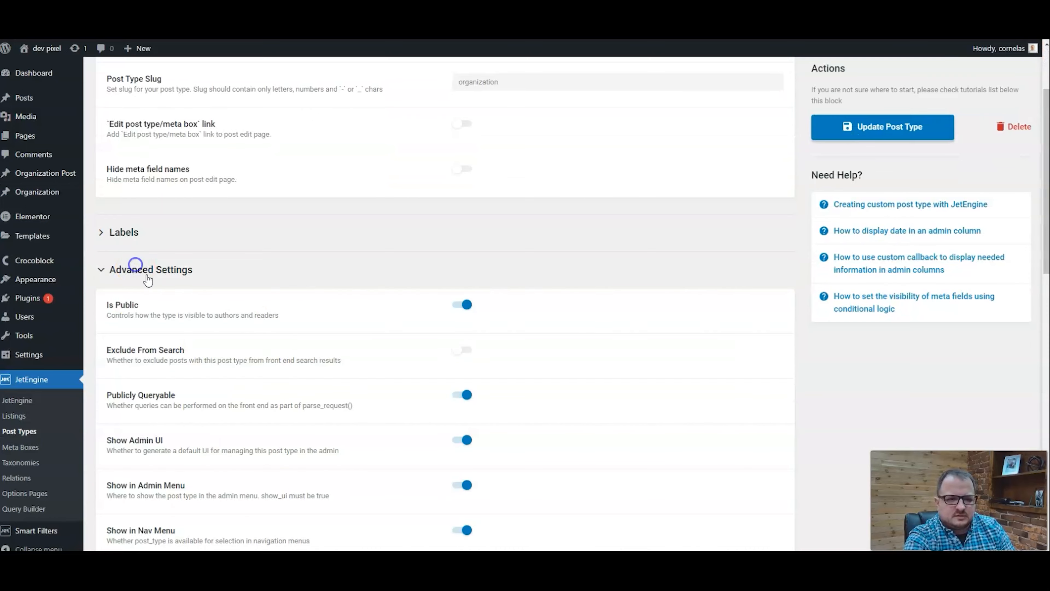
{"action": "scroll", "coordinate": [234, 387], "scroll_direction": "down", "scroll_amount": 8}
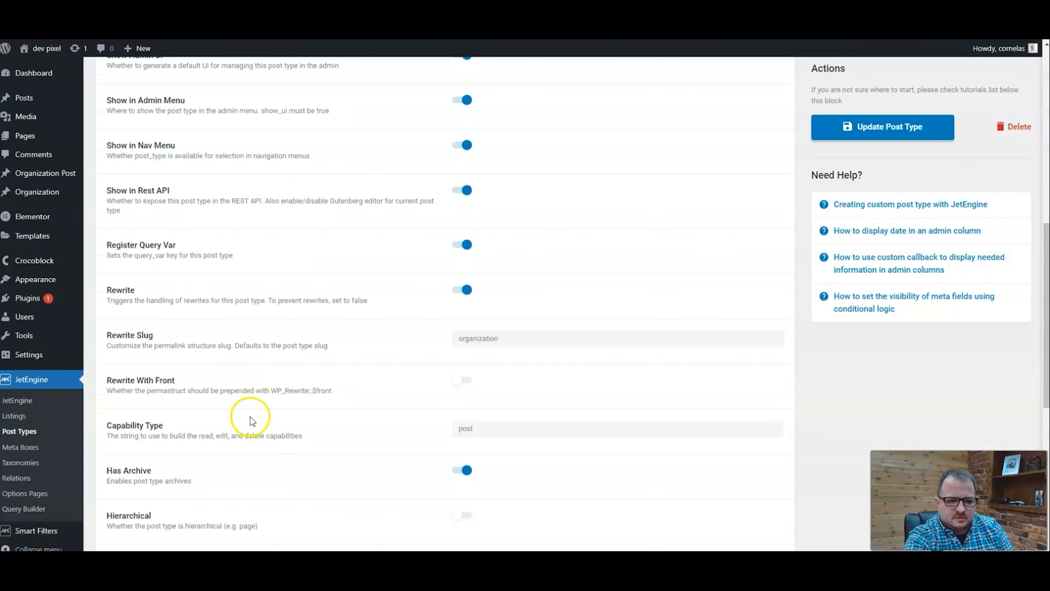
{"action": "scroll", "coordinate": [253, 426], "scroll_direction": "down", "scroll_amount": 10}
{"action": "left_click", "coordinate": [165, 476]}
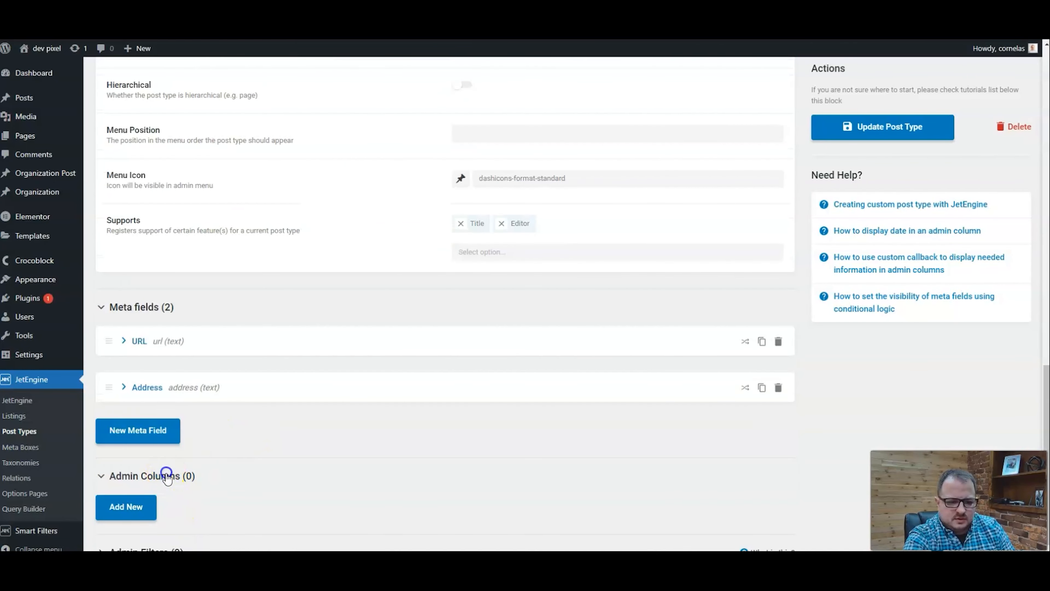
{"action": "scroll", "coordinate": [213, 441], "scroll_direction": "down", "scroll_amount": 2}
{"action": "left_click", "coordinate": [142, 454]}
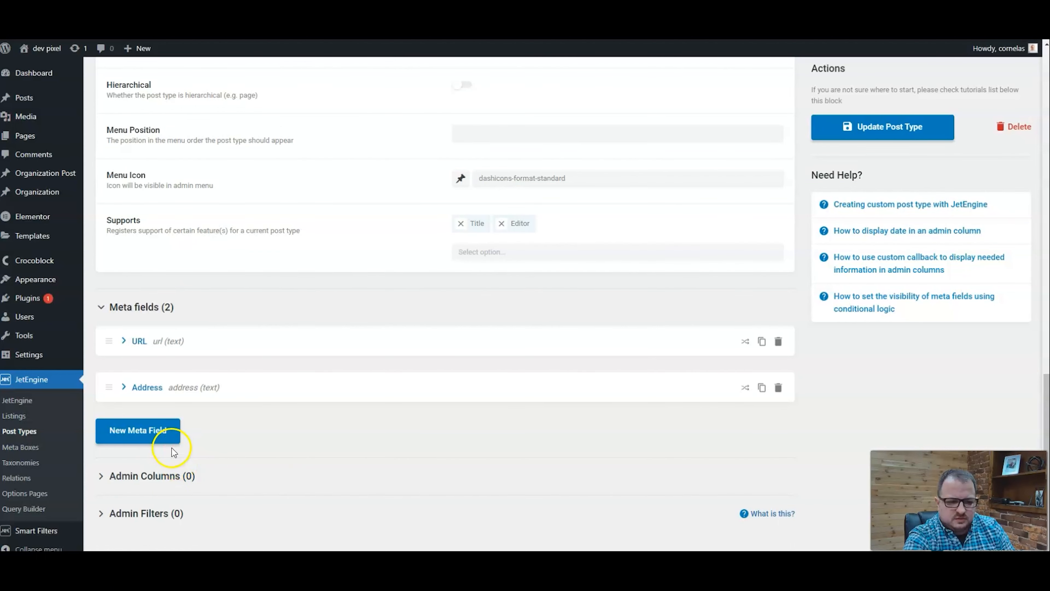
{"action": "left_click", "coordinate": [174, 474]}
{"action": "left_click", "coordinate": [124, 474]}
{"action": "scroll", "coordinate": [480, 307], "scroll_direction": "down", "scroll_amount": 8}
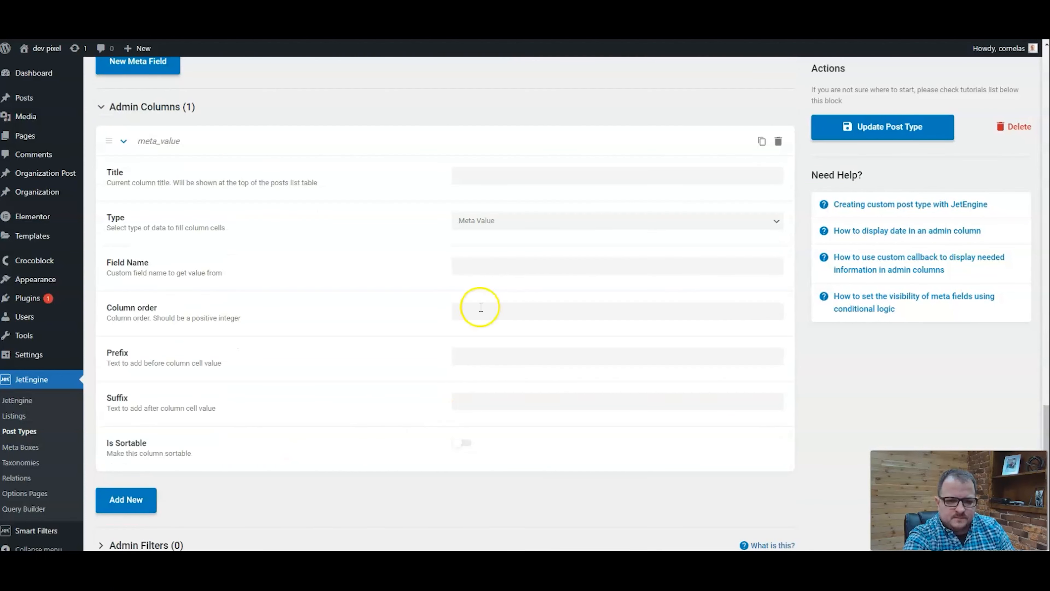
- Title the new admin column "ID", set its type to Post ID and update the post type
{"action": "left_click", "coordinate": [466, 169]}
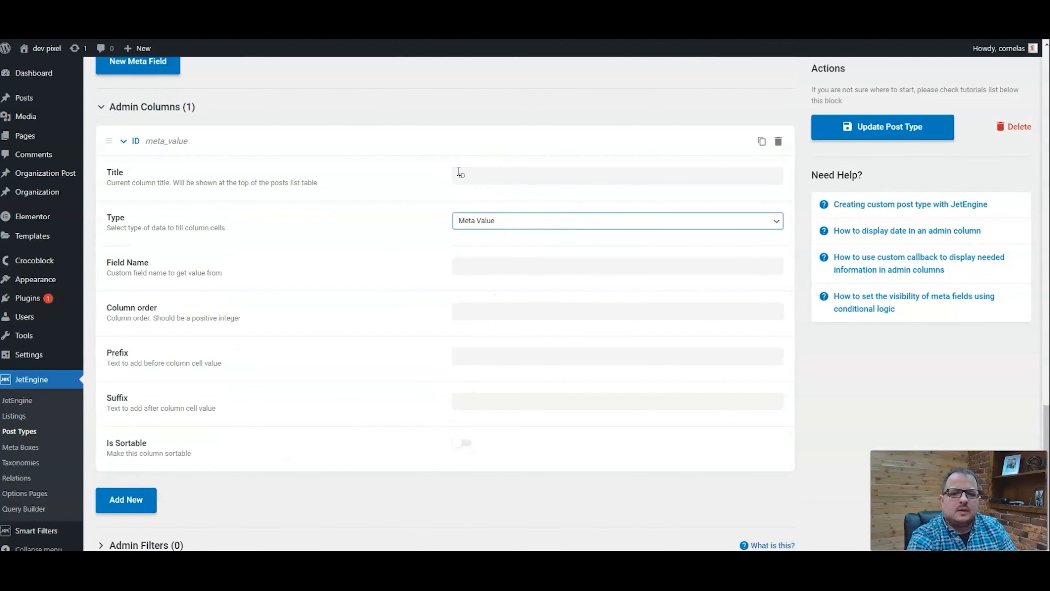
{"action": "left_click", "coordinate": [503, 219]}
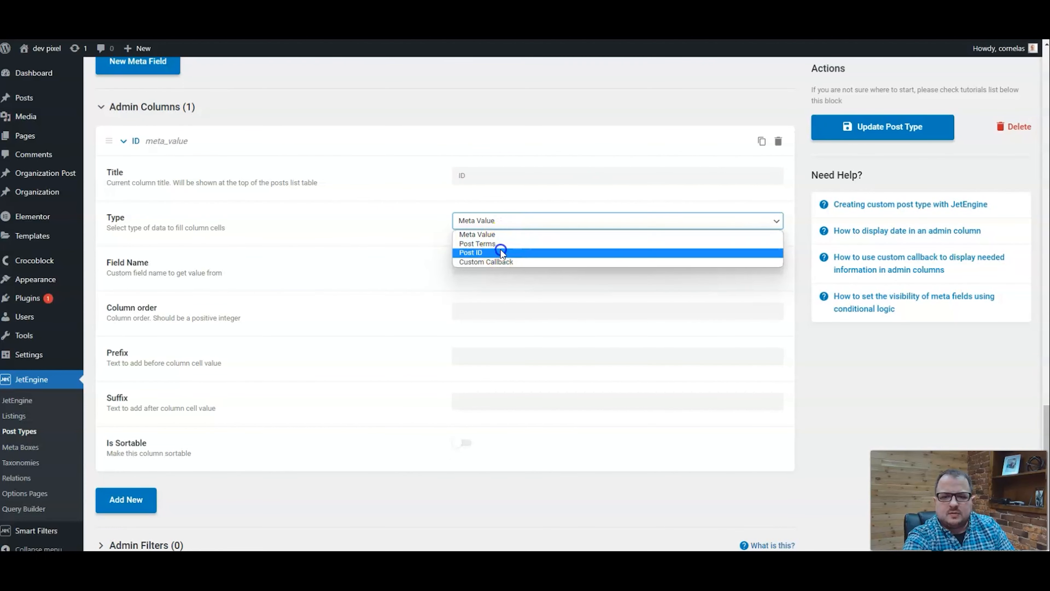
{"action": "left_click", "coordinate": [500, 250]}
{"action": "left_click", "coordinate": [893, 140]}
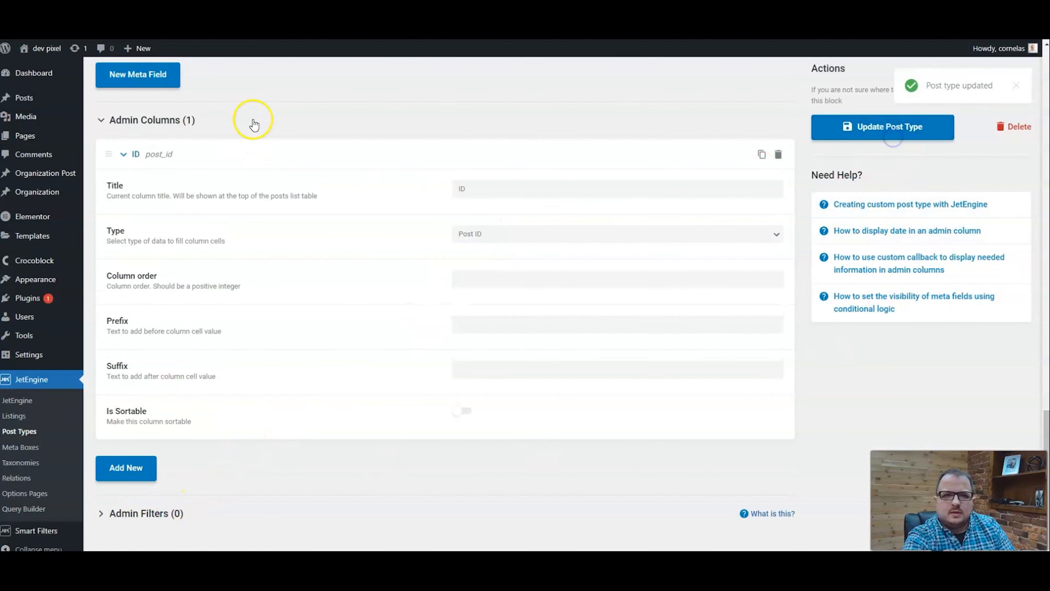
- Reload the Organization entries list and check the ID column for the Pixelvolution entry
{"action": "left_click", "coordinate": [196, 19]}
{"action": "key", "text": "F5"}
{"action": "left_click", "coordinate": [315, 271]}
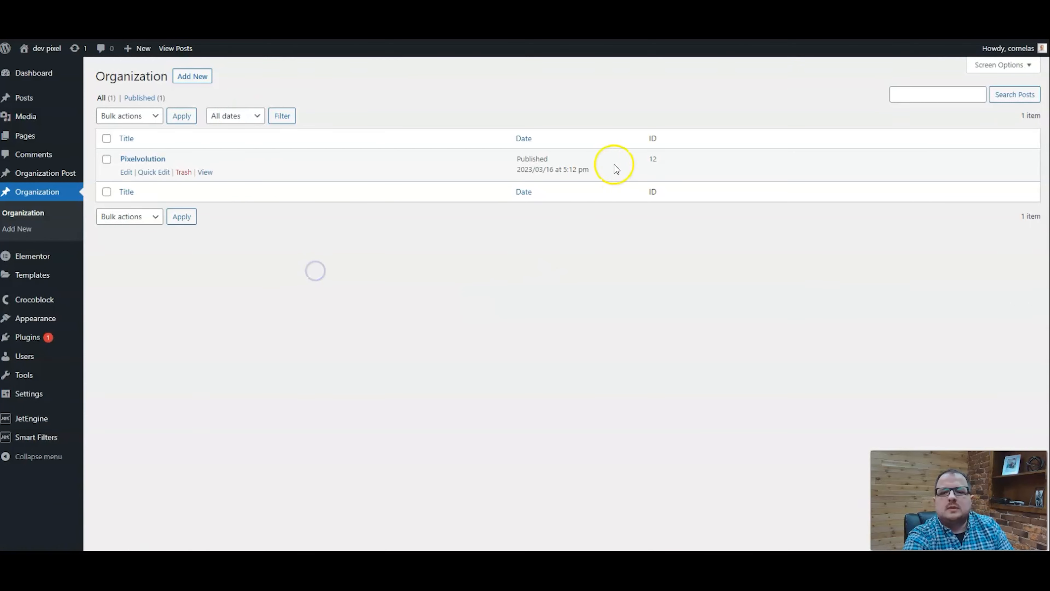
{"action": "left_click", "coordinate": [649, 159]}
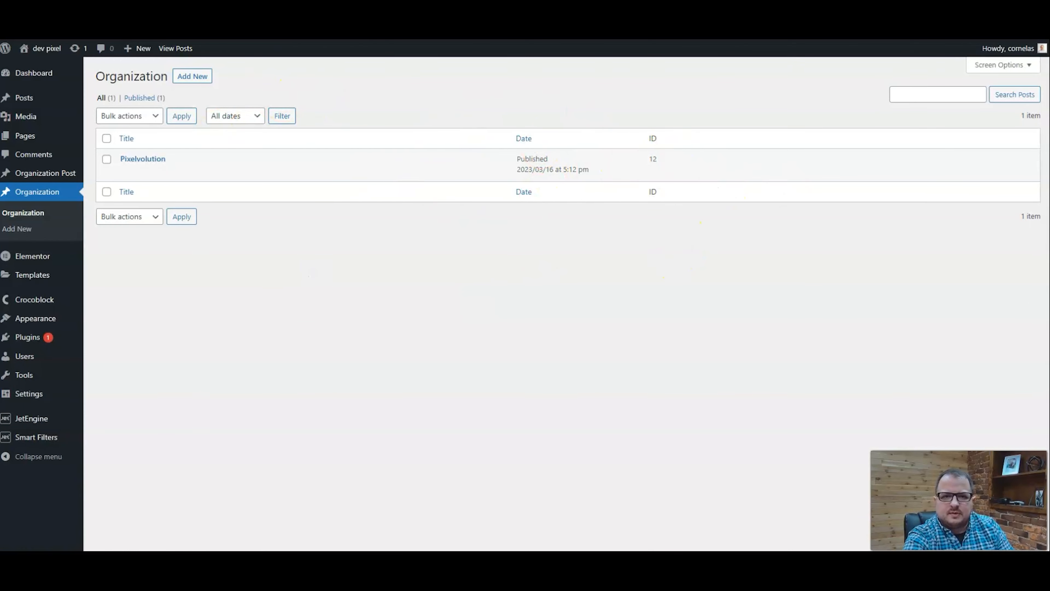
- Return to the Organization post type settings, set the ID column's order to 1 and update the post type
{"action": "left_click", "coordinate": [137, 19]}
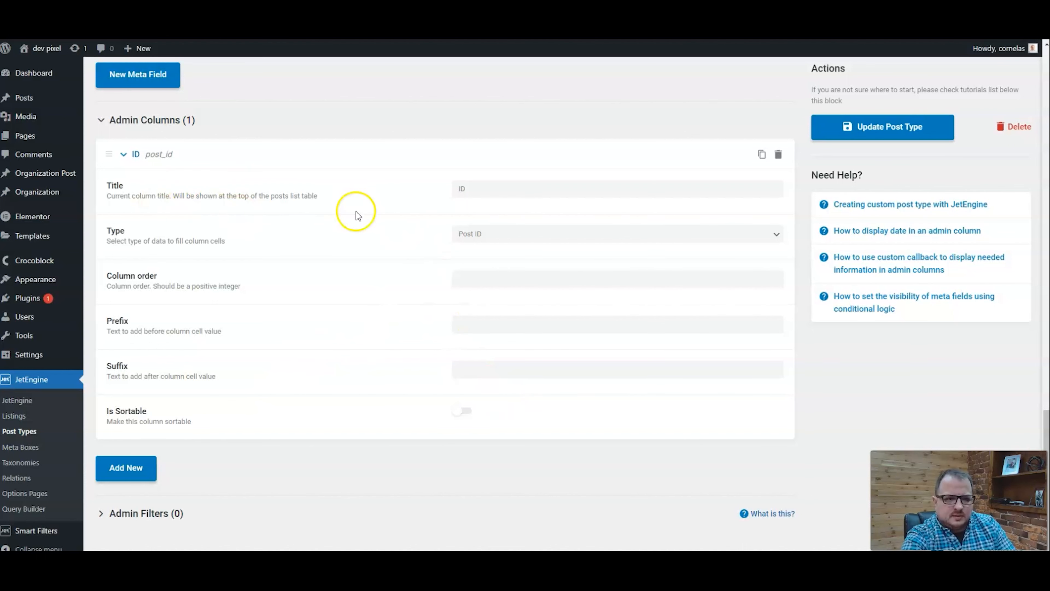
{"action": "left_click", "coordinate": [467, 281]}
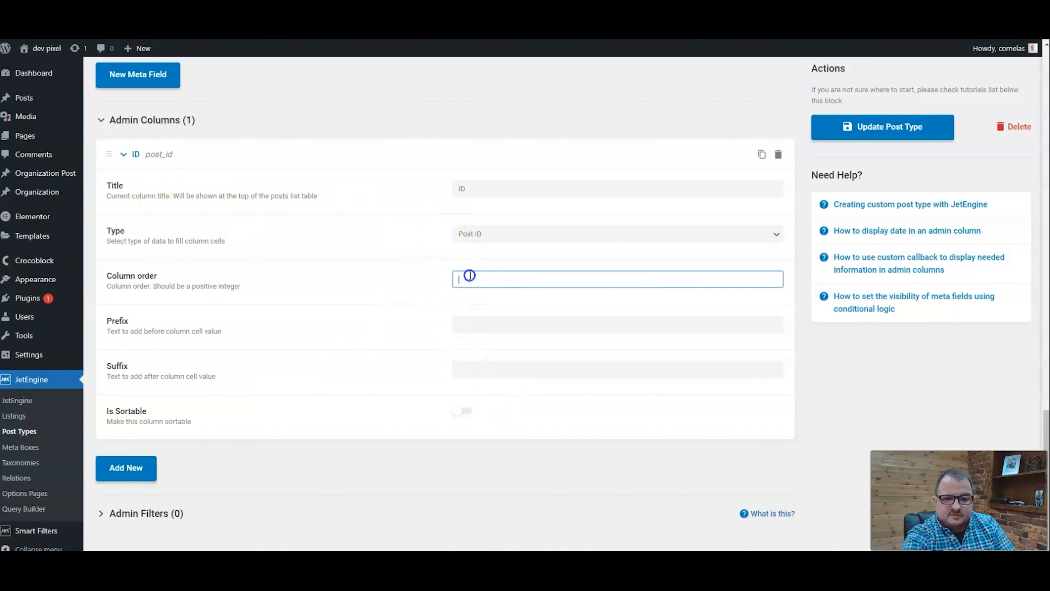
{"action": "type", "text": "1"}
{"action": "left_click", "coordinate": [850, 125]}
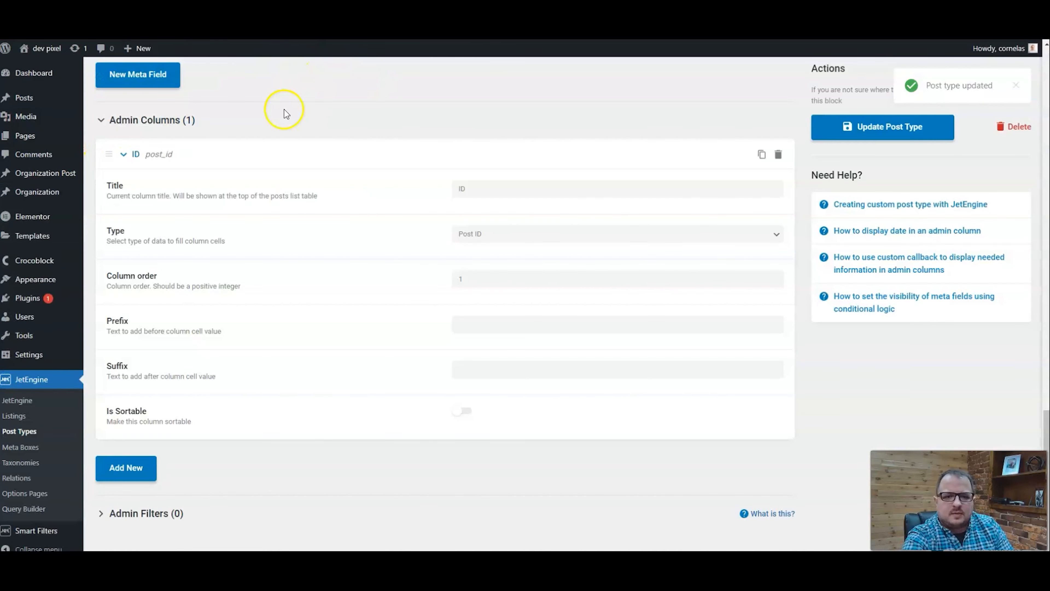
- Set the ID column's order to 2, update the post type and reload the Organization entries list
{"action": "left_click", "coordinate": [462, 279]}
{"action": "key", "text": "BackSpace"}
{"action": "type", "text": "2"}
{"action": "left_click", "coordinate": [836, 135]}
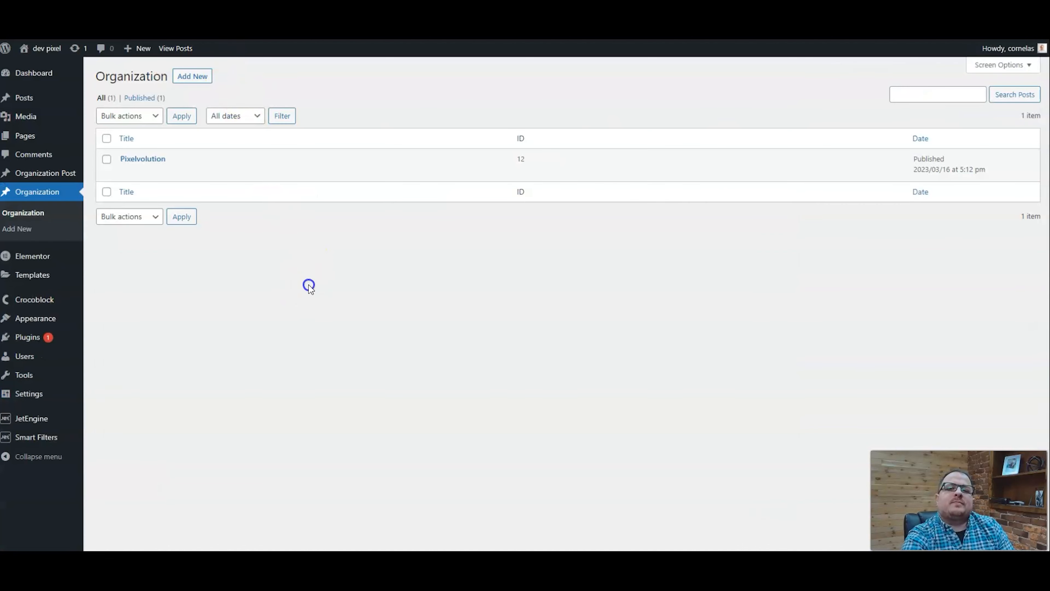
- Switch to the "New Service" editor, enter 12 as its ORG ID and update the post
{"action": "mouse_move", "coordinate": [520, 165]}
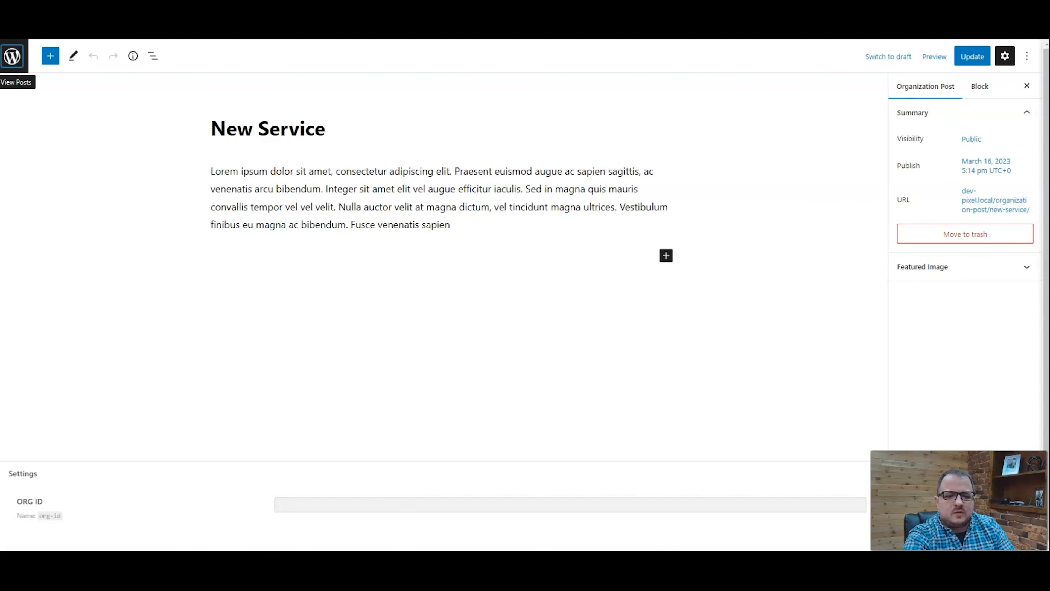
{"action": "left_click", "coordinate": [302, 506]}
{"action": "type", "text": "12"}
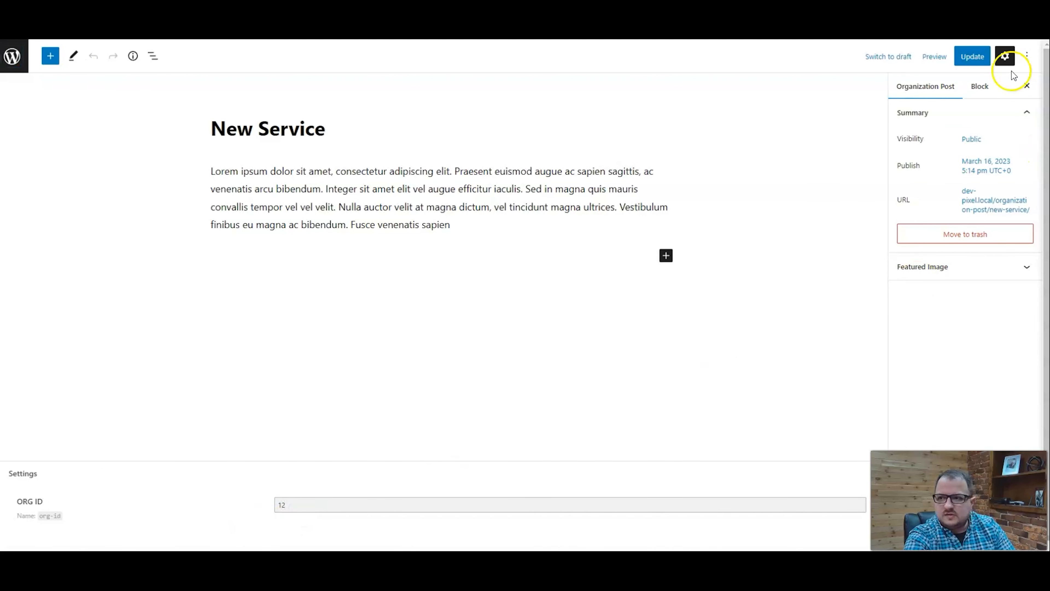
{"action": "left_click", "coordinate": [960, 62]}
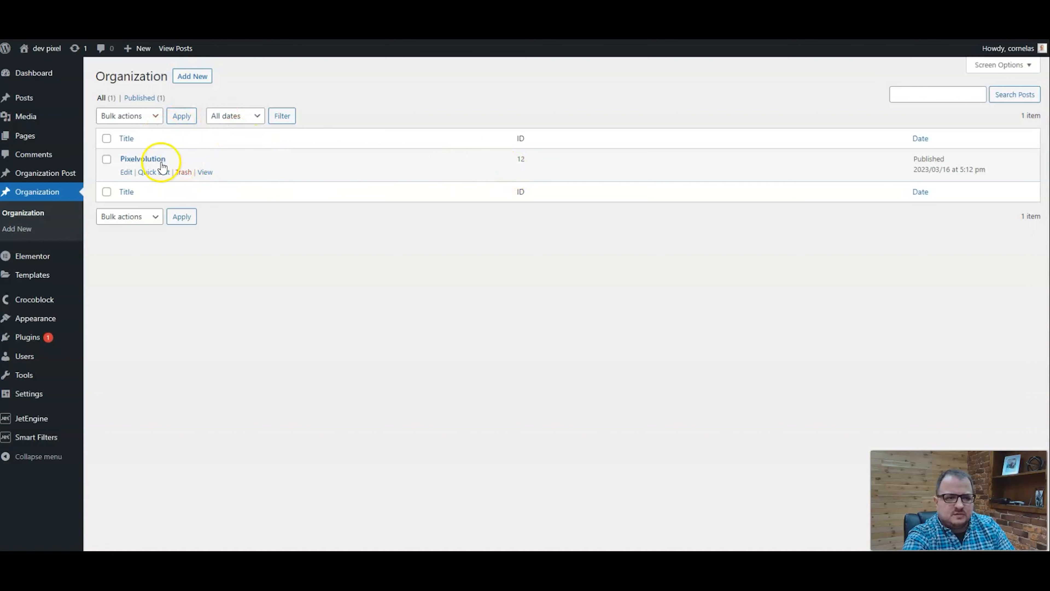
- Start a new JetEngine listing item with source Posts, post type Organization and the name "Posts"
{"action": "mouse_move", "coordinate": [33, 178]}
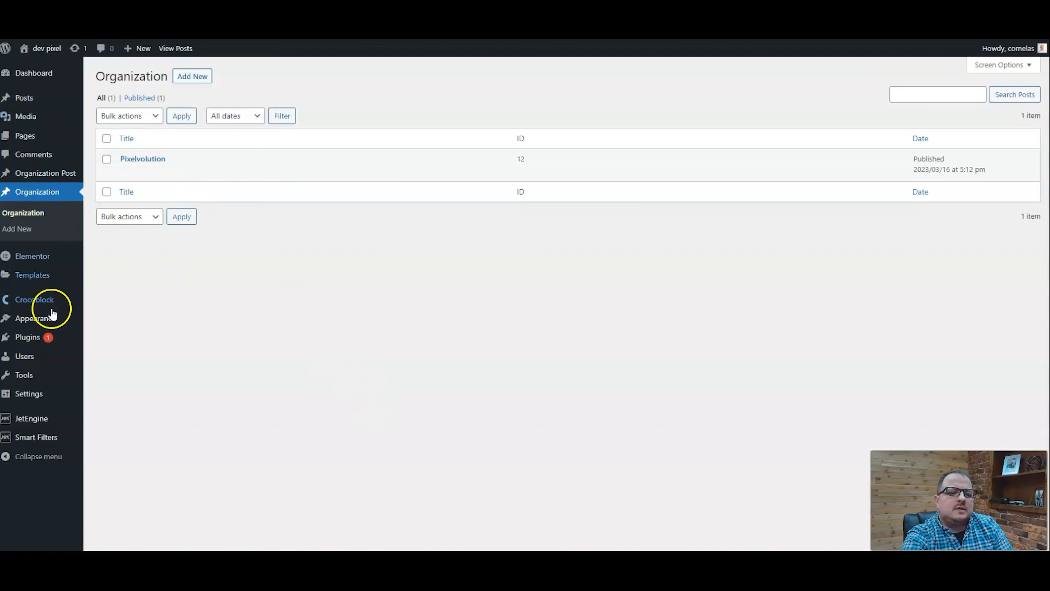
{"action": "mouse_move", "coordinate": [42, 418]}
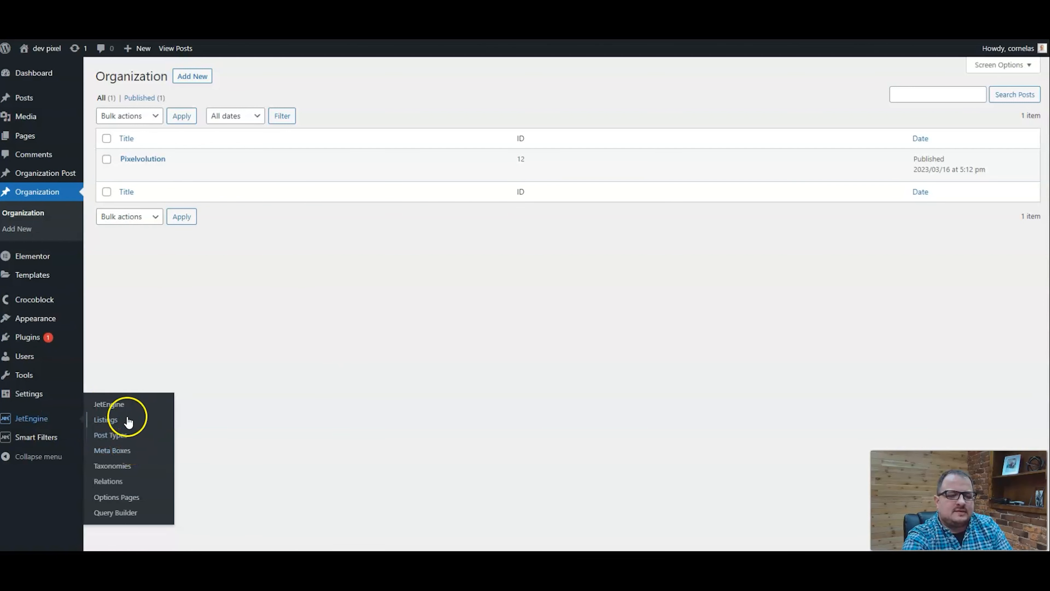
{"action": "left_click", "coordinate": [124, 420]}
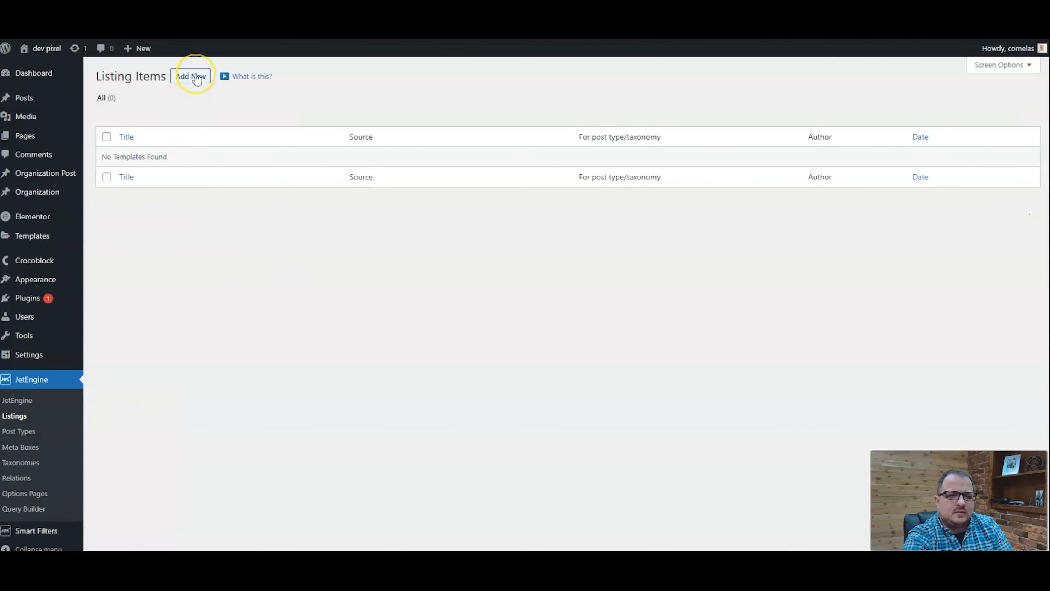
{"action": "left_click", "coordinate": [197, 79]}
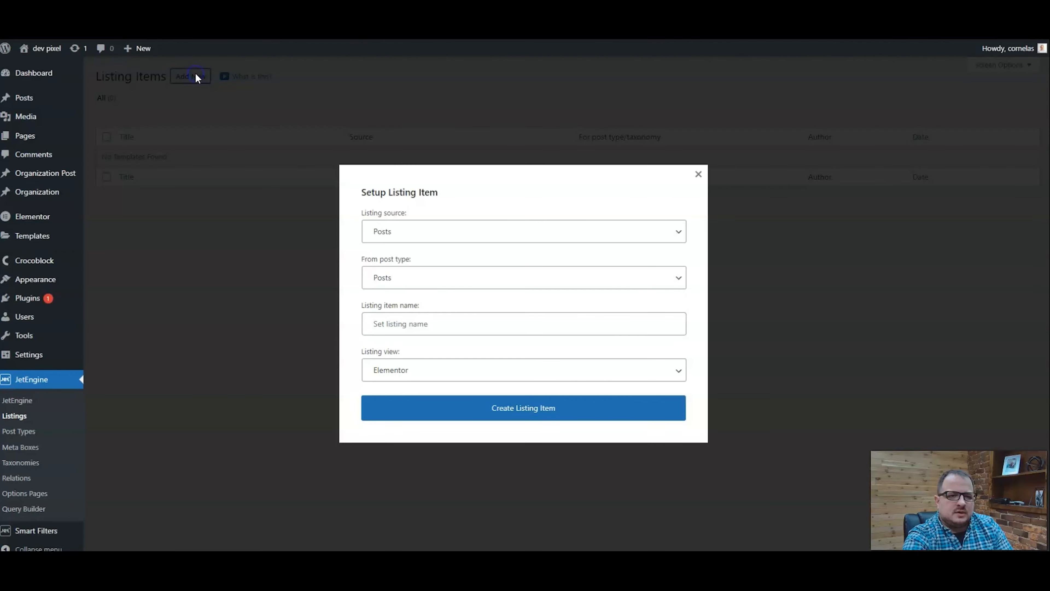
{"action": "left_click", "coordinate": [421, 233]}
{"action": "left_click", "coordinate": [421, 231]}
{"action": "left_click", "coordinate": [430, 276]}
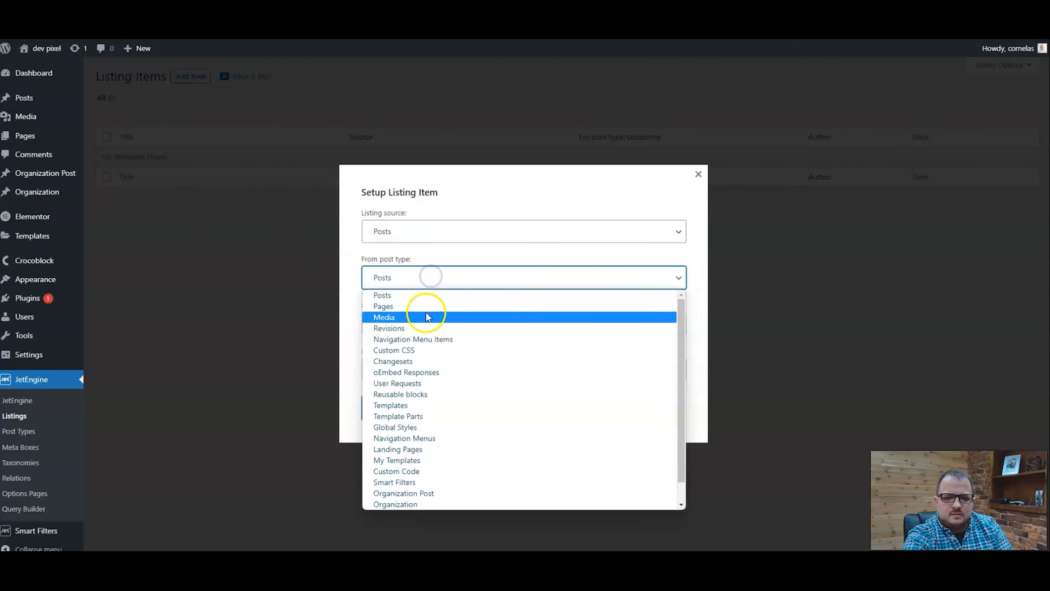
{"action": "left_click", "coordinate": [430, 500]}
{"action": "left_click", "coordinate": [394, 324]}
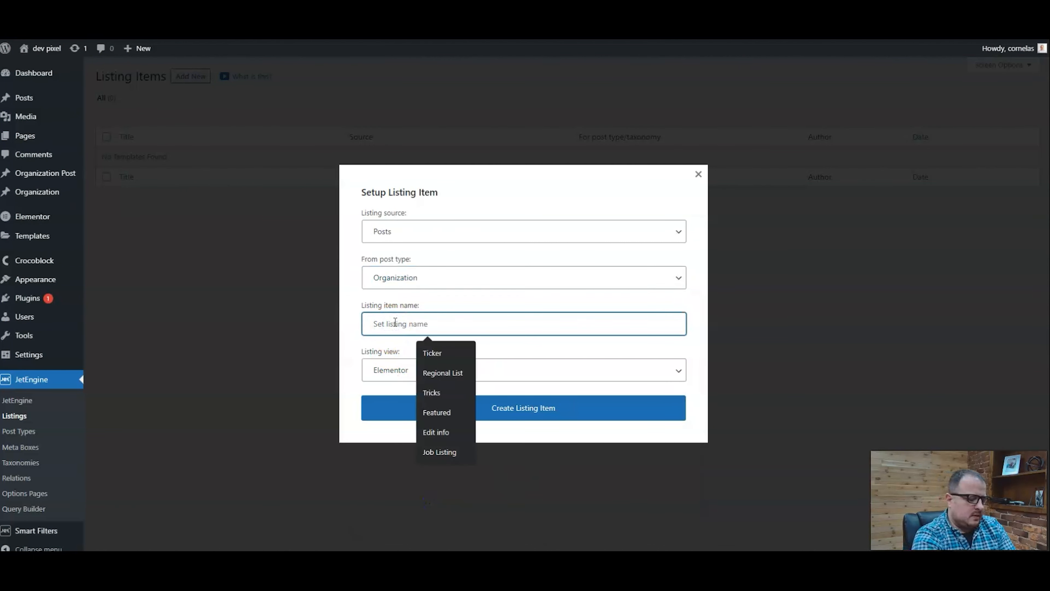
{"action": "type", "text": "Posts"}
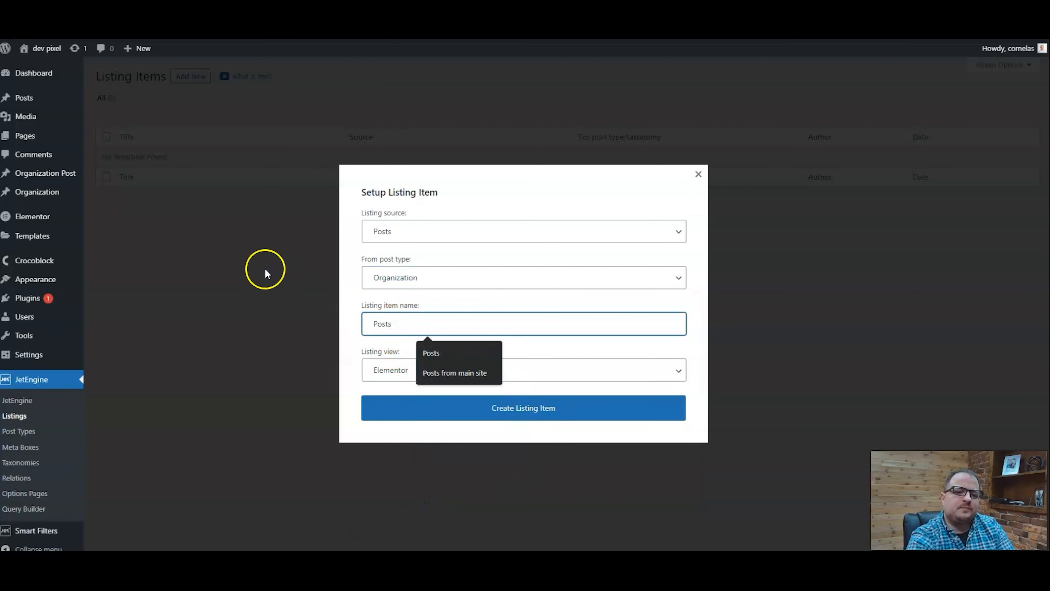
- Change the listing item's post type to Organization Post and create the listing item
{"action": "left_click", "coordinate": [448, 303]}
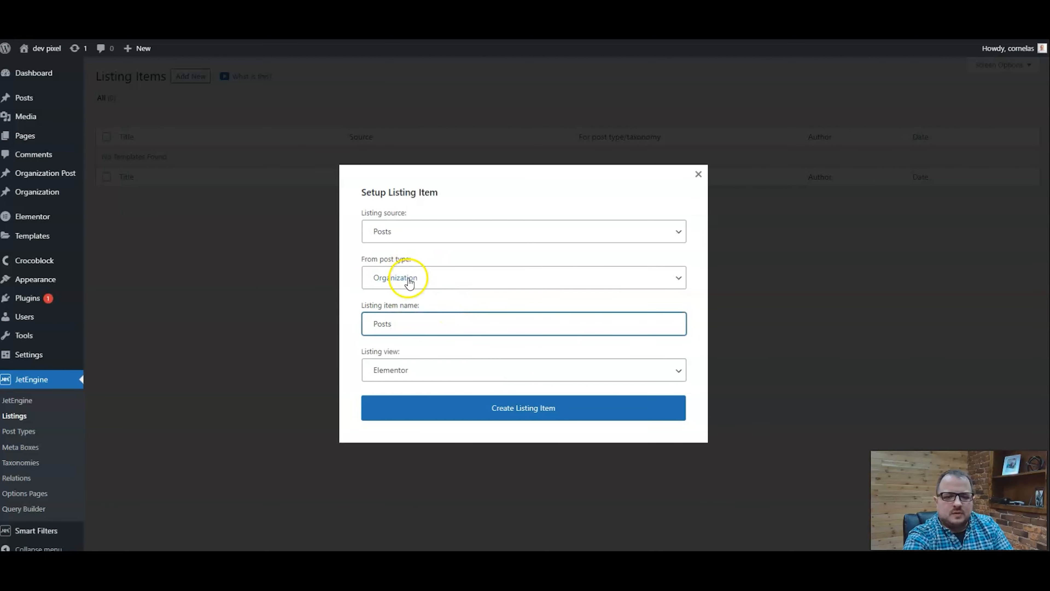
{"action": "left_click", "coordinate": [357, 302]}
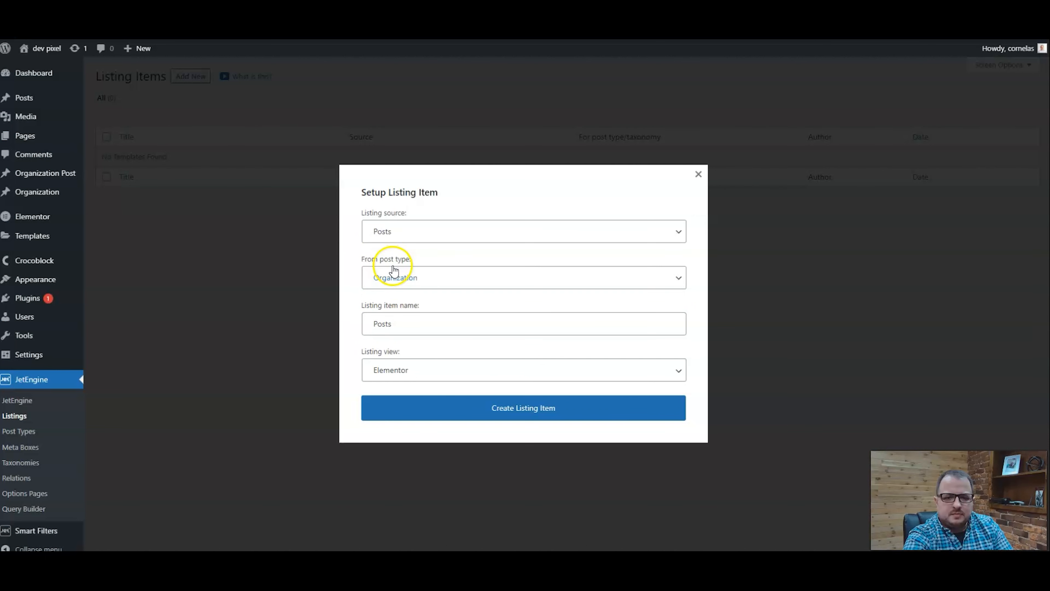
{"action": "left_click", "coordinate": [442, 278]}
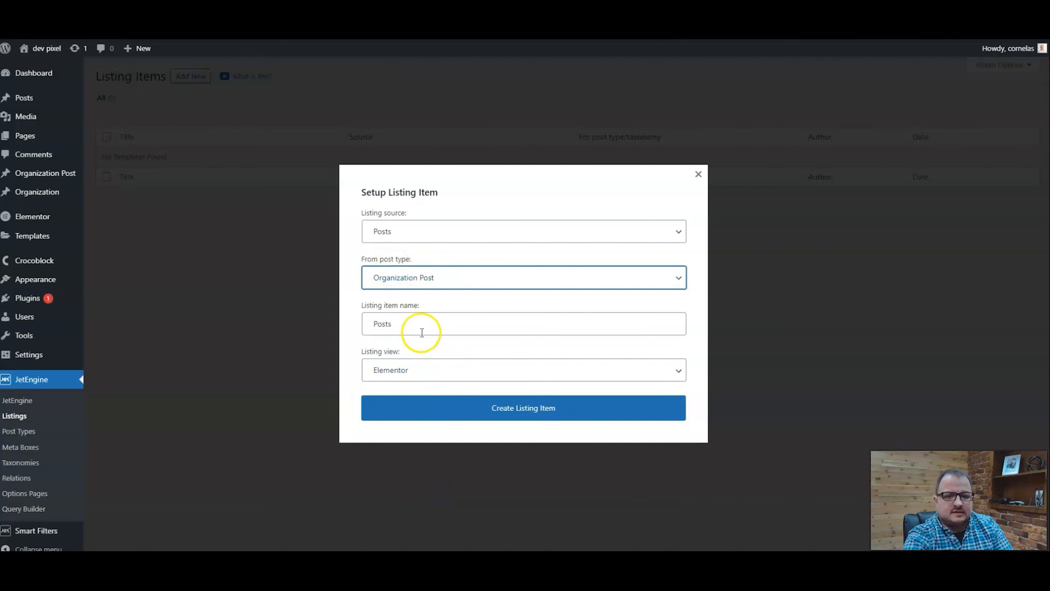
{"action": "left_click", "coordinate": [532, 413]}
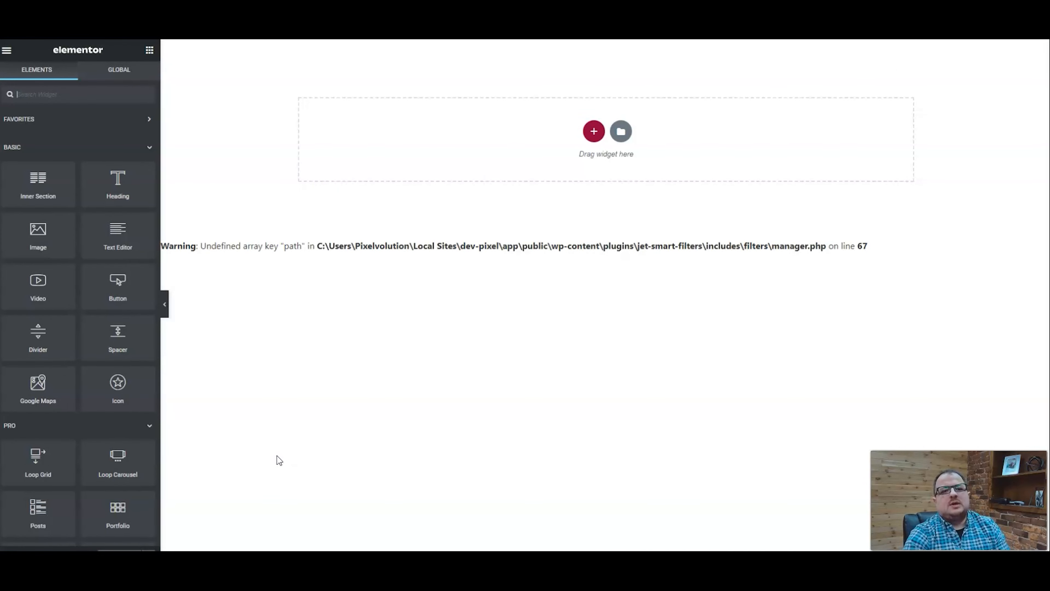
- Add a single-column section to the listing template and place a Dynamic Field widget in it
{"action": "left_click", "coordinate": [593, 131]}
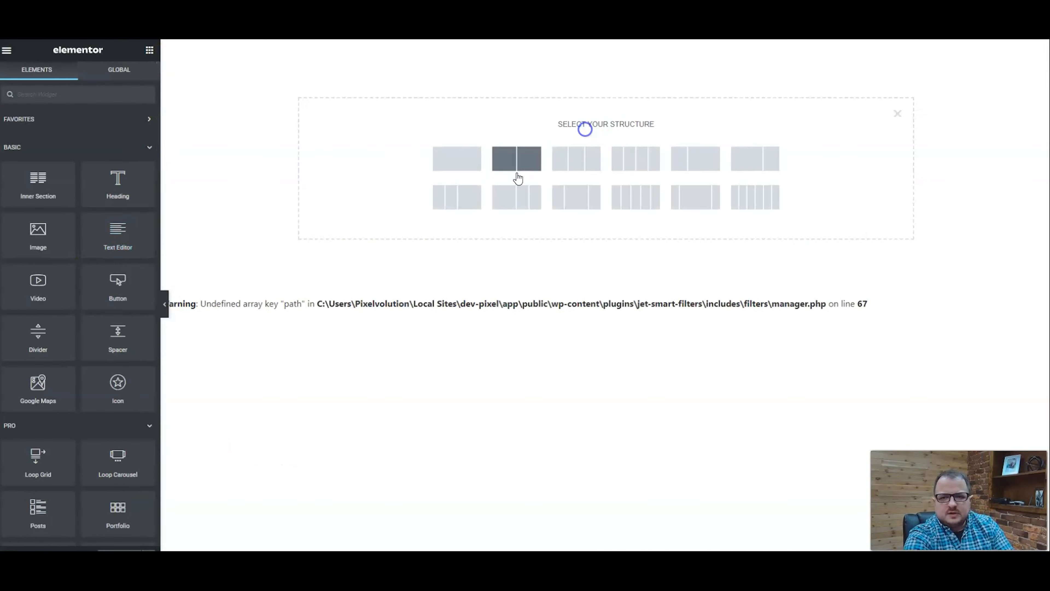
{"action": "left_click", "coordinate": [449, 158]}
{"action": "left_click", "coordinate": [150, 50]}
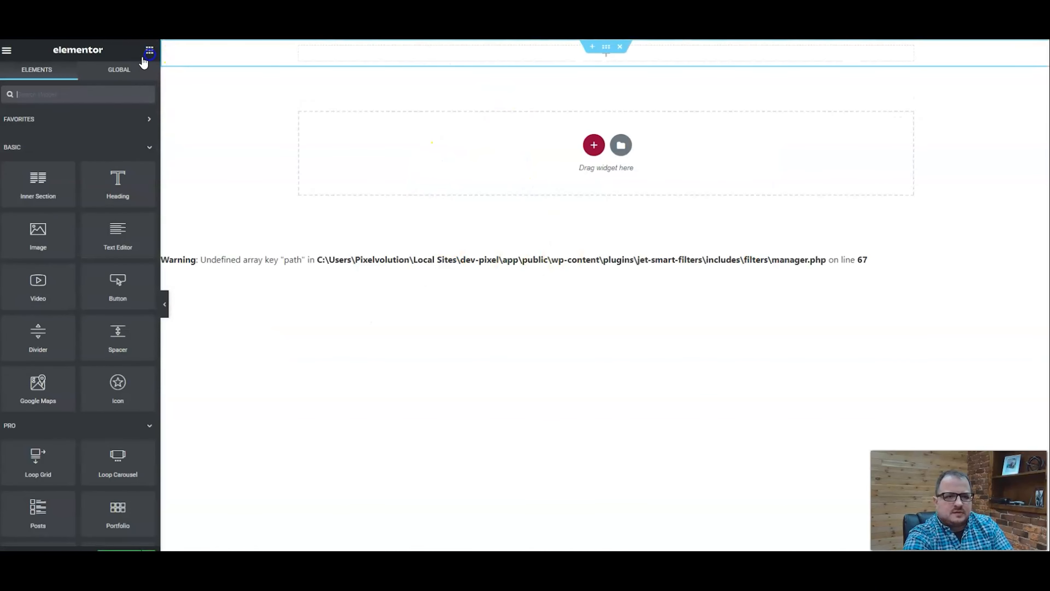
{"action": "left_click", "coordinate": [73, 89]}
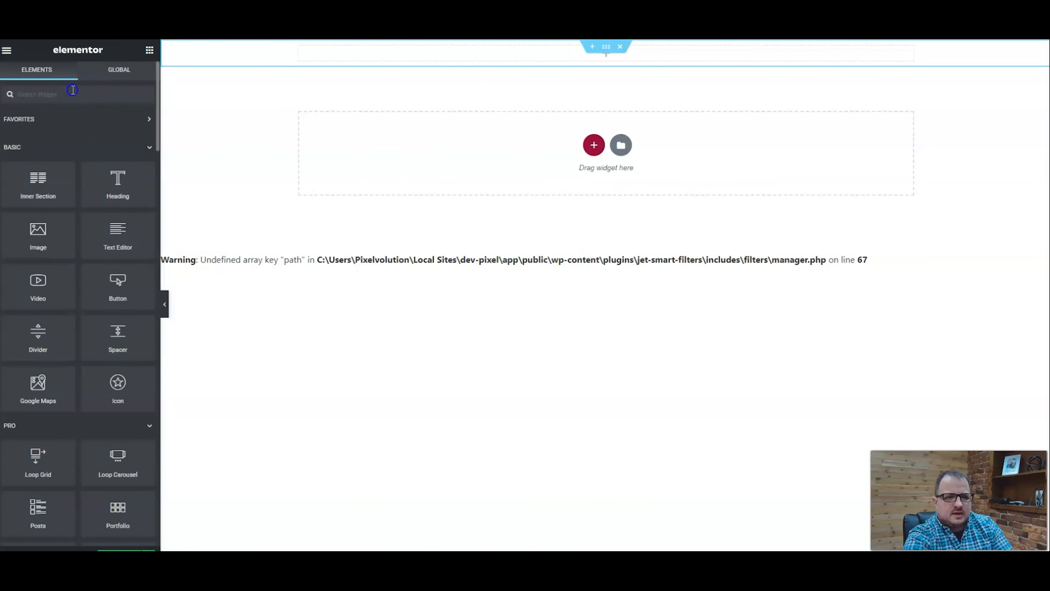
{"action": "type", "text": "dy"}
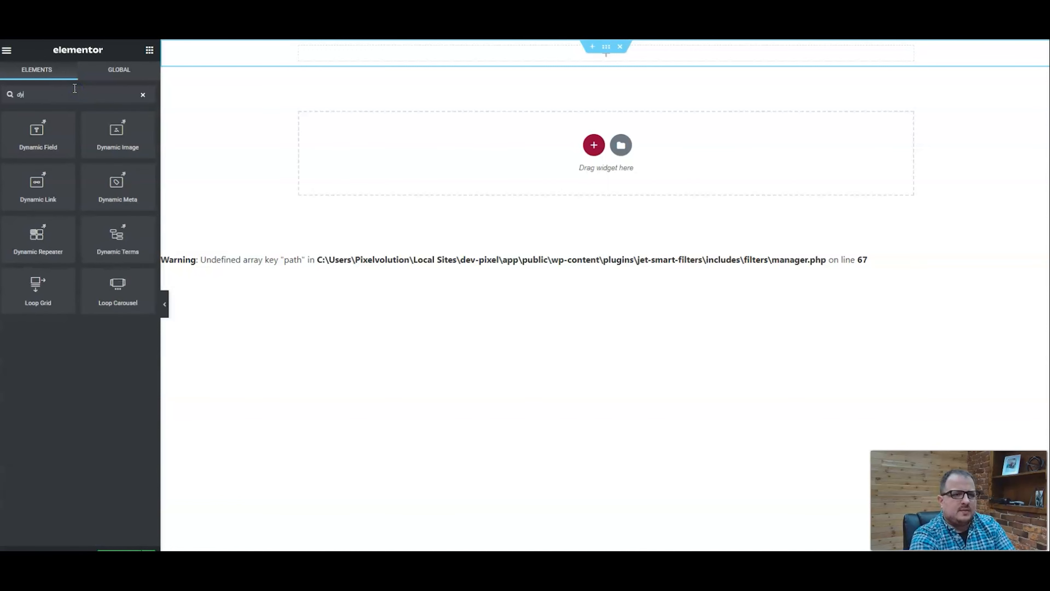
{"action": "left_click_drag", "start_coordinate": [42, 140], "coordinate": [548, 59]}
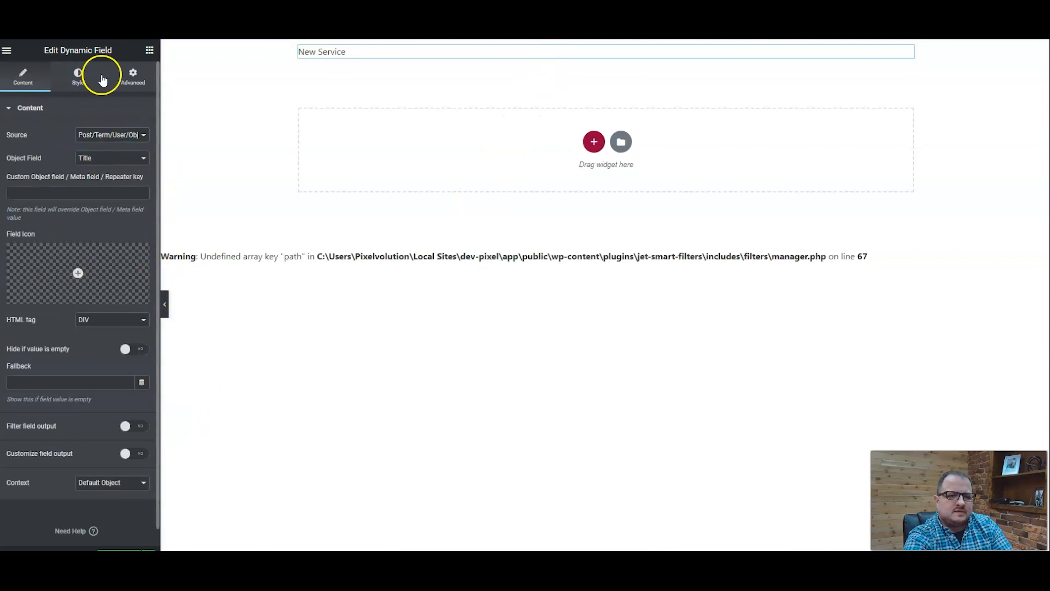
- Add a second Dynamic Field widget beneath the title field and set its object field to Content
{"action": "left_click", "coordinate": [150, 51]}
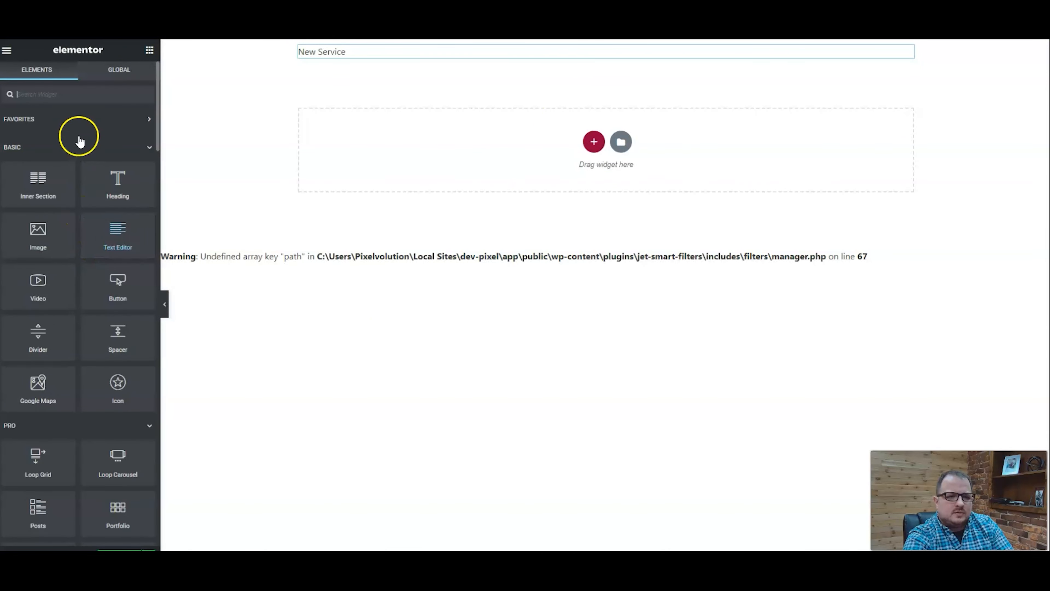
{"action": "left_click", "coordinate": [63, 98]}
{"action": "type", "text": "dyn"}
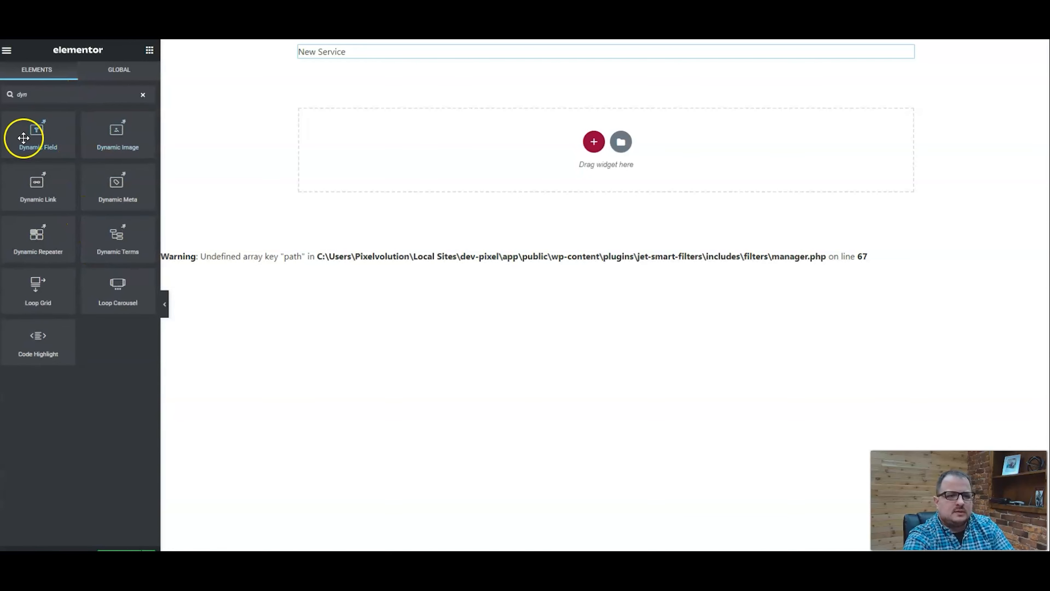
{"action": "left_click_drag", "start_coordinate": [23, 141], "coordinate": [339, 61]}
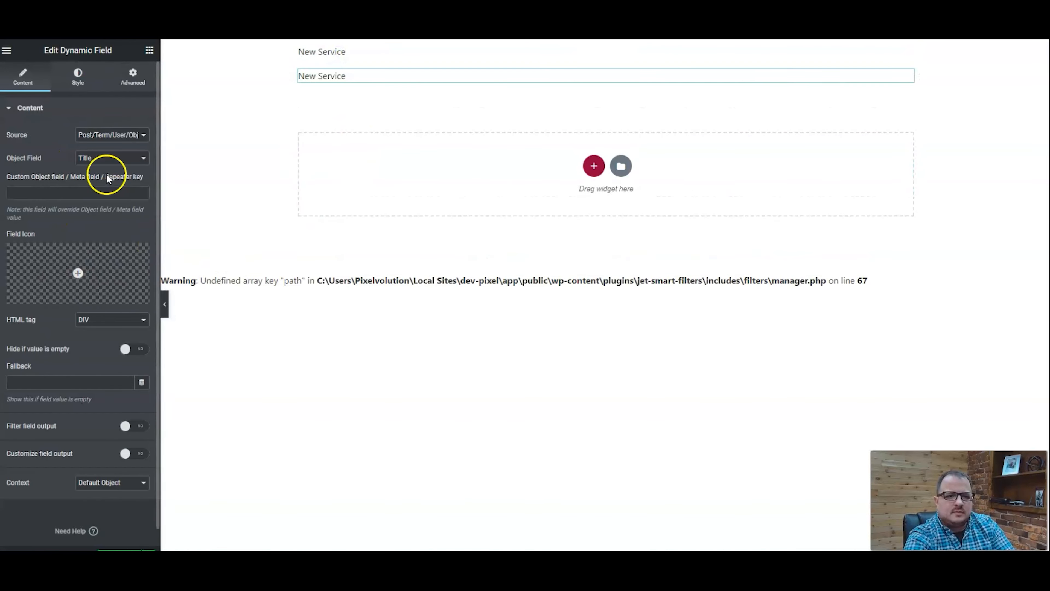
{"action": "left_click", "coordinate": [110, 158]}
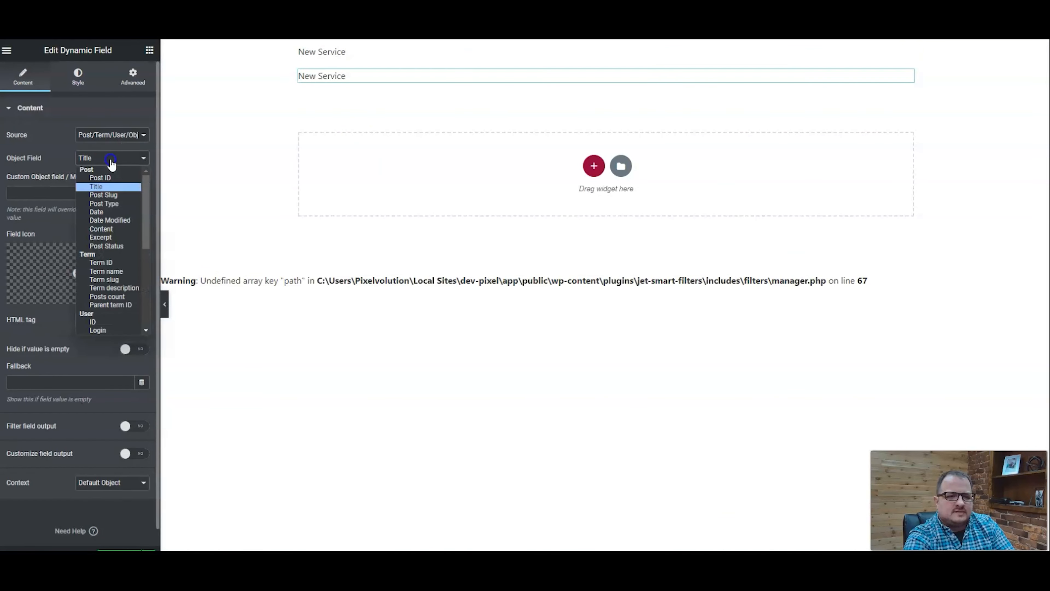
{"action": "left_click", "coordinate": [113, 229]}
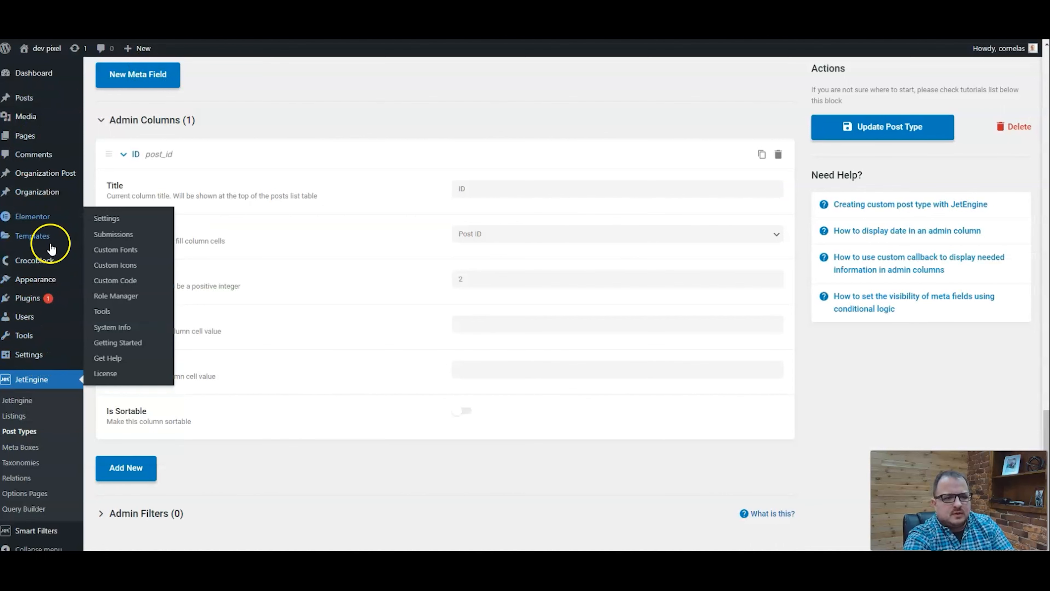
- Open the Theme Builder from the WordPress dashboard, create a Single Post template and dismiss the template library
{"action": "mouse_move", "coordinate": [58, 238]}
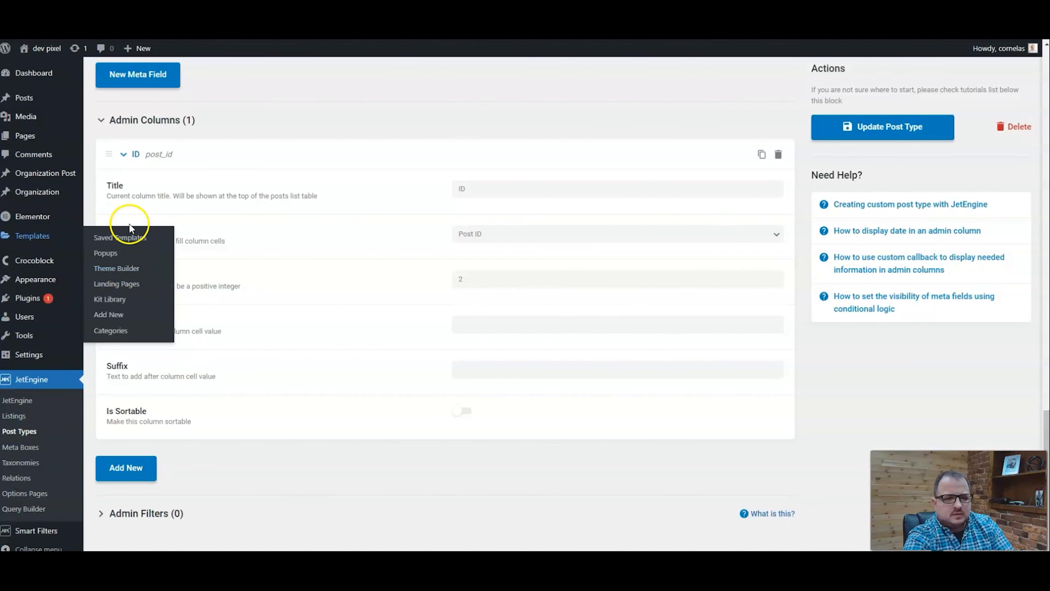
{"action": "left_click", "coordinate": [129, 274]}
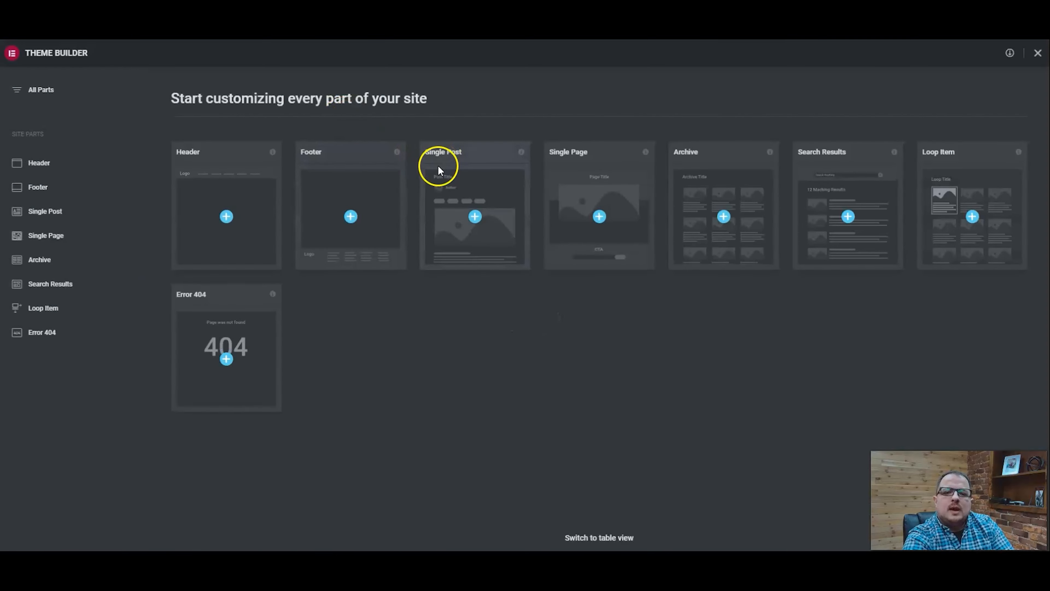
{"action": "left_click", "coordinate": [471, 216]}
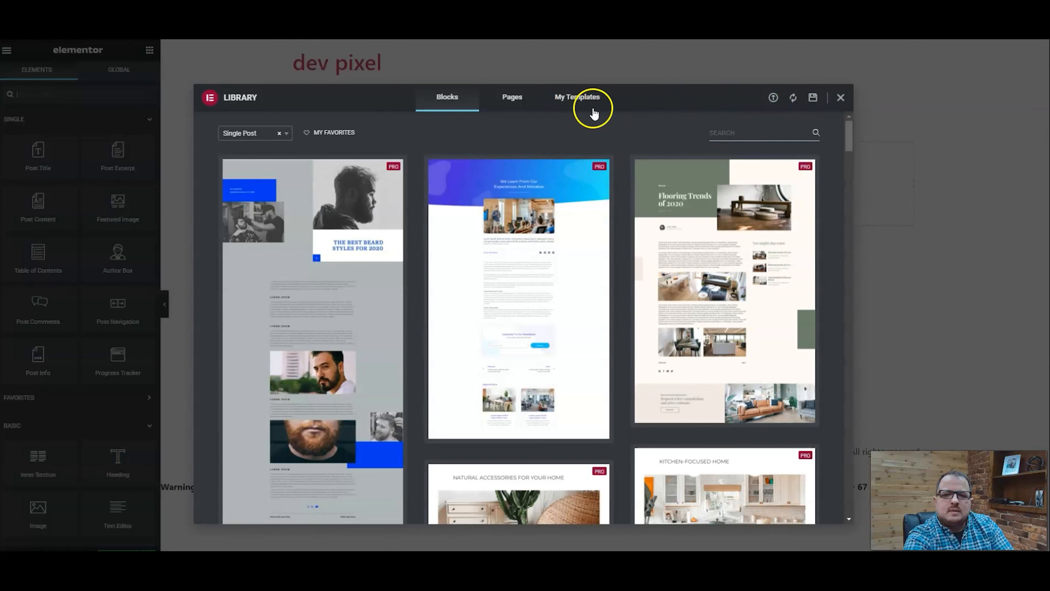
{"action": "left_click", "coordinate": [841, 97]}
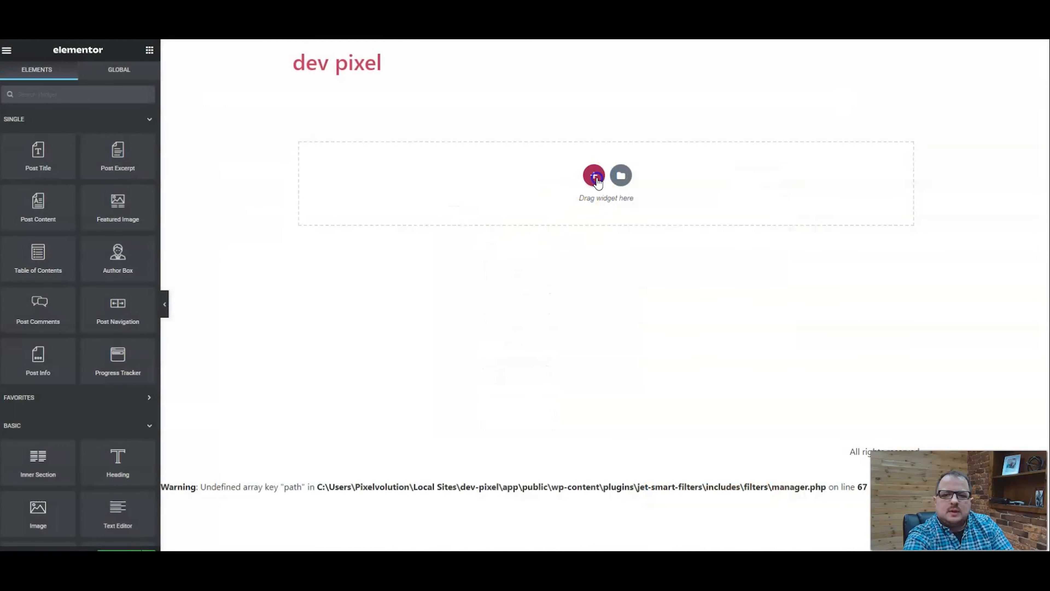
- Add a single-column section to the single post template and place a Post Title widget in it
{"action": "left_click", "coordinate": [594, 176]}
{"action": "left_click", "coordinate": [471, 206]}
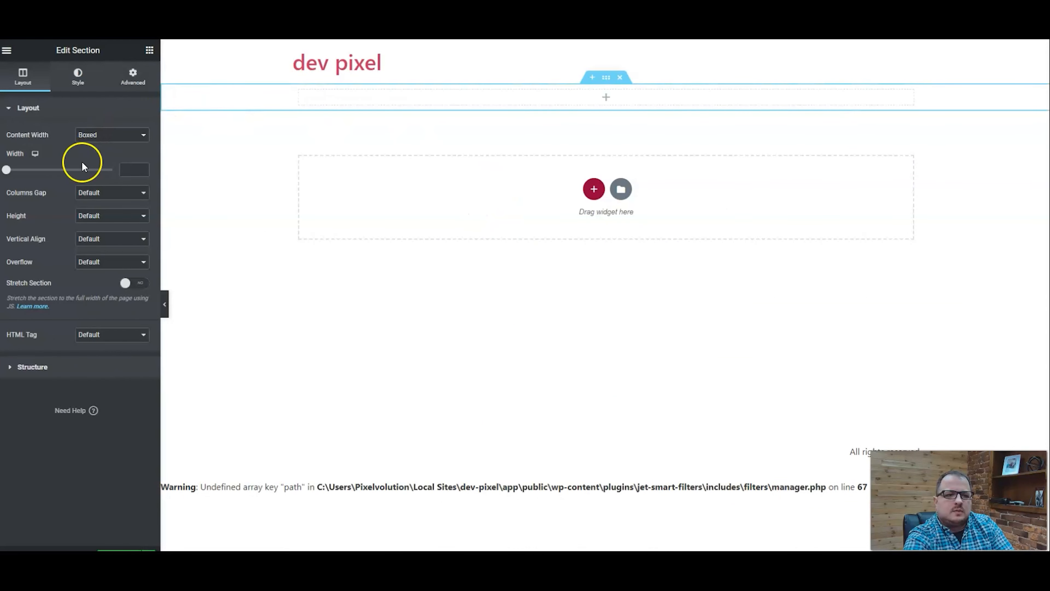
{"action": "left_click", "coordinate": [148, 50]}
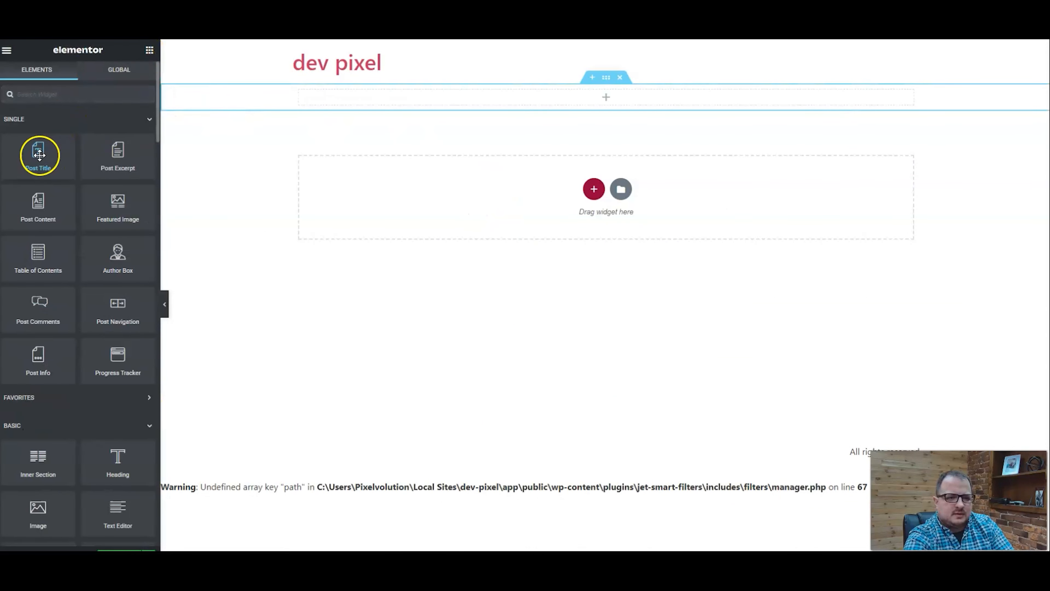
{"action": "left_click_drag", "start_coordinate": [40, 152], "coordinate": [422, 97]}
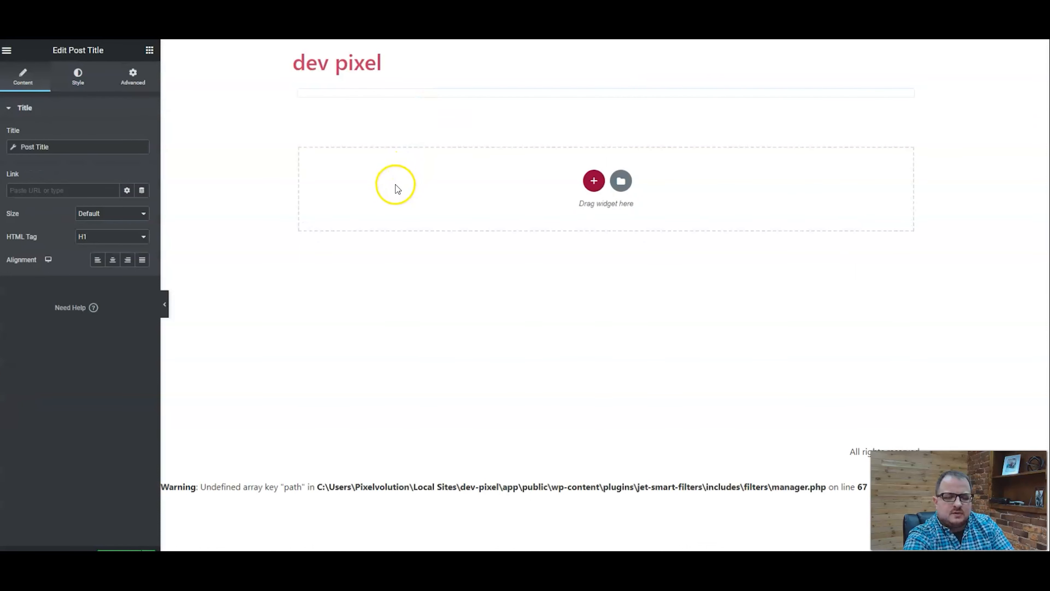
- Find the Listing Grid widget and place it directly below the post title
{"action": "left_click", "coordinate": [149, 50]}
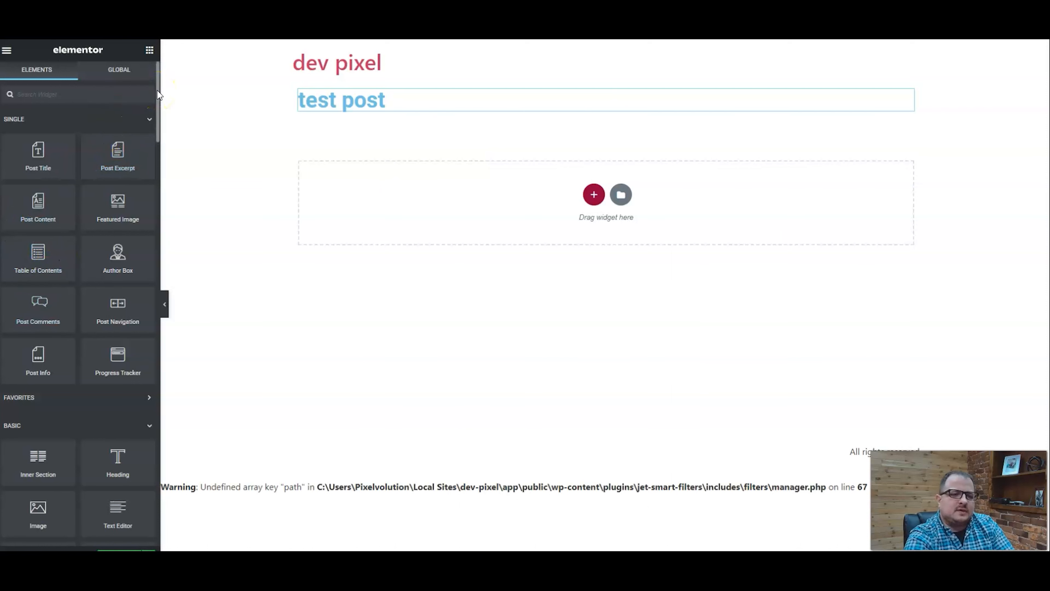
{"action": "scroll", "coordinate": [138, 480], "scroll_direction": "down", "scroll_amount": 15}
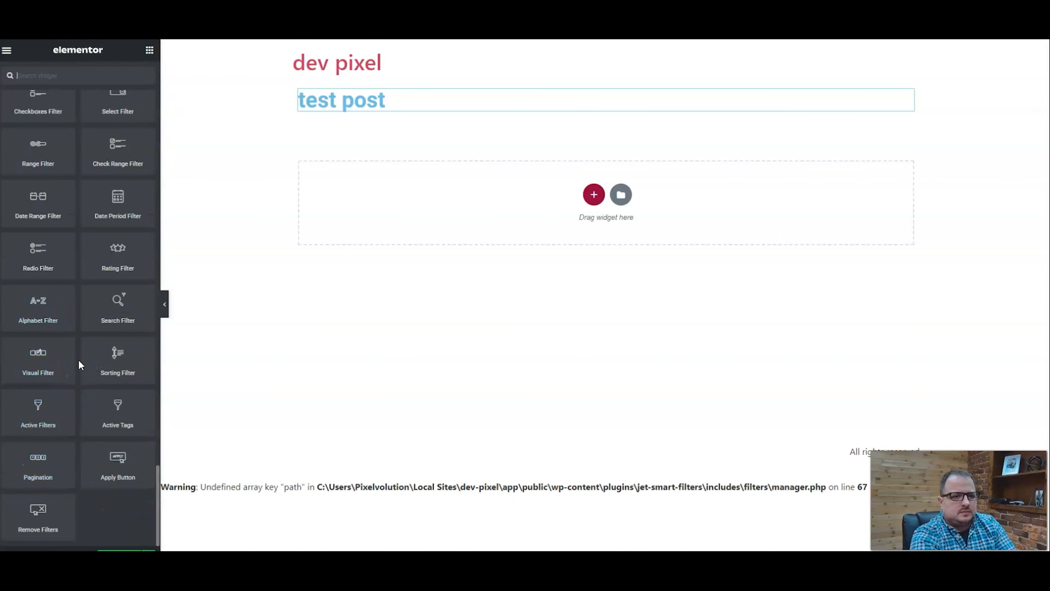
{"action": "type", "text": "list"}
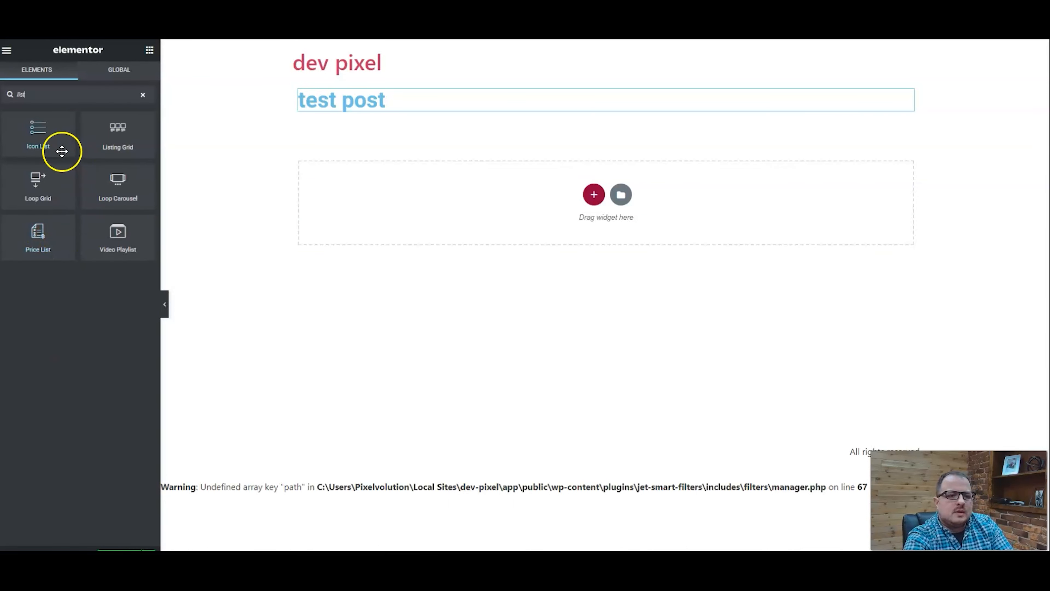
{"action": "left_click_drag", "start_coordinate": [118, 133], "coordinate": [355, 102]}
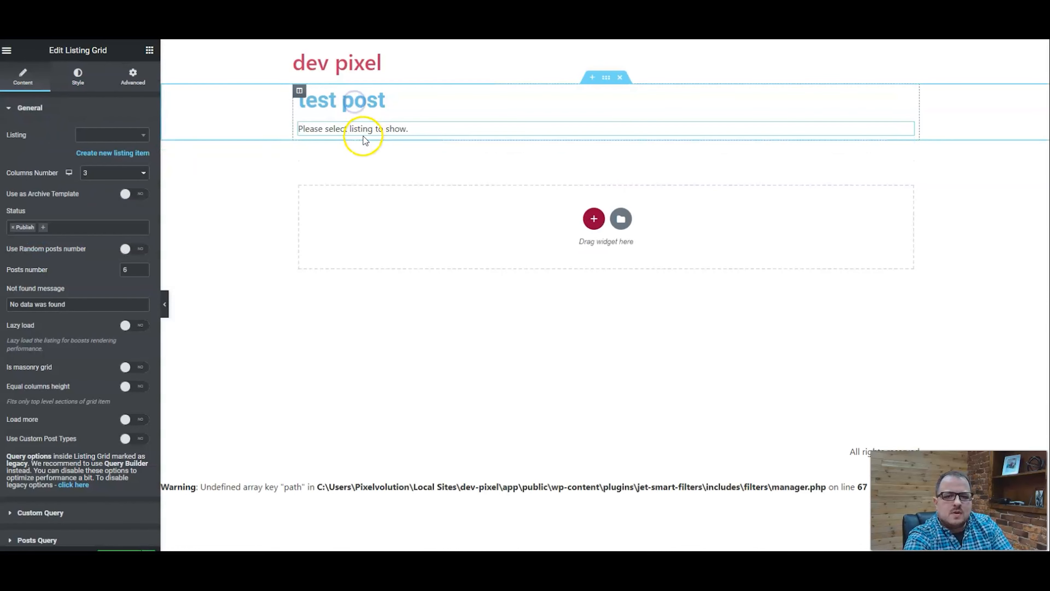
- Set the Listing Grid's listing to Posts and its columns number to 1
{"action": "left_click", "coordinate": [102, 135]}
{"action": "left_click", "coordinate": [109, 149]}
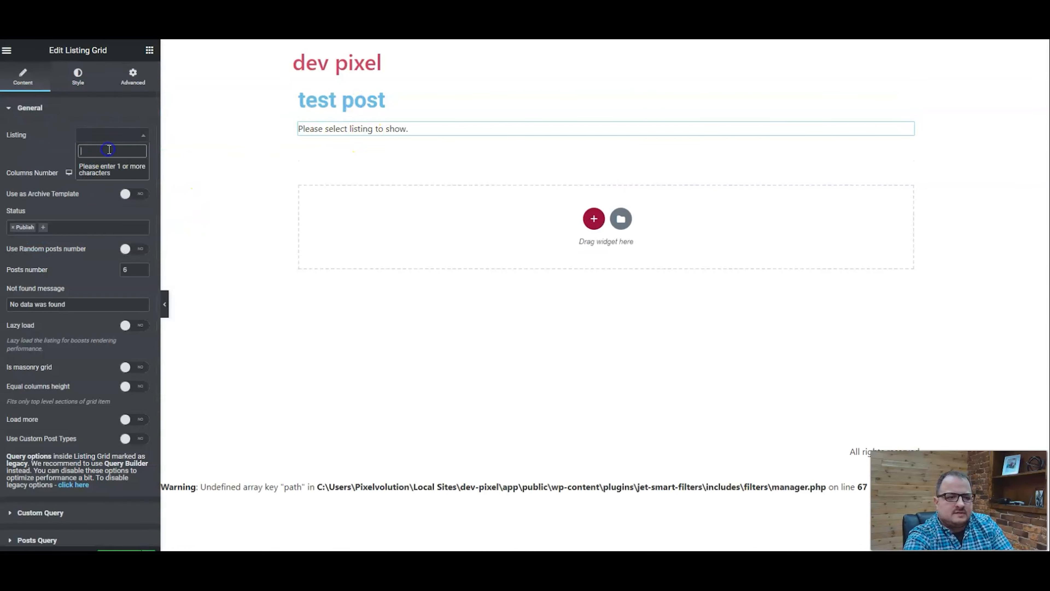
{"action": "type", "text": "or"}
{"action": "left_click", "coordinate": [111, 143]}
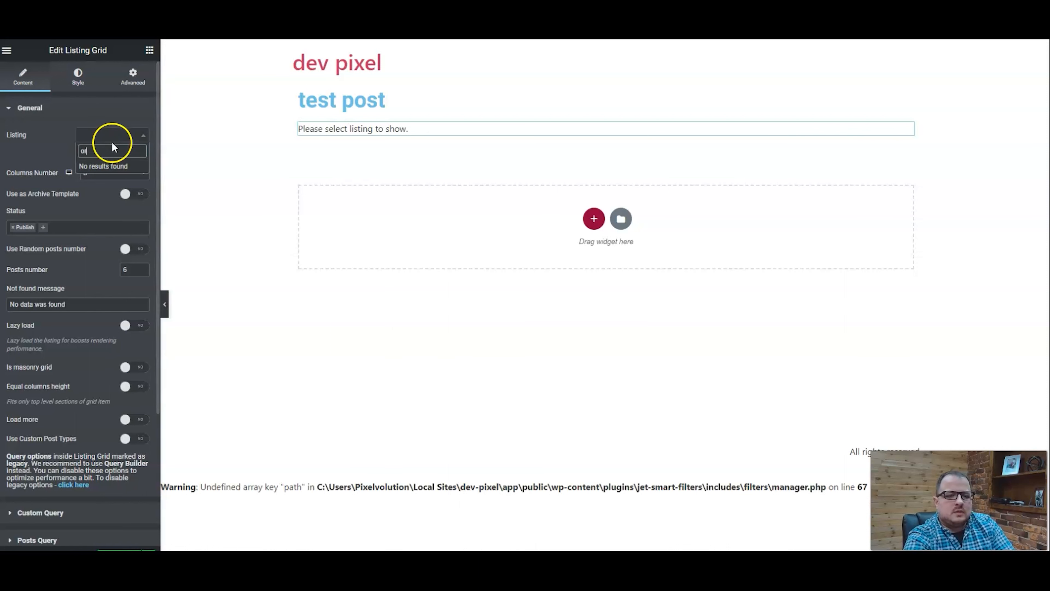
{"action": "key", "text": "BackSpace"}
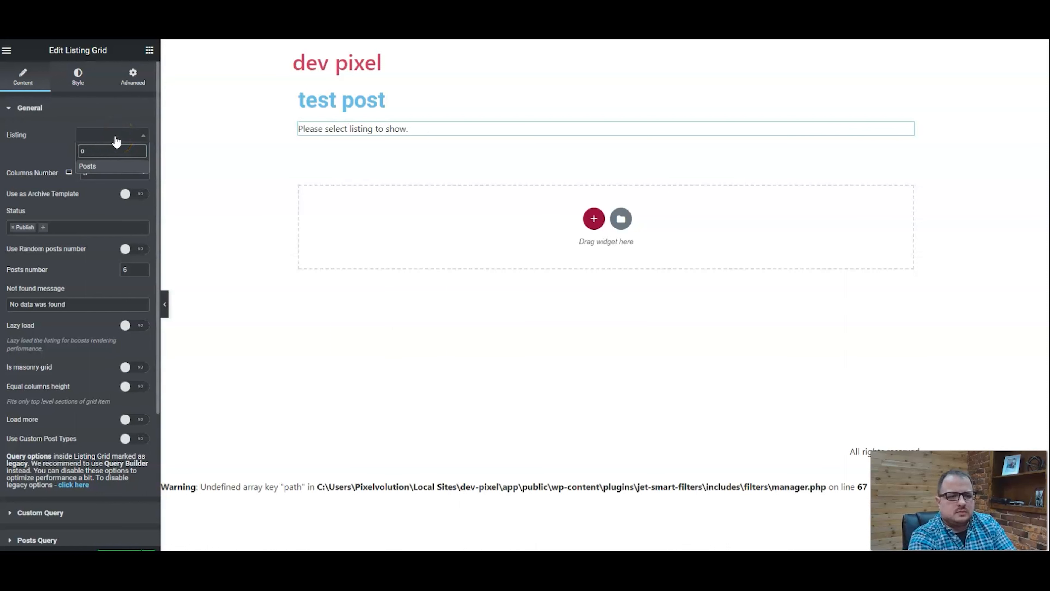
{"action": "left_click", "coordinate": [95, 167]}
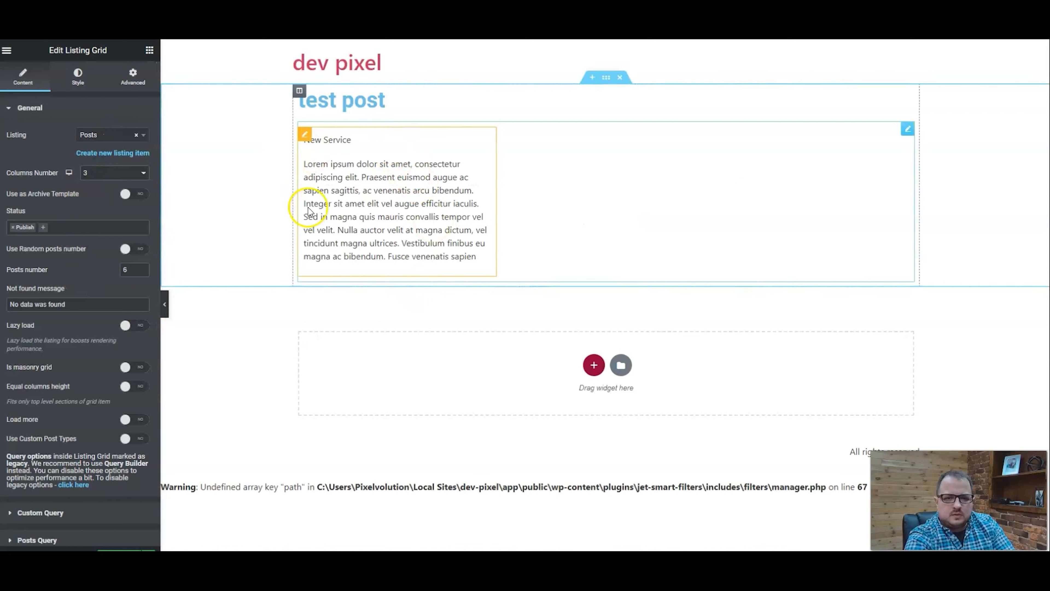
{"action": "left_click", "coordinate": [89, 176]}
{"action": "left_click", "coordinate": [95, 185]}
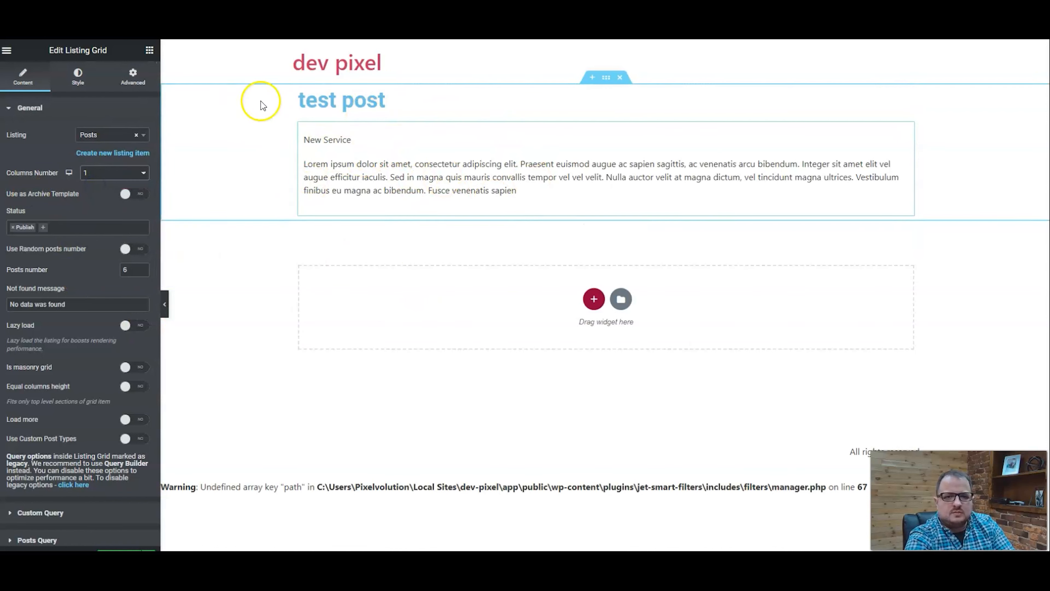
- Open the single post template's preview settings to check which post is used for dynamic content
{"action": "left_click", "coordinate": [385, 100]}
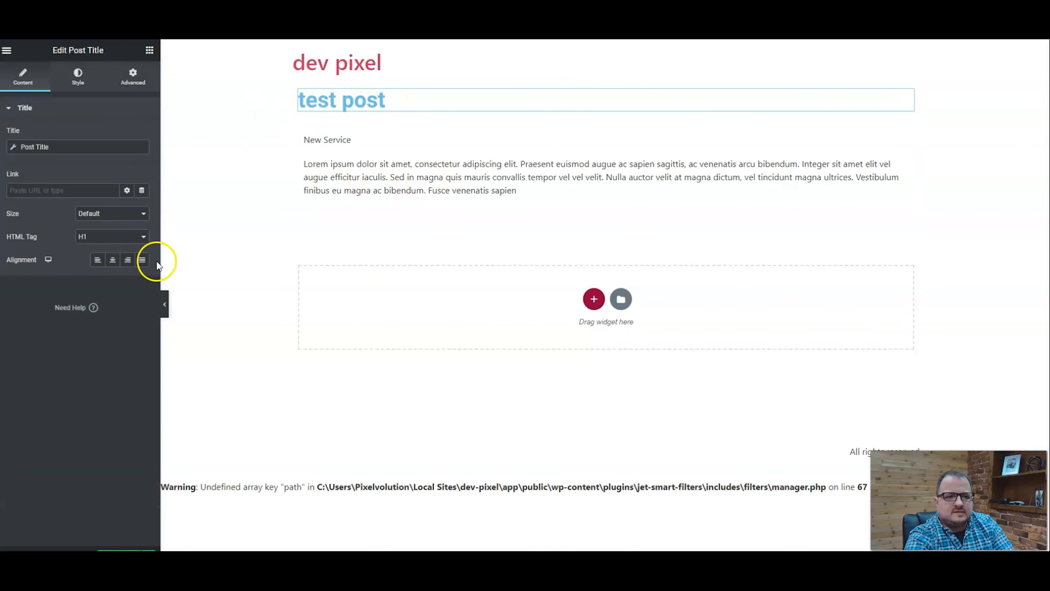
{"action": "left_click", "coordinate": [5, 546]}
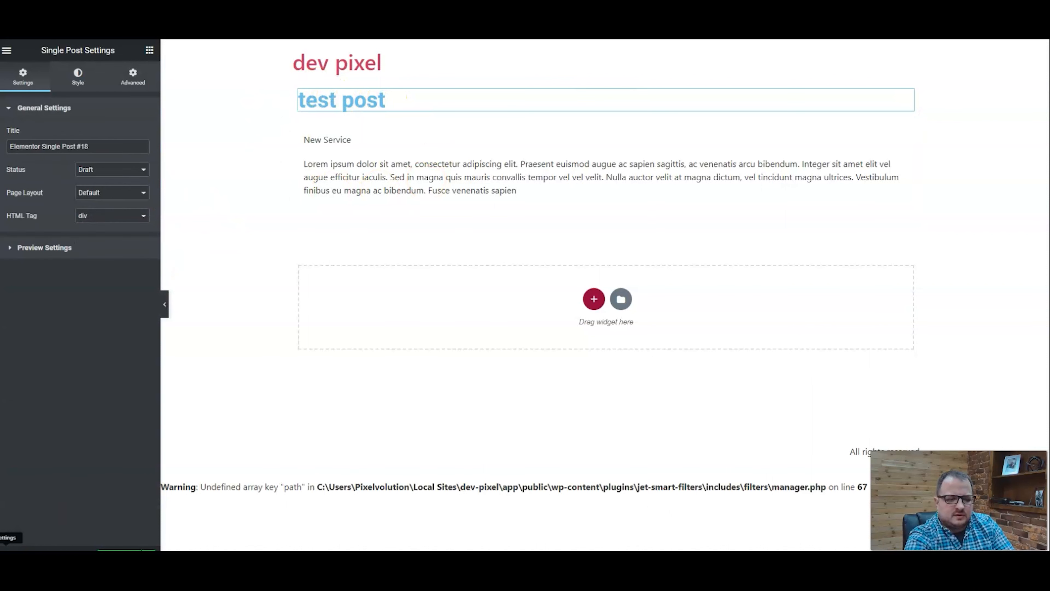
{"action": "left_click", "coordinate": [32, 247]}
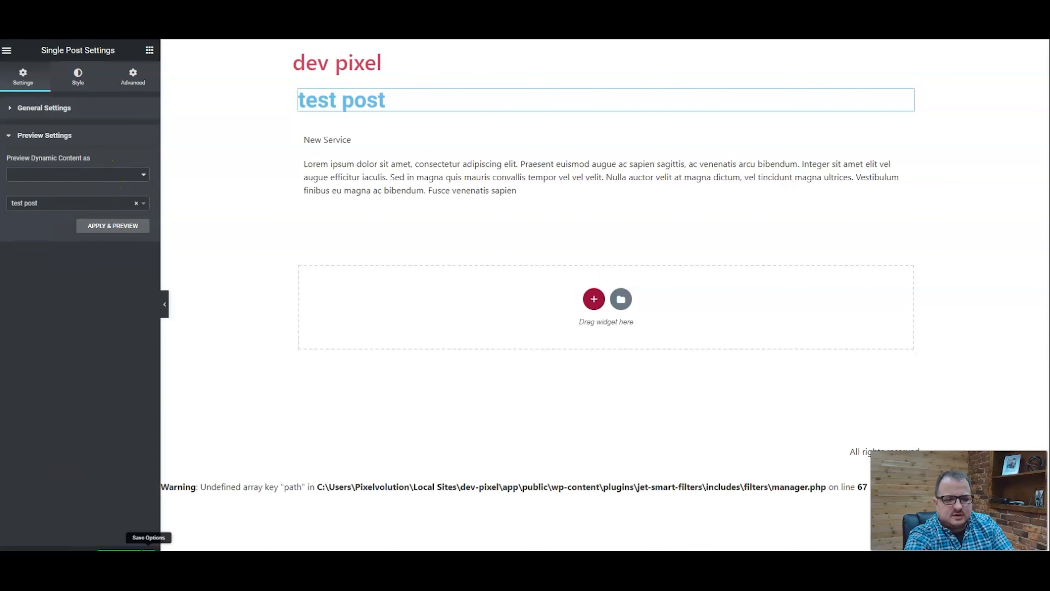
- Add a display condition that includes all Organization entries, then save and close the template's publish settings
{"action": "left_click", "coordinate": [148, 549]}
{"action": "left_click", "coordinate": [58, 513]}
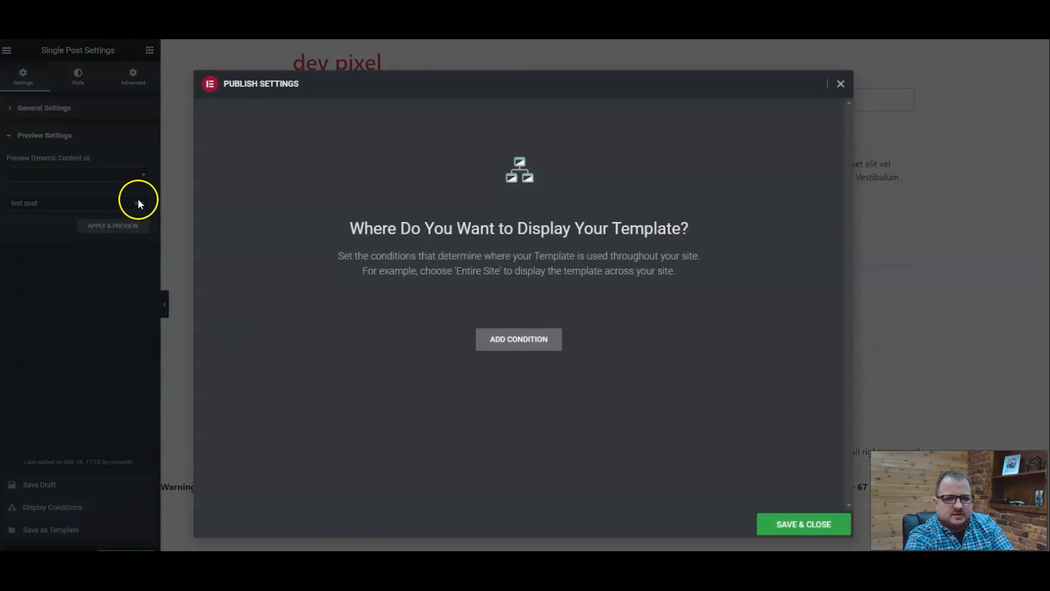
{"action": "left_click", "coordinate": [510, 343]}
{"action": "left_click", "coordinate": [561, 317]}
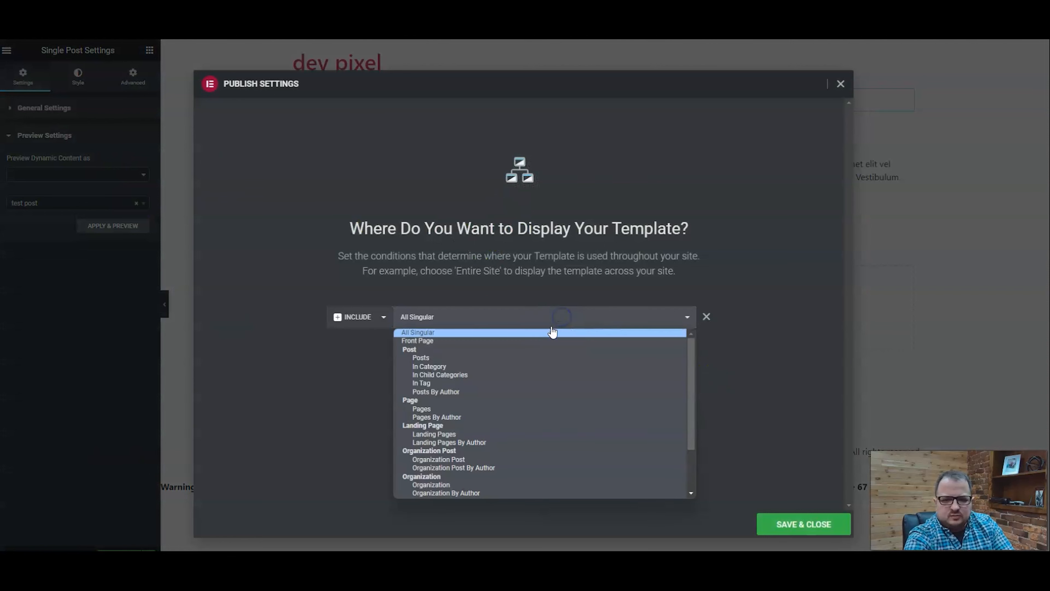
{"action": "scroll", "coordinate": [512, 397], "scroll_direction": "down", "scroll_amount": 3}
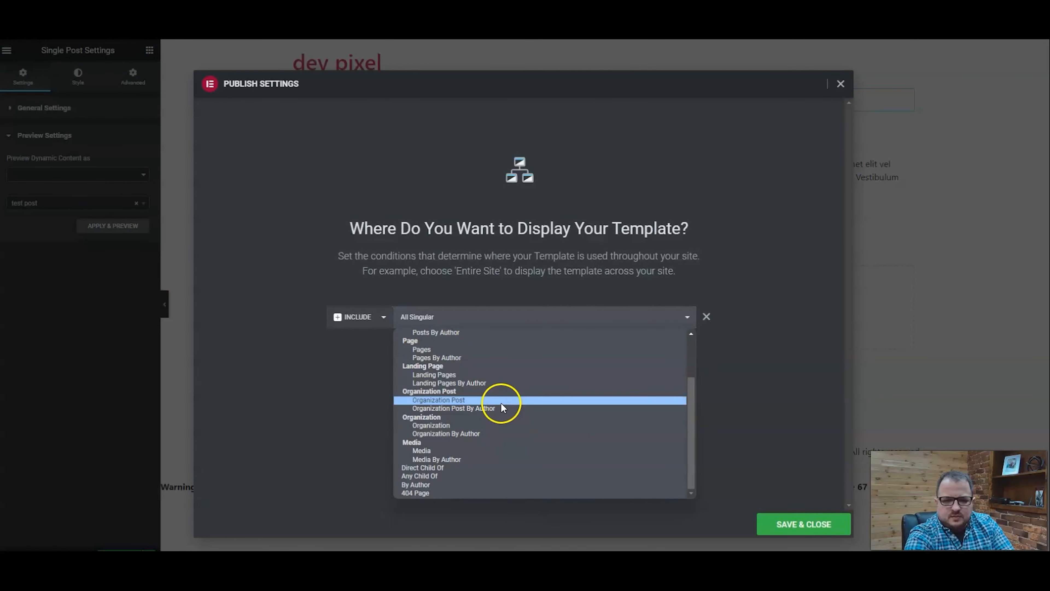
{"action": "left_click", "coordinate": [494, 425]}
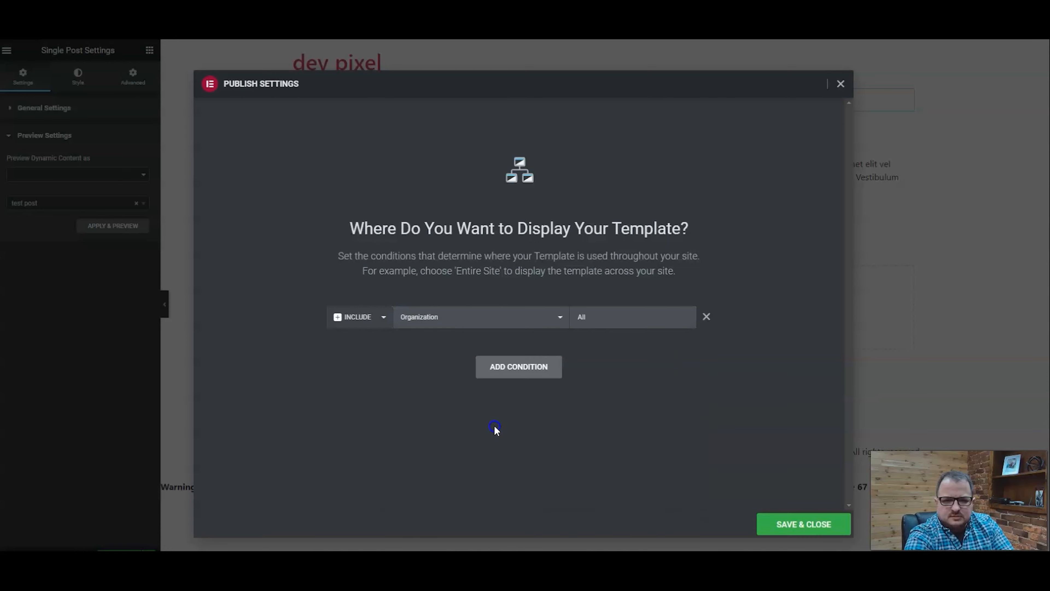
{"action": "left_click", "coordinate": [805, 523]}
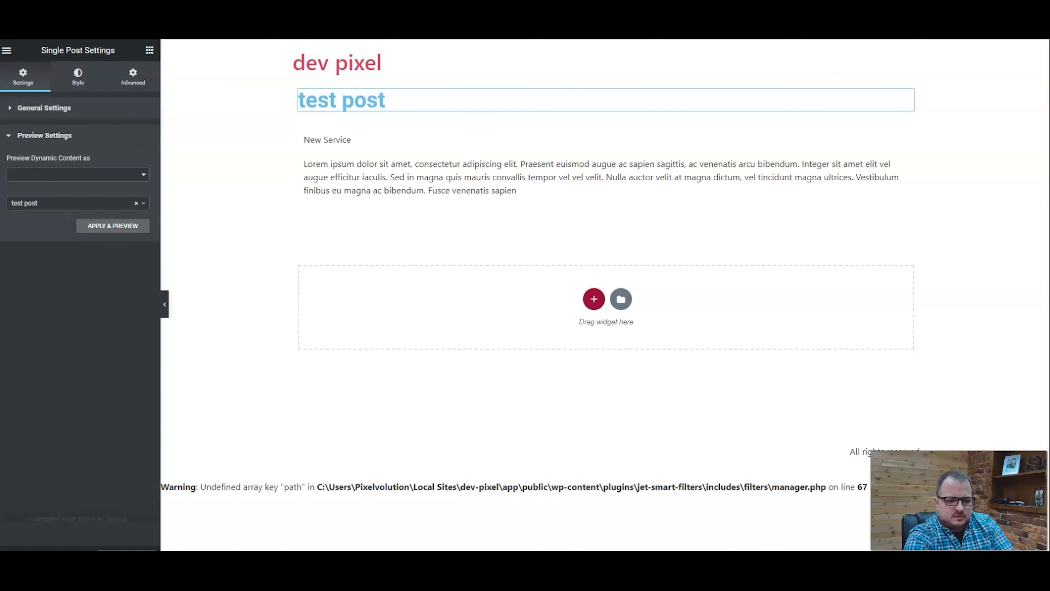
- Exit the template editor and view the Pixelvolution organization's page on the front end
{"action": "left_click", "coordinate": [26, 52]}
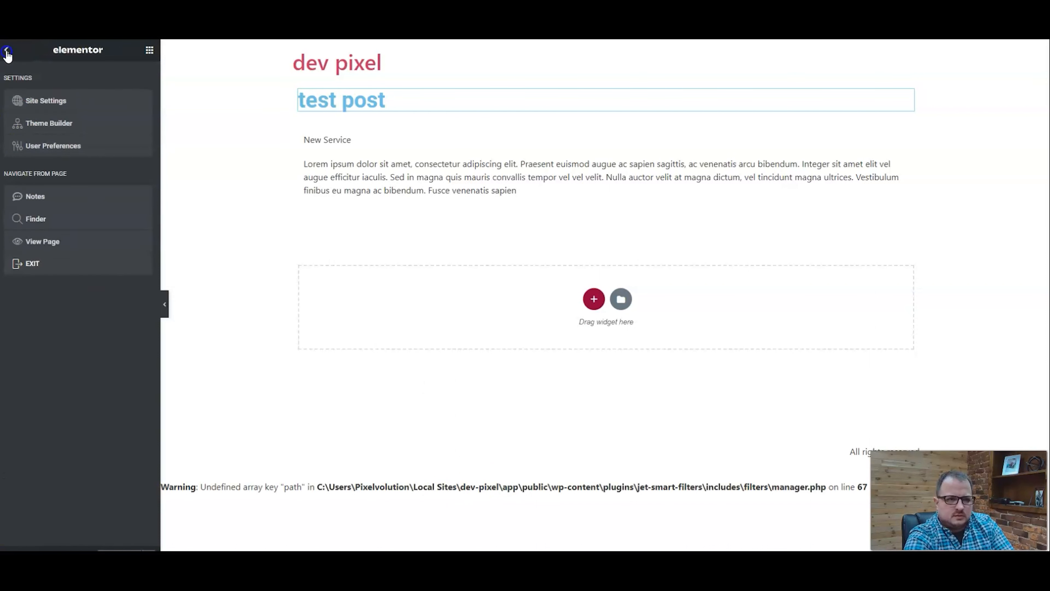
{"action": "left_click", "coordinate": [46, 276]}
{"action": "left_click", "coordinate": [51, 207]}
{"action": "left_click", "coordinate": [200, 172]}
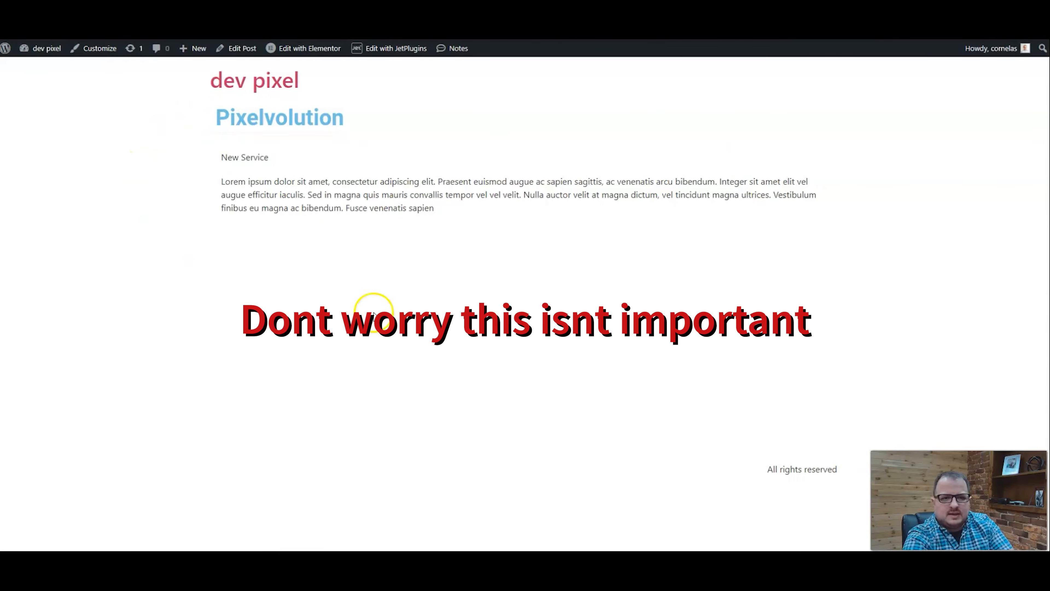
- Return to the Organization list and start a new organization titled "Office Next door"
{"action": "key", "text": "alt+Left"}
{"action": "left_click", "coordinate": [192, 77]}
{"action": "type", "text": "Office Next door"}
{"action": "key", "text": "Return"}
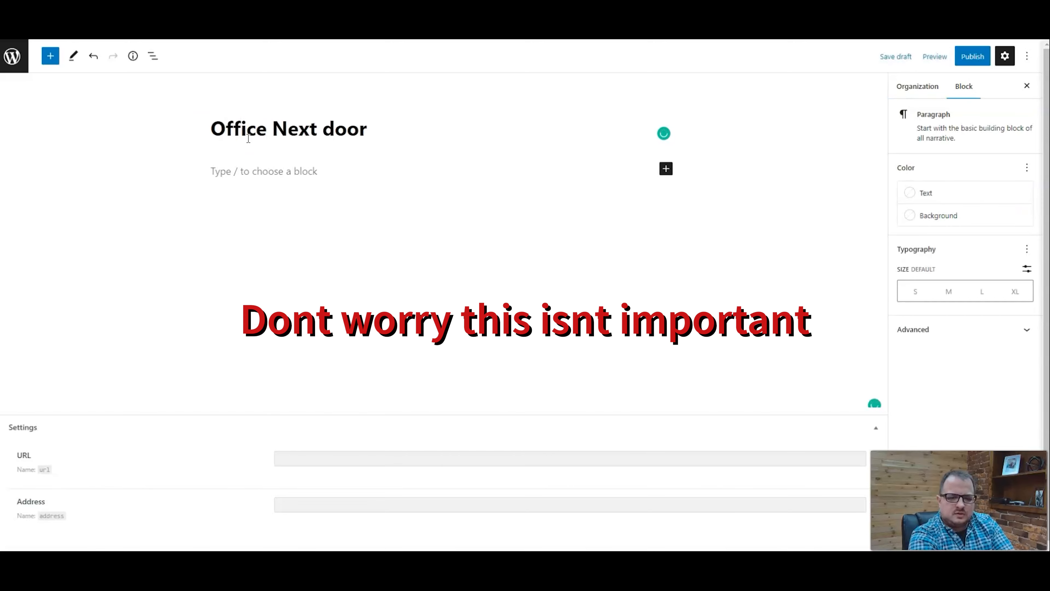
{"action": "left_click", "coordinate": [296, 459]}
{"action": "type", "text": "https://coolhouse.com"}
{"action": "key", "text": "Tab"}
{"action": "type", "text": "4444 awesome"}
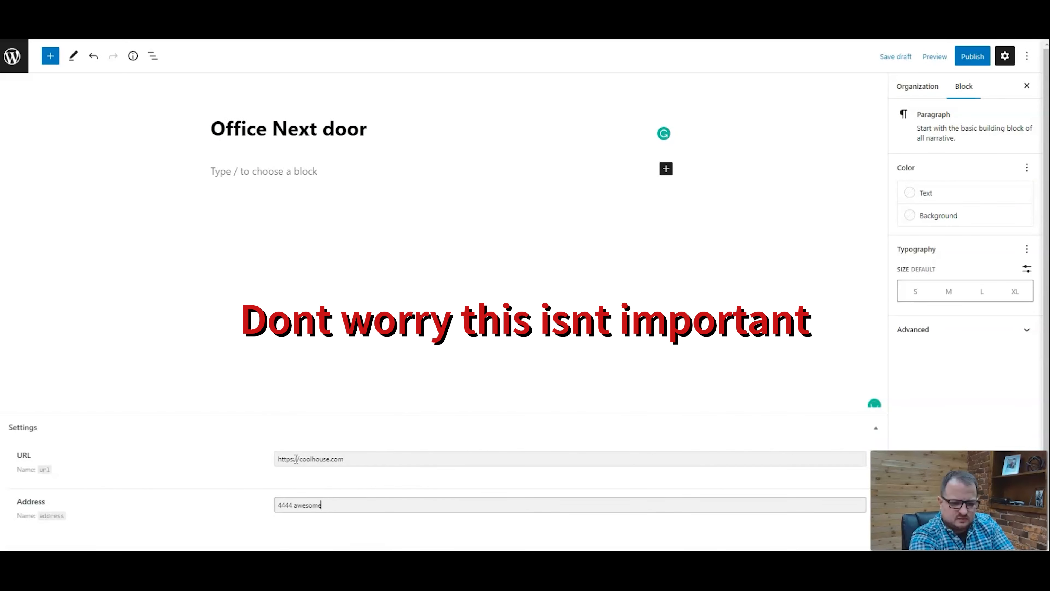
{"action": "left_click", "coordinate": [972, 56]}
{"action": "left_click", "coordinate": [927, 56]}
{"action": "left_click", "coordinate": [15, 66]}
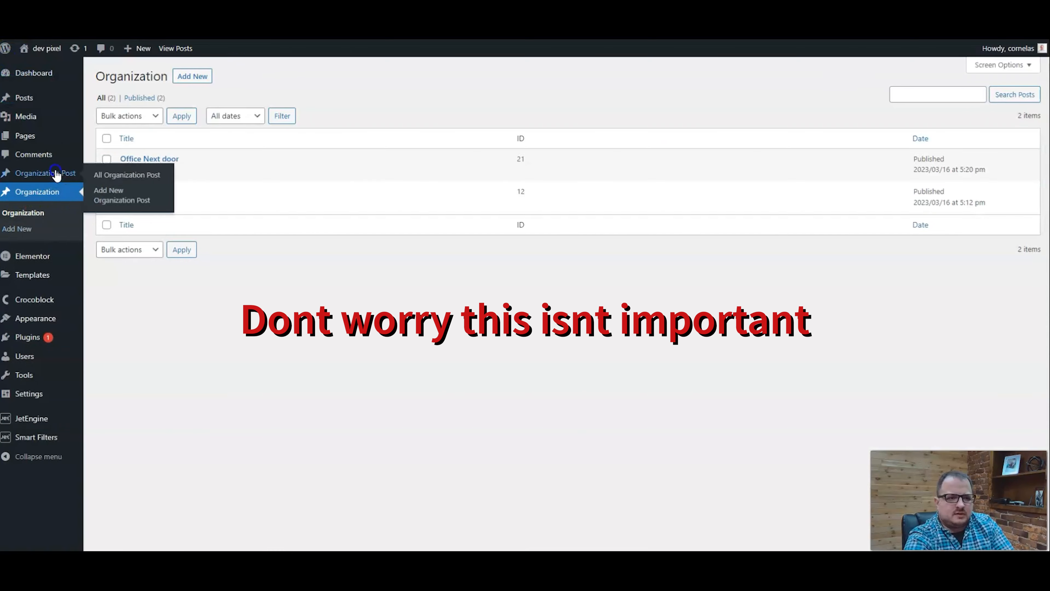
- Add and publish an organization post titled "New office Hours" with lorem ipsum body text and ORG ID 21
{"action": "left_click", "coordinate": [56, 174]}
{"action": "left_click", "coordinate": [225, 78]}
{"action": "left_click", "coordinate": [254, 171]}
{"action": "type", "text": "Lorem ipsum dolor sit amet, consectetur adipiscing elit. Praesent euismod augue ac sapien sagittis, ac venenatis arcu bibendum. Integer sit amet elit vel augue efficitur iaculis. Sed in magna quis mauris convallis tempor vel vel velit. Nulla auctor velit at magna dictum, vel tincidunt magna ultrices. Vestibulum finibus eu magna ac bibendum. Fusce venenatis sapien"}
{"action": "left_click", "coordinate": [252, 125]}
{"action": "type", "text": "New office Hours"}
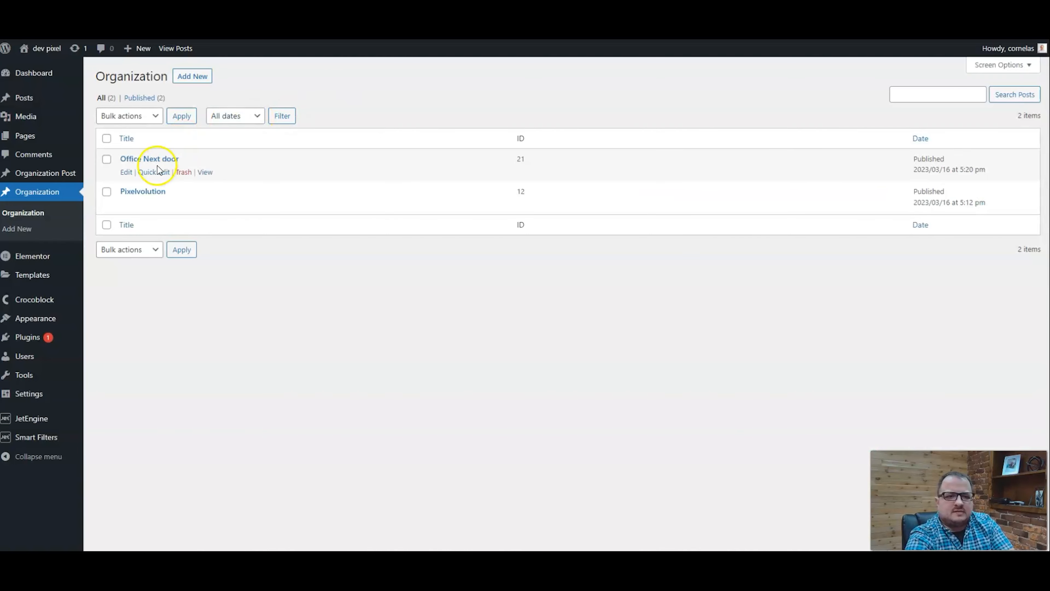
- View the Pixelvolution organization on the front end and check which organization posts its listing shows
{"action": "right_click", "coordinate": [202, 205]}
{"action": "left_click", "coordinate": [228, 213]}
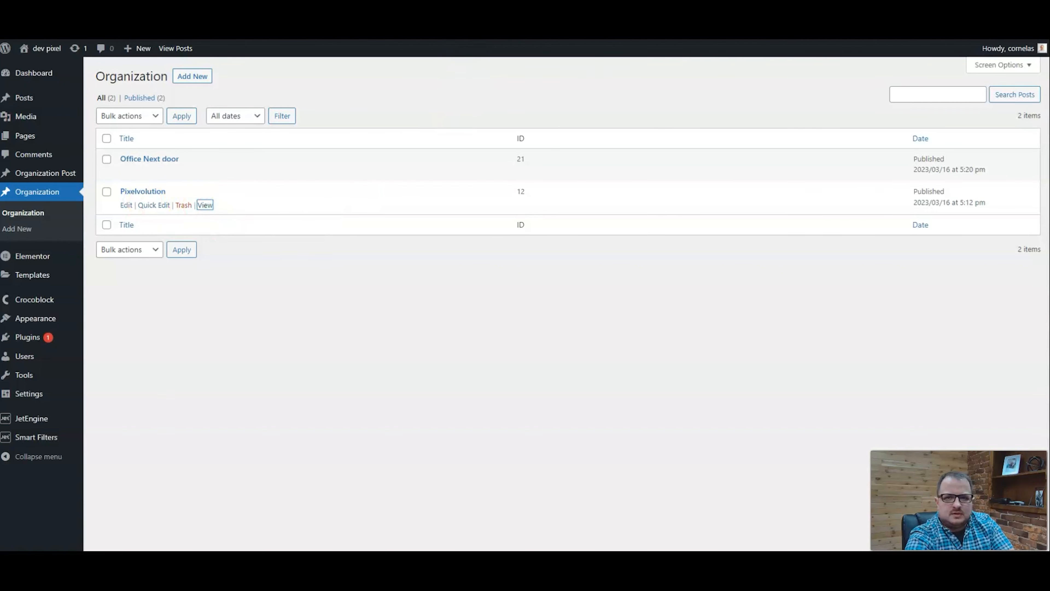
{"action": "left_click", "coordinate": [579, 21]}
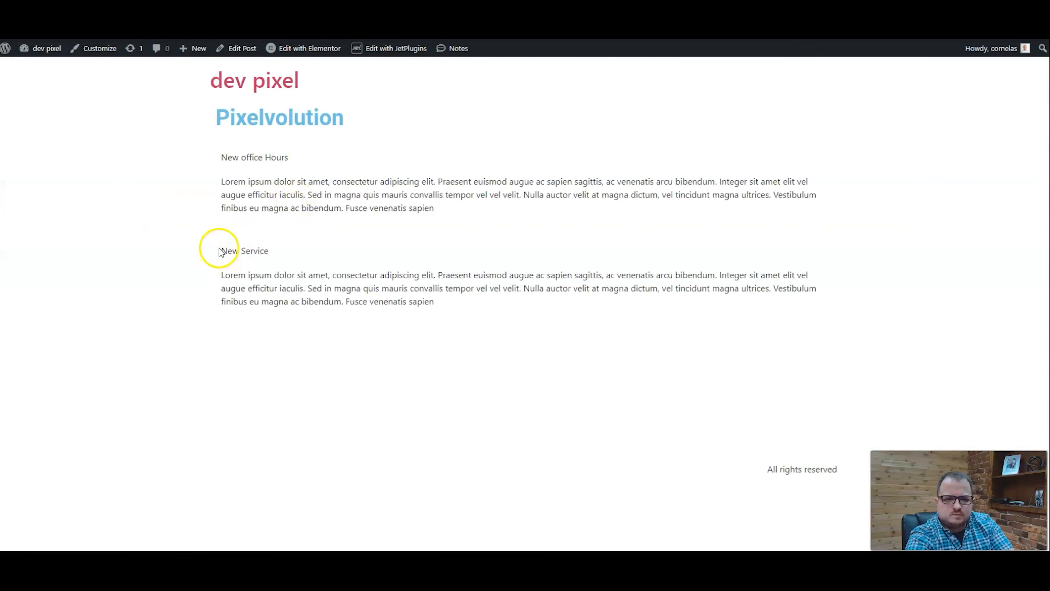
{"action": "left_click_drag", "start_coordinate": [223, 157], "coordinate": [579, 238]}
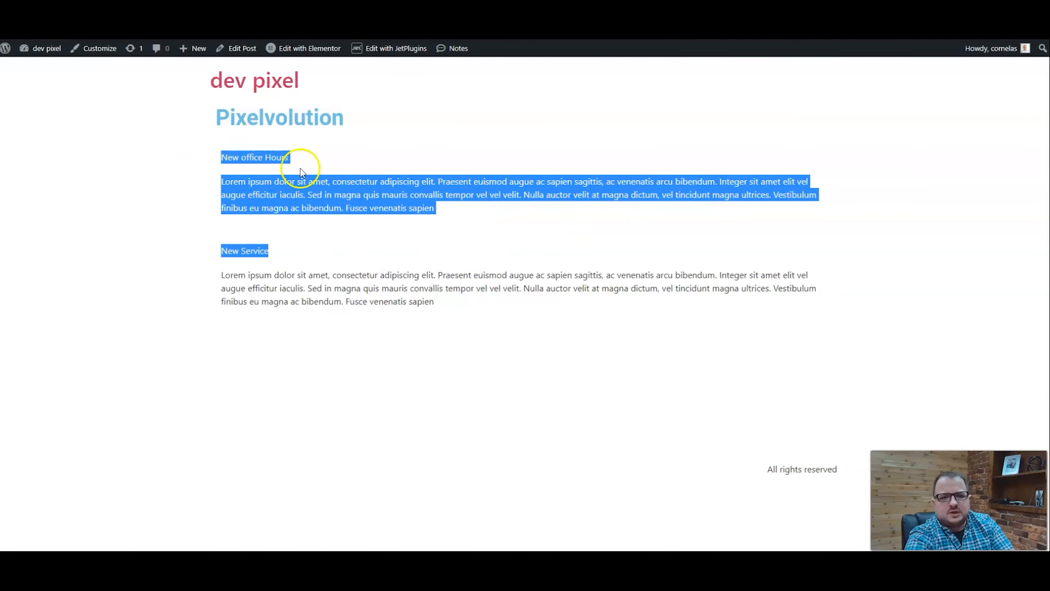
{"action": "left_click", "coordinate": [101, 265]}
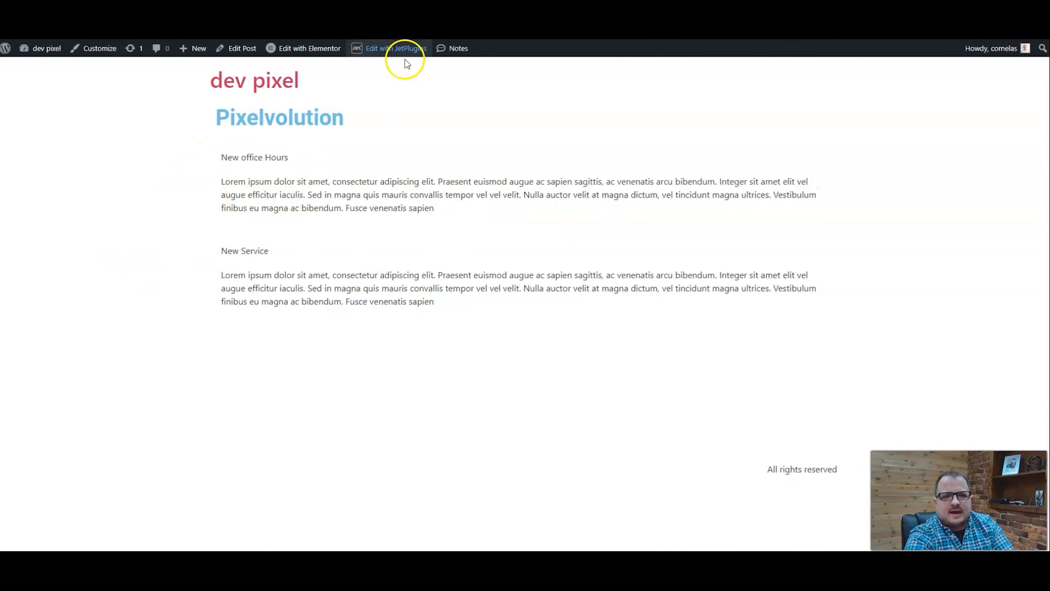
{"action": "left_click", "coordinate": [451, 21]}
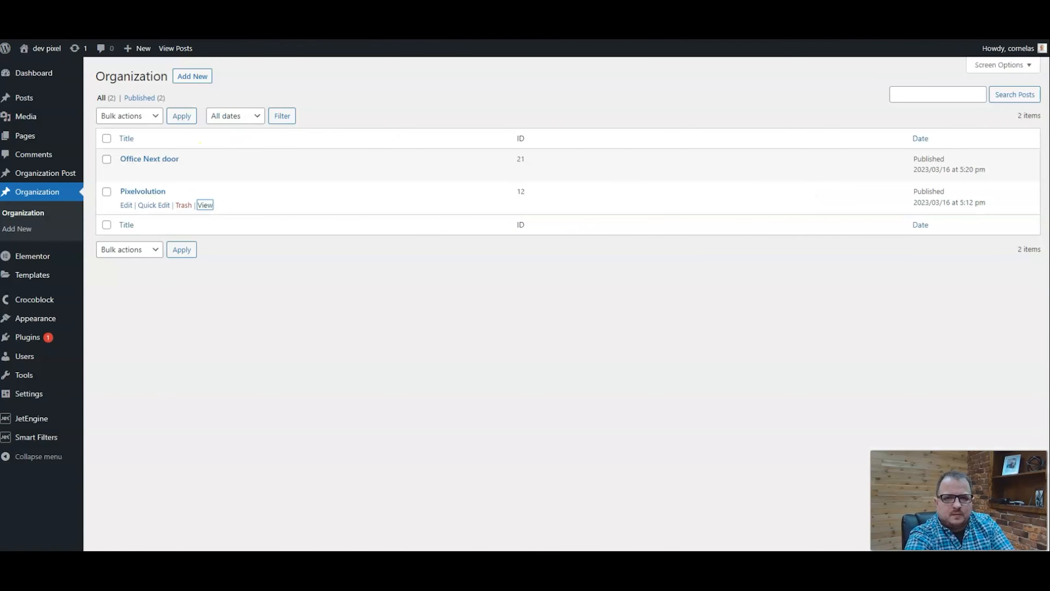
- Compare the ORG ID values of the "New Service" and "New office Hours" organization posts
{"action": "key", "text": "ctrl+Tab"}
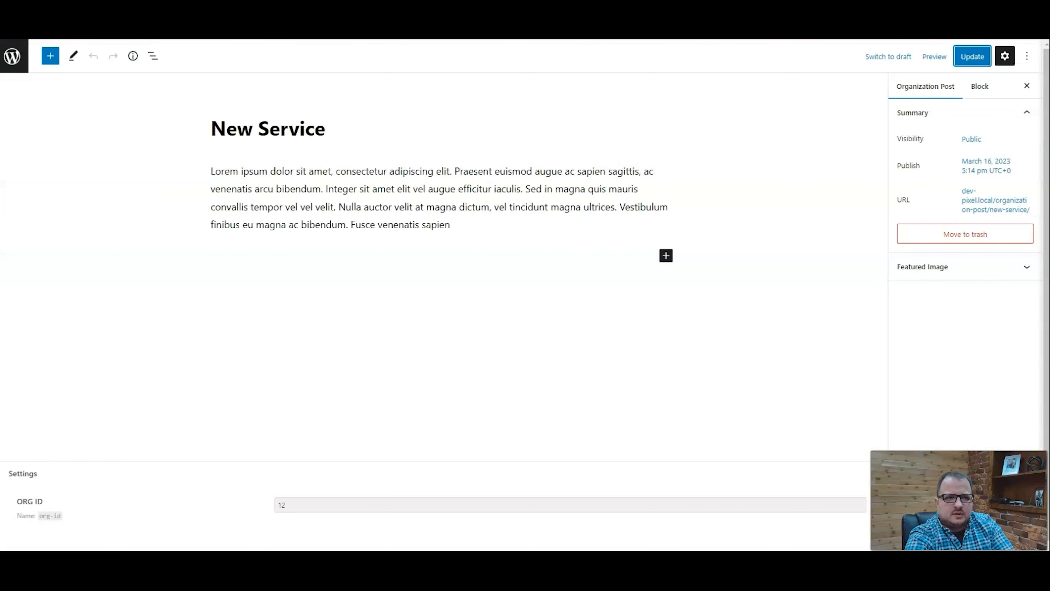
{"action": "key", "text": "ctrl+Tab"}
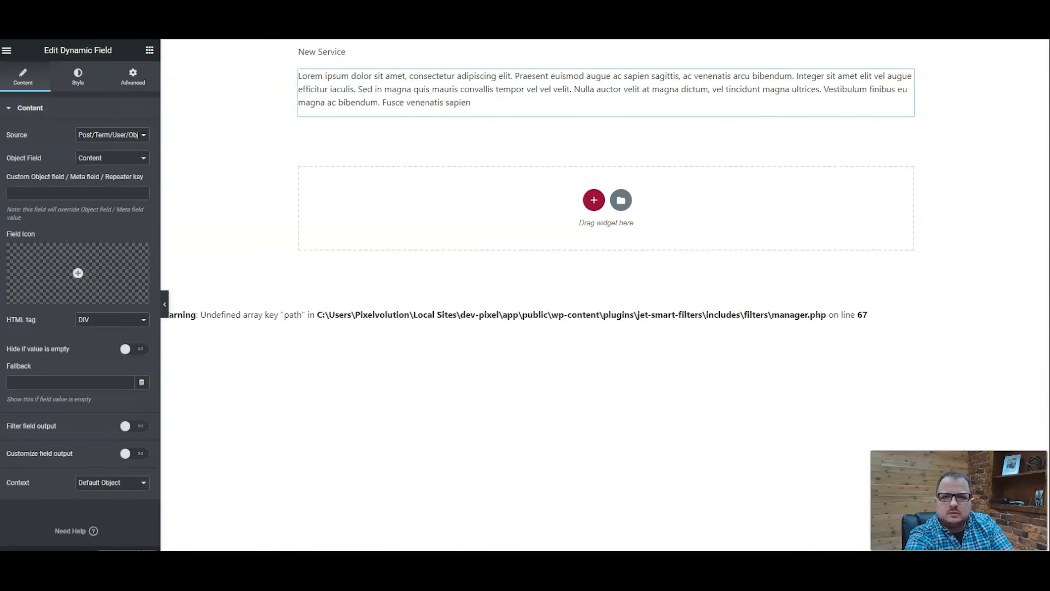
{"action": "key", "text": "ctrl+Tab"}
{"action": "key", "text": "ctrl+Tab"}
{"action": "key", "text": "ctrl+Tab"}
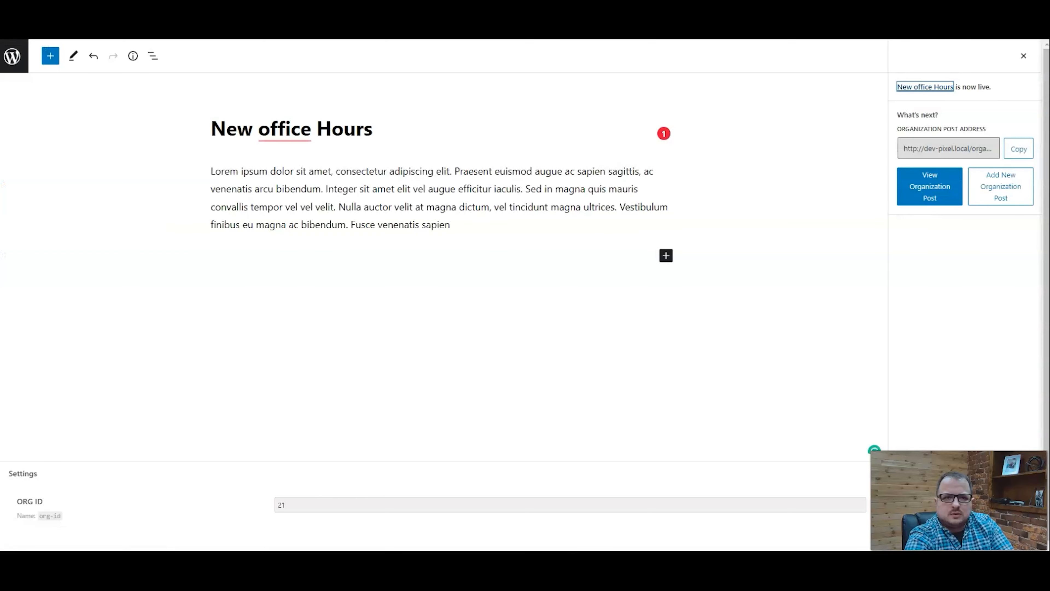
{"action": "key", "text": "ctrl+Tab"}
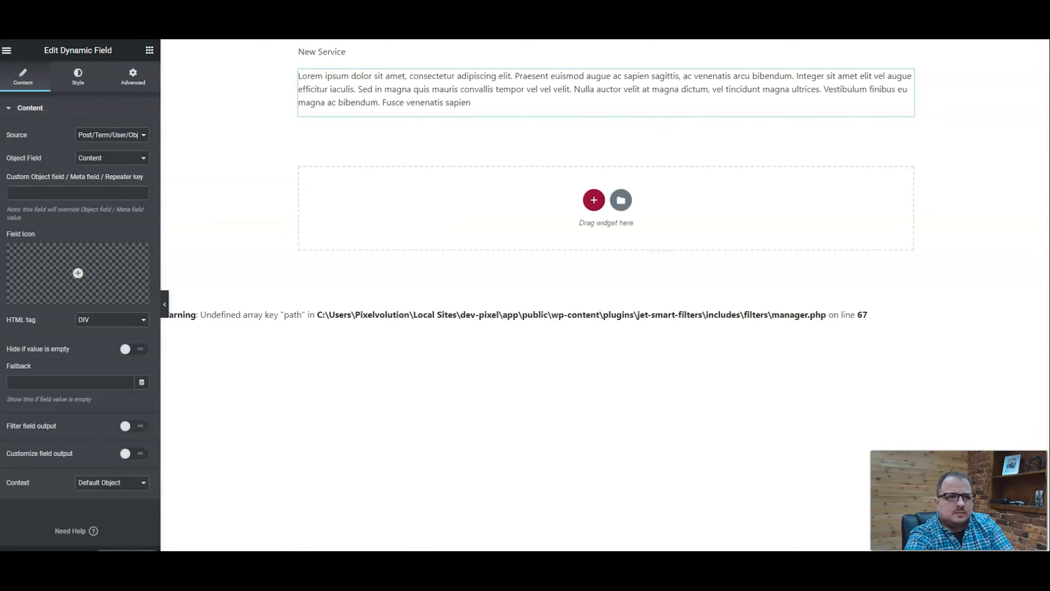
{"action": "key", "text": "ctrl+Tab"}
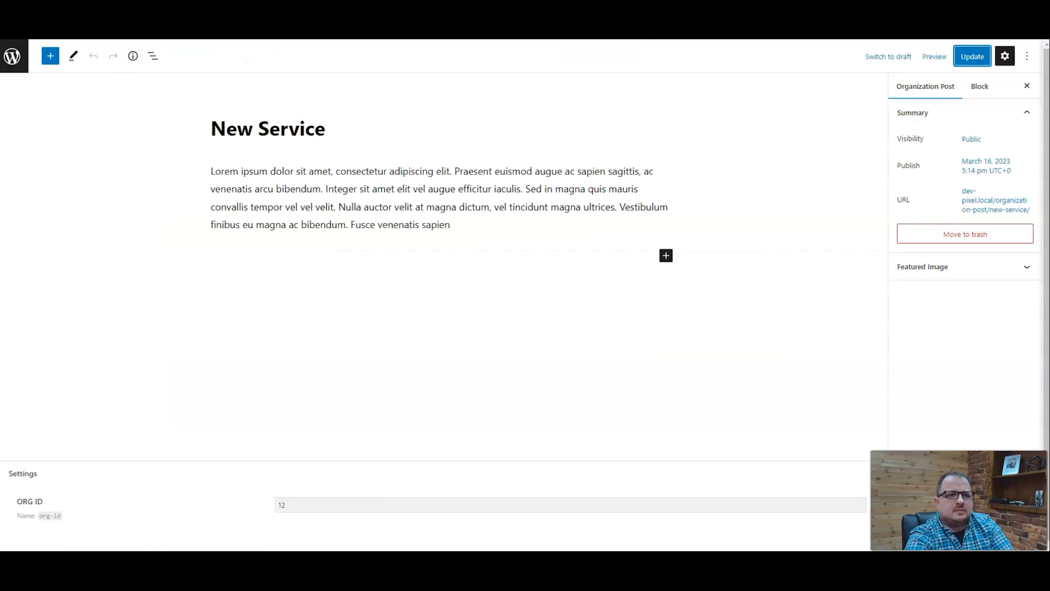
{"action": "key", "text": "ctrl+Tab"}
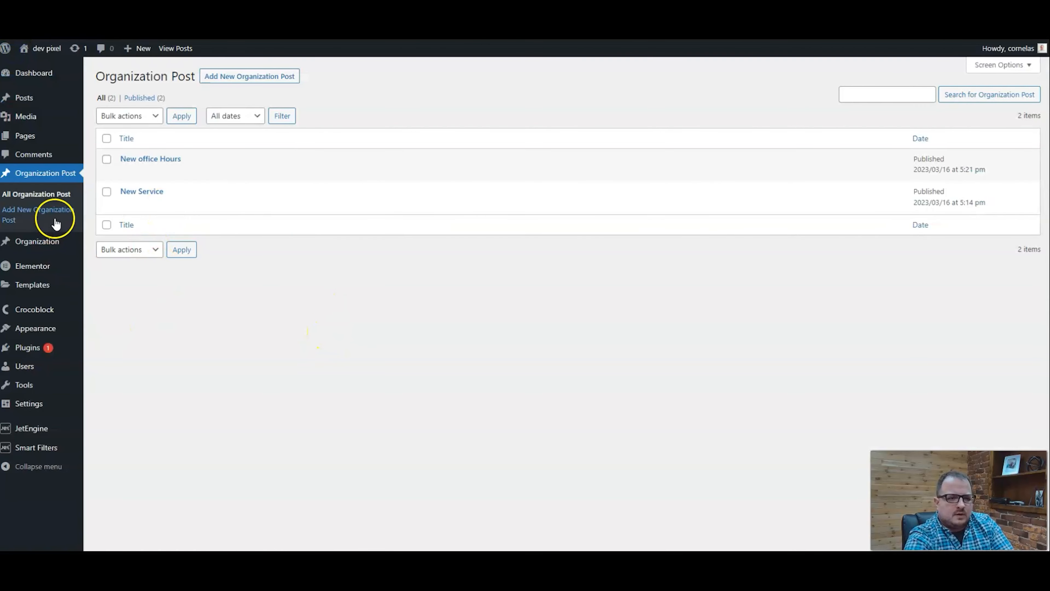
- Reopen the single Organization template in Elementor and open its Listing Grid for editing
{"action": "mouse_move", "coordinate": [42, 285]}
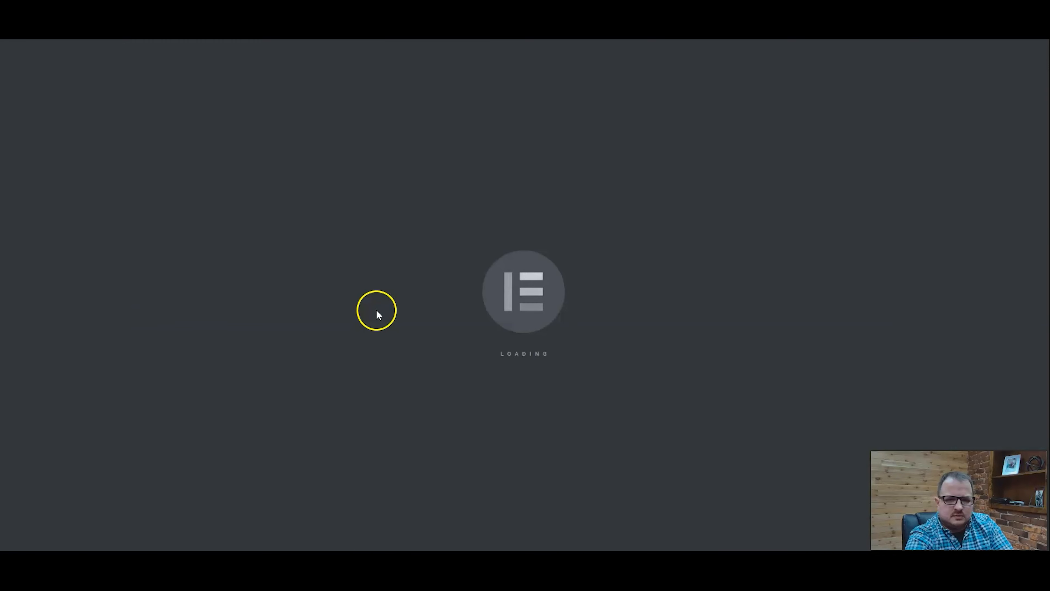
{"action": "left_click", "coordinate": [251, 208]}
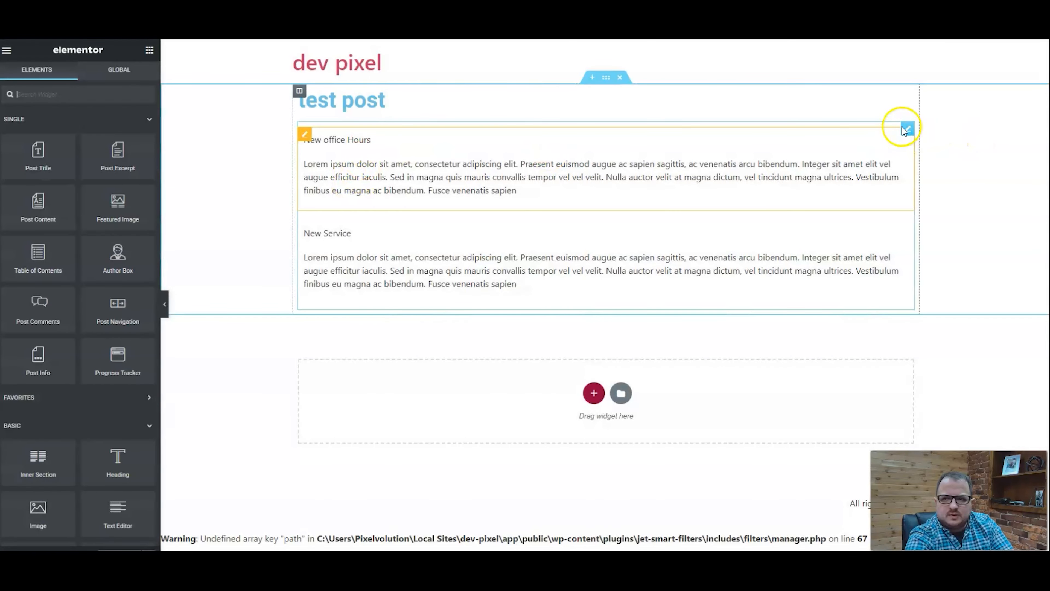
{"action": "left_click", "coordinate": [881, 149]}
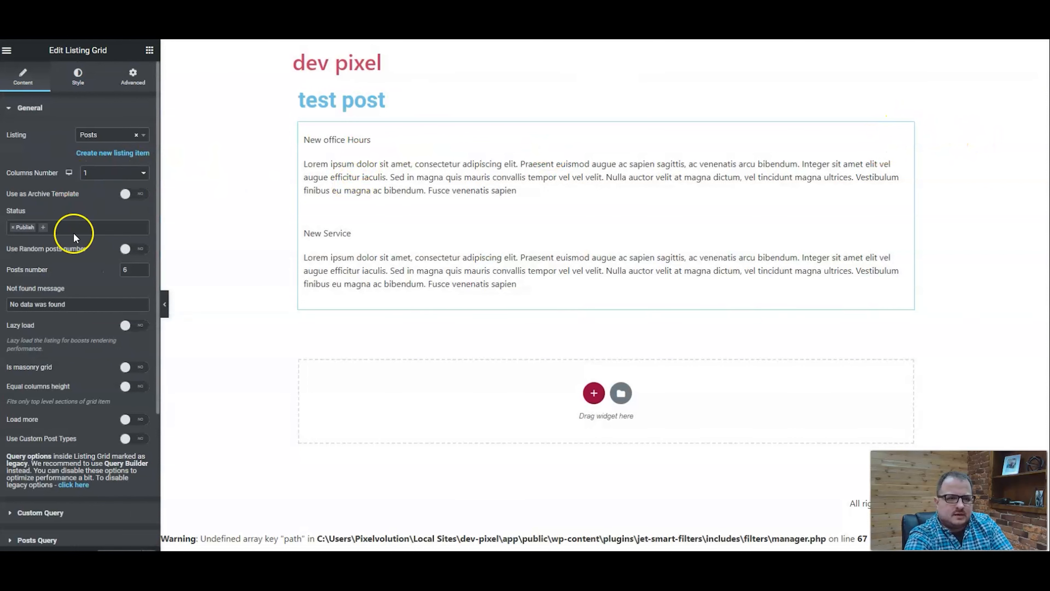
- Add a Posts Query item to the Listing Grid and set its type to Meta Query
{"action": "scroll", "coordinate": [83, 331], "scroll_direction": "down", "scroll_amount": 5}
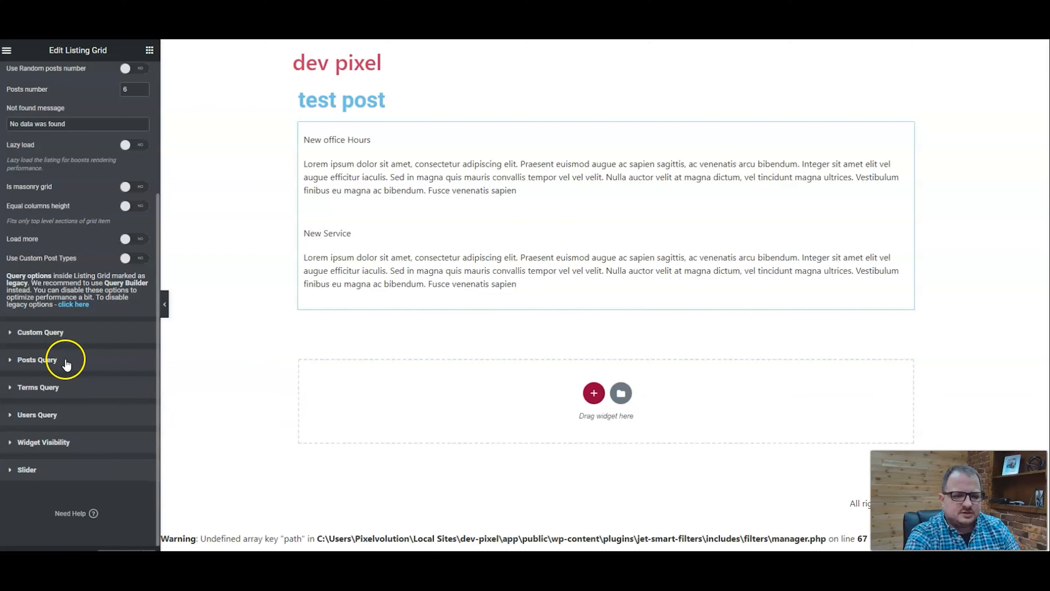
{"action": "left_click", "coordinate": [54, 343]}
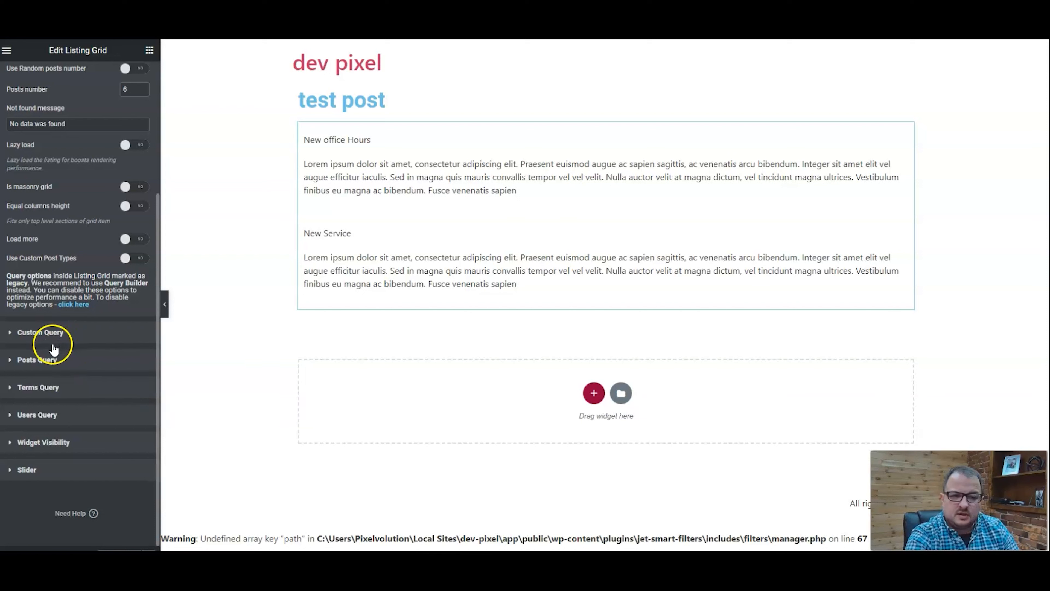
{"action": "left_click", "coordinate": [50, 335]}
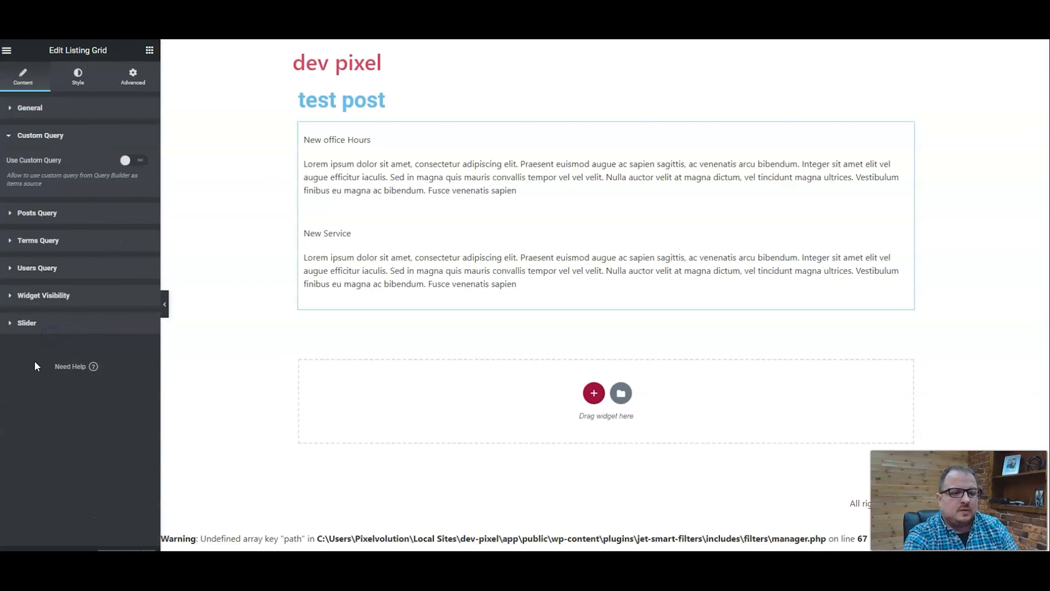
{"action": "left_click", "coordinate": [41, 215]}
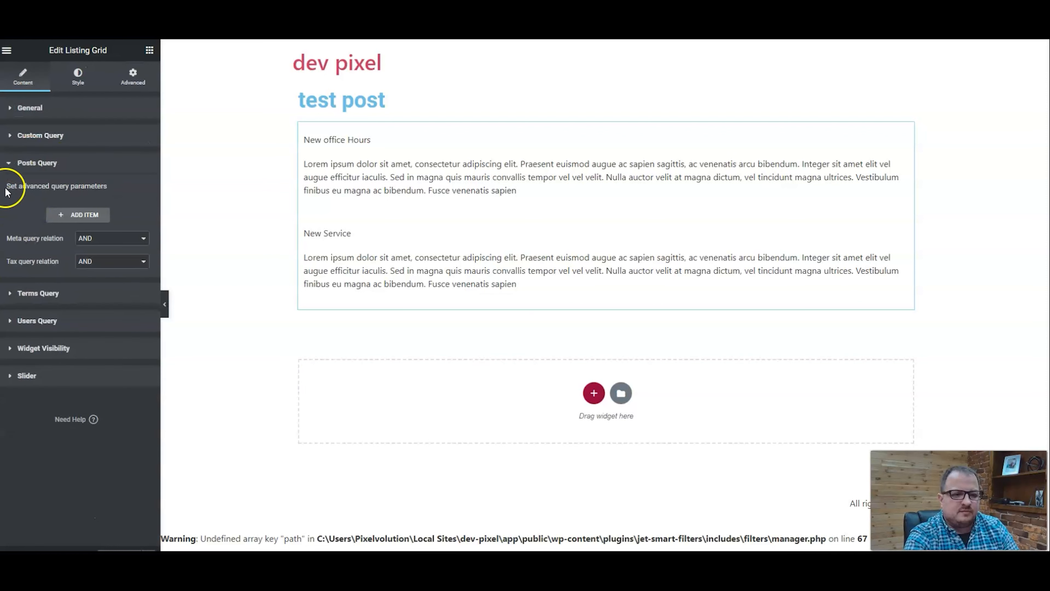
{"action": "left_click", "coordinate": [77, 215]}
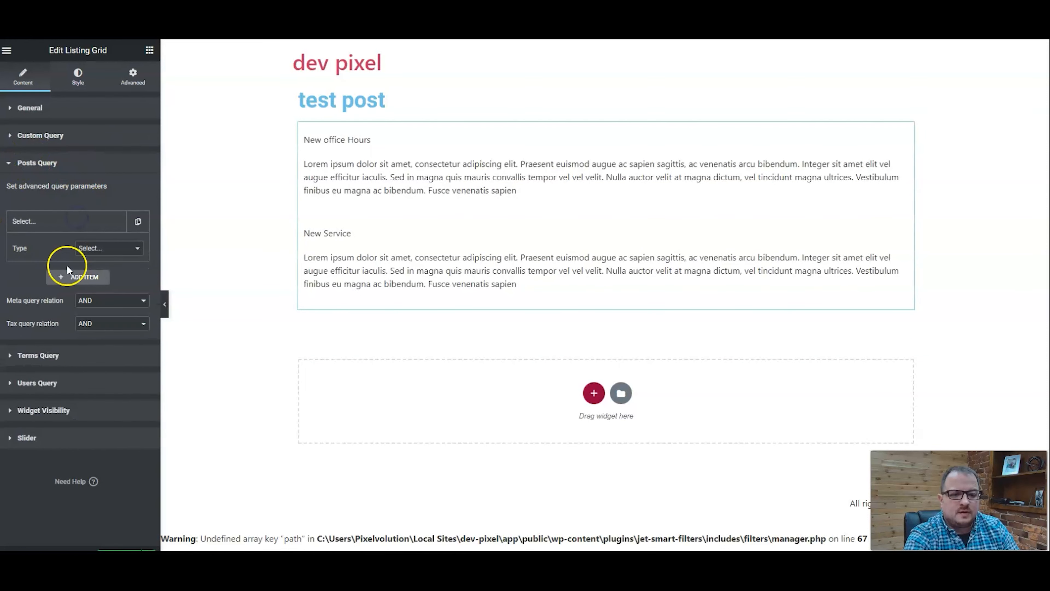
{"action": "left_click", "coordinate": [93, 249]}
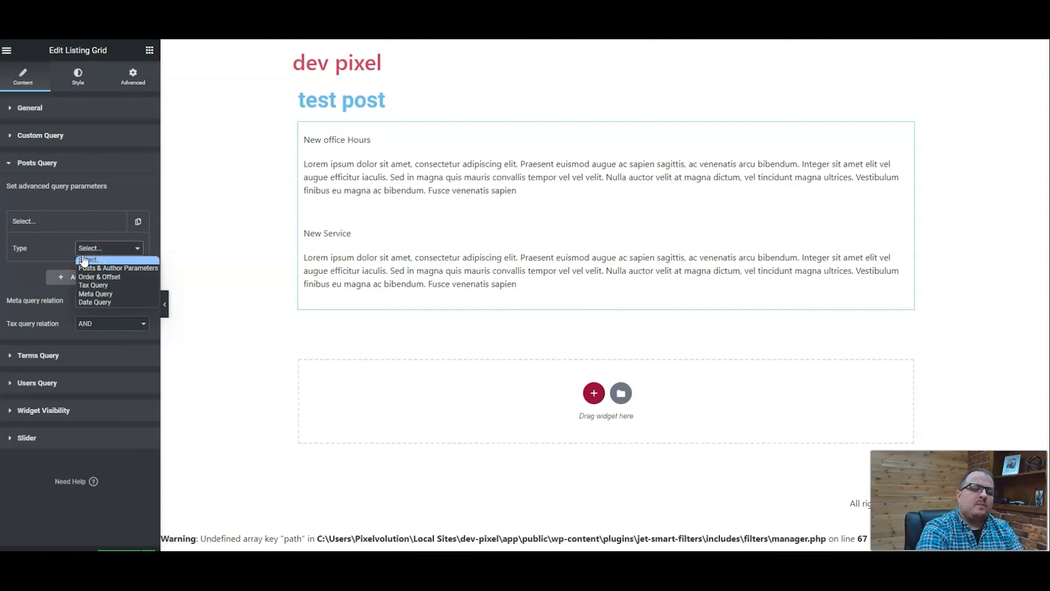
{"action": "left_click", "coordinate": [95, 293]}
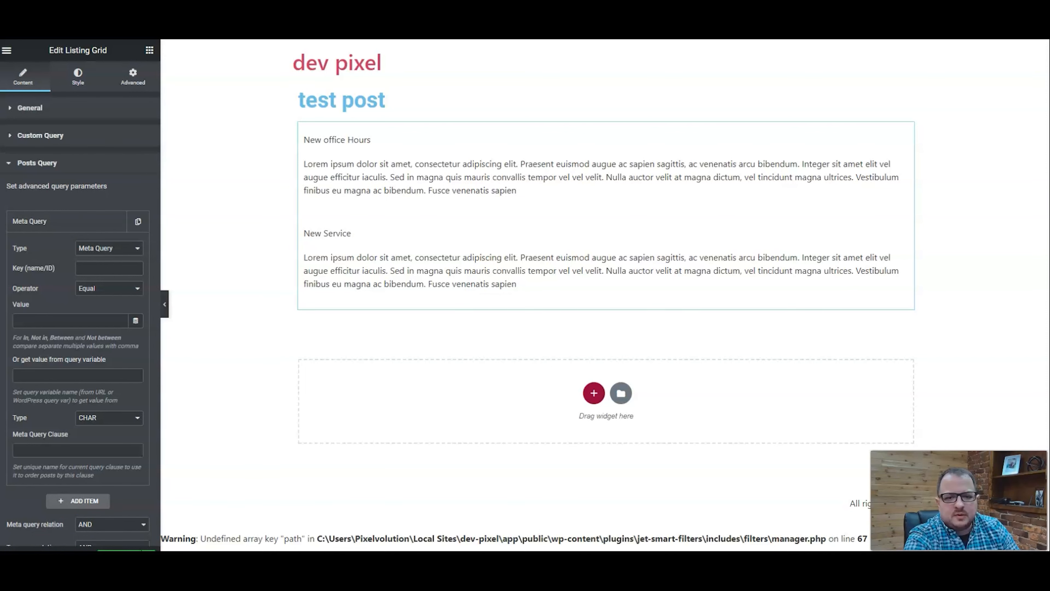
- Copy the %current_id% macro from Crocoblock's JetEngine Macros Guide and return to the template in Elementor
{"action": "left_click_drag", "start_coordinate": [0, 39], "coordinate": [293, 50]}
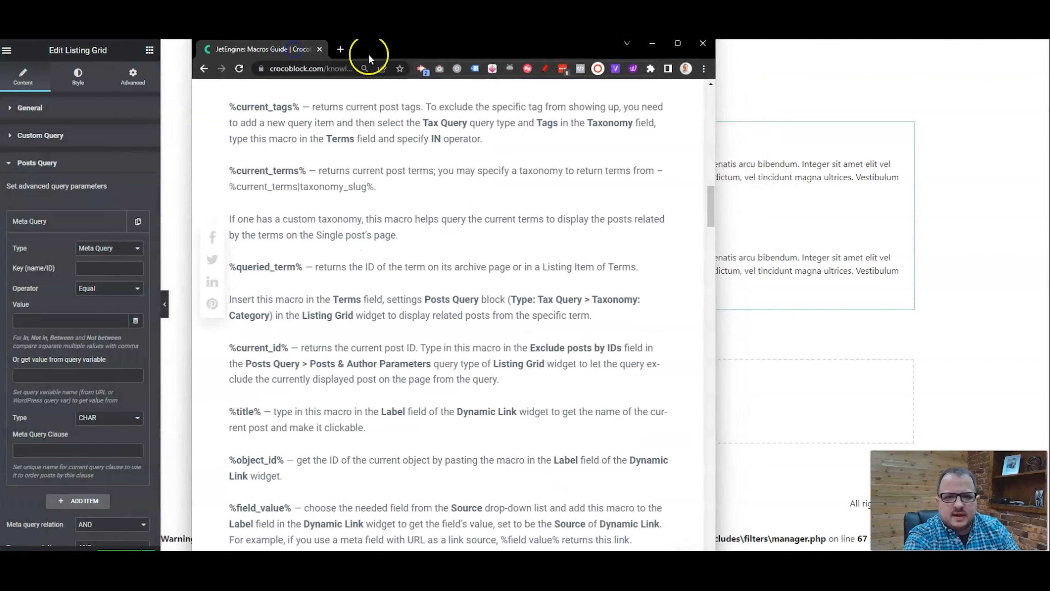
{"action": "key", "text": "F11"}
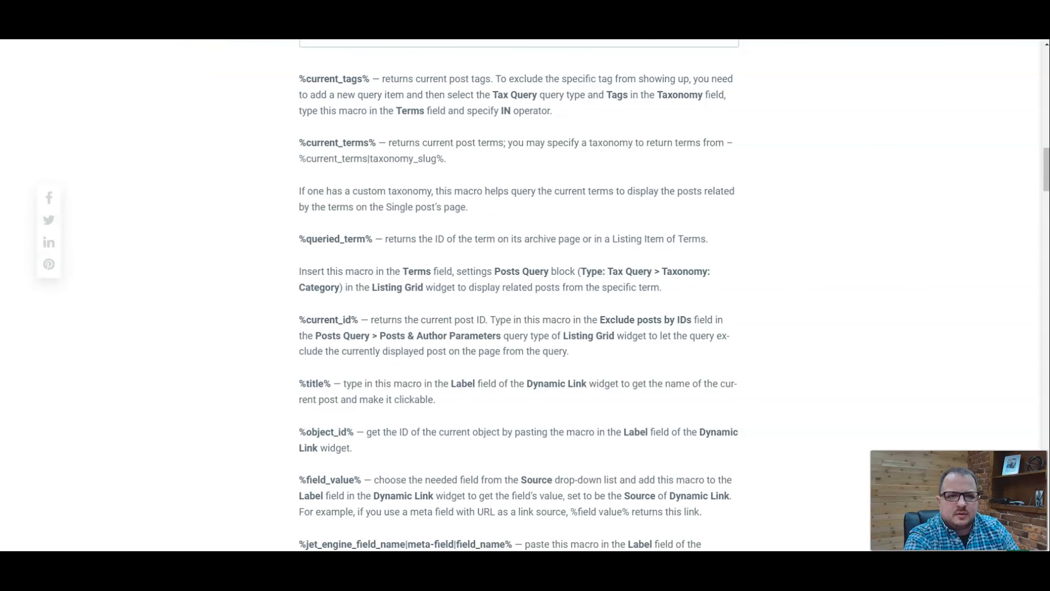
{"action": "key", "text": "F11"}
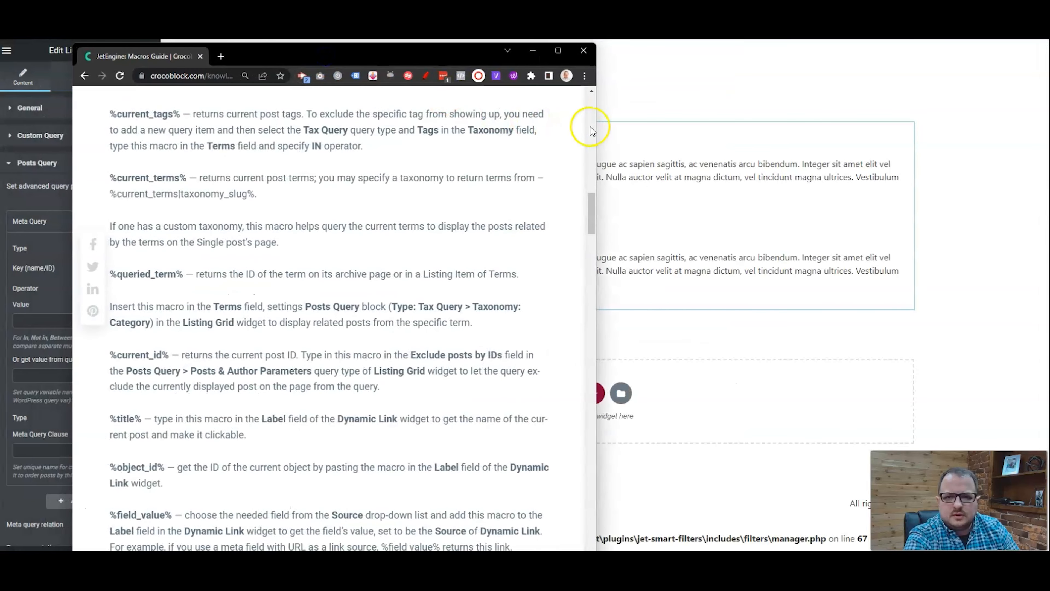
{"action": "key", "text": "F11"}
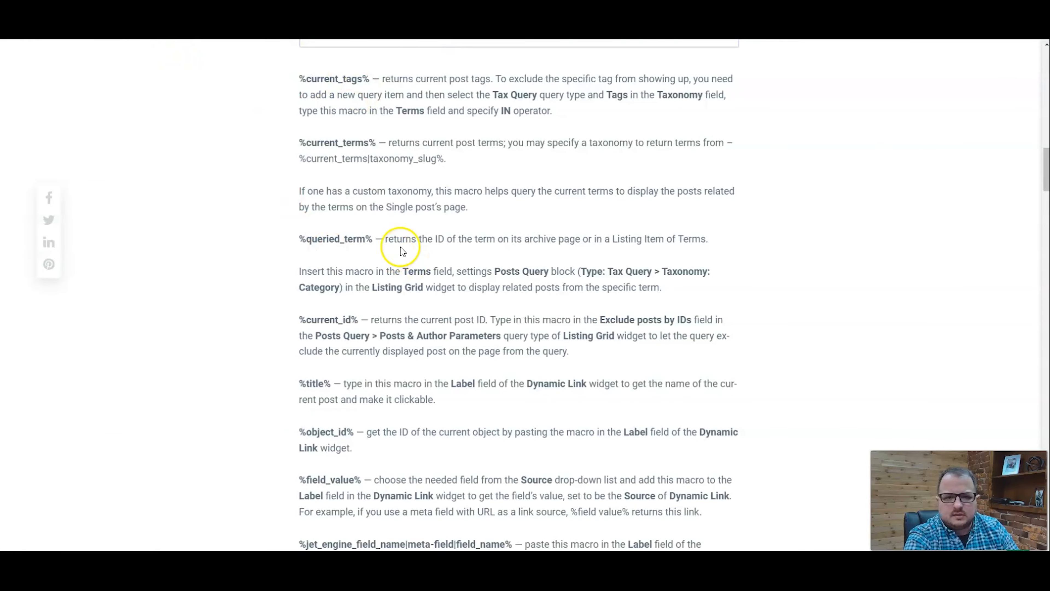
{"action": "left_click", "coordinate": [362, 245]}
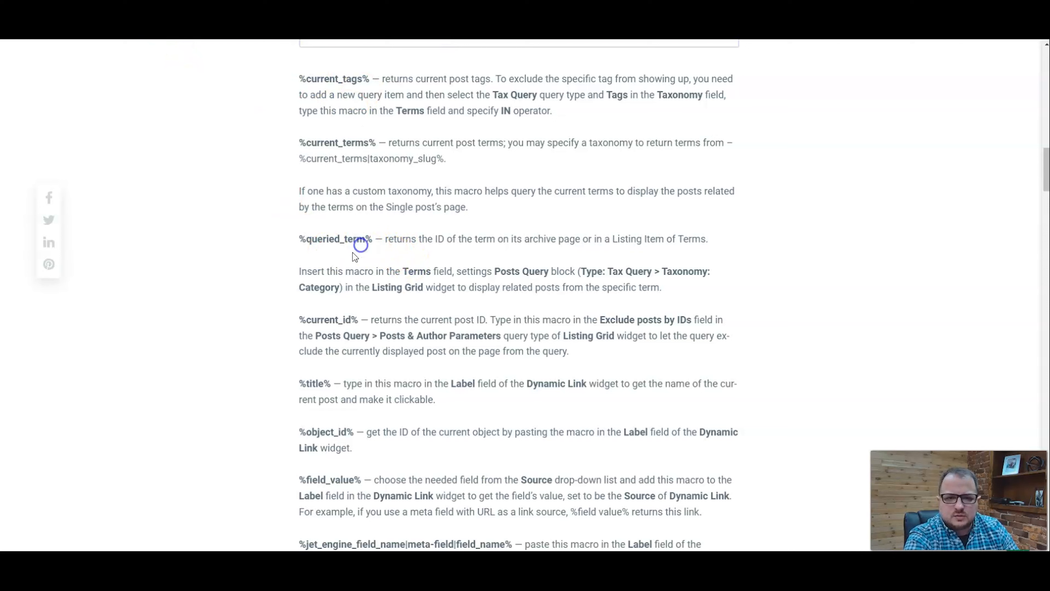
{"action": "left_click", "coordinate": [300, 320]}
{"action": "left_click_drag", "start_coordinate": [300, 320], "coordinate": [358, 319]}
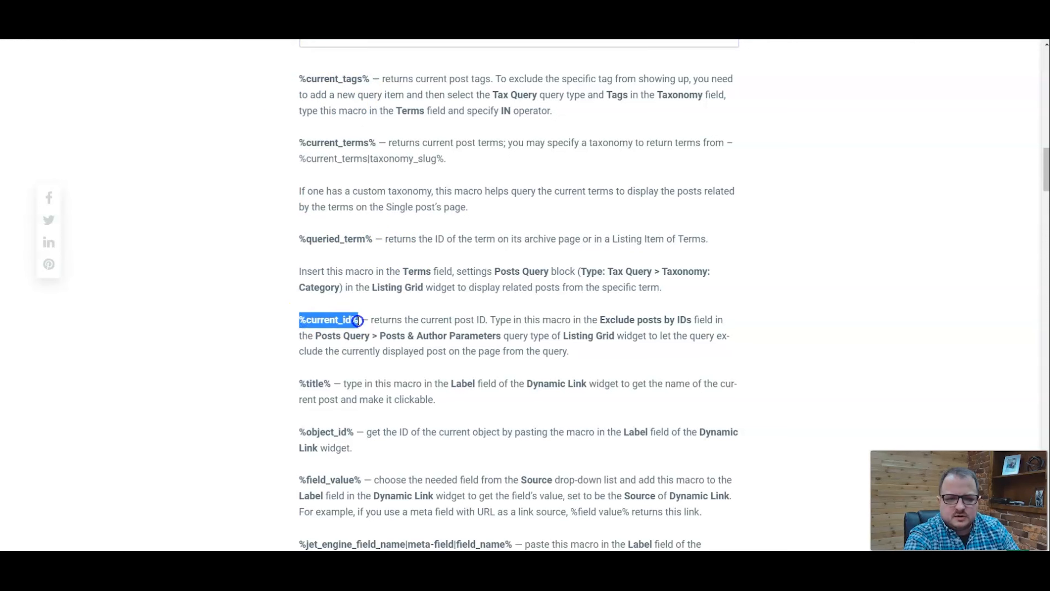
{"action": "right_click", "coordinate": [311, 323]}
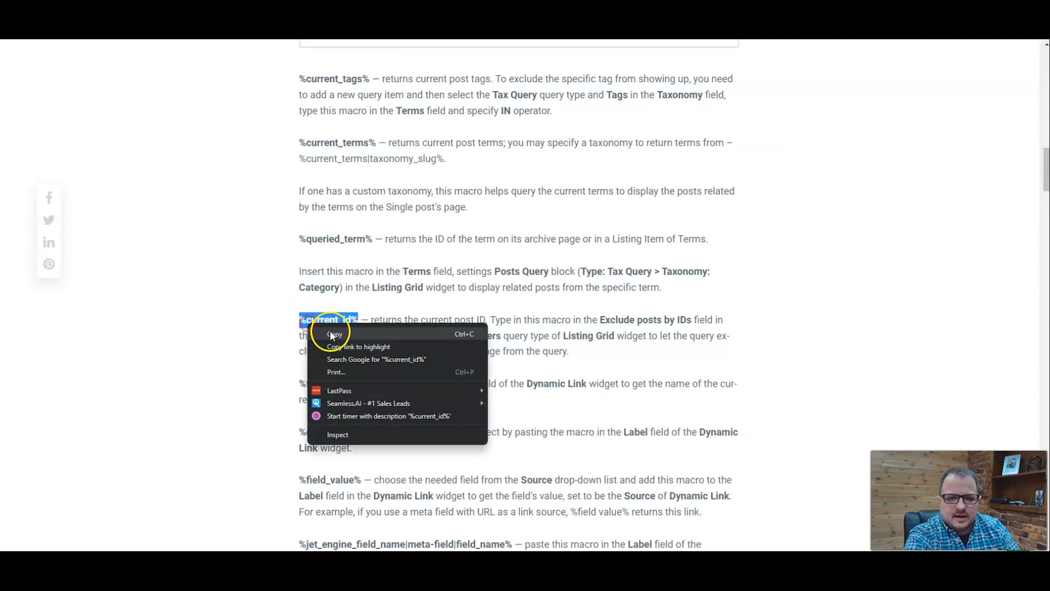
{"action": "left_click", "coordinate": [330, 331]}
{"action": "key", "text": "ctrl+Tab"}
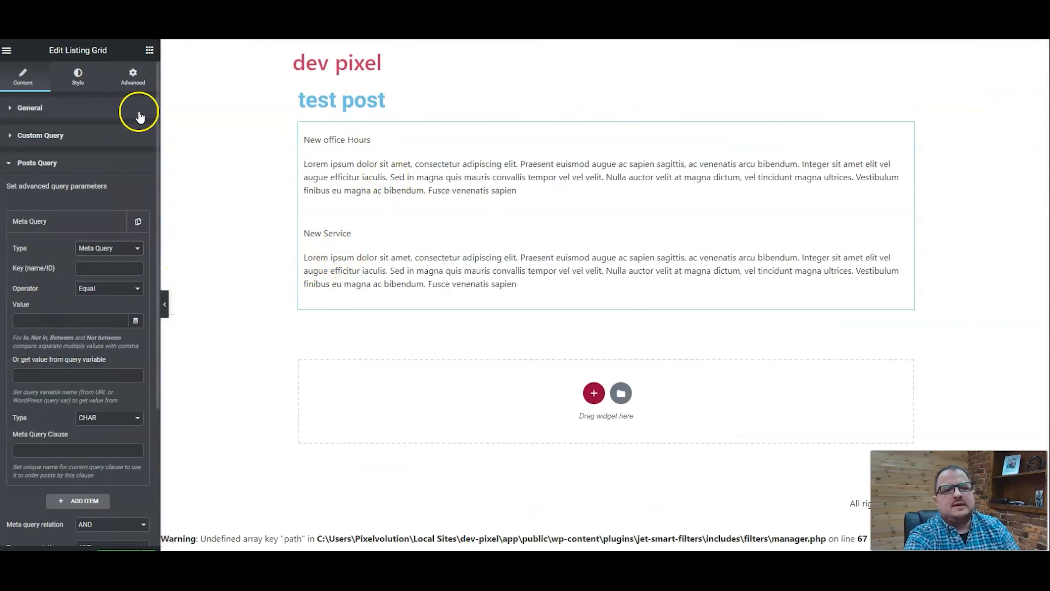
- Insert a Dynamic Field widget between the post title and the Listing Grid and set its object field to Post ID
{"action": "left_click", "coordinate": [154, 47]}
{"action": "left_click", "coordinate": [93, 95]}
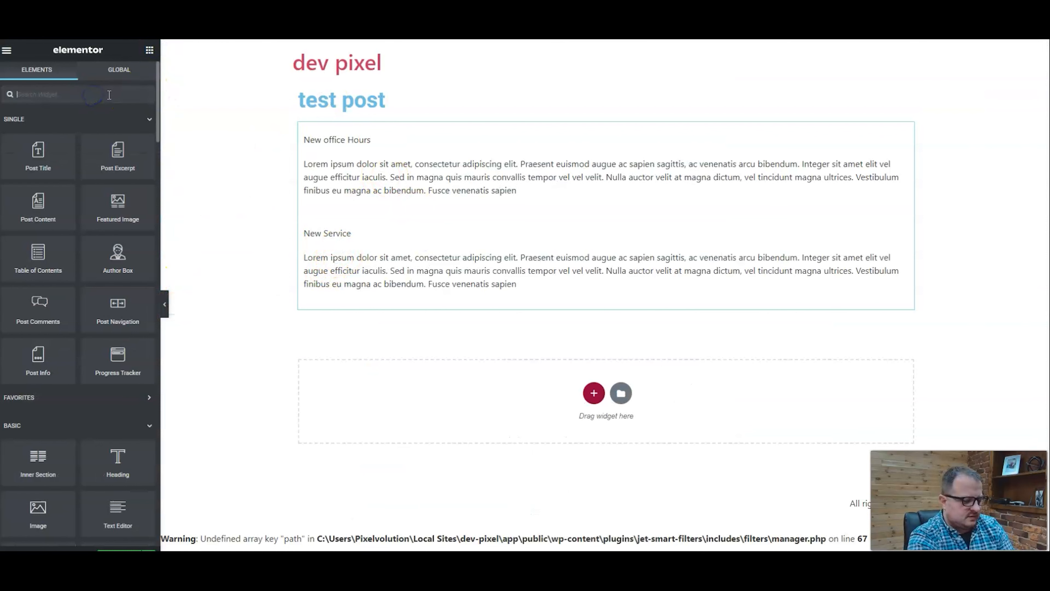
{"action": "type", "text": "dyn"}
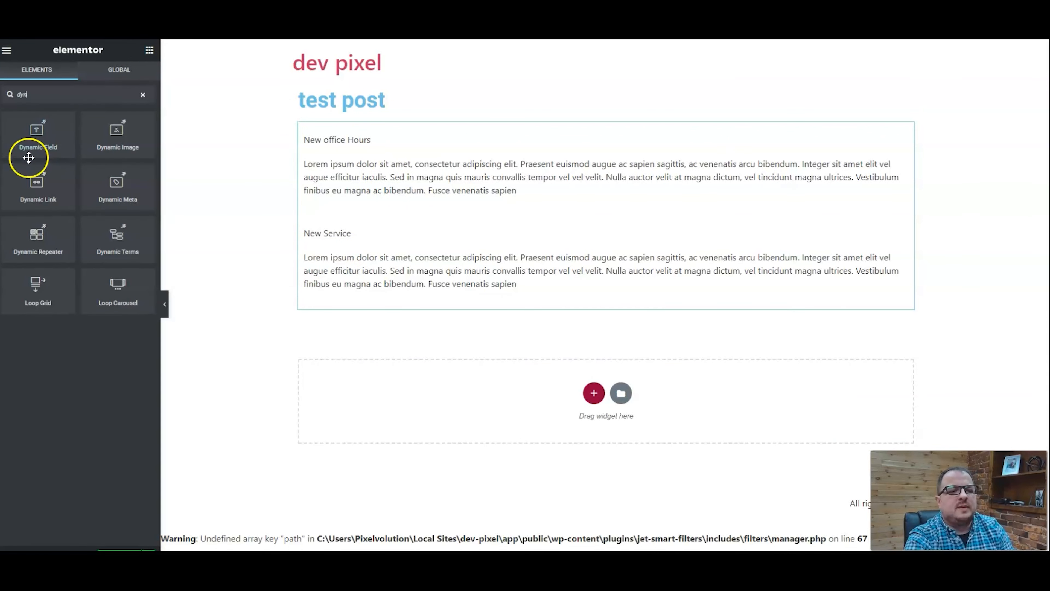
{"action": "left_click_drag", "start_coordinate": [36, 140], "coordinate": [337, 126]}
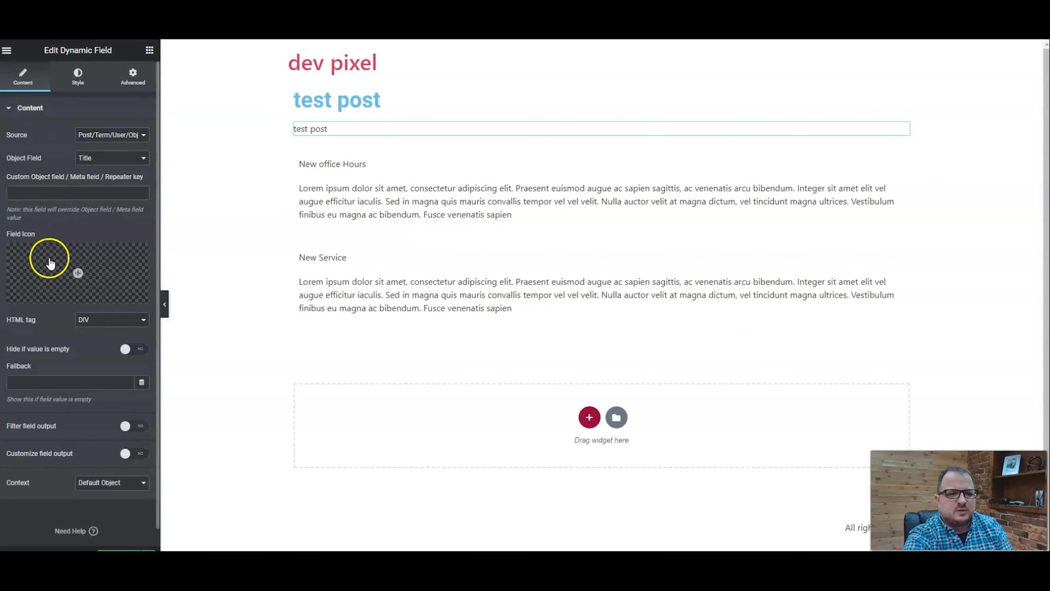
{"action": "left_click", "coordinate": [108, 159]}
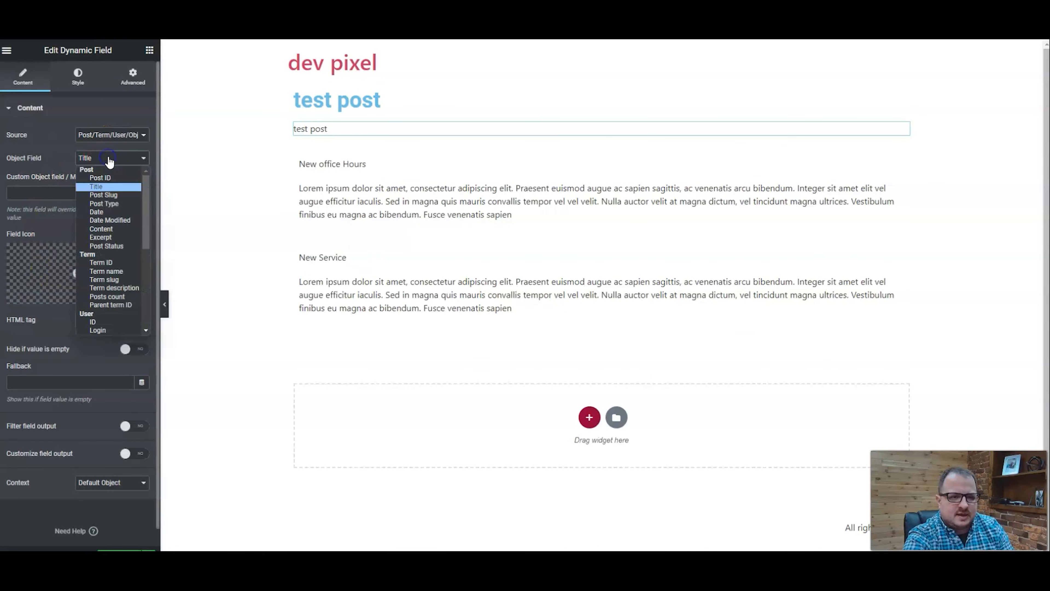
{"action": "left_click", "coordinate": [108, 182]}
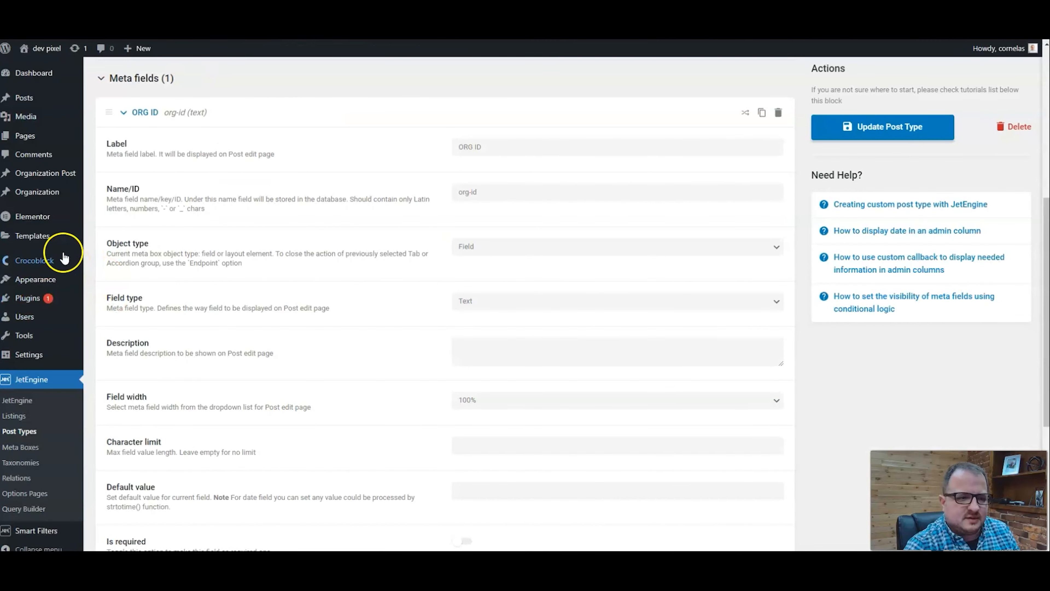
- Look up the site's templates in the Theme Builder and return to the single Organization template in Elementor
{"action": "mouse_move", "coordinate": [48, 243]}
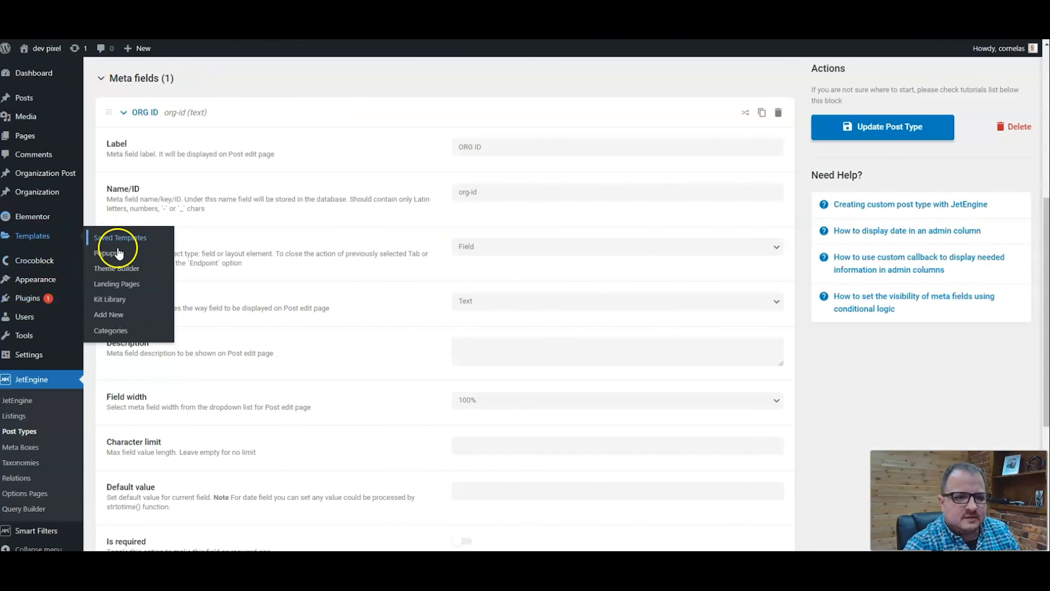
{"action": "left_click", "coordinate": [124, 269]}
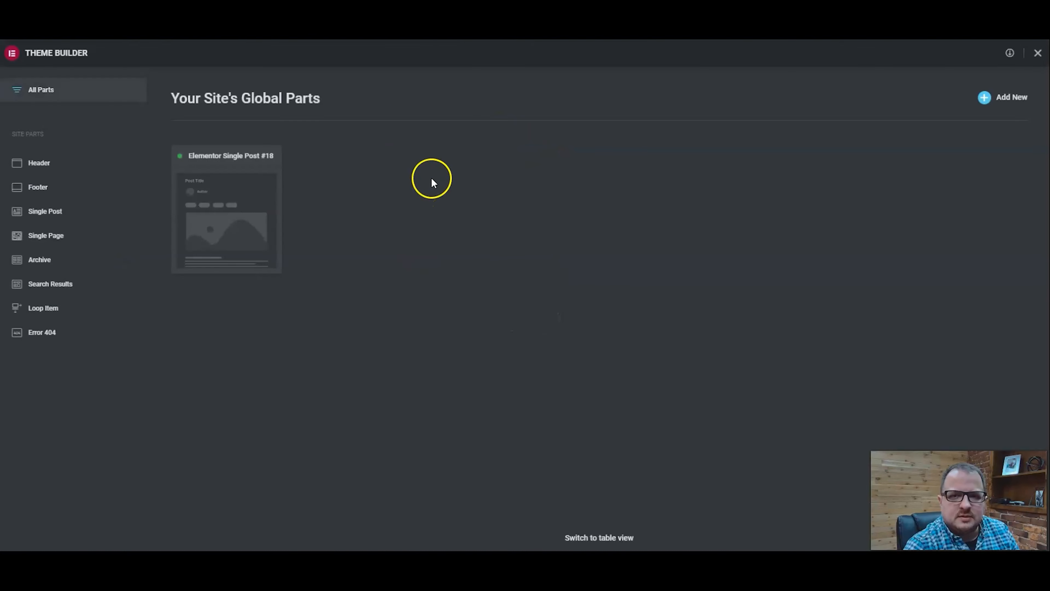
{"action": "left_click", "coordinate": [223, 209]}
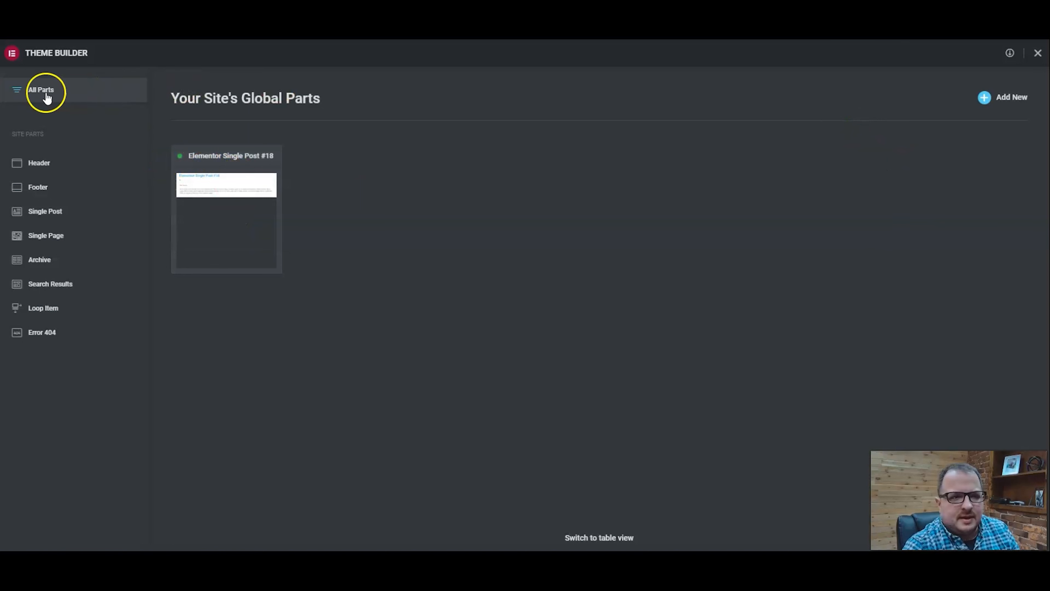
{"action": "left_click", "coordinate": [127, 58]}
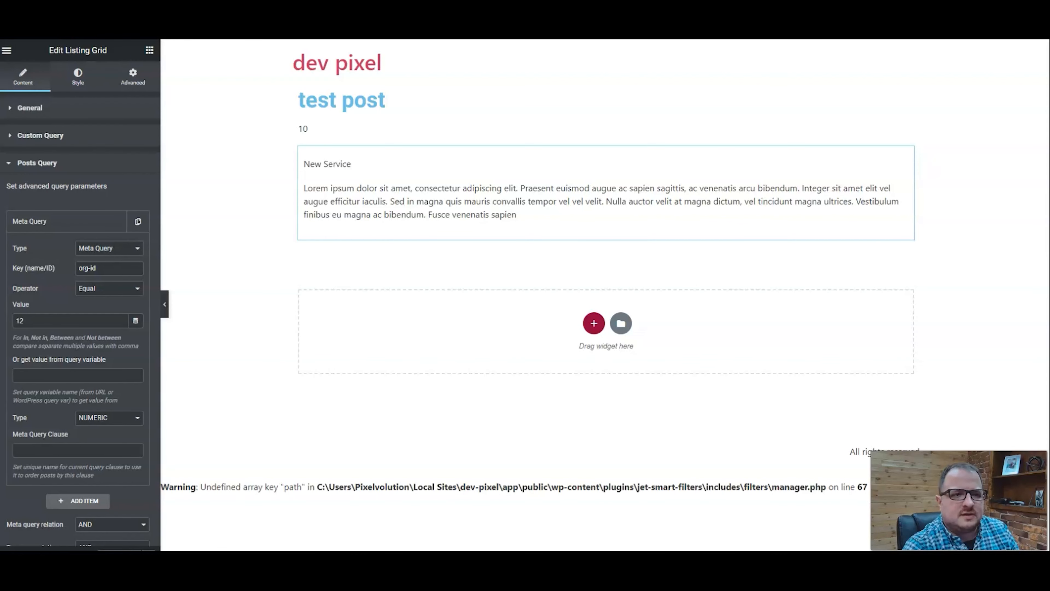
- Delete the Dynamic Field widget above the Listing Grid
{"action": "right_click", "coordinate": [308, 125]}
{"action": "left_click", "coordinate": [354, 136]}
{"action": "right_click", "coordinate": [305, 126]}
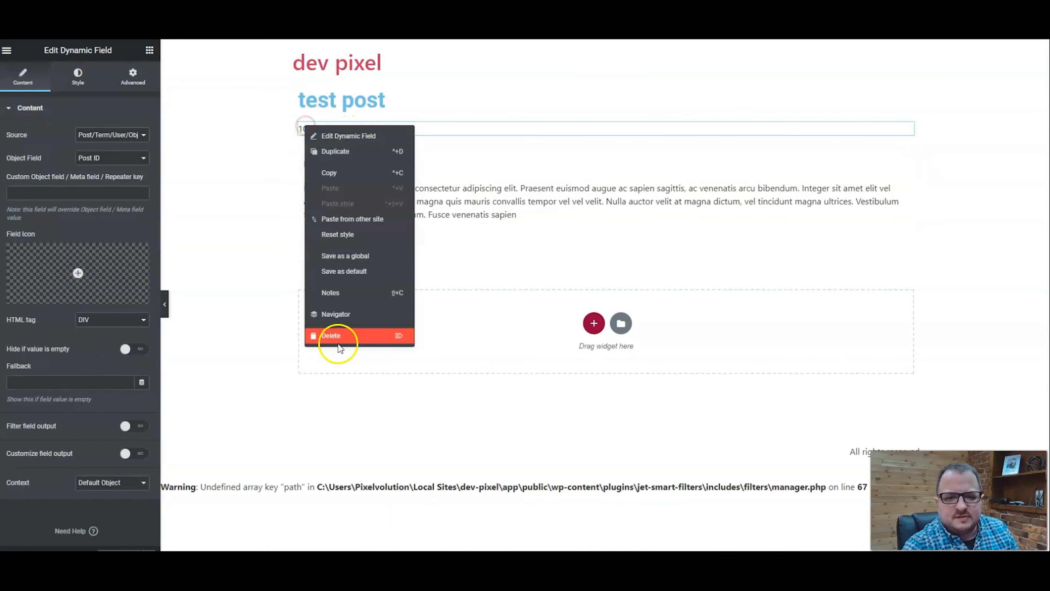
{"action": "left_click", "coordinate": [337, 335]}
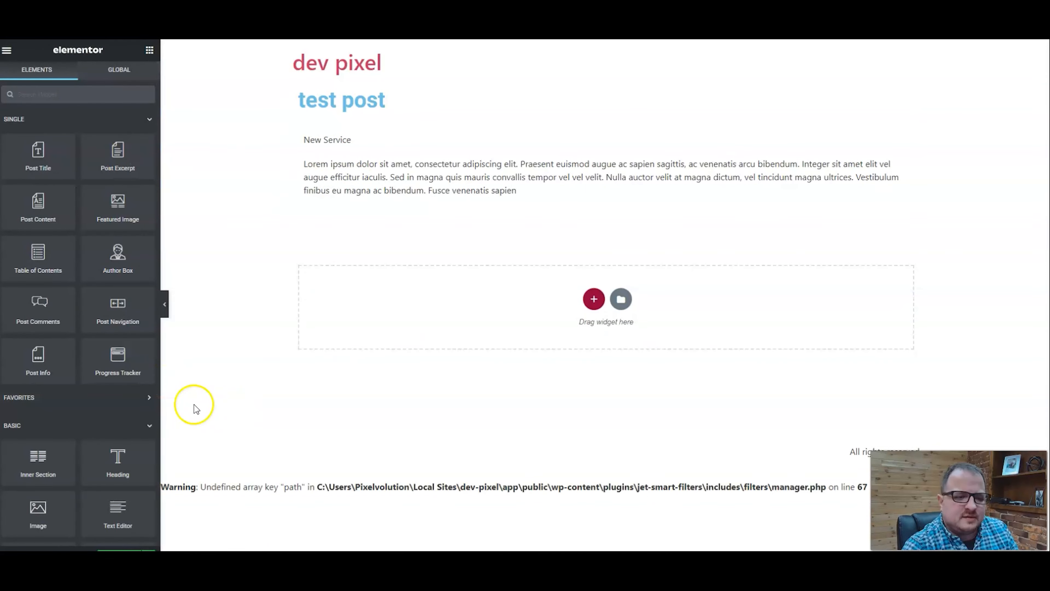
- Reopen the Meta Query item in the Listing Grid's Posts Query settings for editing
{"action": "left_click", "coordinate": [907, 133]}
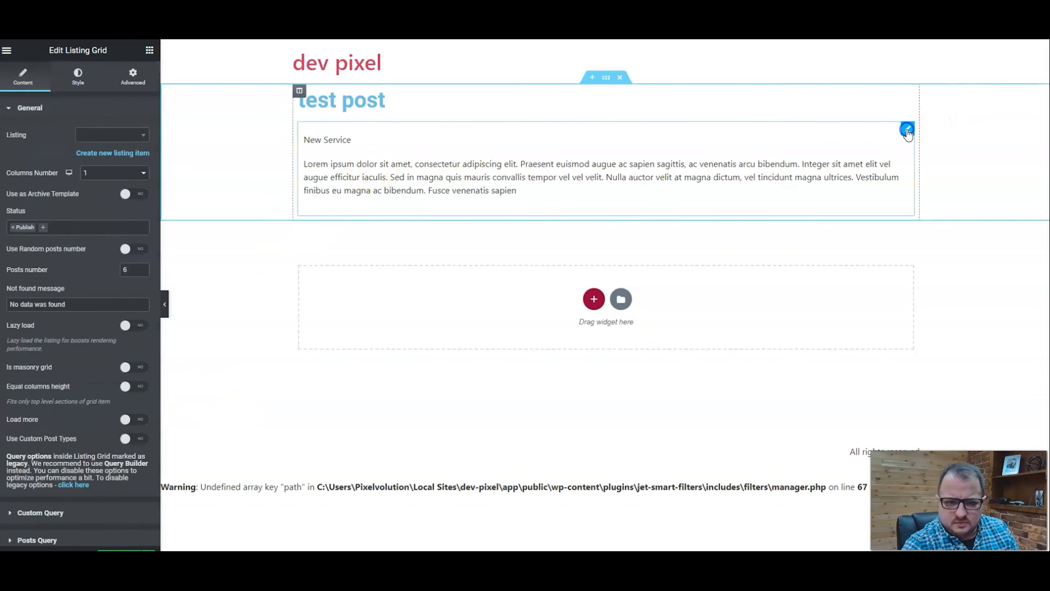
{"action": "scroll", "coordinate": [57, 396], "scroll_direction": "down", "scroll_amount": 4}
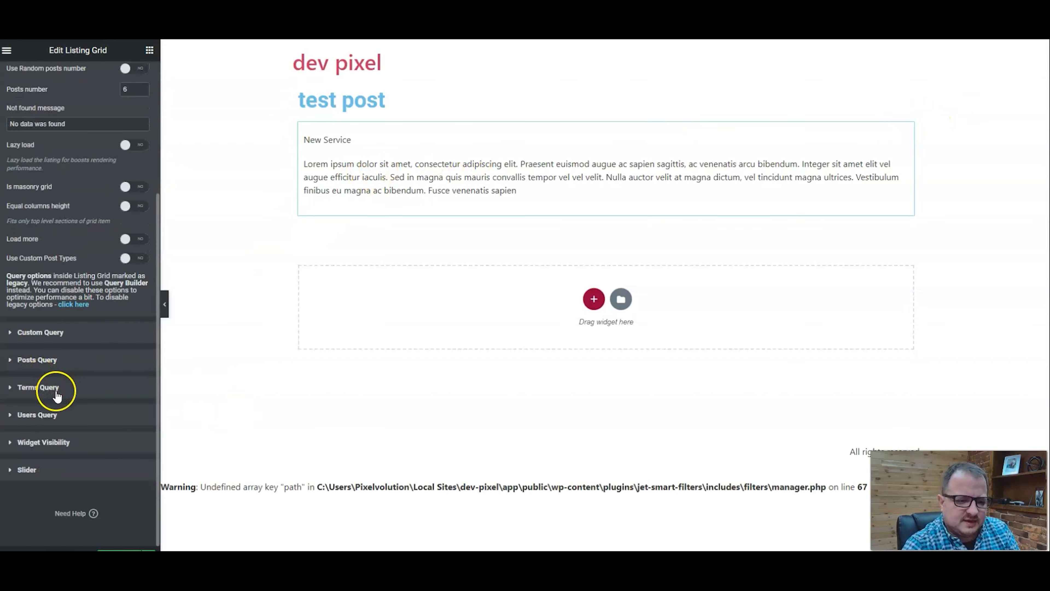
{"action": "left_click", "coordinate": [48, 360]}
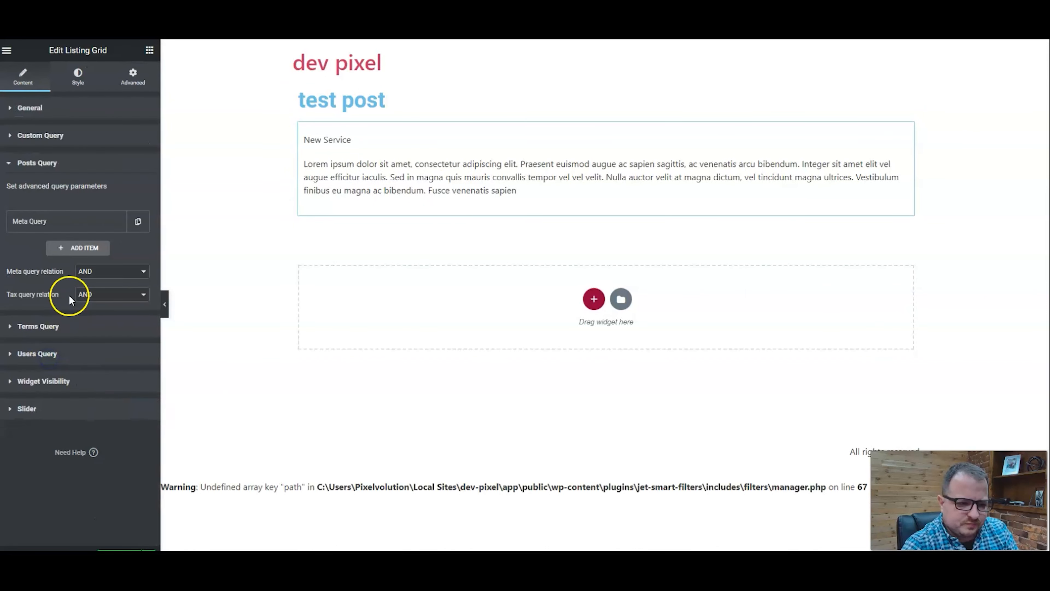
{"action": "left_click", "coordinate": [45, 223]}
{"action": "left_click_drag", "start_coordinate": [97, 267], "coordinate": [72, 267]}
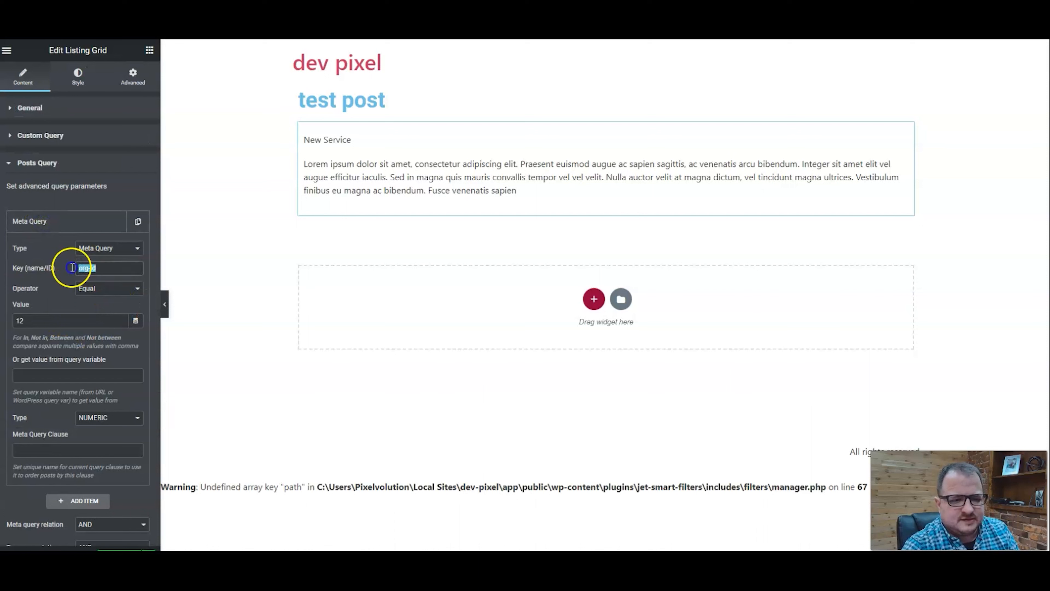
- Clear the meta query value and enter 12 again to test the filter
{"action": "left_click_drag", "start_coordinate": [29, 321], "coordinate": [1, 320]}
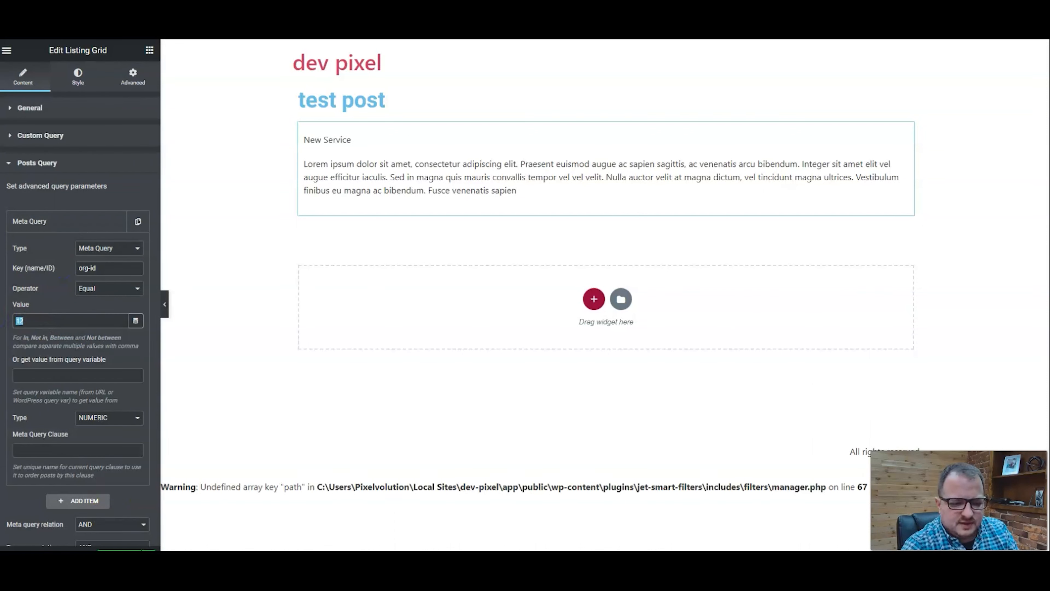
{"action": "key", "text": "BackSpace"}
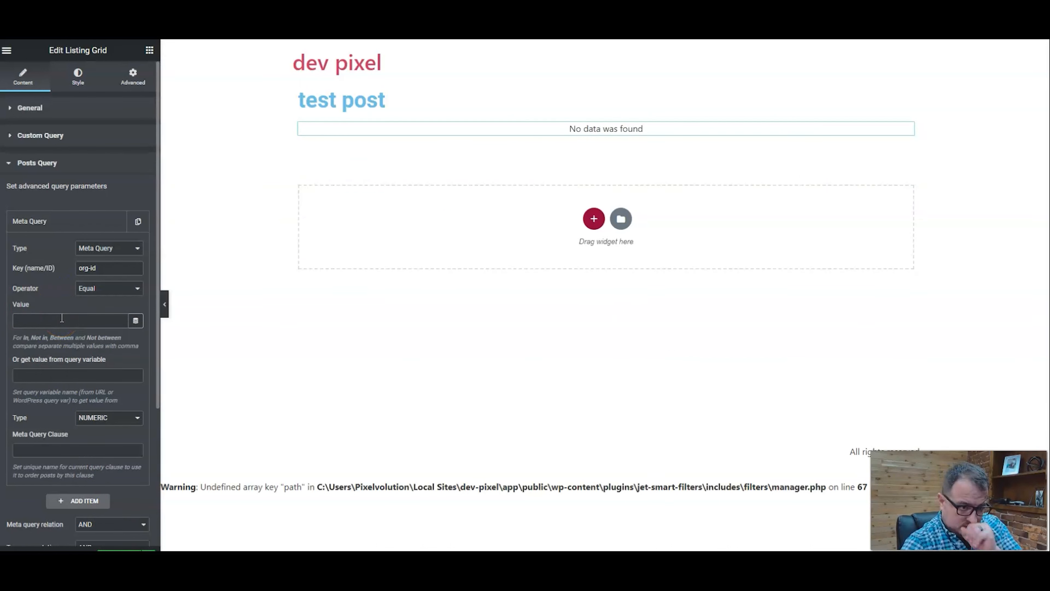
{"action": "type", "text": "12"}
{"action": "left_click", "coordinate": [60, 316]}
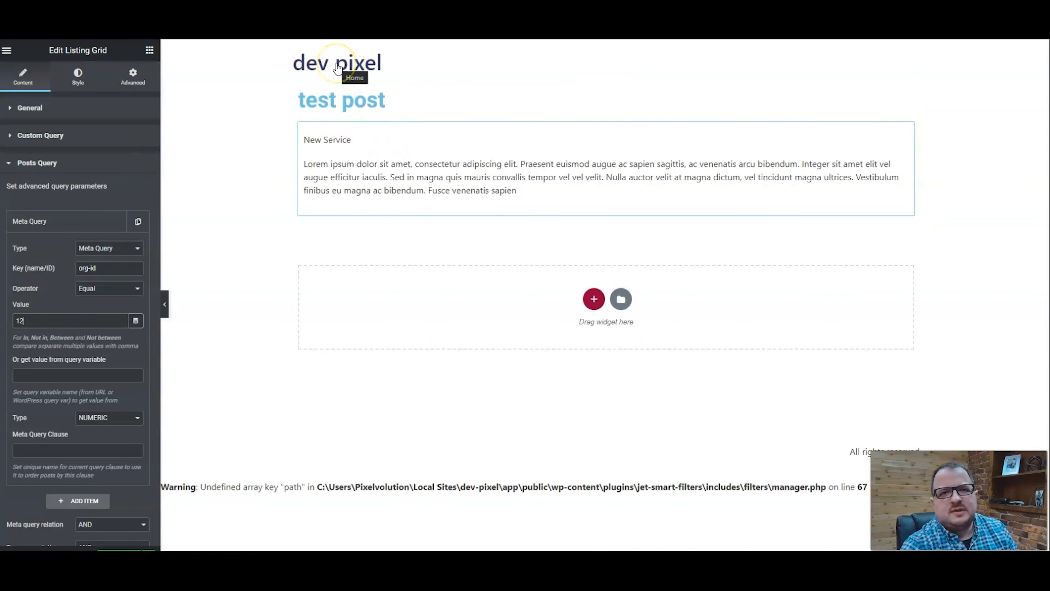
{"action": "left_click", "coordinate": [65, 323]}
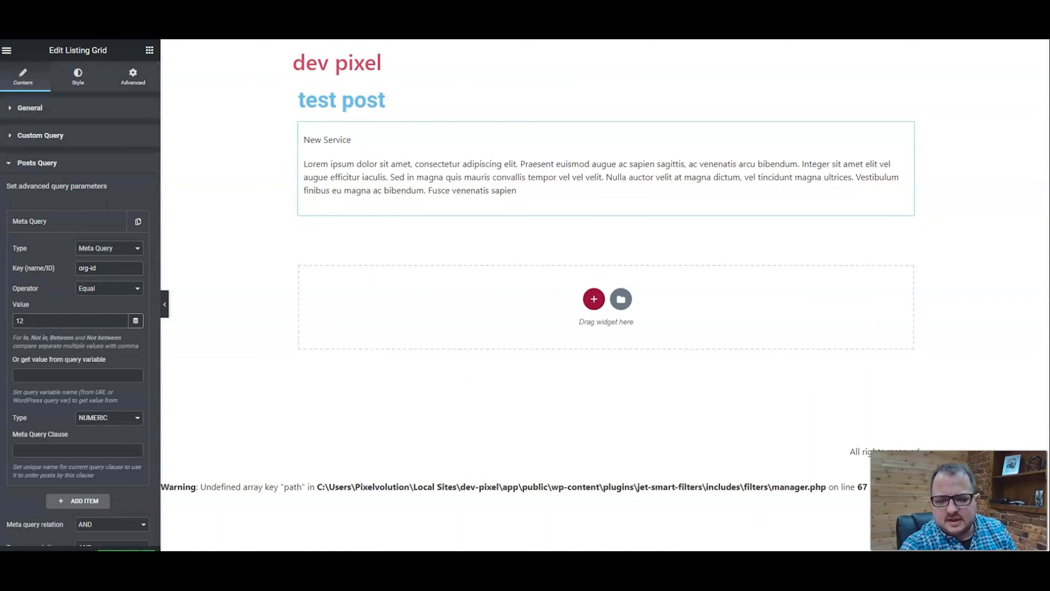
- Copy the %current_id% macro from Crocoblock's JetEngine guide and set it as the meta query value in Elementor
{"action": "mouse_move", "coordinate": [670, 556]}
{"action": "left_click", "coordinate": [773, 547]}
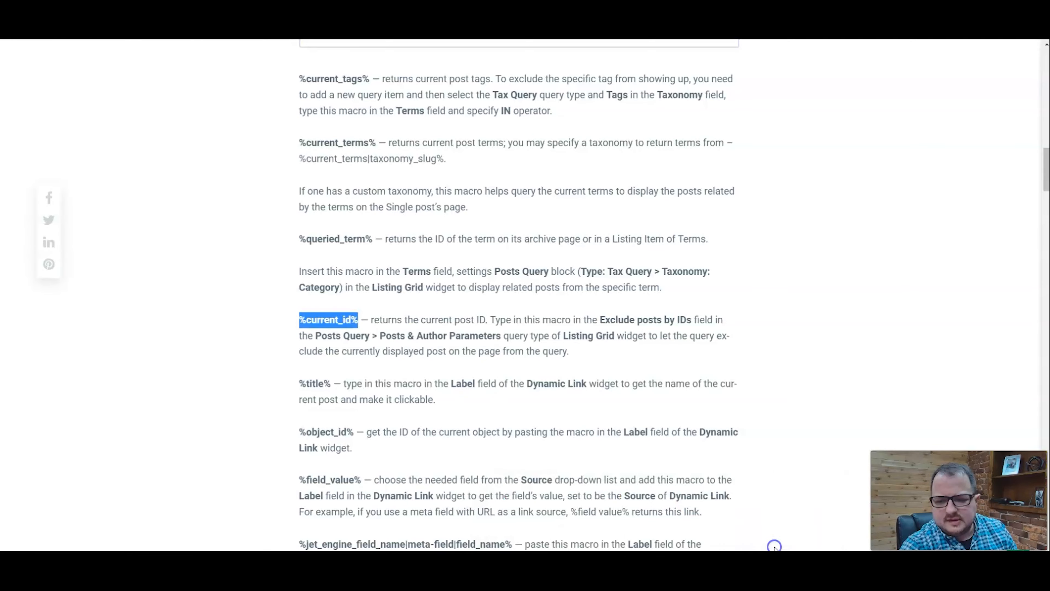
{"action": "right_click", "coordinate": [331, 322]}
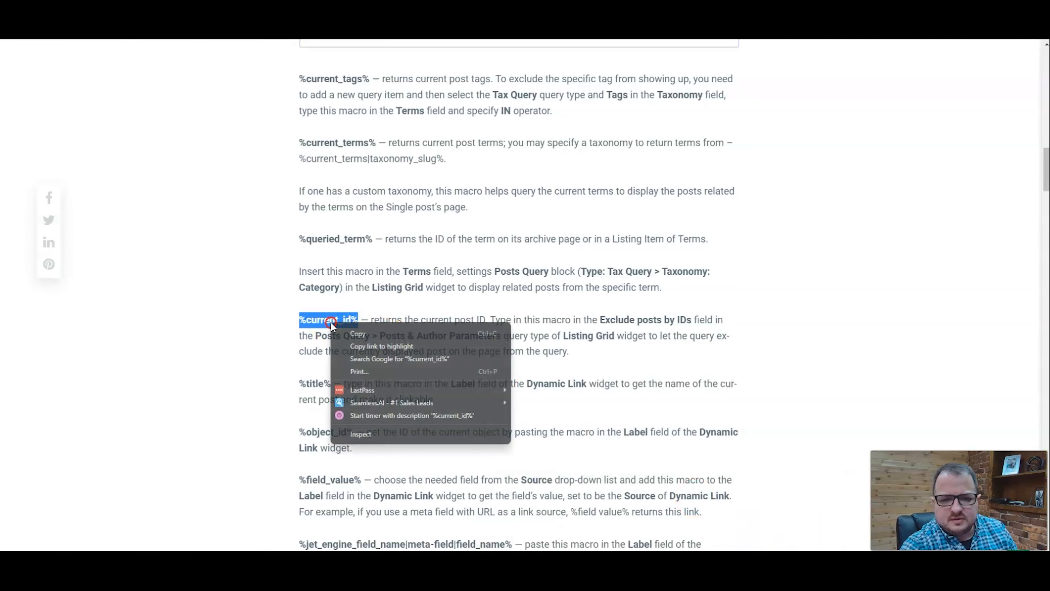
{"action": "left_click", "coordinate": [346, 330]}
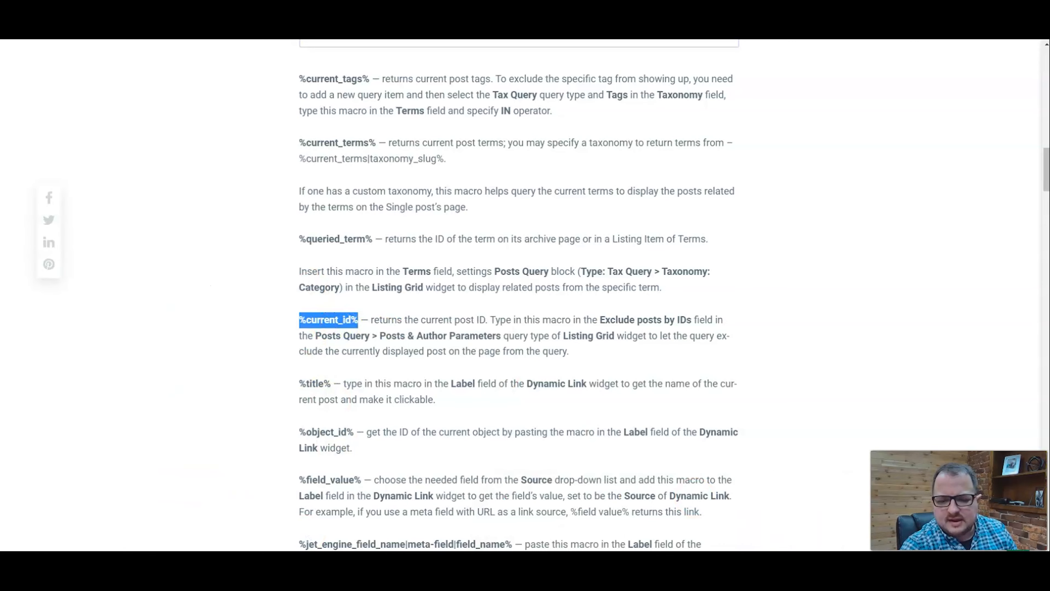
{"action": "mouse_move", "coordinate": [669, 557]}
{"action": "left_click", "coordinate": [558, 521]}
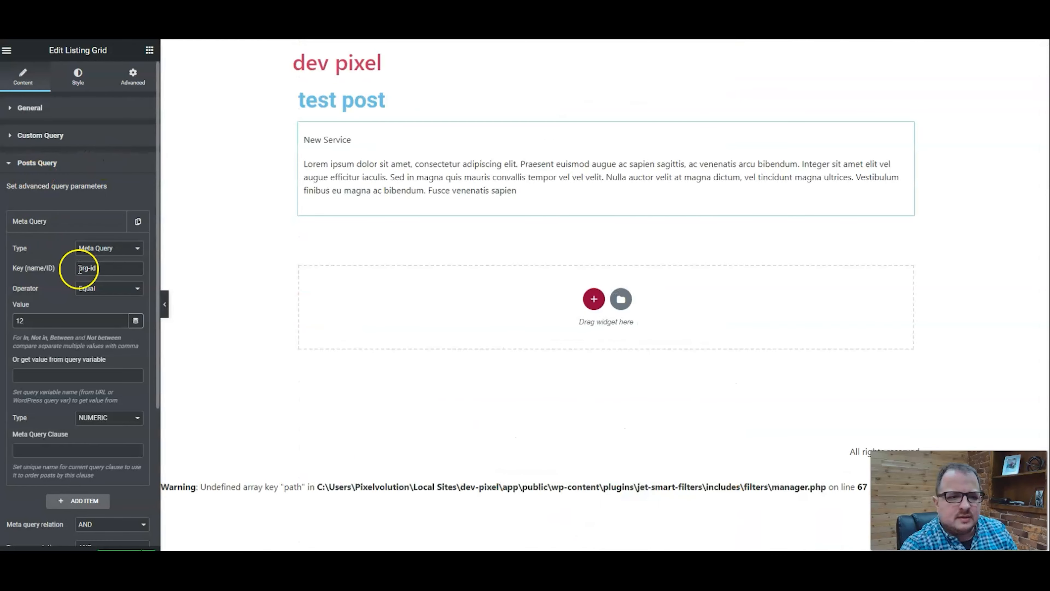
{"action": "left_click_drag", "start_coordinate": [68, 316], "coordinate": [6, 317]}
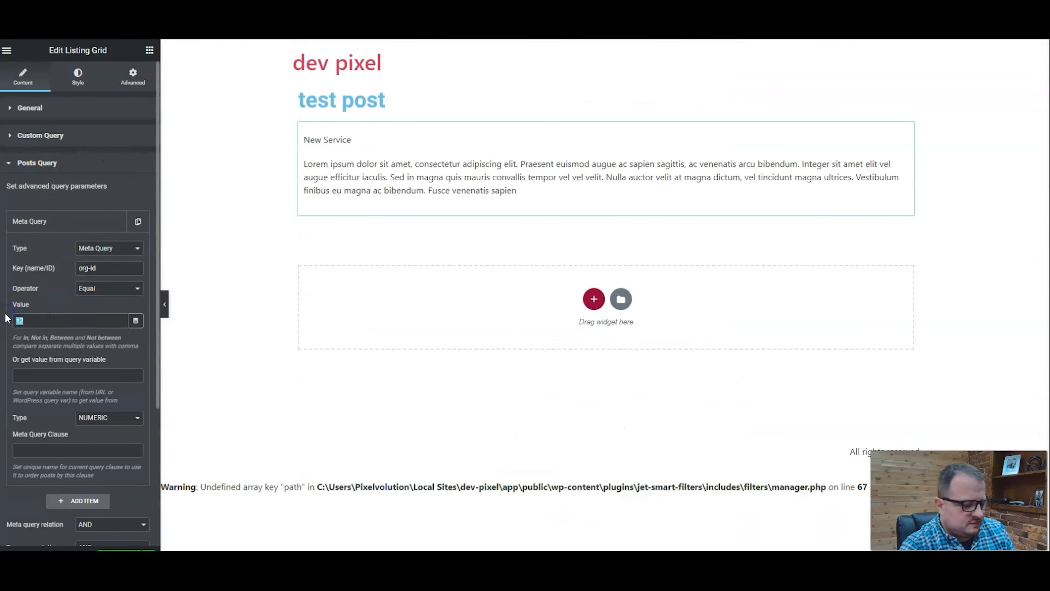
{"action": "key", "text": "ctrl+v"}
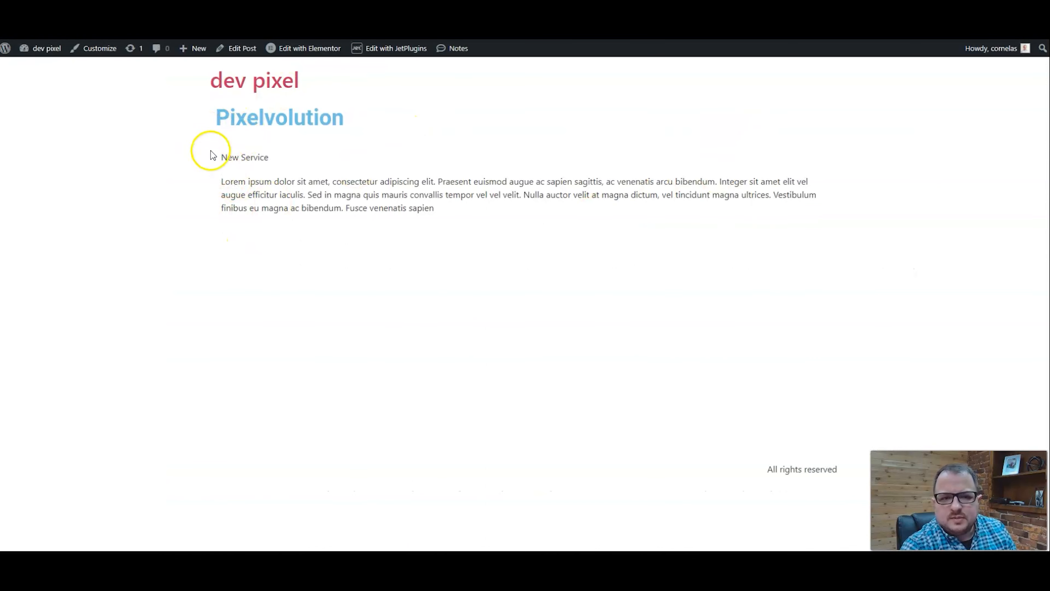
- Check which organization posts are listed on the live Pixelvolution organization page
{"action": "left_click_drag", "start_coordinate": [208, 154], "coordinate": [603, 209]}
{"action": "left_click_drag", "start_coordinate": [213, 117], "coordinate": [439, 134]}
{"action": "left_click", "coordinate": [245, 165]}
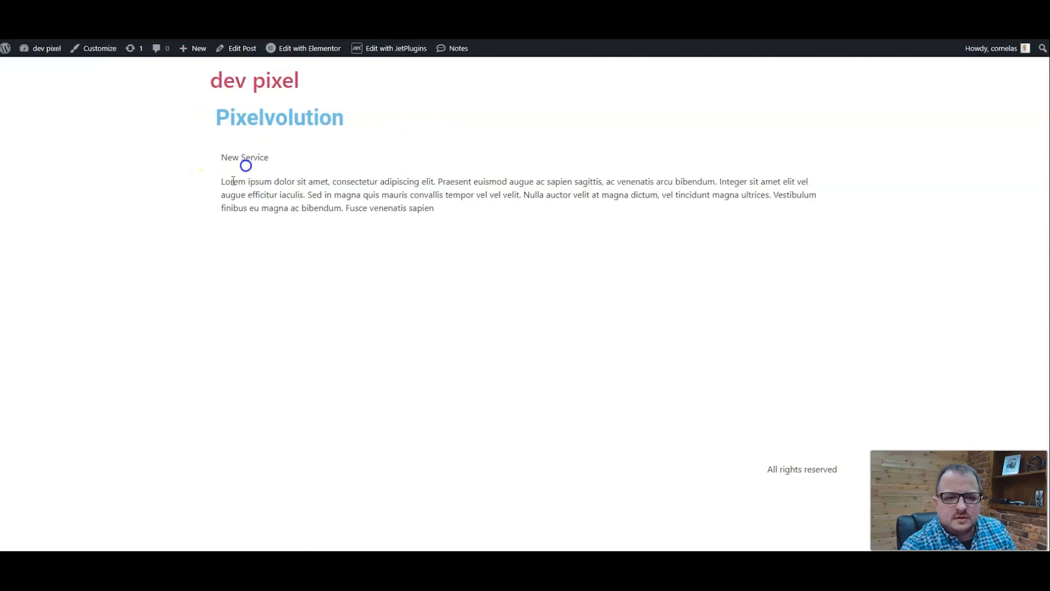
{"action": "left_click_drag", "start_coordinate": [222, 163], "coordinate": [466, 229]}
{"action": "left_click", "coordinate": [447, 283]}
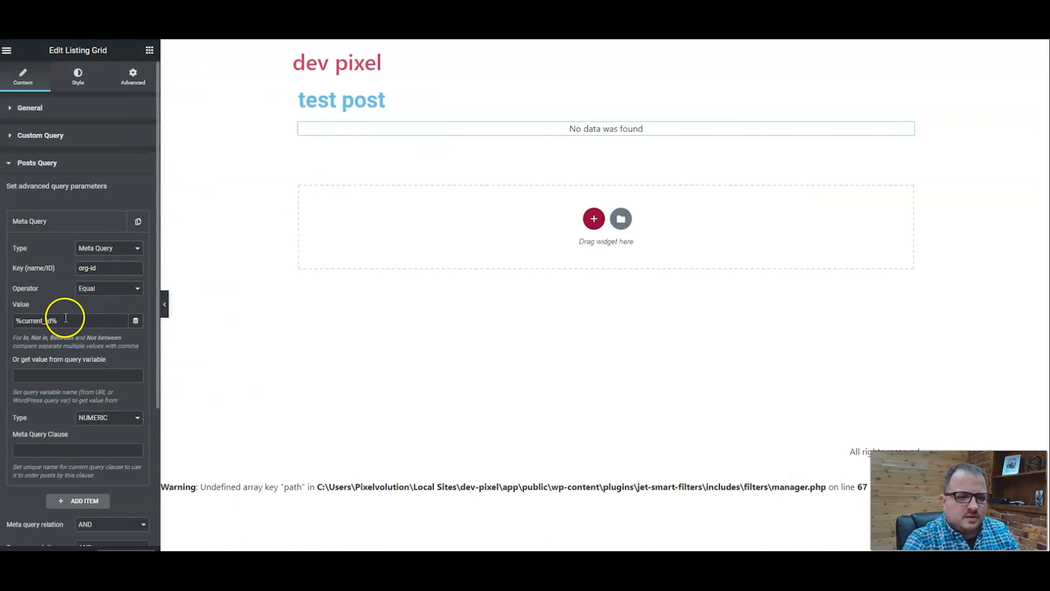
- Test 10 and 12 as the meta query value and restore the %current_id% macro
{"action": "left_click_drag", "start_coordinate": [63, 321], "coordinate": [7, 320]}
{"action": "type", "text": "10"}
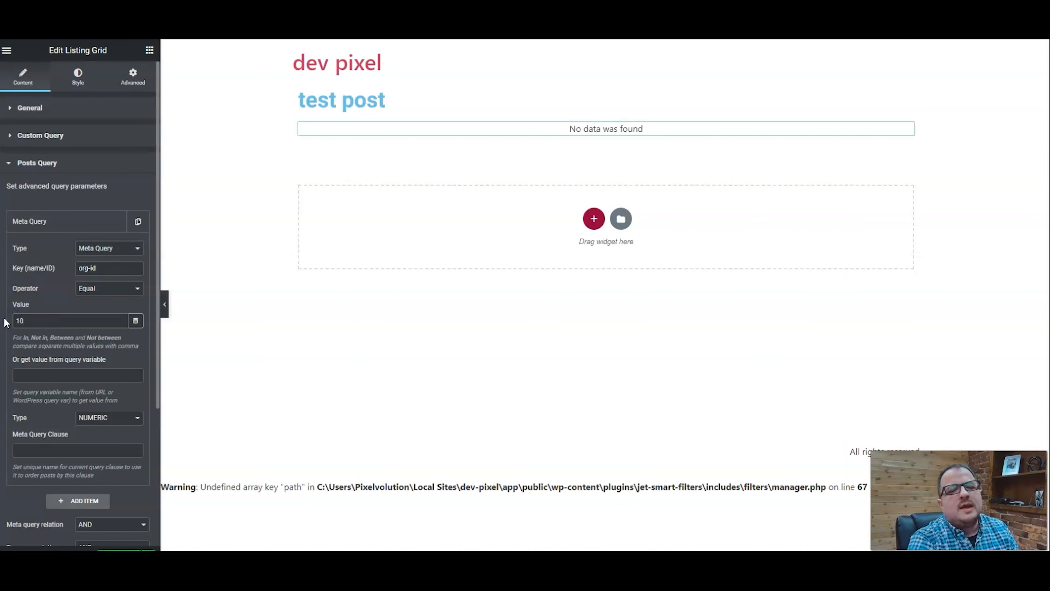
{"action": "key", "text": "BackSpace"}
{"action": "type", "text": "2"}
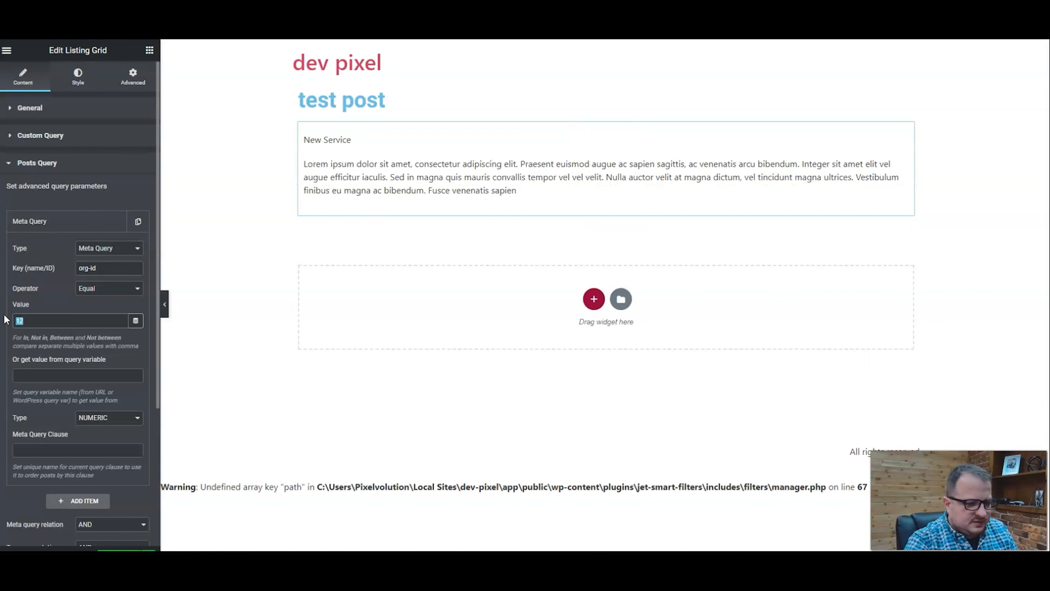
{"action": "key", "text": "ctrl+v"}
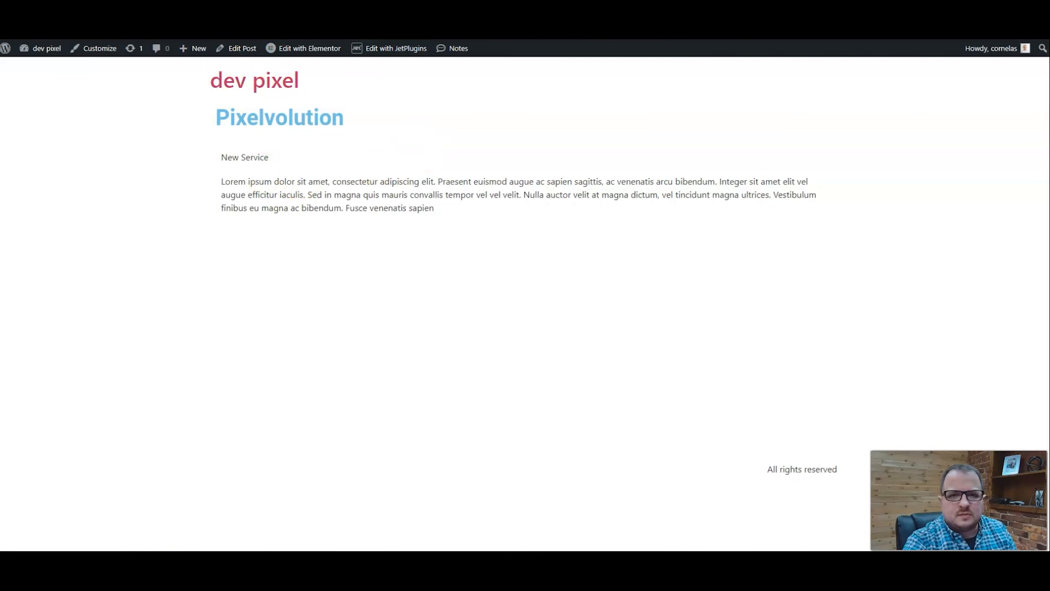
- Open the Organization list in the WordPress admin and view the "Office Next door" organization page in a new tab
{"action": "left_click", "coordinate": [243, 16]}
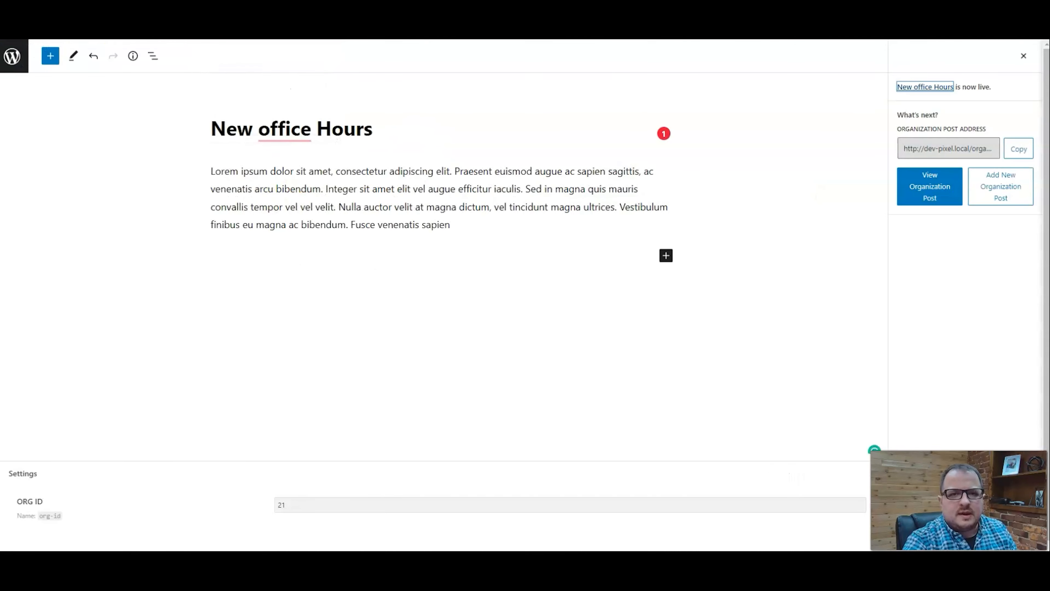
{"action": "left_click", "coordinate": [13, 55]}
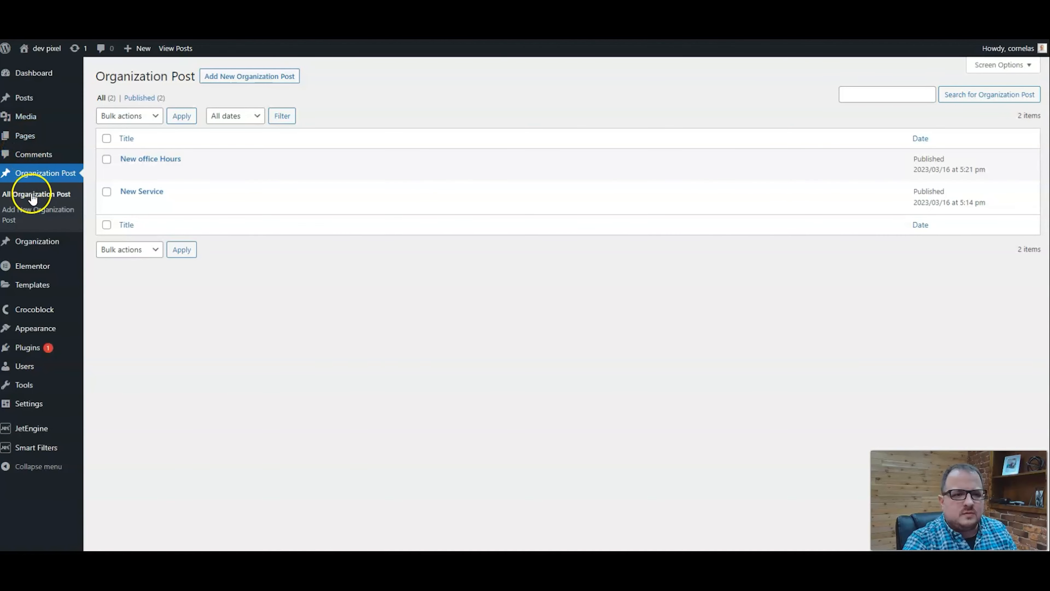
{"action": "left_click", "coordinate": [33, 241]}
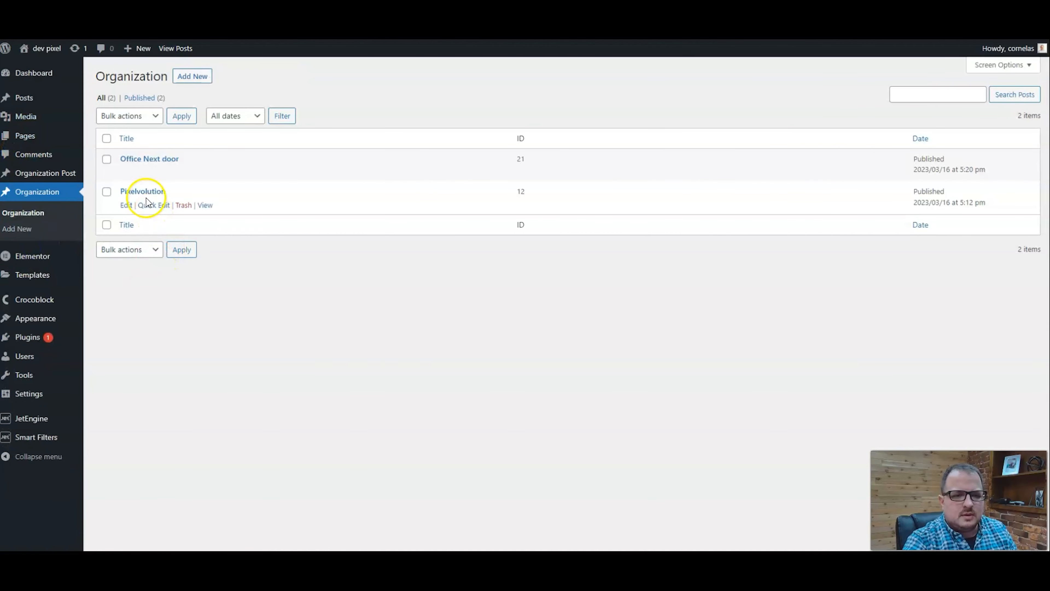
{"action": "right_click", "coordinate": [206, 173]}
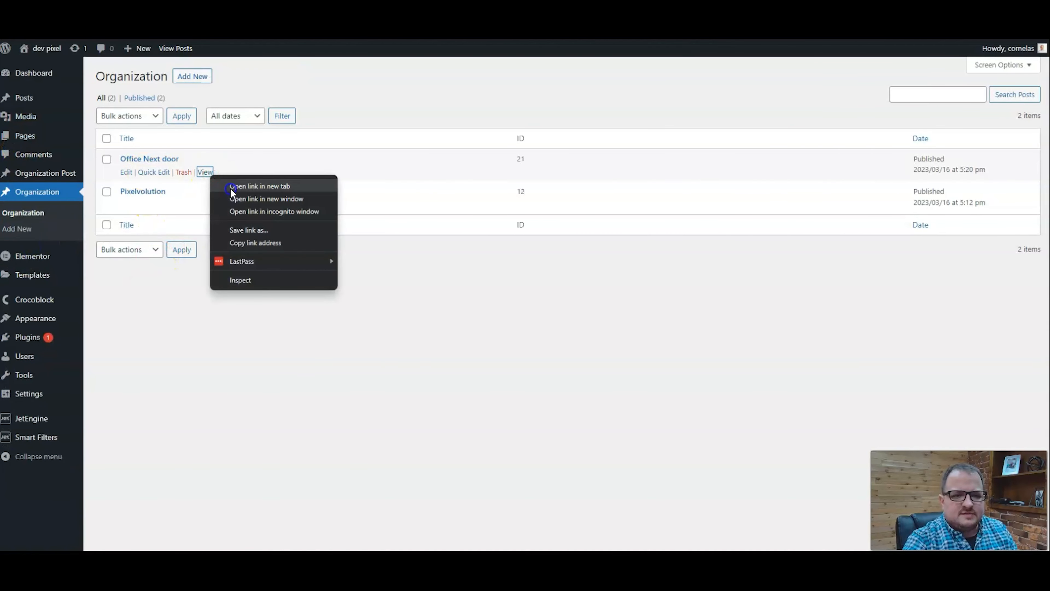
{"action": "left_click", "coordinate": [232, 183]}
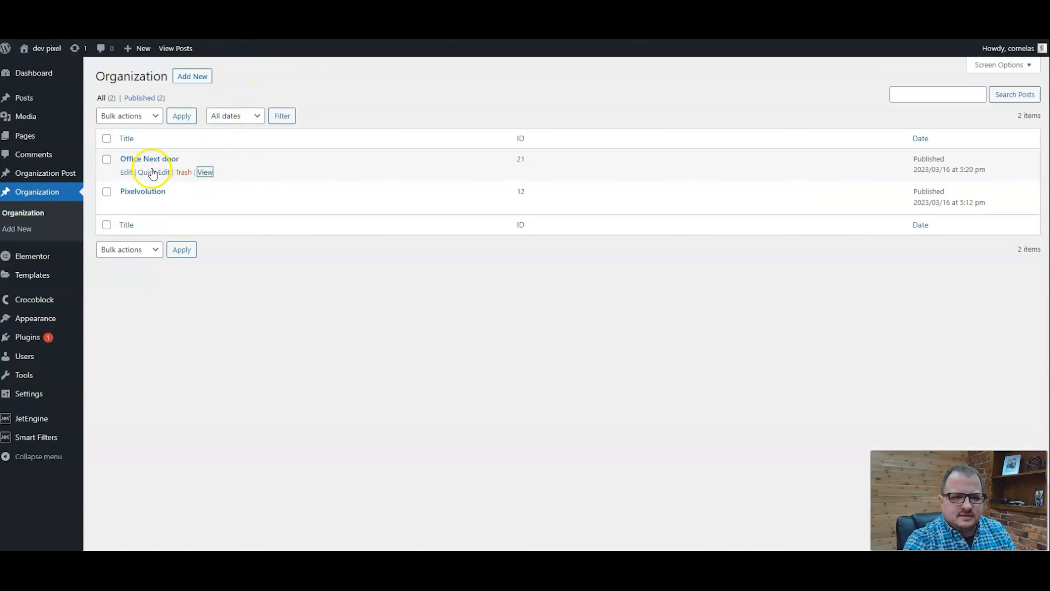
- Enable the Forms (Legacy) module in the JetEngine dashboard and save the module settings
{"action": "mouse_move", "coordinate": [43, 420]}
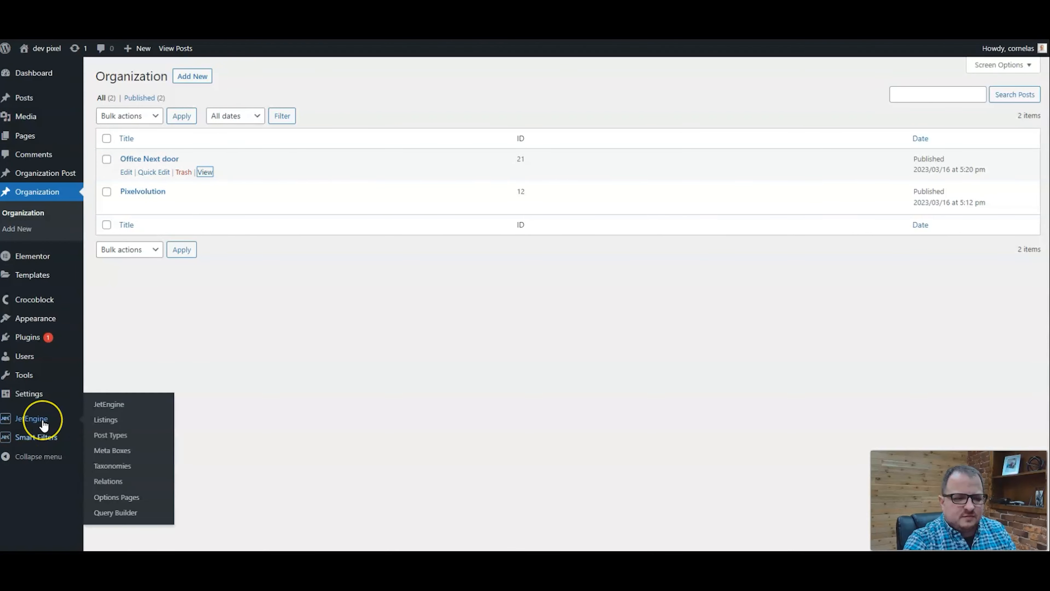
{"action": "left_click", "coordinate": [114, 408]}
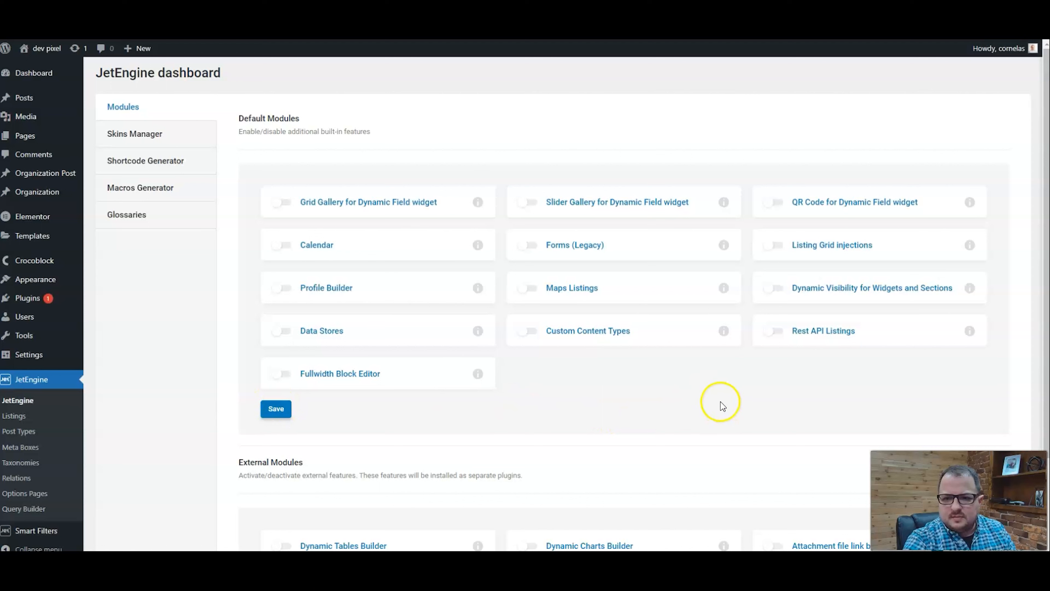
{"action": "left_click", "coordinate": [529, 245]}
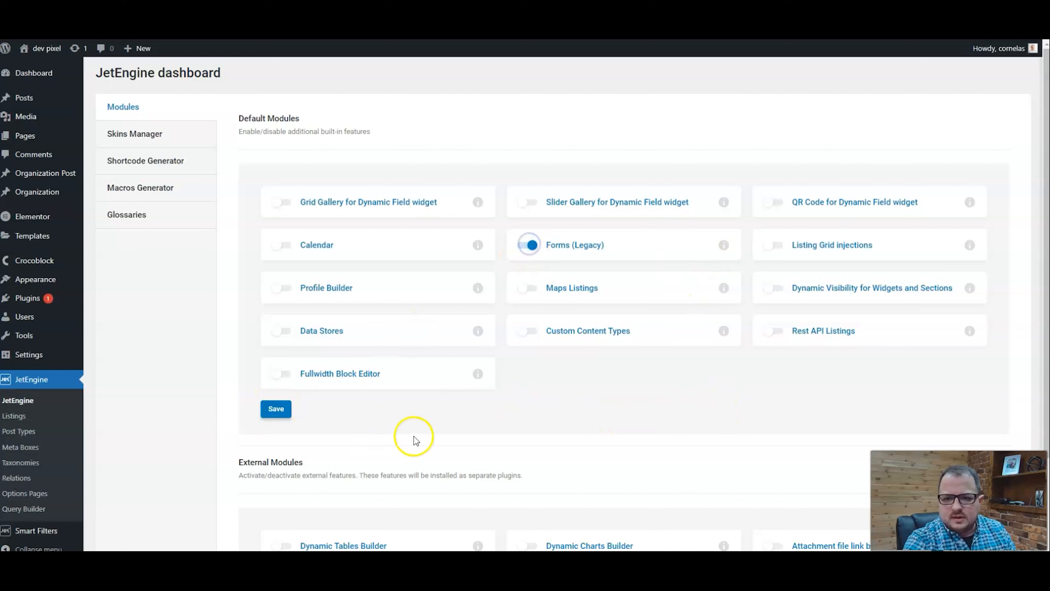
{"action": "left_click", "coordinate": [279, 409]}
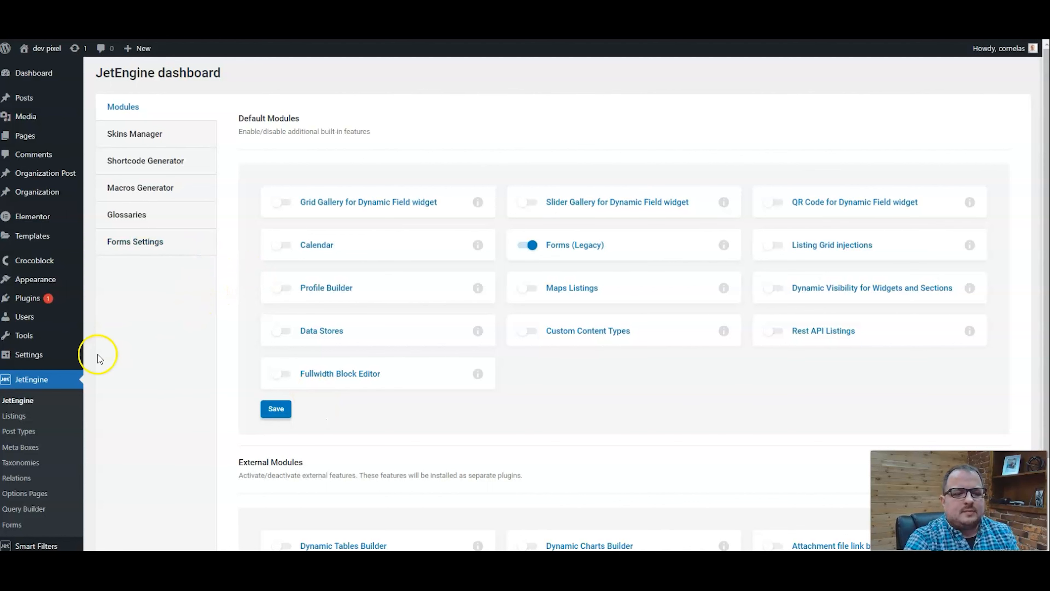
- Create a new JetEngine form titled "Post form"
{"action": "left_click", "coordinate": [17, 525]}
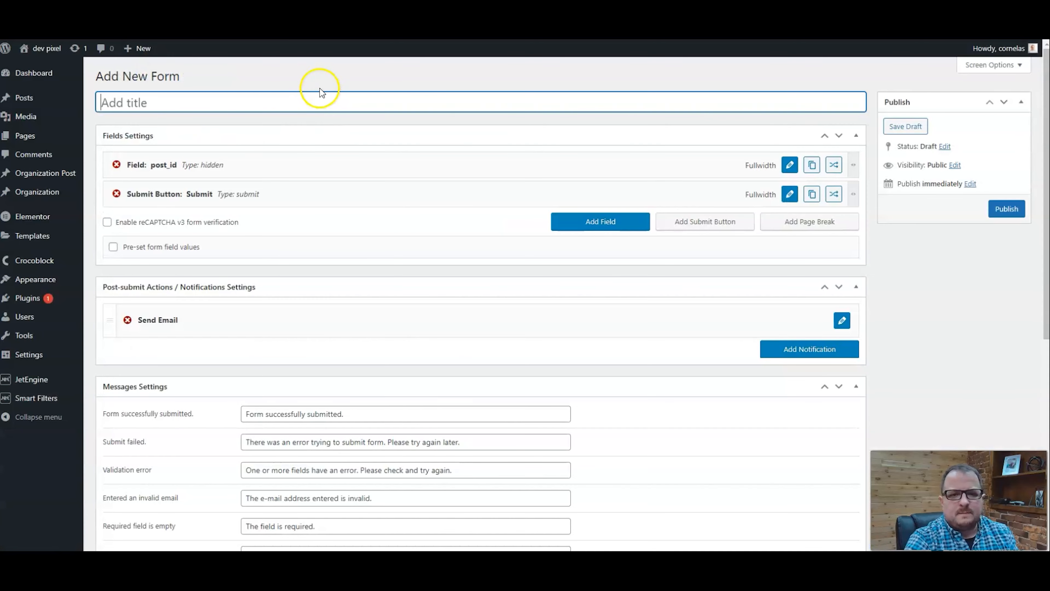
{"action": "left_click", "coordinate": [235, 94]}
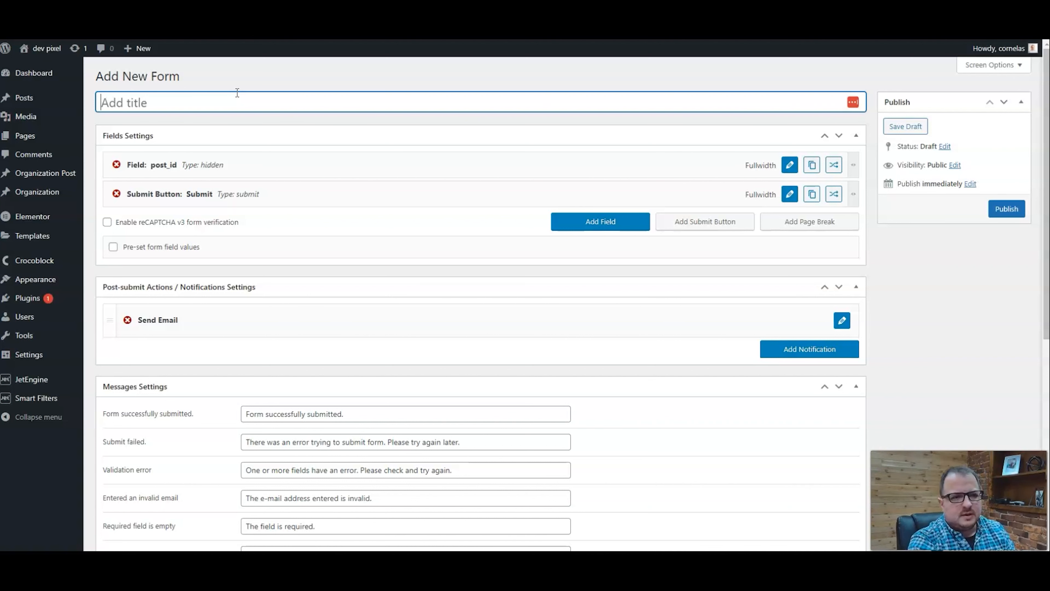
{"action": "type", "text": "Post form"}
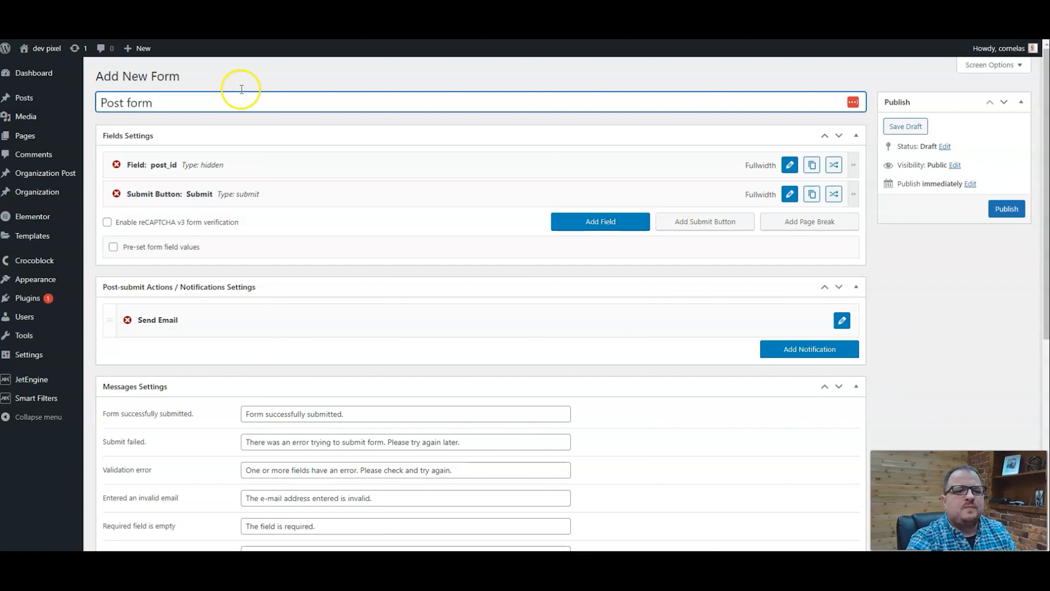
{"action": "left_click", "coordinate": [163, 166]}
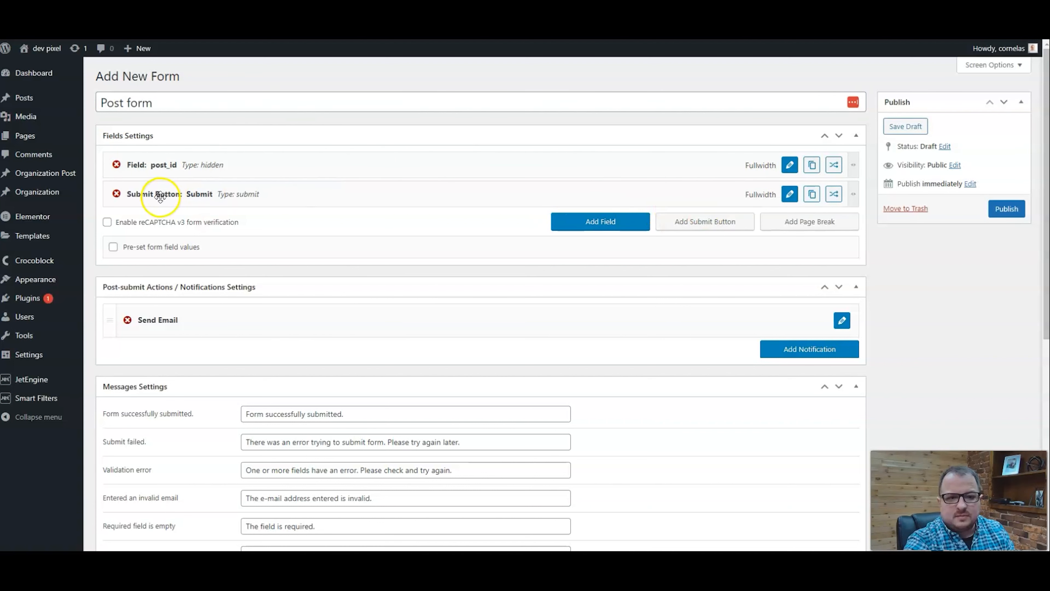
- Add a field between the post_id field and the submit button and set its type to WYSIWYG
{"action": "left_click", "coordinate": [616, 221]}
{"action": "left_click_drag", "start_coordinate": [133, 223], "coordinate": [134, 190]}
{"action": "left_click", "coordinate": [786, 191]}
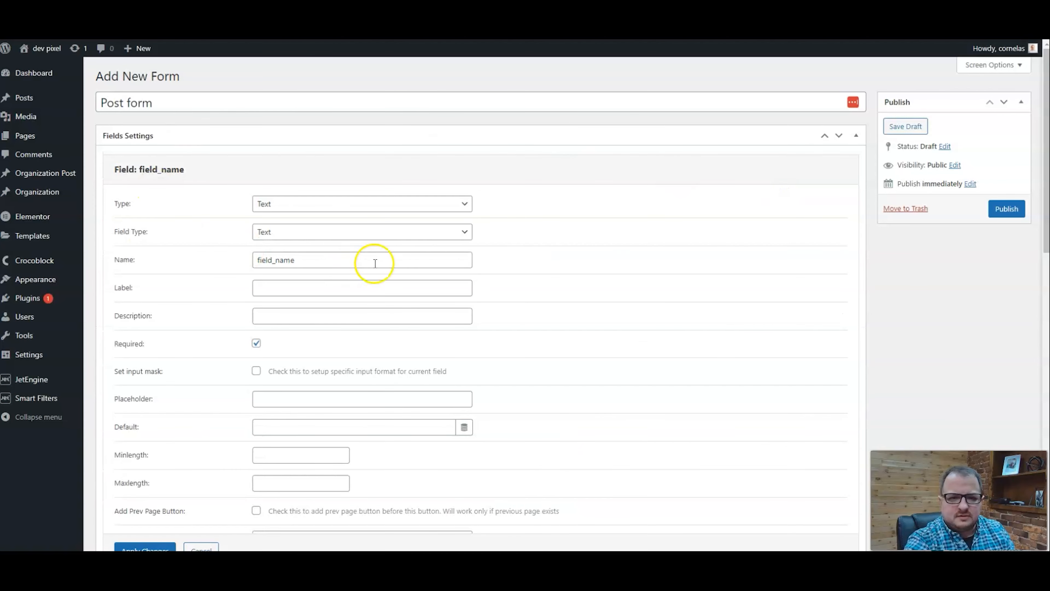
{"action": "left_click", "coordinate": [351, 205]}
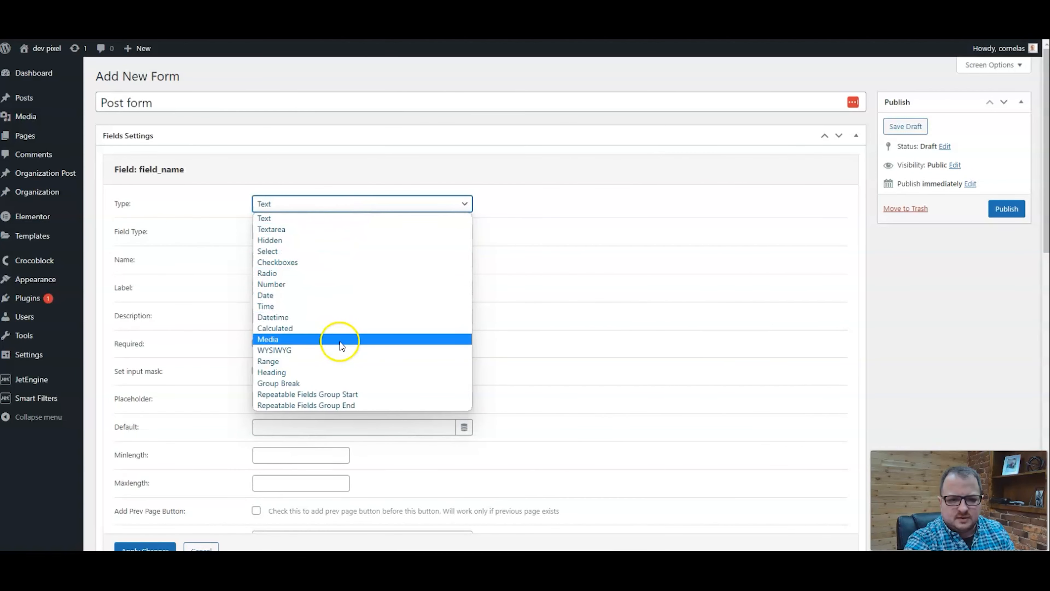
{"action": "left_click", "coordinate": [339, 350]}
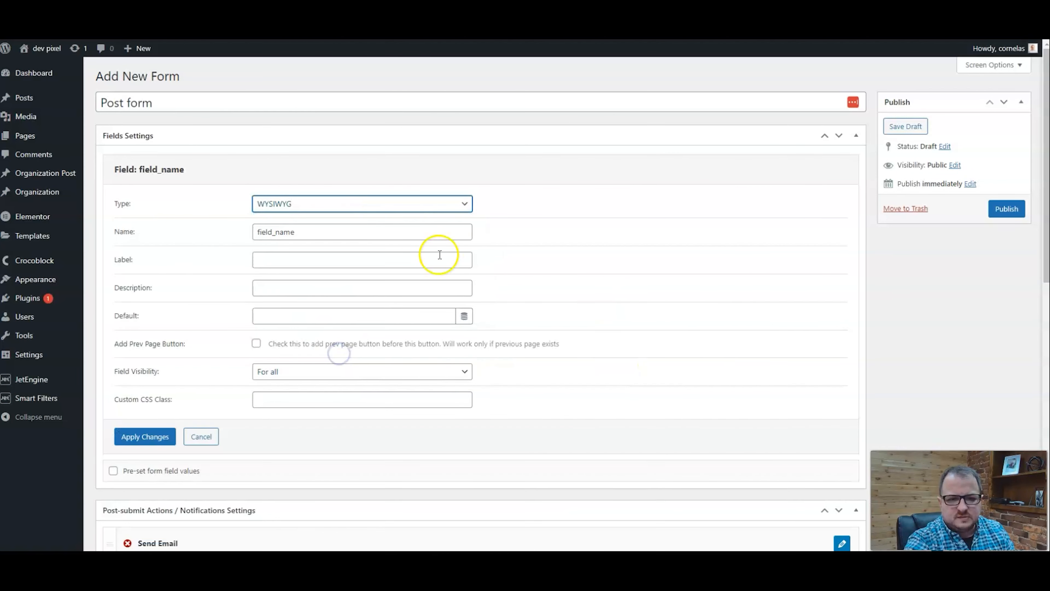
- Name the WYSIWYG field post_content with the label "Your Post", apply the changes and publish the form
{"action": "left_click_drag", "start_coordinate": [316, 232], "coordinate": [161, 235]}
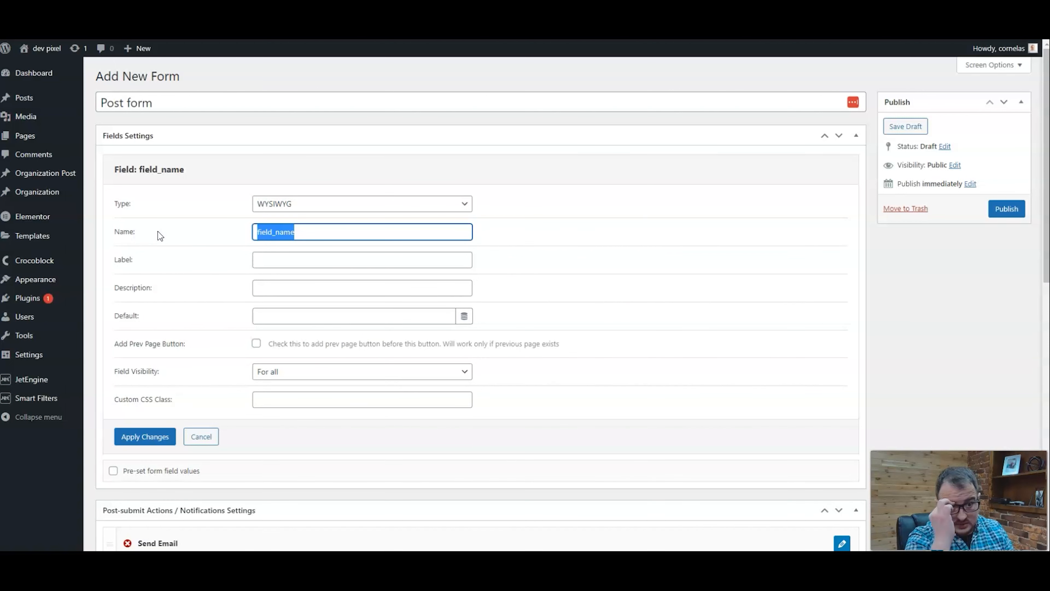
{"action": "type", "text": "post_content"}
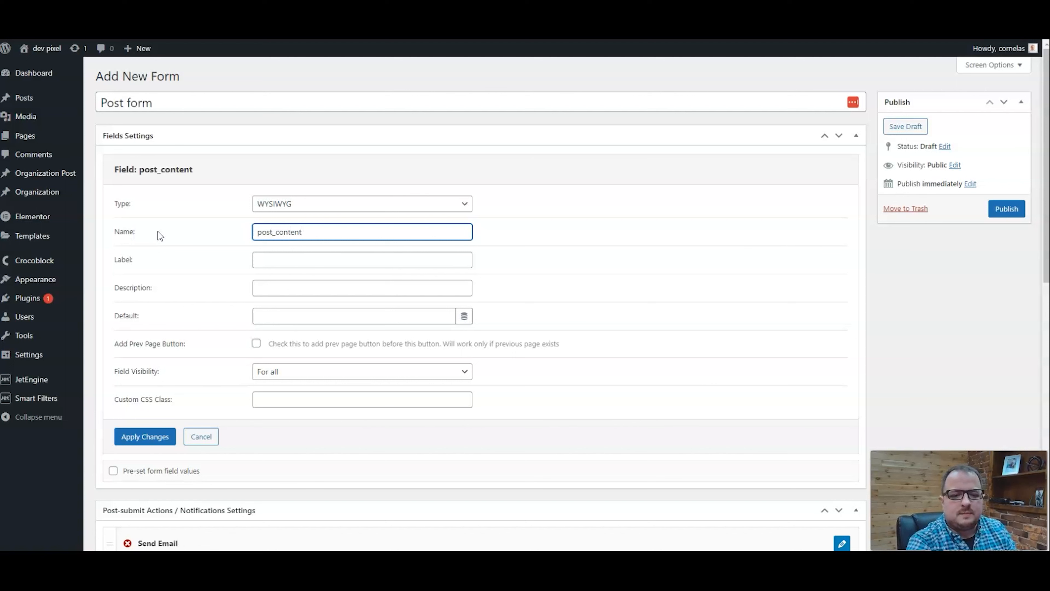
{"action": "left_click", "coordinate": [303, 260]}
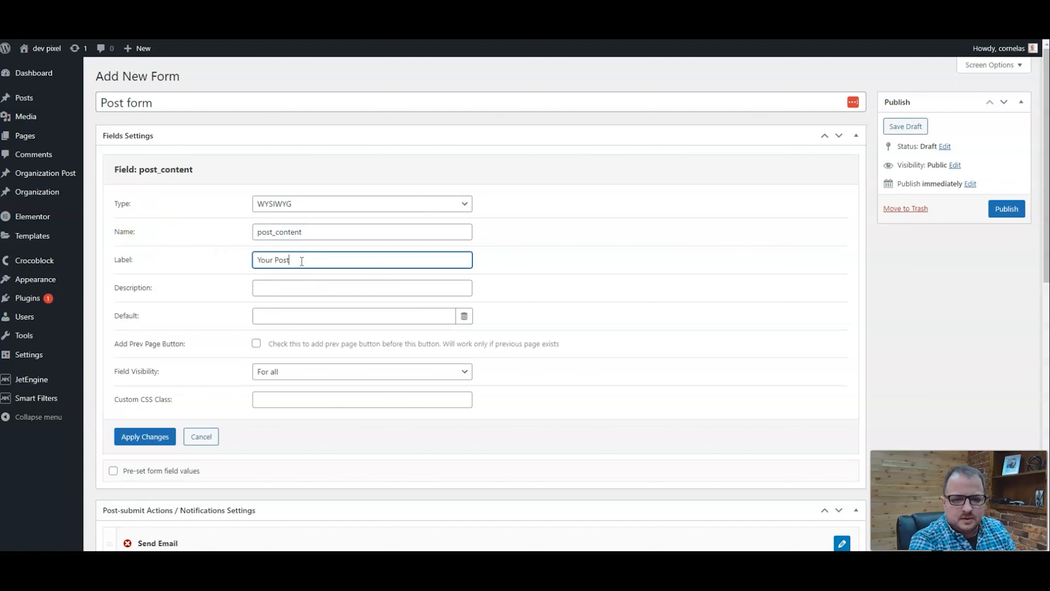
{"action": "left_click", "coordinate": [153, 436]}
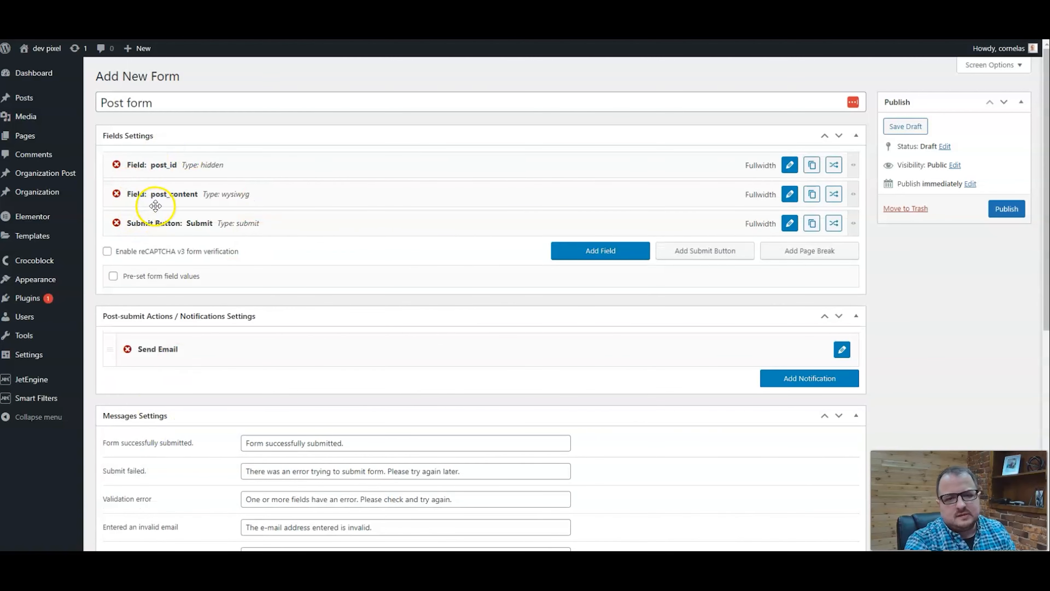
{"action": "left_click", "coordinate": [1008, 210]}
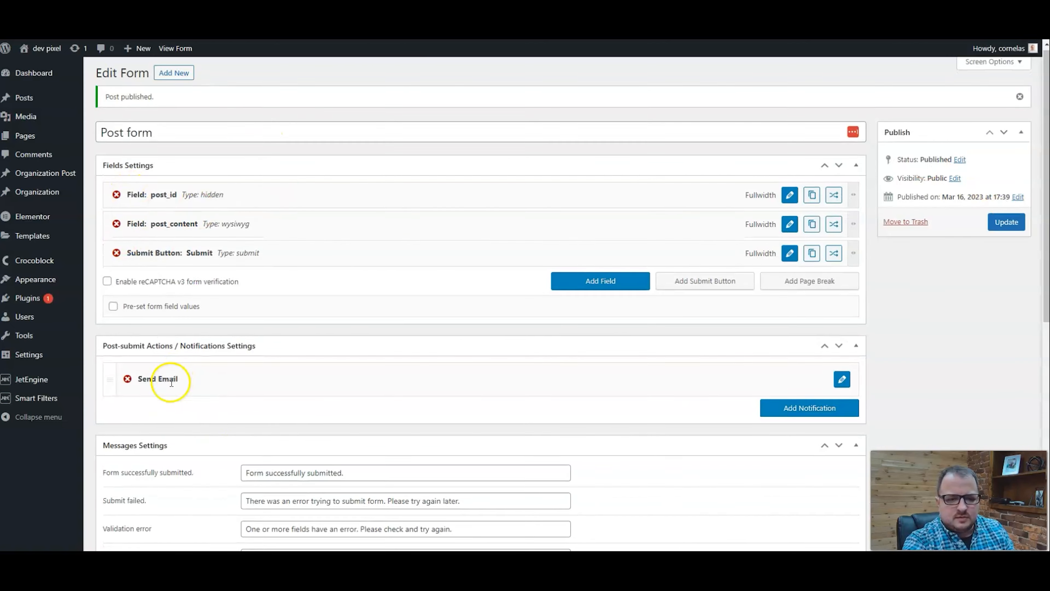
- Replace the form's default Send Email notification with a new one of type Insert/Update Post
{"action": "scroll", "coordinate": [165, 372], "scroll_direction": "down", "scroll_amount": 1}
{"action": "left_click", "coordinate": [127, 327]}
{"action": "left_click", "coordinate": [585, 89]}
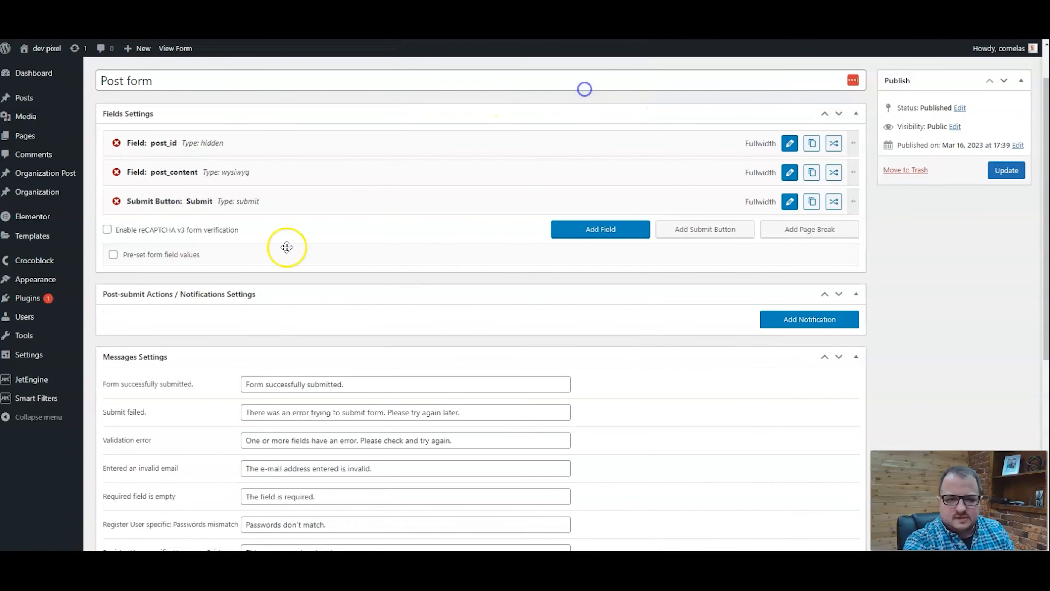
{"action": "left_click", "coordinate": [833, 323]}
{"action": "left_click", "coordinate": [842, 327]}
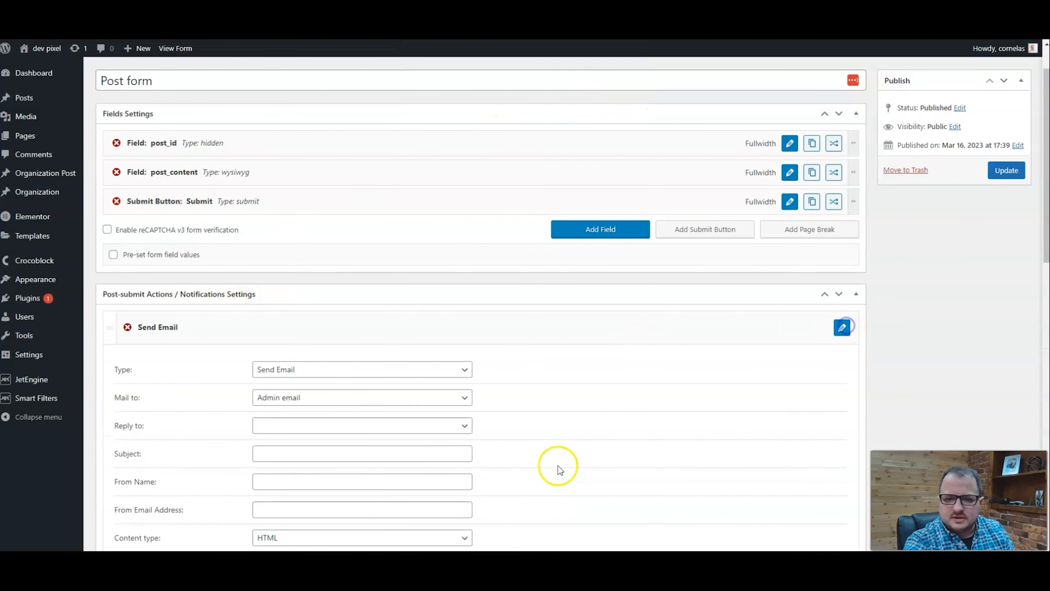
{"action": "scroll", "coordinate": [314, 380], "scroll_direction": "down", "scroll_amount": 3}
{"action": "left_click", "coordinate": [335, 259]}
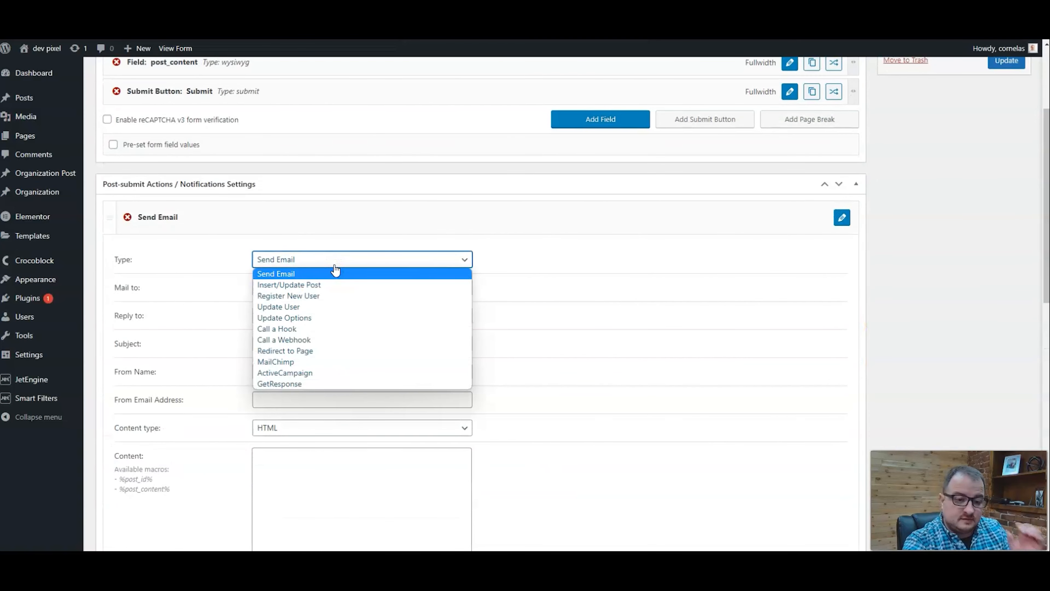
{"action": "left_click", "coordinate": [333, 285]}
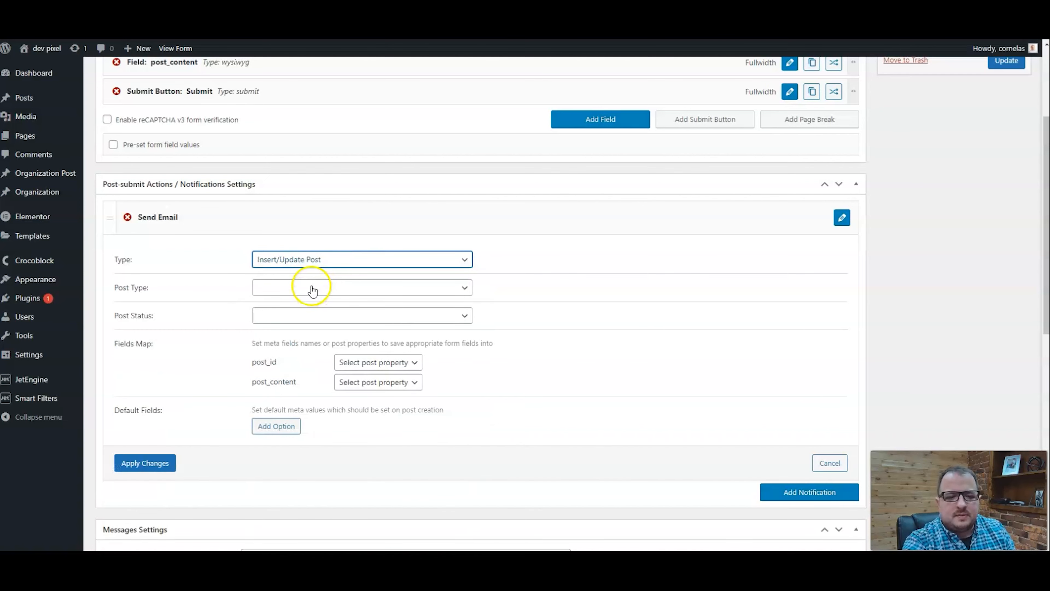
- Set the notification's post type to Organization Post and its post status to Published
{"action": "left_click", "coordinate": [397, 290]}
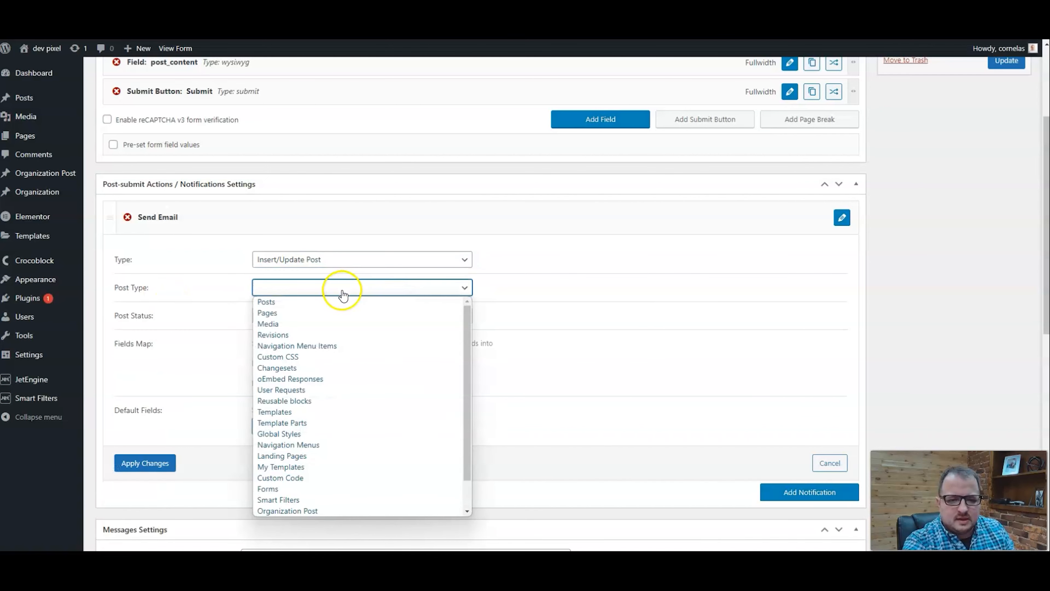
{"action": "left_click", "coordinate": [310, 509]}
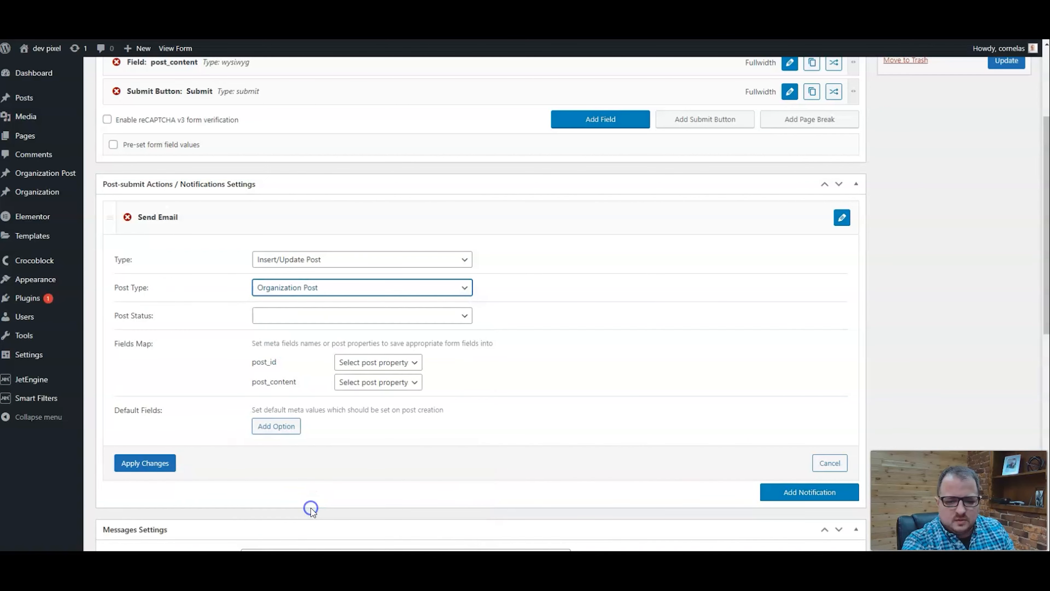
{"action": "left_click", "coordinate": [288, 315]}
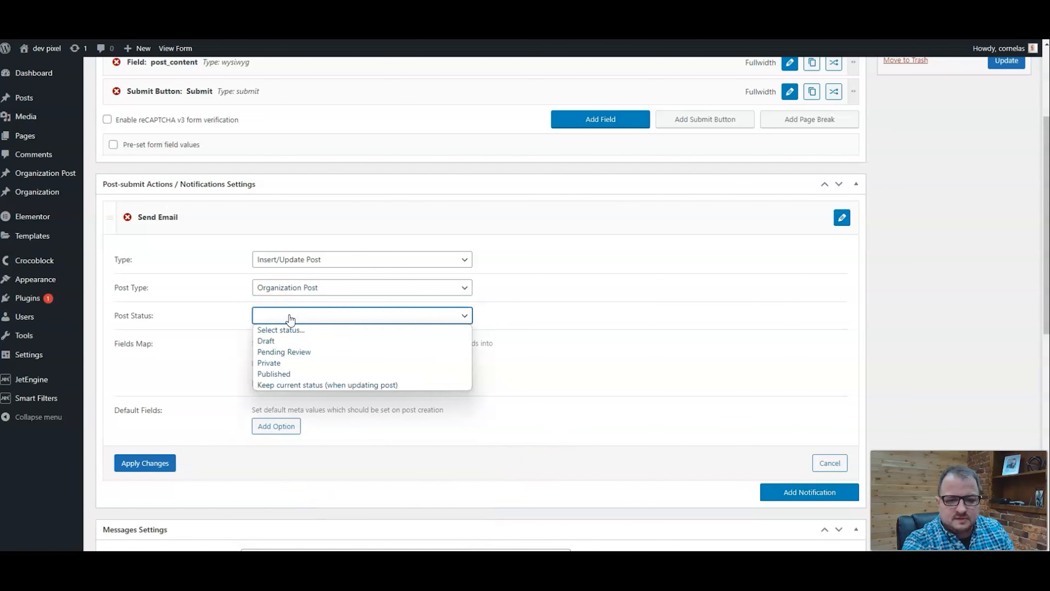
{"action": "left_click", "coordinate": [286, 375]}
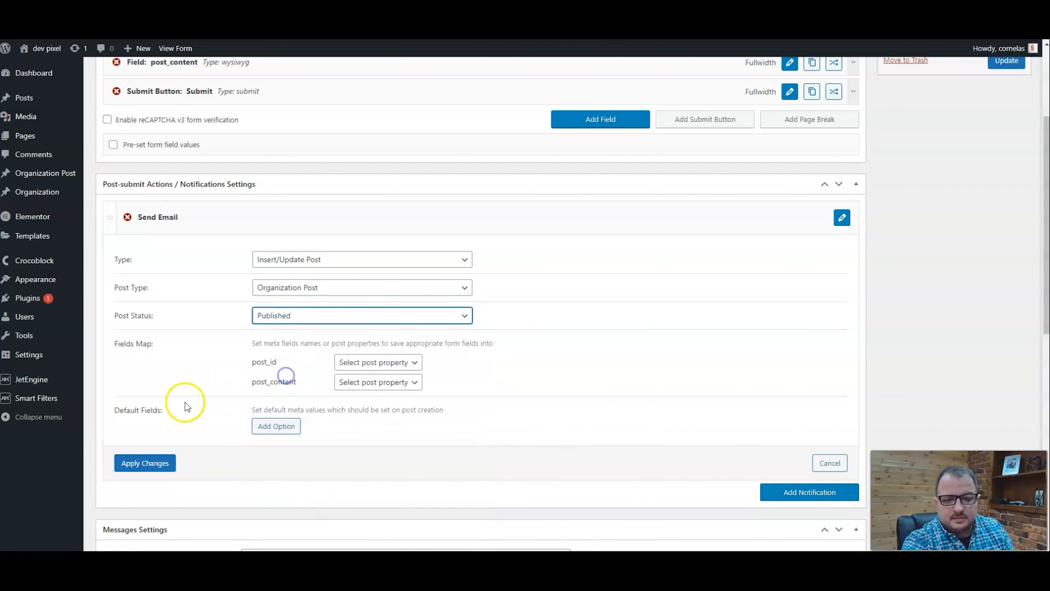
{"action": "left_click", "coordinate": [185, 402]}
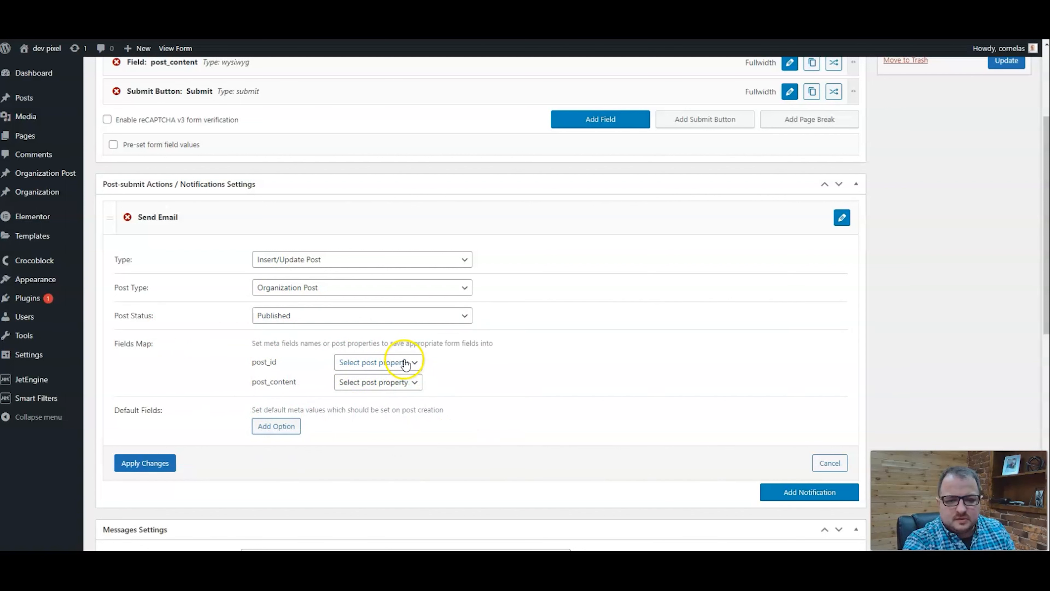
- Map post_id to the post meta field org-id and post_content to Post Content in the notification's fields map
{"action": "left_click", "coordinate": [391, 362]}
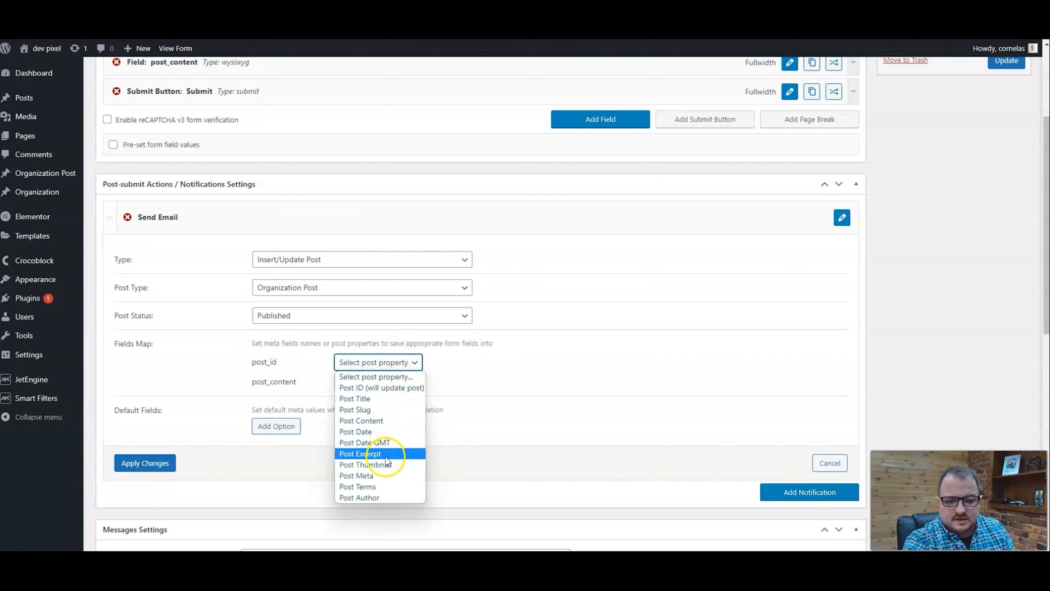
{"action": "left_click", "coordinate": [390, 475]}
{"action": "left_click", "coordinate": [456, 363]}
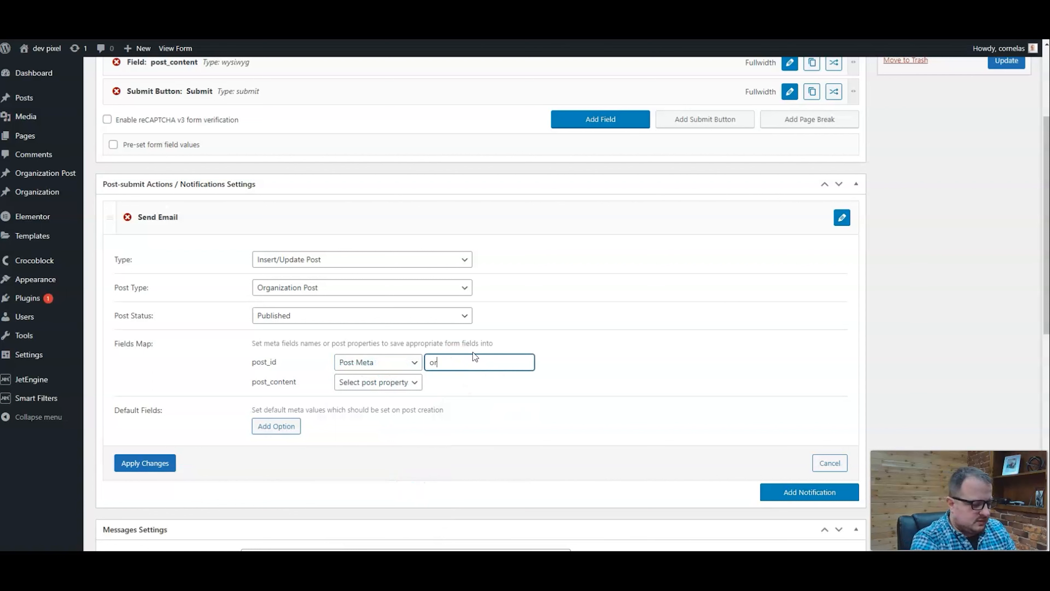
{"action": "left_click", "coordinate": [414, 381]}
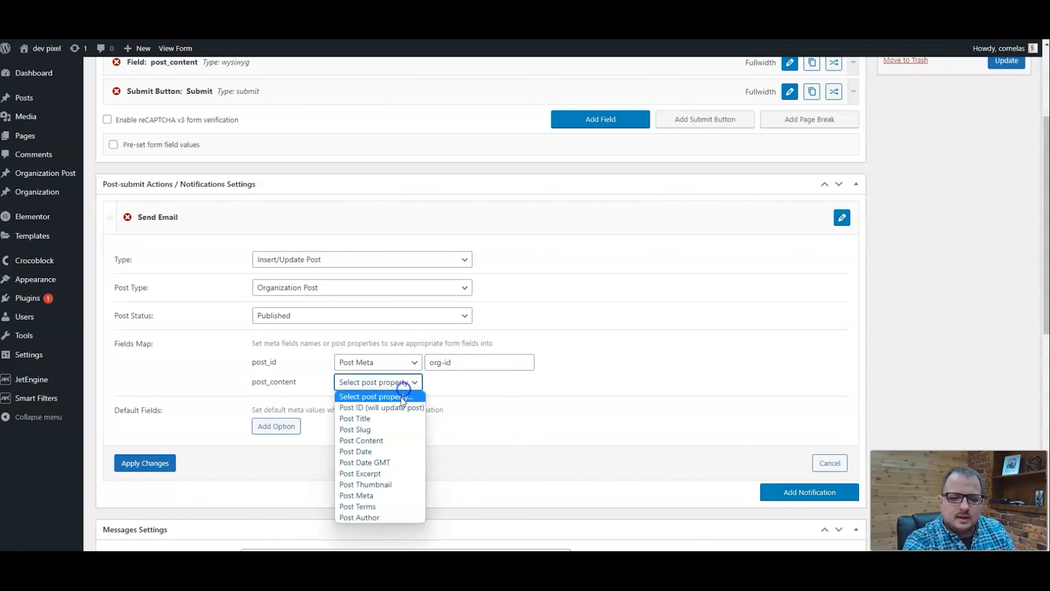
{"action": "left_click", "coordinate": [391, 440]}
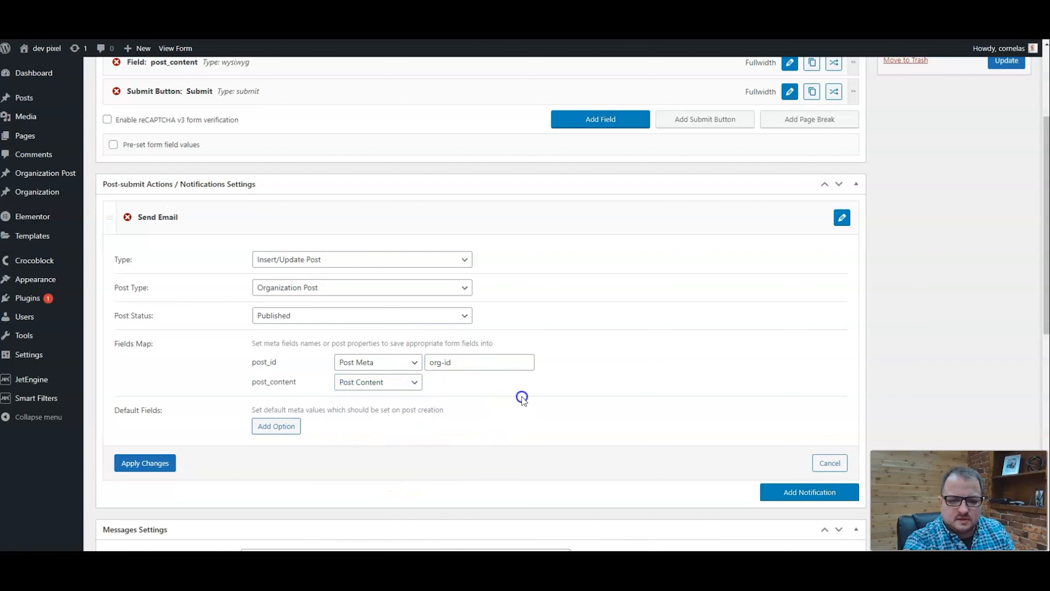
- Apply the Insert/Update Post notification changes, update the form and review the saved notification settings
{"action": "left_click", "coordinate": [161, 465]}
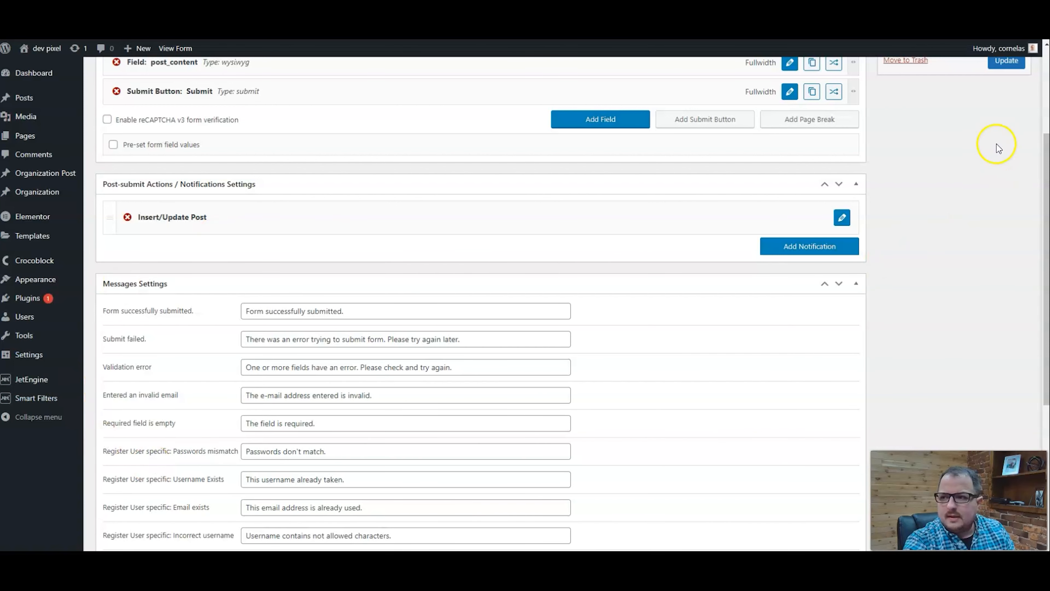
{"action": "left_click", "coordinate": [1006, 60]}
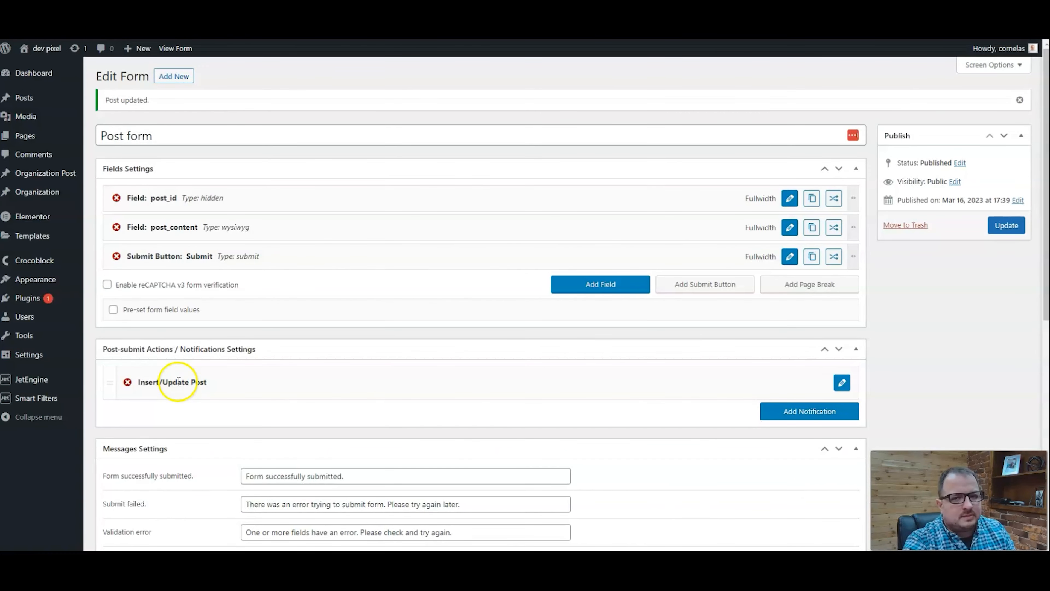
{"action": "left_click", "coordinate": [834, 379]}
{"action": "scroll", "coordinate": [668, 421], "scroll_direction": "down", "scroll_amount": 6}
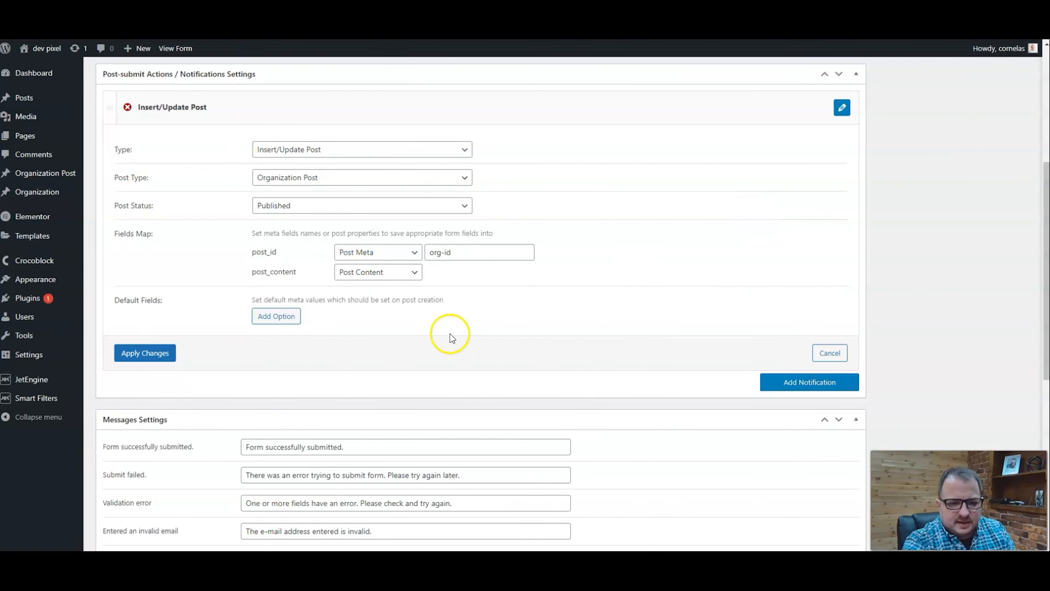
{"action": "scroll", "coordinate": [344, 340], "scroll_direction": "up", "scroll_amount": 6}
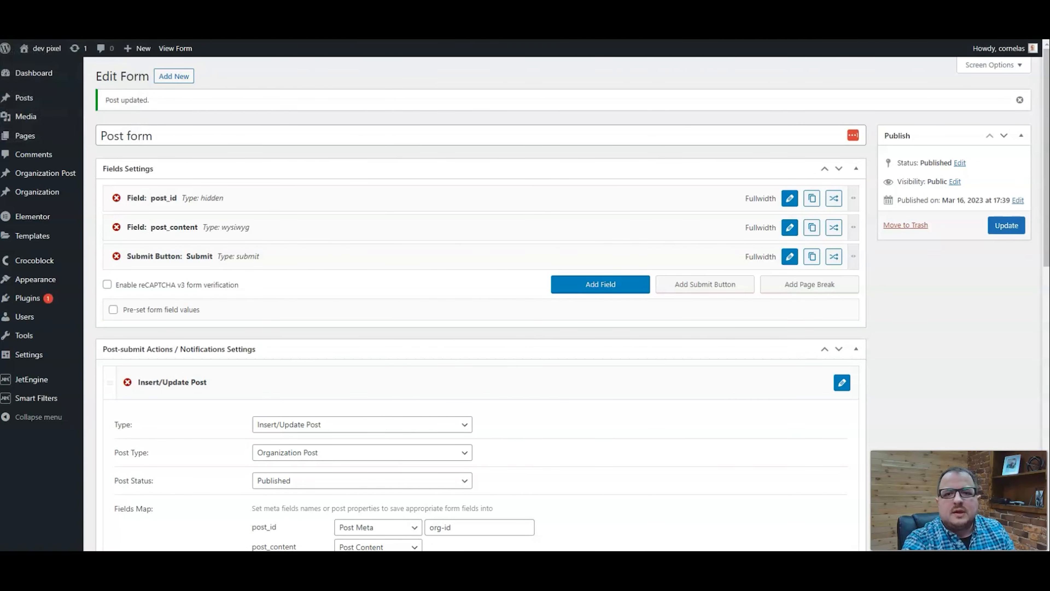
- Open the Elementor Single Post #18 template for editing and place JetEngine's Form widget below the posts listing
{"action": "left_click", "coordinate": [495, 35]}
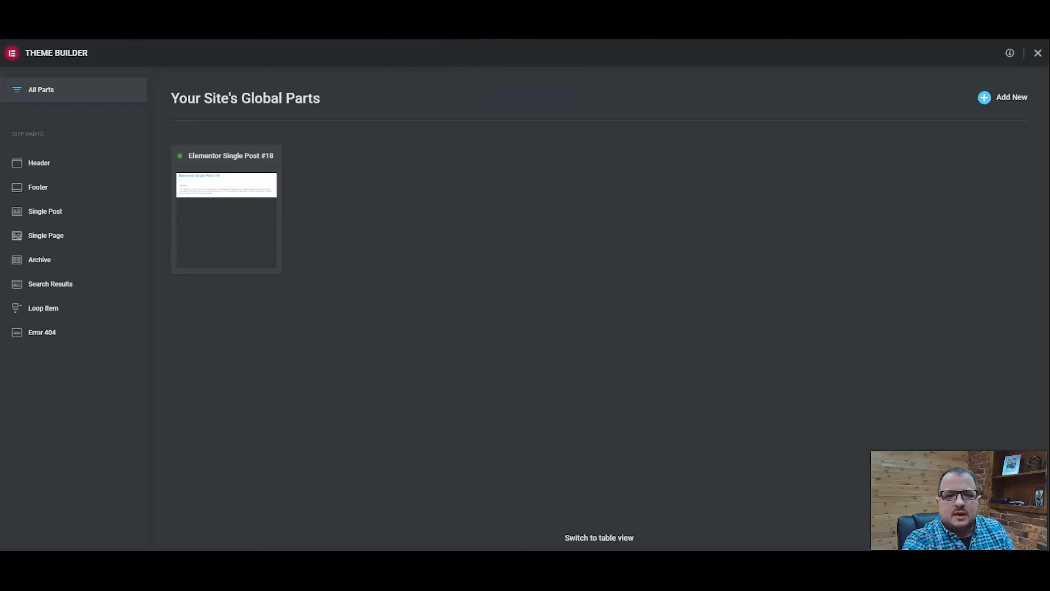
{"action": "left_click", "coordinate": [196, 184]}
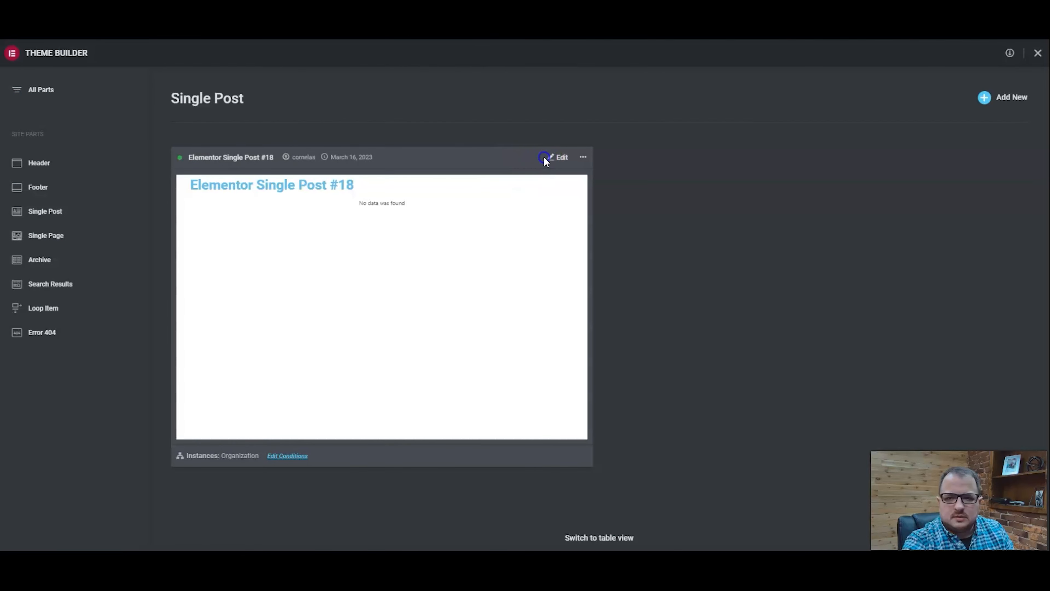
{"action": "left_click", "coordinate": [552, 161]}
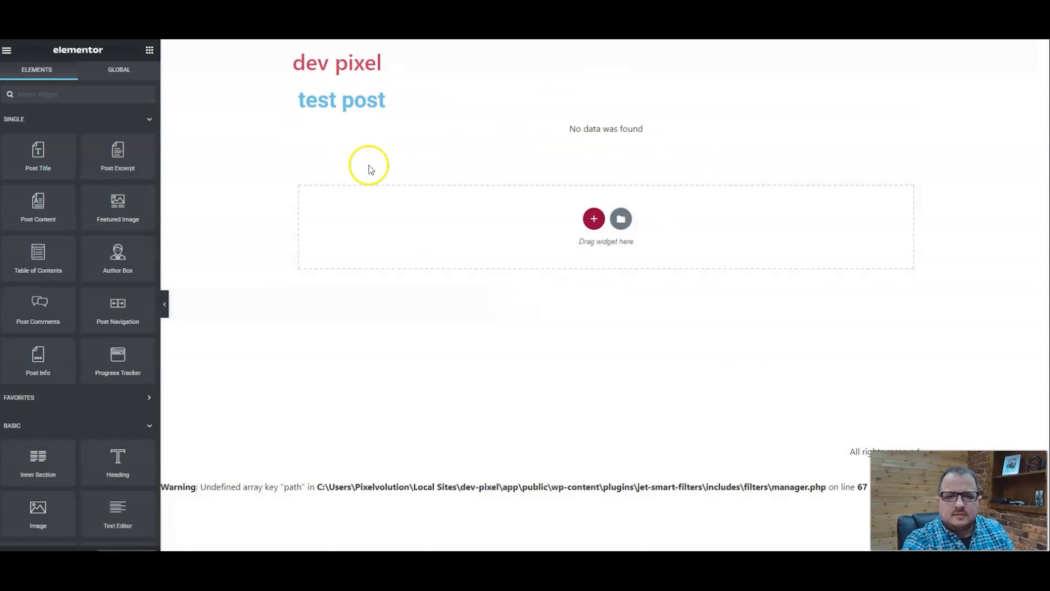
{"action": "left_click", "coordinate": [80, 95]}
{"action": "type", "text": "f"}
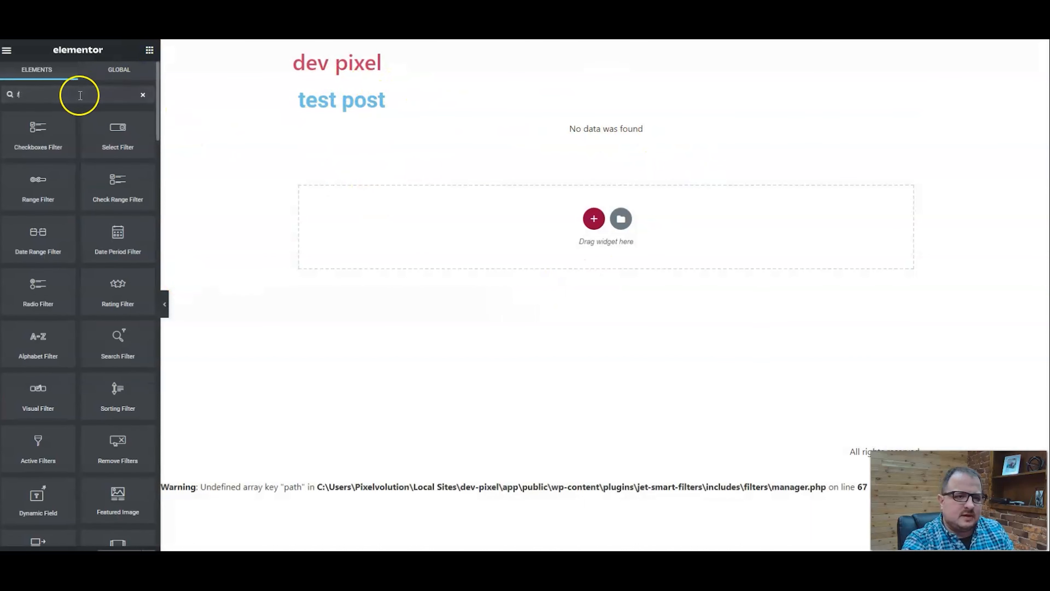
{"action": "type", "text": "orm"}
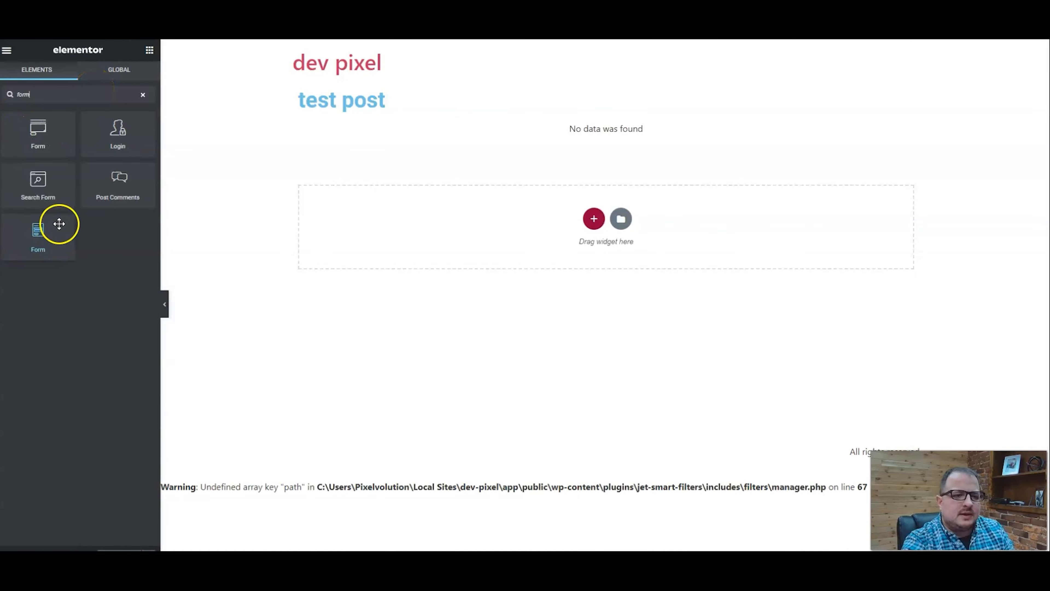
{"action": "left_click_drag", "start_coordinate": [46, 235], "coordinate": [581, 134]}
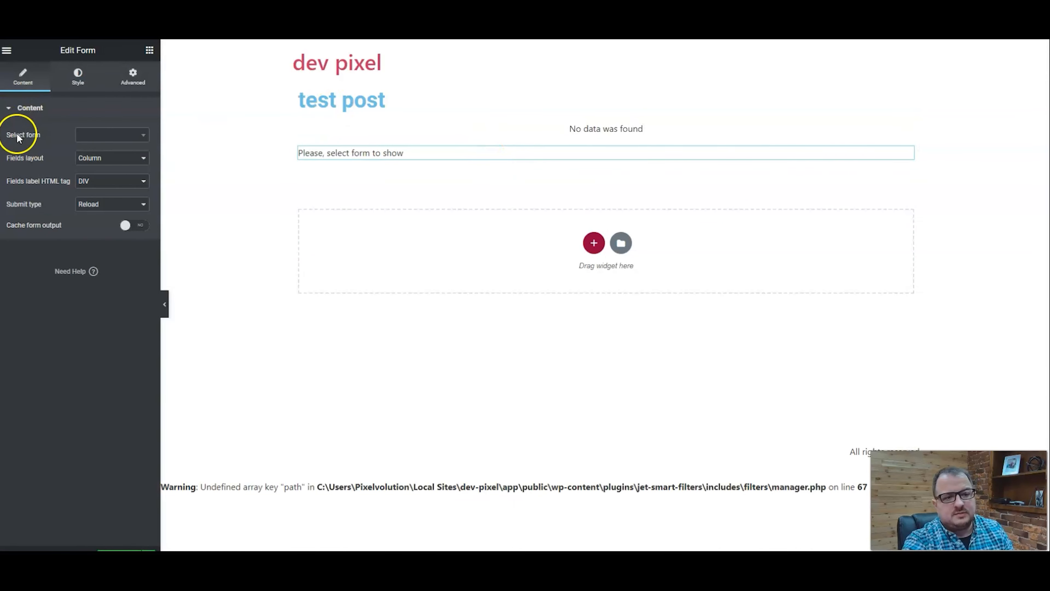
- Set the Form widget to show Post form, and check the form on the Pixelvolution organization page
{"action": "left_click", "coordinate": [86, 136]}
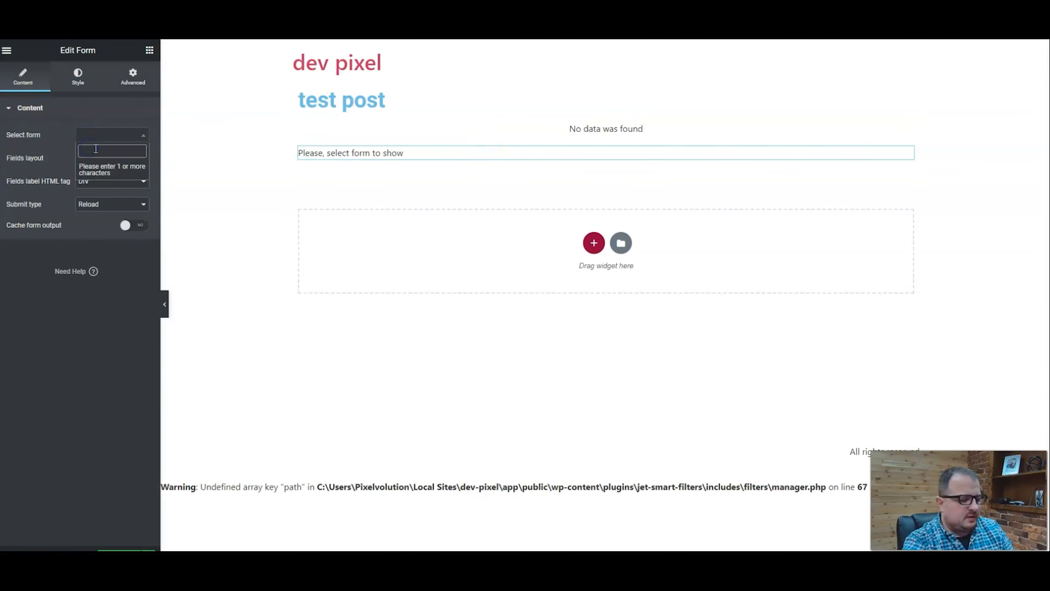
{"action": "type", "text": "po"}
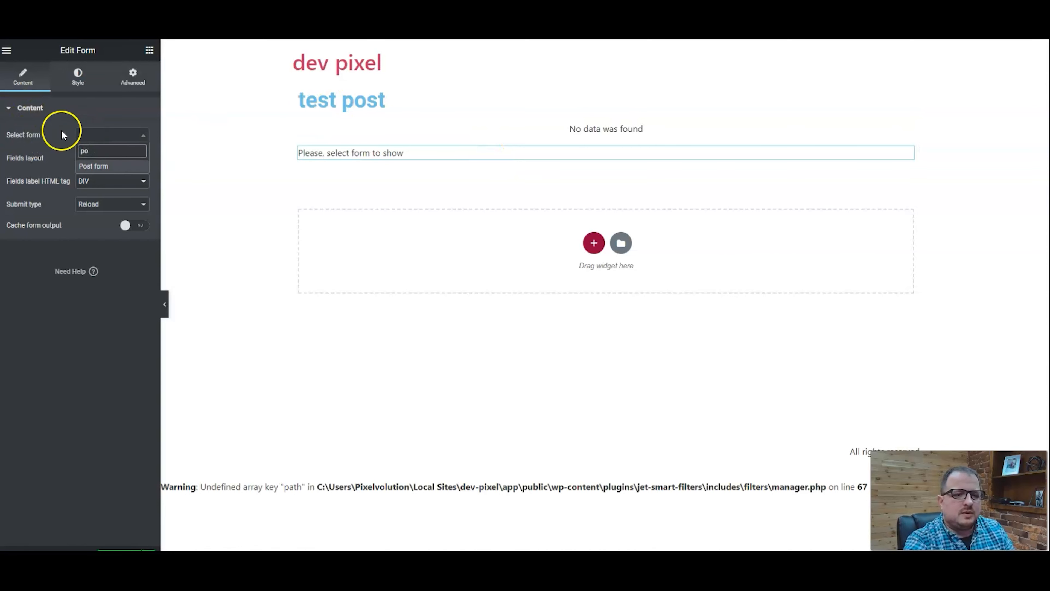
{"action": "left_click", "coordinate": [105, 166]}
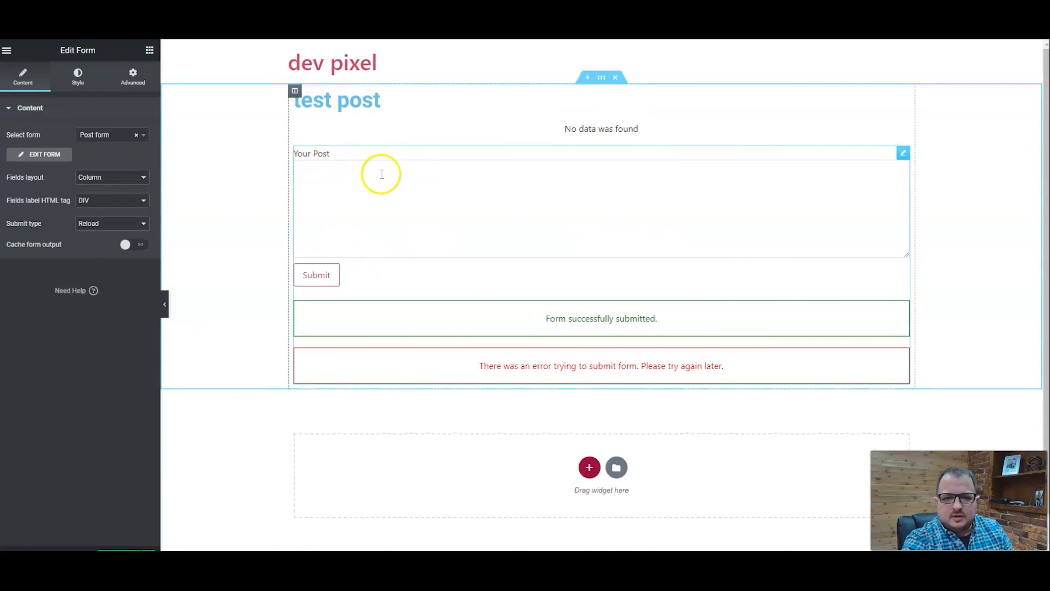
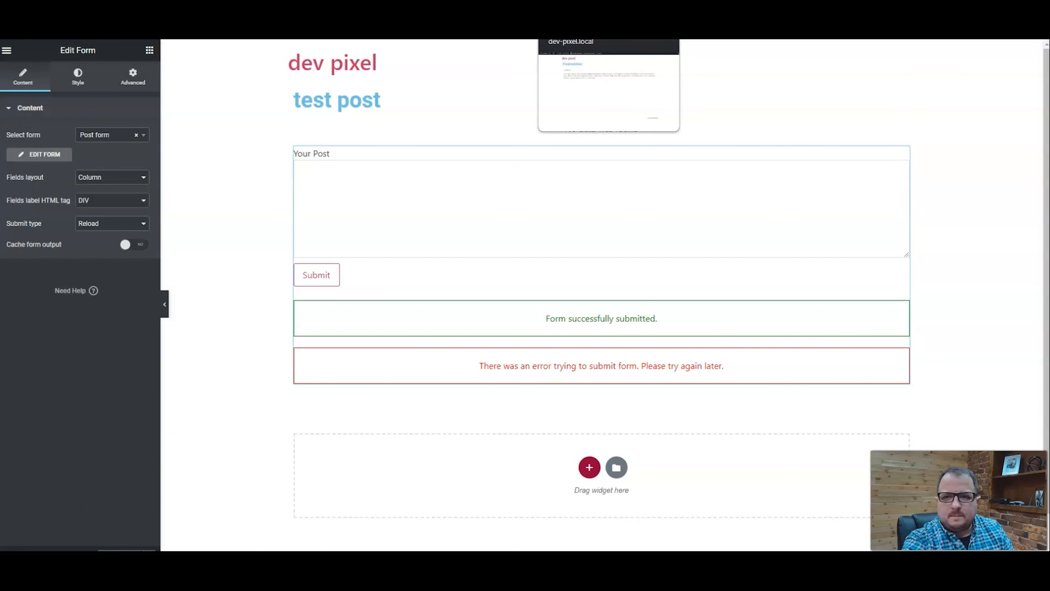
{"action": "left_click", "coordinate": [578, 15]}
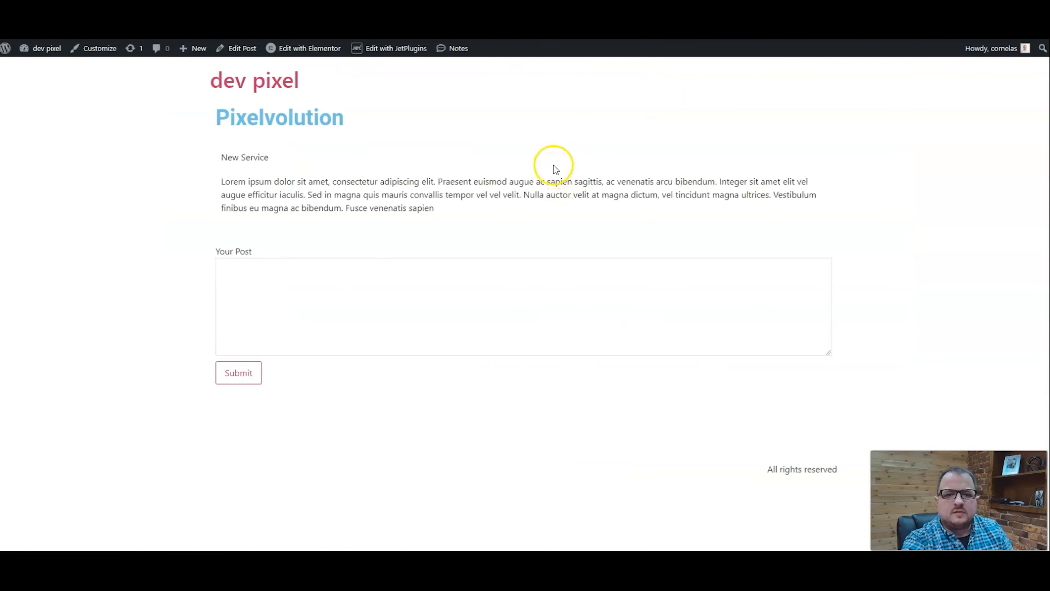
{"action": "left_click", "coordinate": [248, 301]}
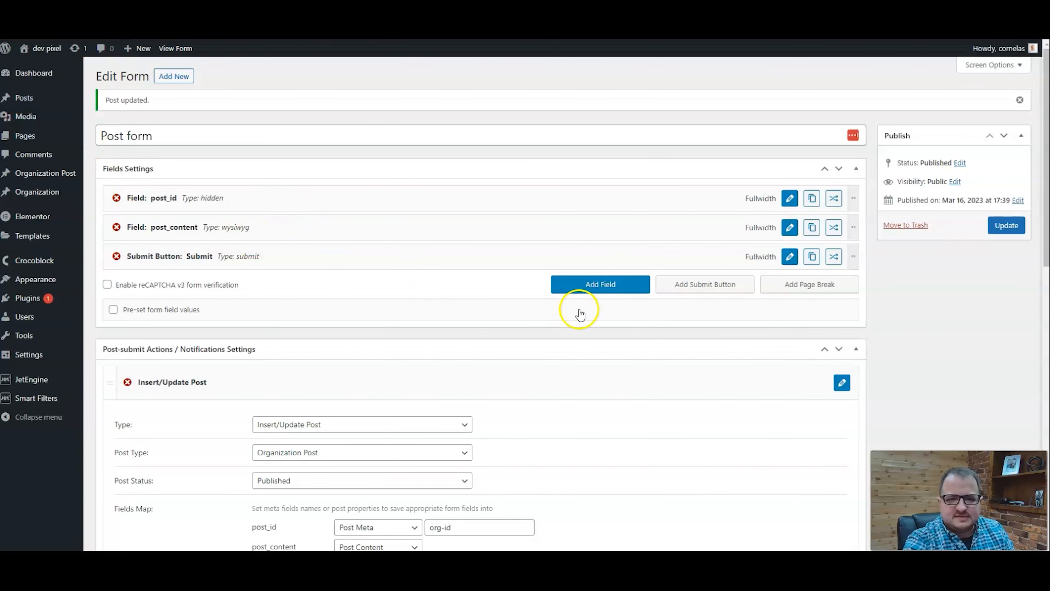
- Add a text field to Post form between post_id and post_content and name it org_post_title
{"action": "left_click", "coordinate": [587, 285]}
{"action": "left_click_drag", "start_coordinate": [122, 285], "coordinate": [139, 227]}
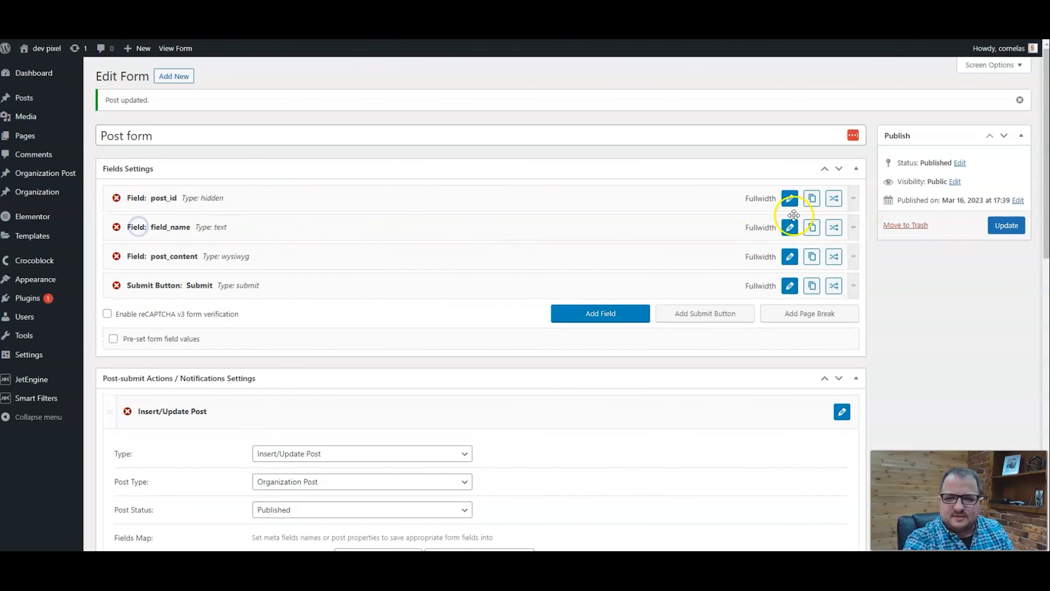
{"action": "left_click", "coordinate": [790, 227]}
{"action": "left_click_drag", "start_coordinate": [304, 295], "coordinate": [90, 293]}
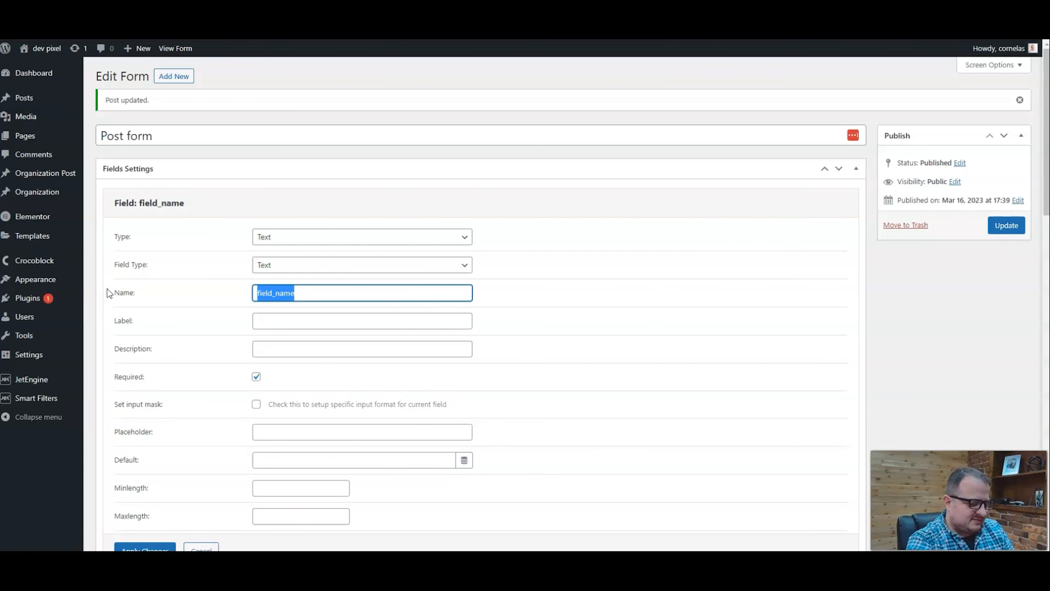
{"action": "type", "text": "org_post_title"}
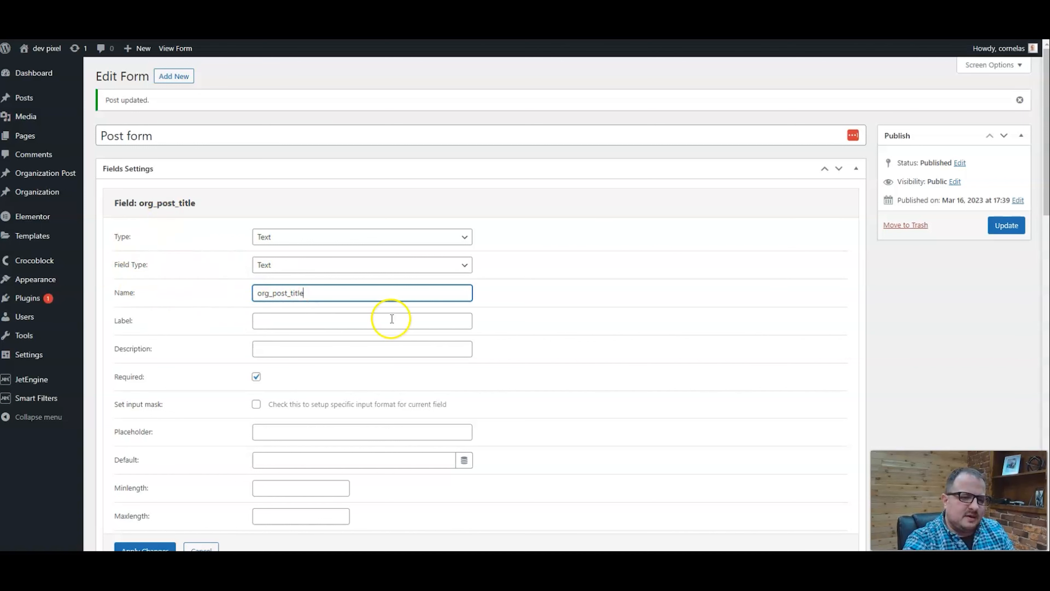
{"action": "left_click_drag", "start_coordinate": [339, 298], "coordinate": [175, 293]}
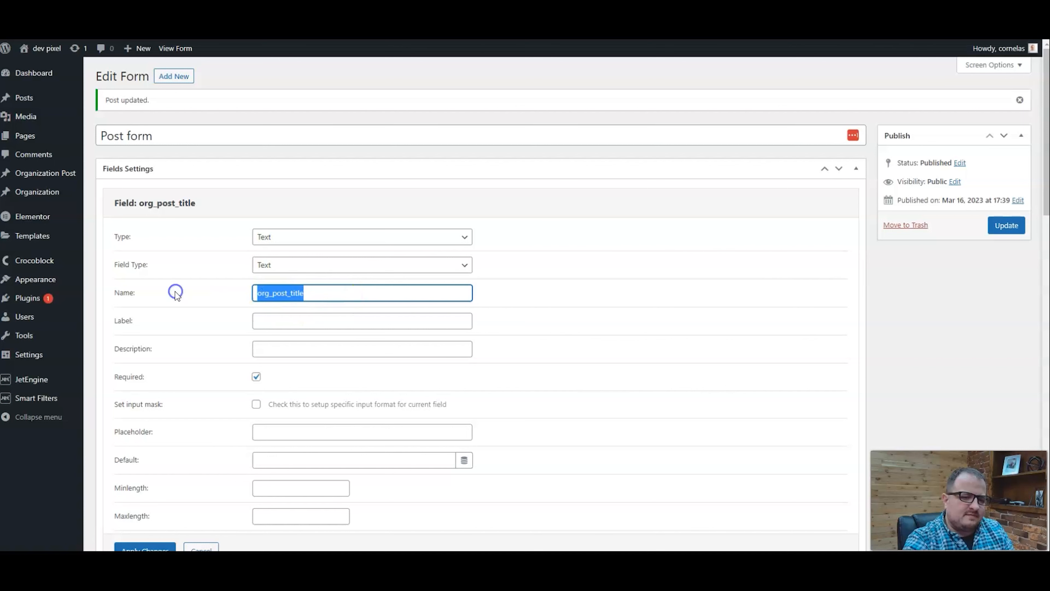
{"action": "left_click", "coordinate": [175, 293]}
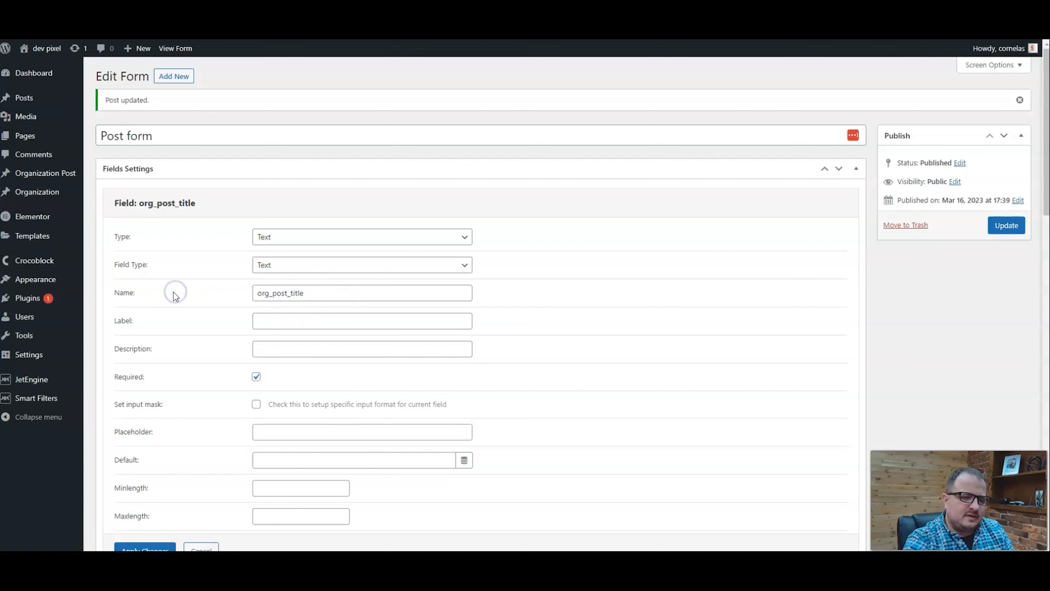
{"action": "left_click", "coordinate": [265, 293]}
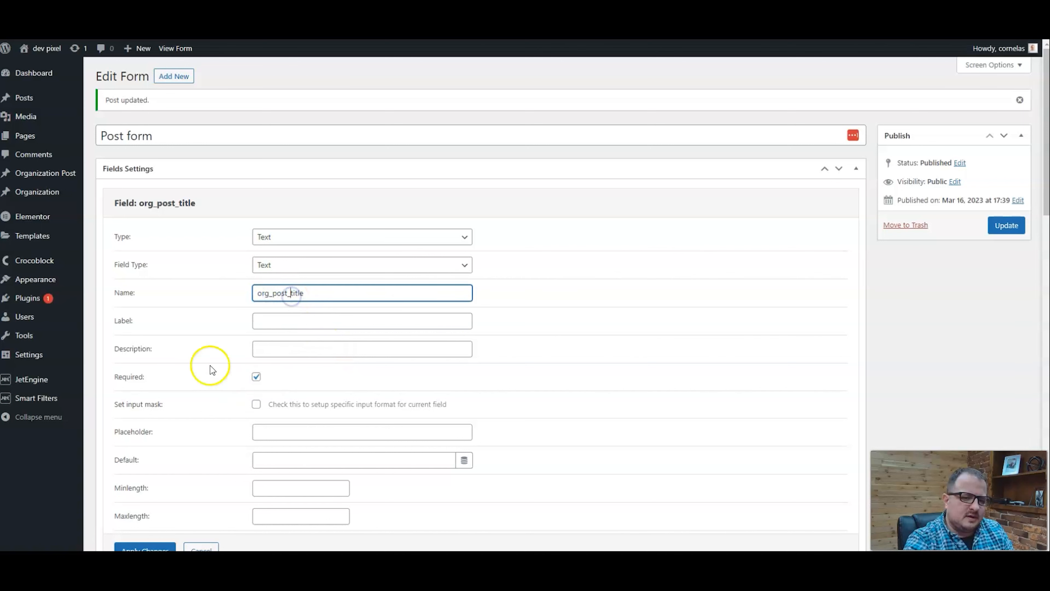
{"action": "left_click", "coordinate": [288, 322]}
{"action": "left_click", "coordinate": [270, 293]}
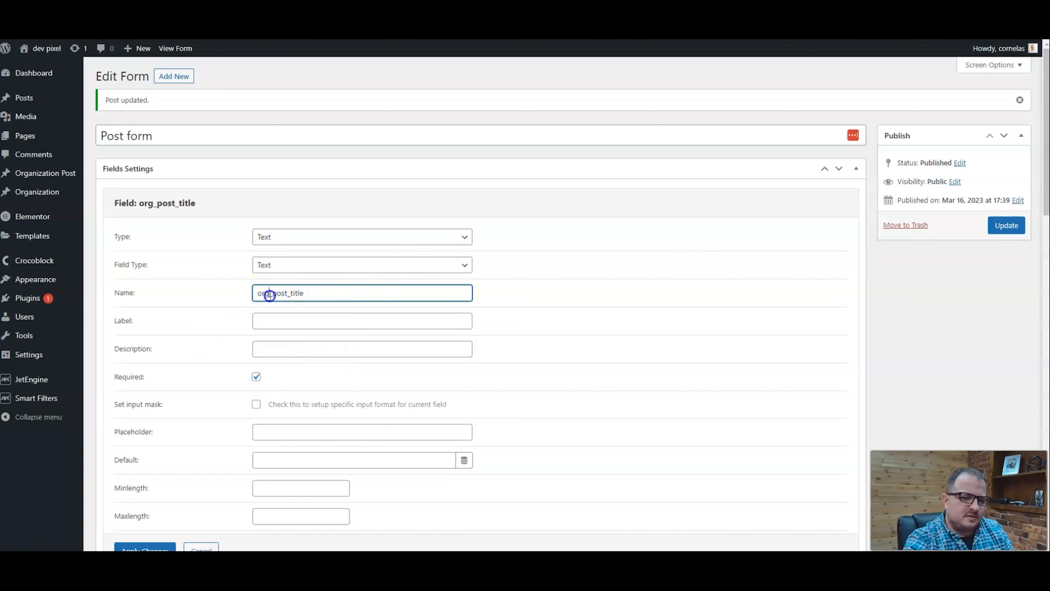
{"action": "key", "text": "Delete"}
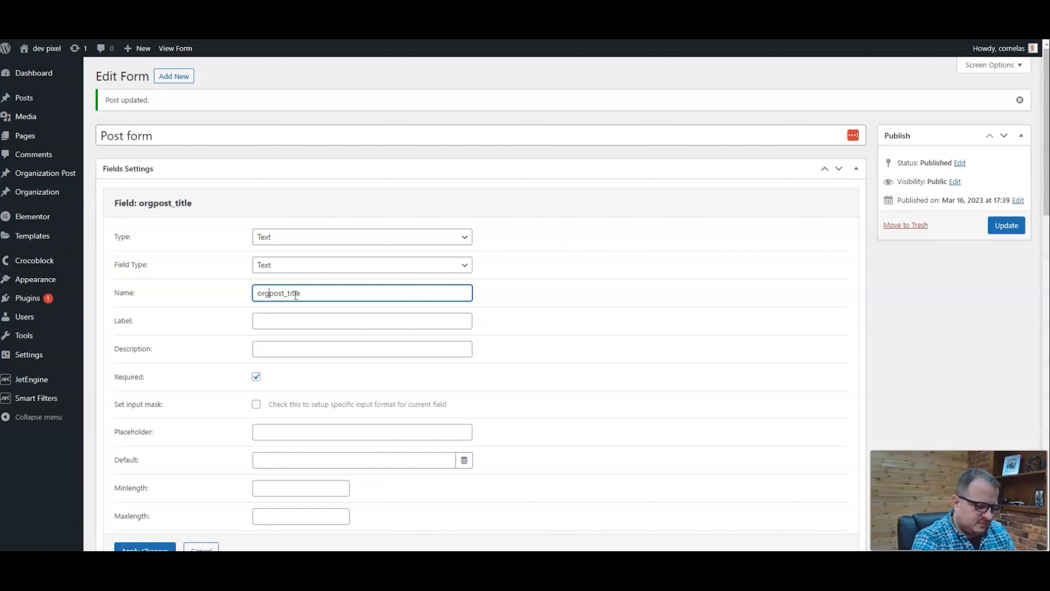
{"action": "type", "text": "_"}
{"action": "key", "text": "BackSpace"}
{"action": "type", "text": "_"}
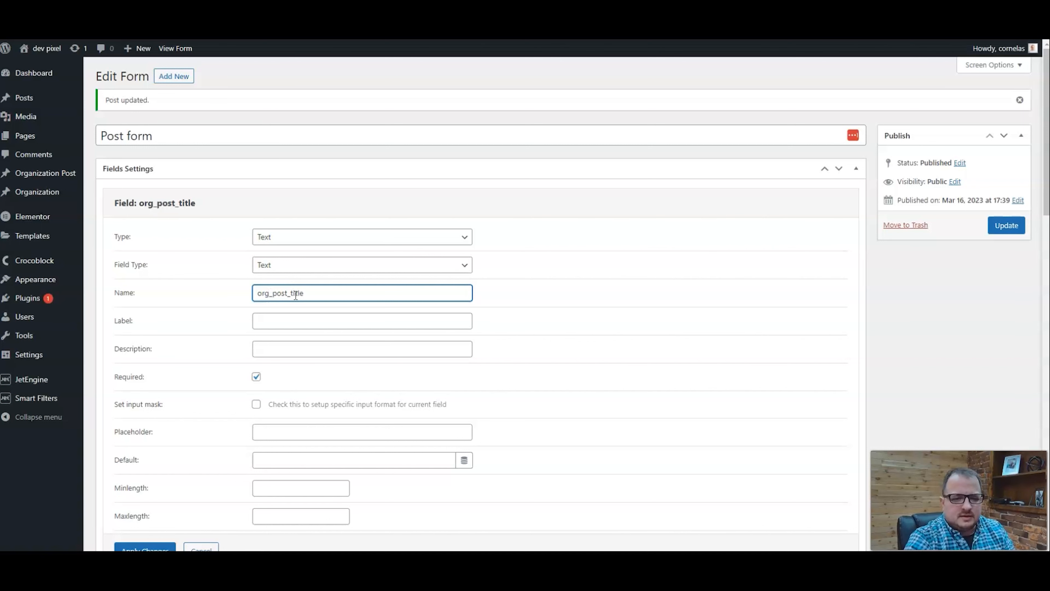
- Label the org_post_title field Post Title, apply the field changes and update the form
{"action": "key", "text": "Tab"}
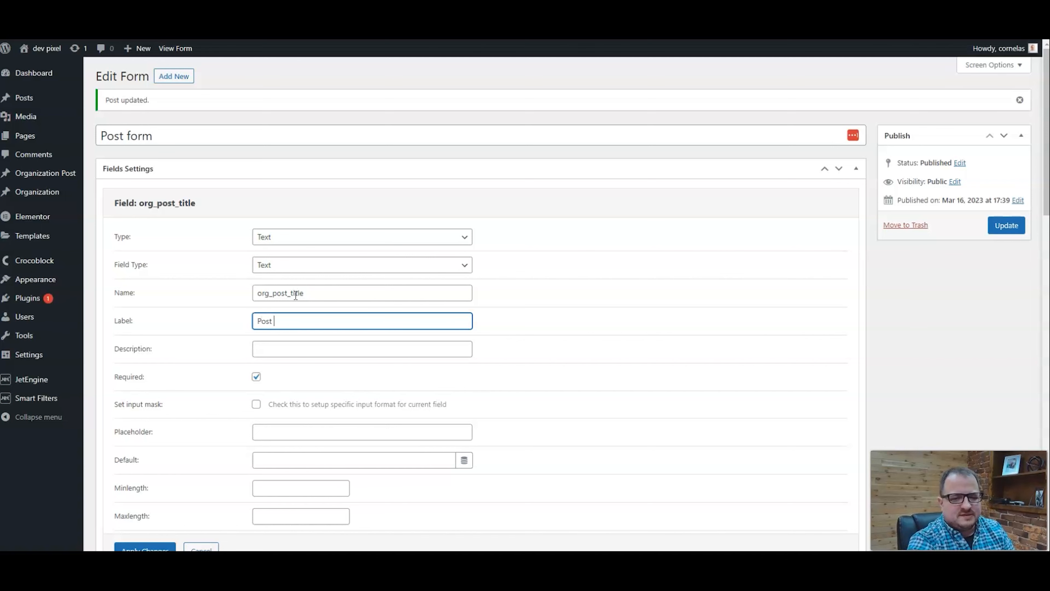
{"action": "scroll", "coordinate": [438, 368], "scroll_direction": "down", "scroll_amount": 3}
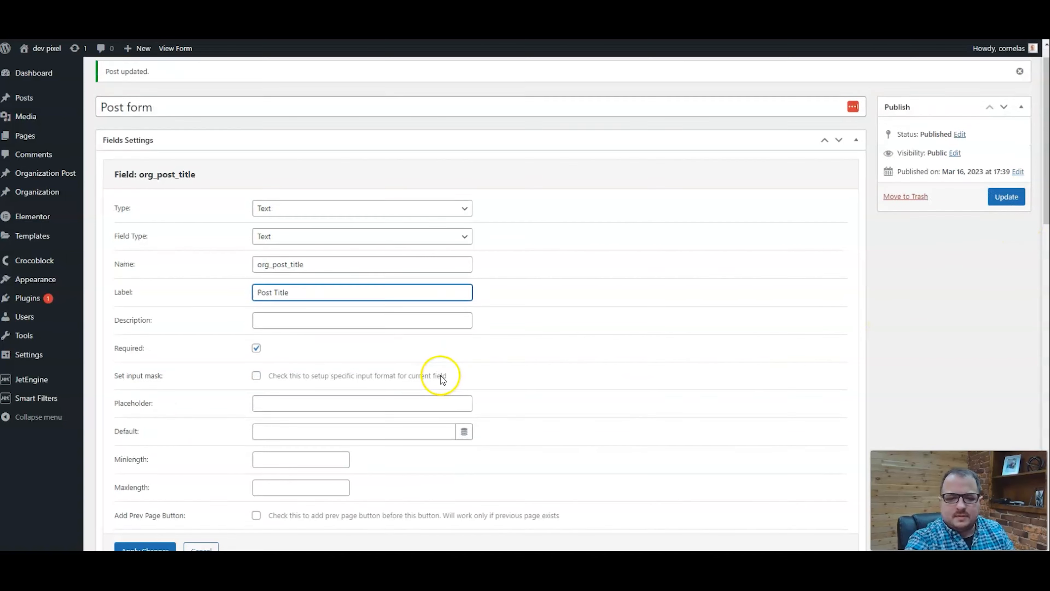
{"action": "left_click", "coordinate": [161, 533]}
{"action": "left_click", "coordinate": [1006, 115]}
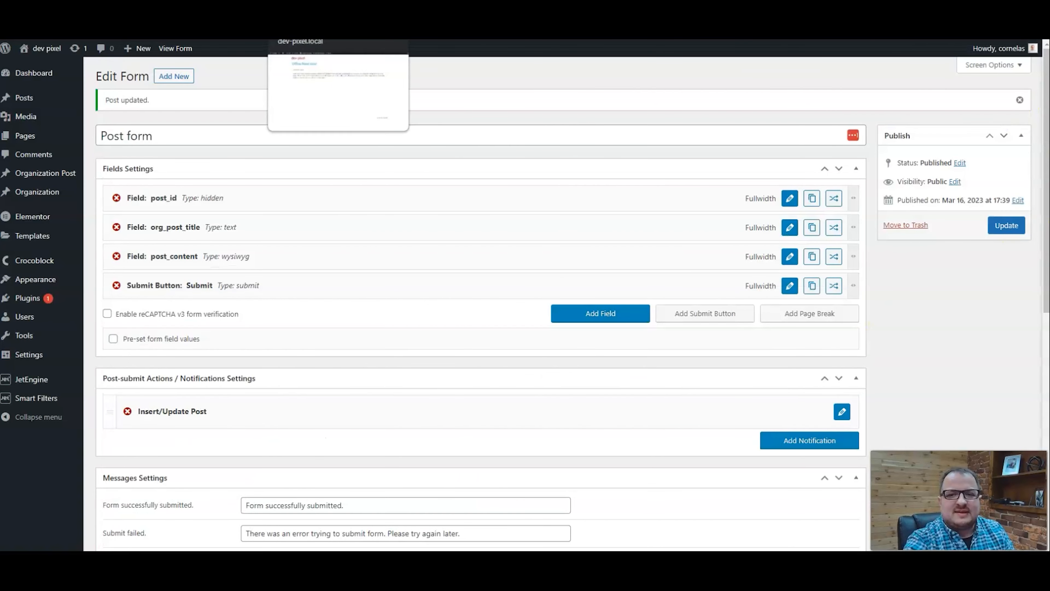
- Reload the Pixelvolution page, submit a test post titled "Check us out" with lorem ipsum content, and check the new post's title
{"action": "left_click", "coordinate": [313, 10]}
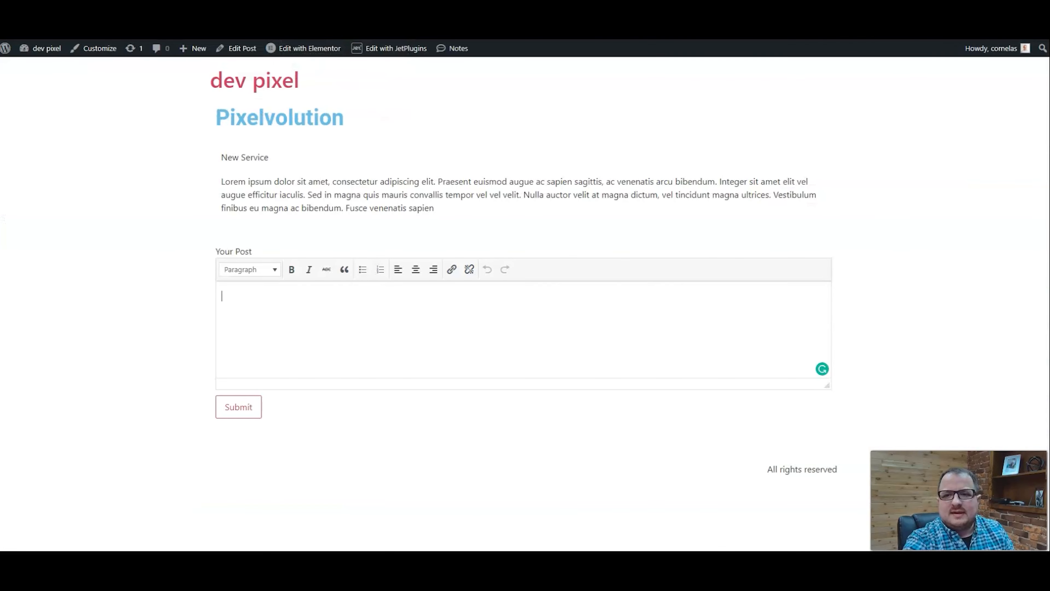
{"action": "key", "text": "F5"}
{"action": "left_click", "coordinate": [285, 267]}
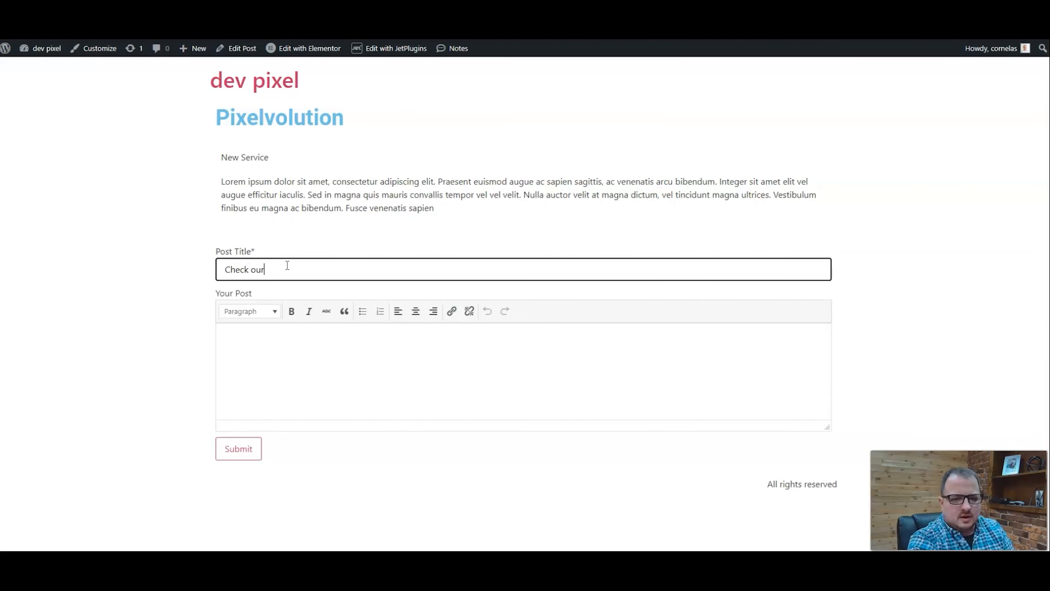
{"action": "type", "text": "Check us out"}
{"action": "key", "text": "Tab"}
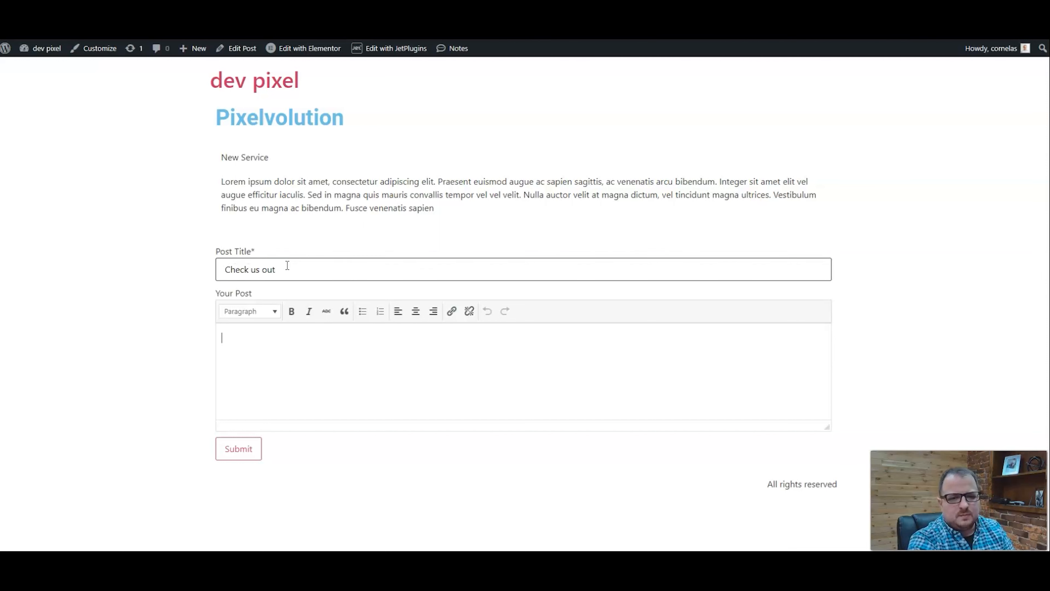
{"action": "type", "text": "Lorem ipsum dolor sit amet, consectetur adipiscing elit. Praesent euismod augue ac sapien sagittis, ac venenatis arcu bibendum. Integer sit amet elit vel augue efficitur iaculis. Sed in magna quis mauris convallis tempor vel vel velit. Nulla auctor velit at magna dictum, vel tincidunt magna ultrices. Vestibulum finibus eu magna ac bibendum. Fusce venenatis sapien"}
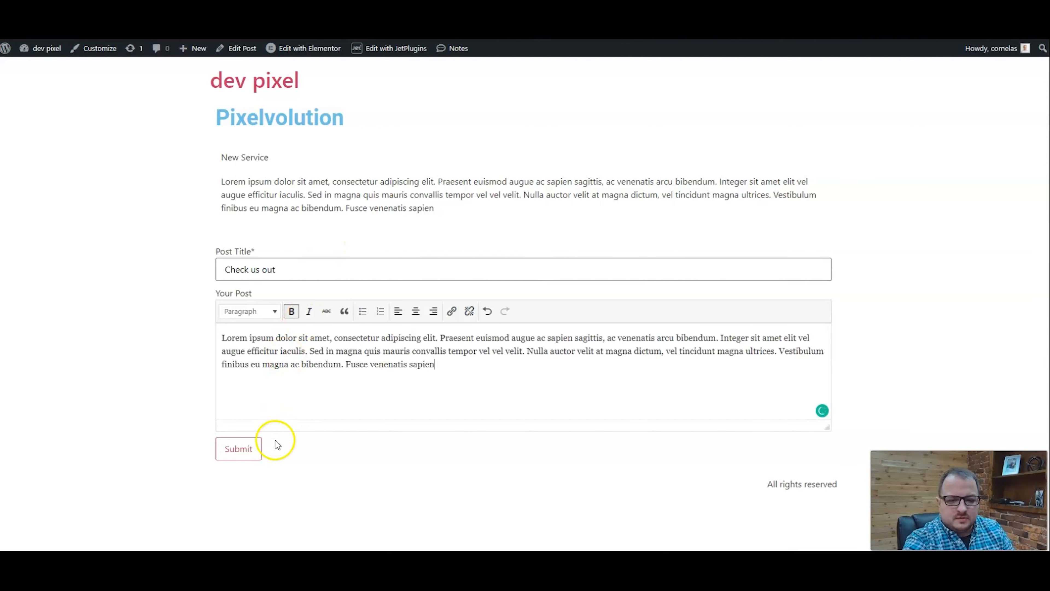
{"action": "left_click", "coordinate": [239, 448]}
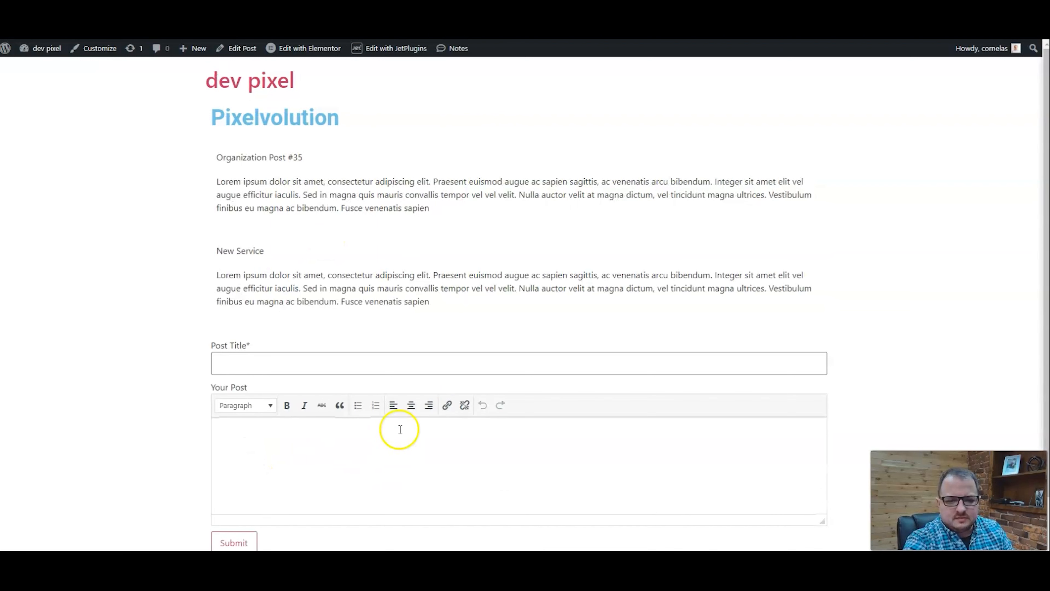
{"action": "left_click_drag", "start_coordinate": [219, 157], "coordinate": [348, 159]}
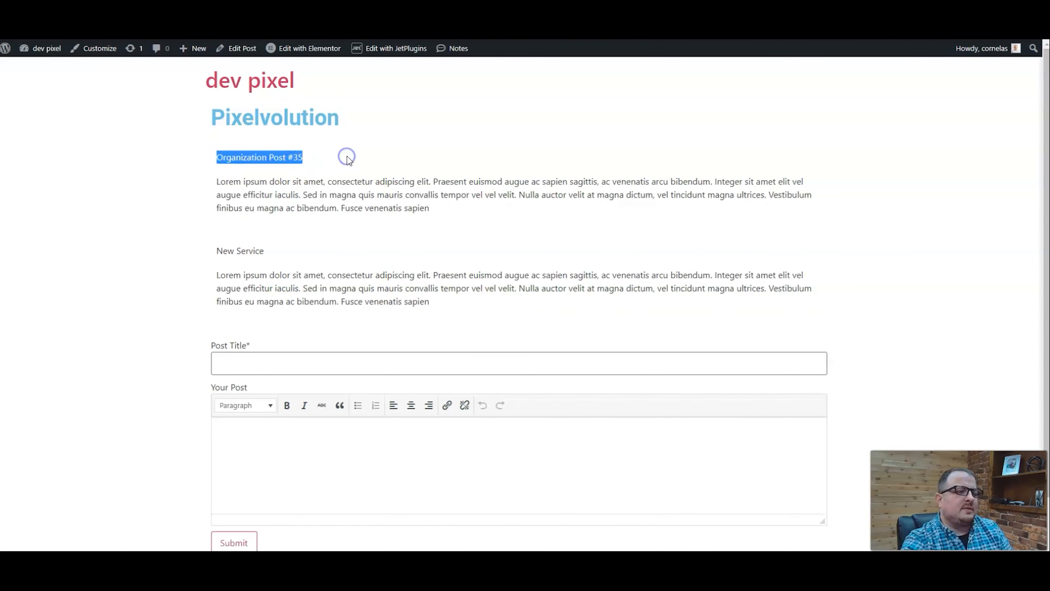
{"action": "left_click", "coordinate": [346, 158]}
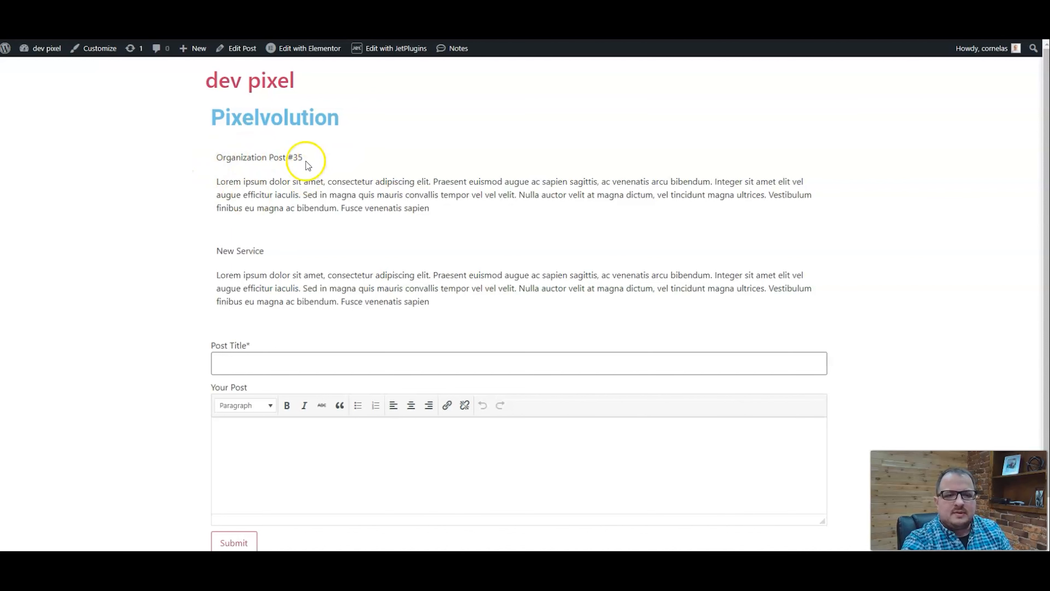
- Map org_post_title to Post Title in the fields map of the form's Insert/Update Post notification
{"action": "key", "text": "ctrl+Tab"}
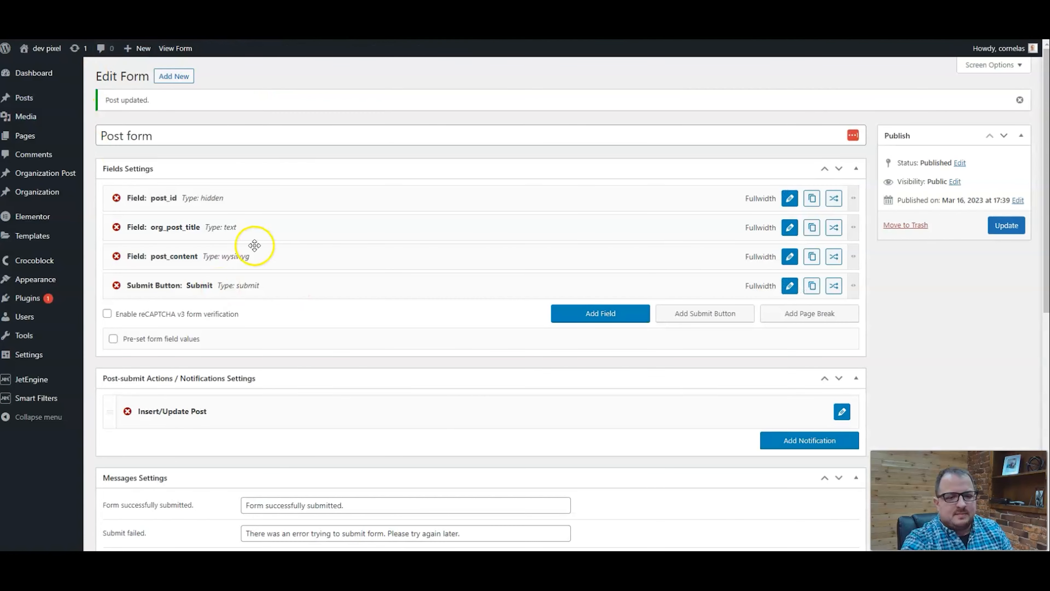
{"action": "left_click", "coordinate": [839, 411]}
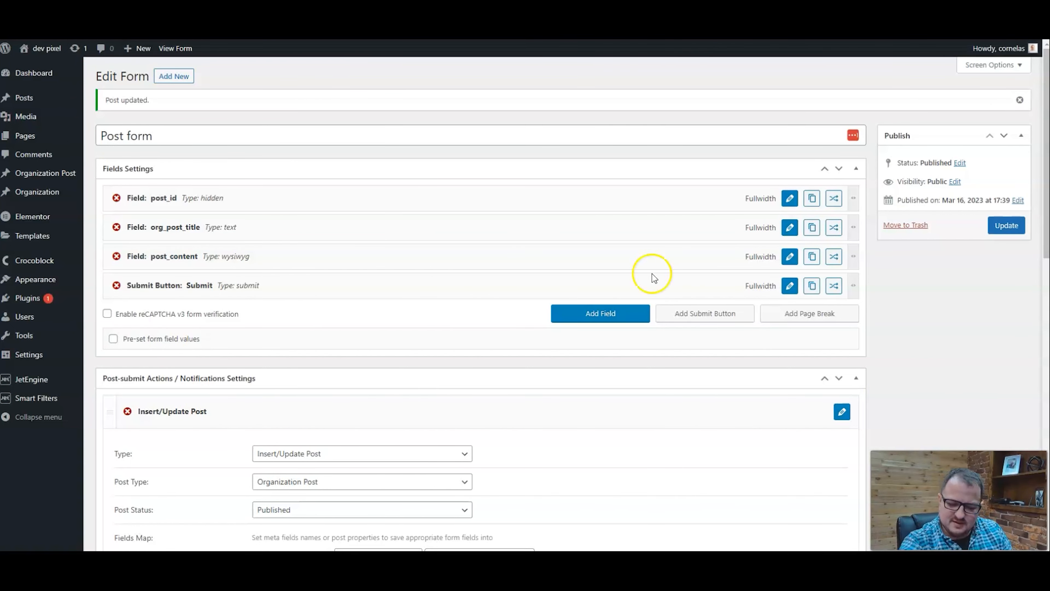
{"action": "scroll", "coordinate": [248, 282], "scroll_direction": "down", "scroll_amount": 5}
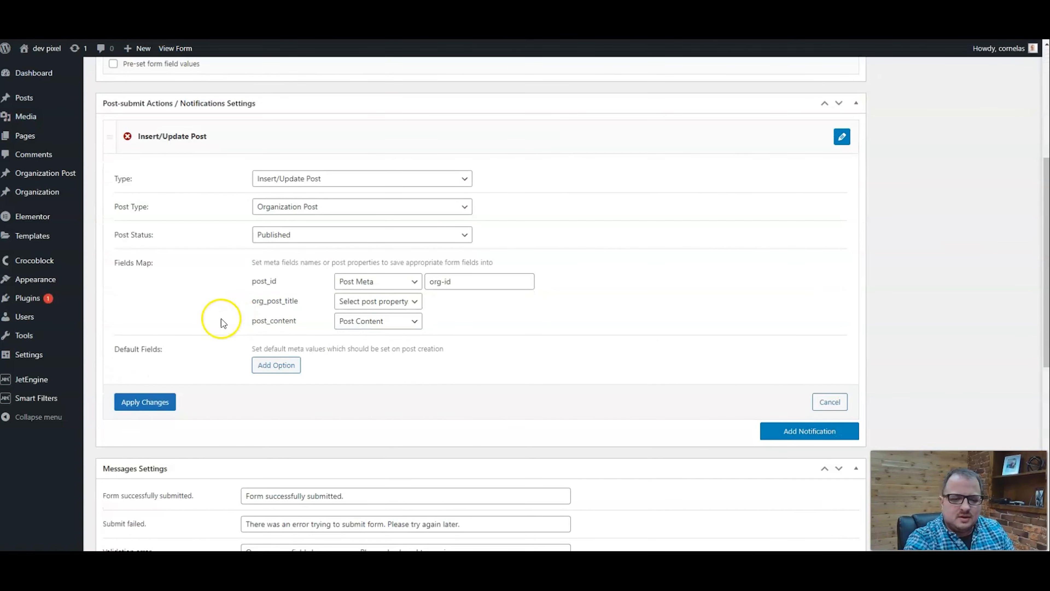
{"action": "left_click", "coordinate": [406, 301]}
{"action": "left_click", "coordinate": [376, 336]}
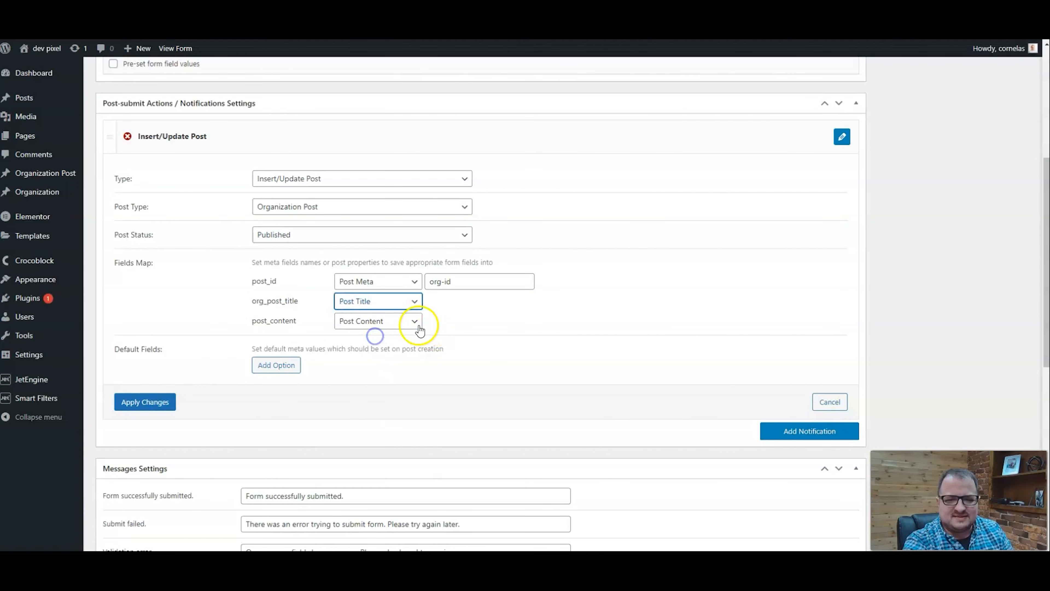
- Apply the notification changes and trash Organization Post #35 from the list of organization posts
{"action": "left_click", "coordinate": [163, 402]}
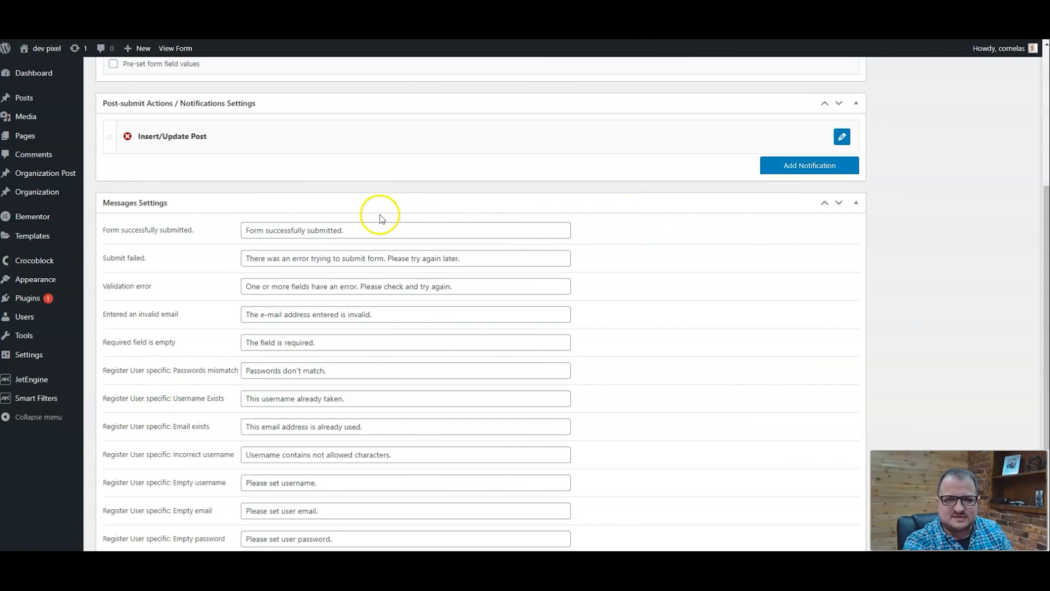
{"action": "mouse_move", "coordinate": [25, 342]}
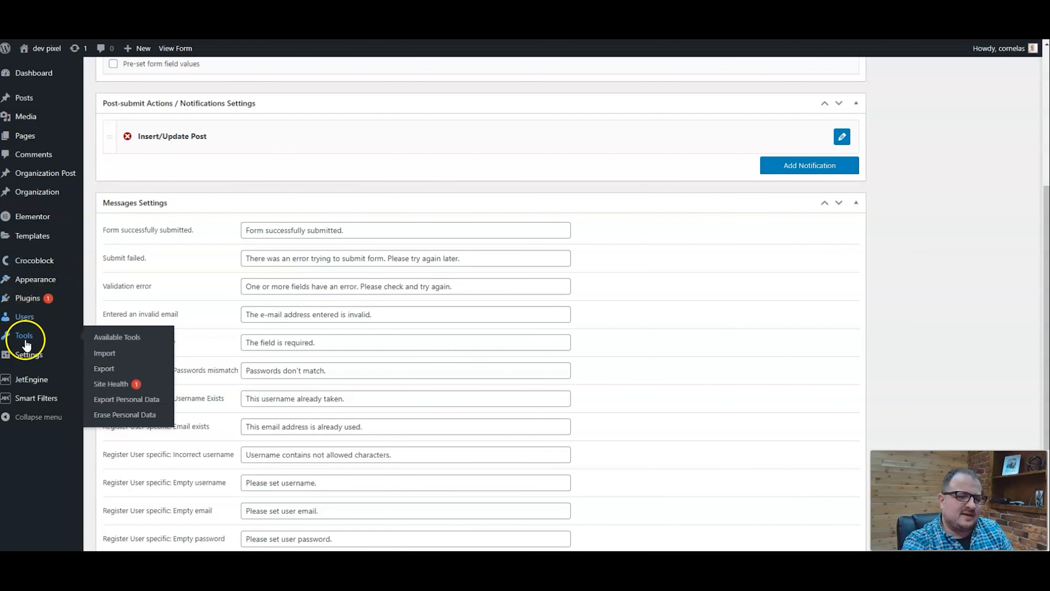
{"action": "left_click", "coordinate": [41, 173]}
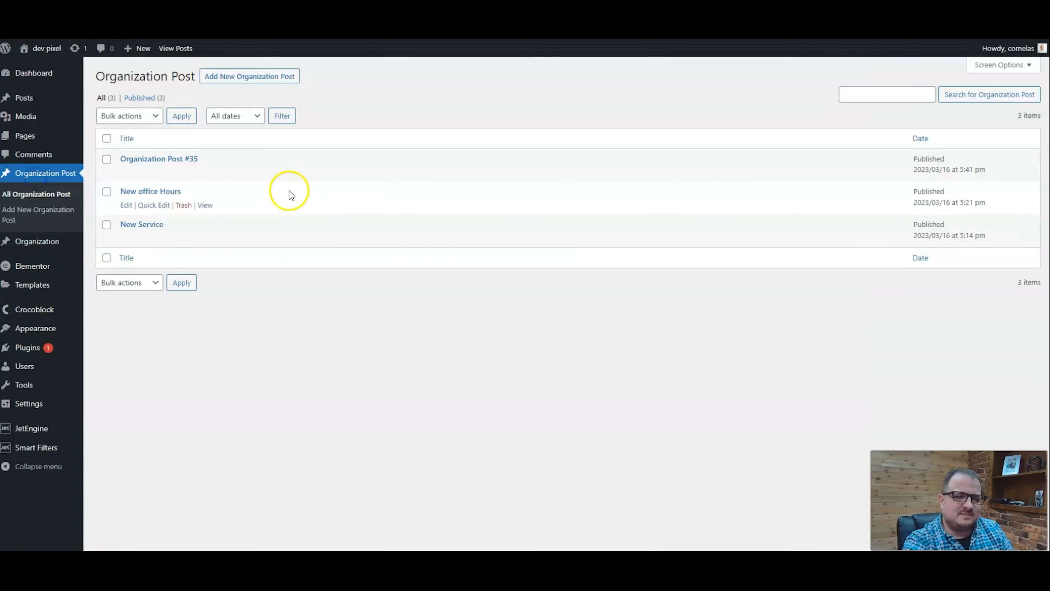
{"action": "left_click", "coordinate": [183, 172]}
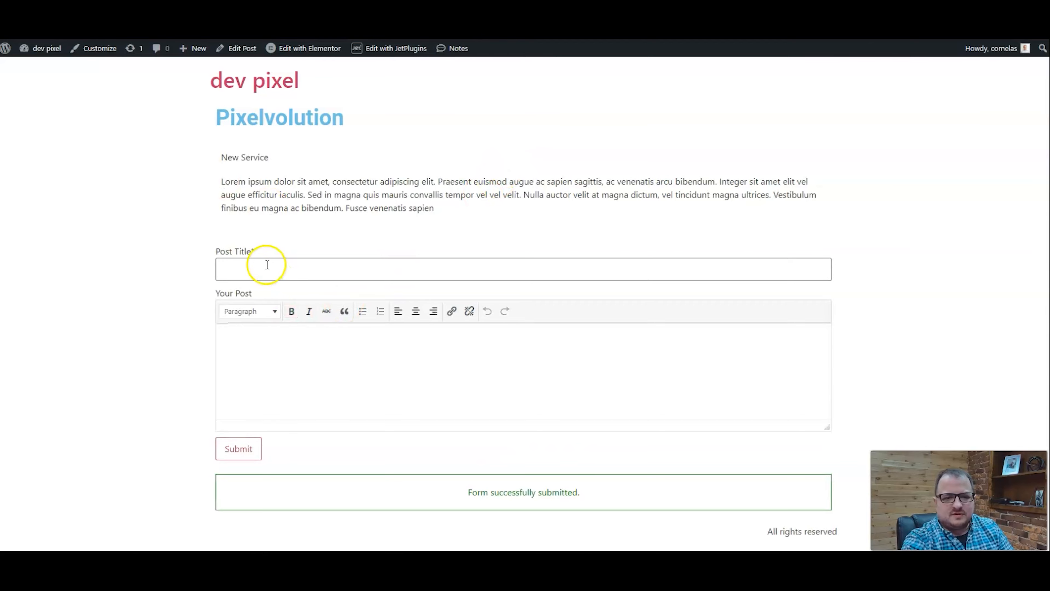
- Submit another lorem ipsum test post on the Pixelvolution page, and select and copy the new entry's title and text
{"action": "left_click", "coordinate": [267, 265]}
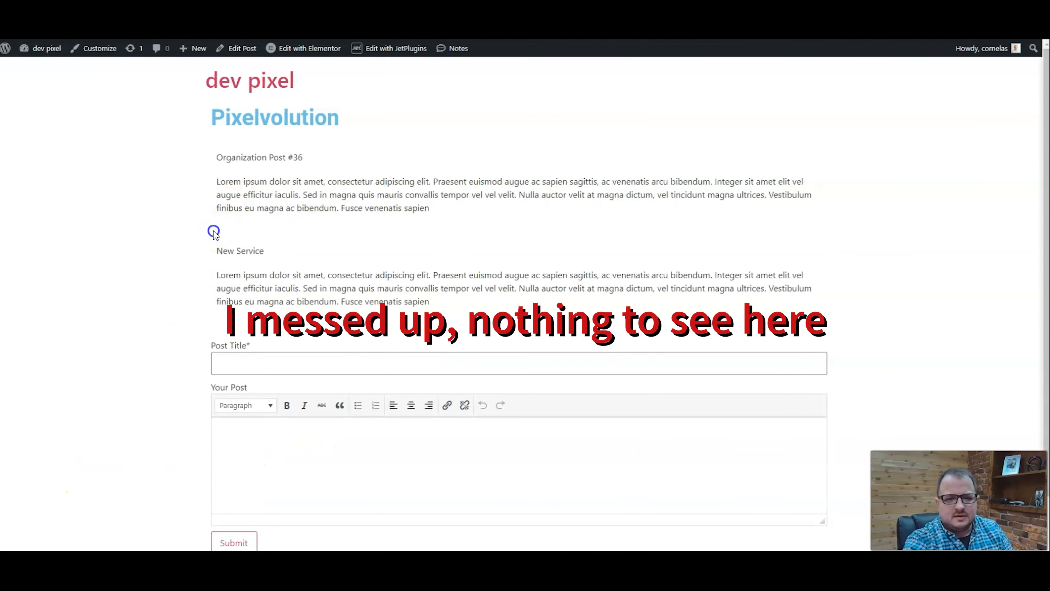
{"action": "left_click_drag", "start_coordinate": [214, 231], "coordinate": [471, 218]}
{"action": "key", "text": "ctrl+c"}
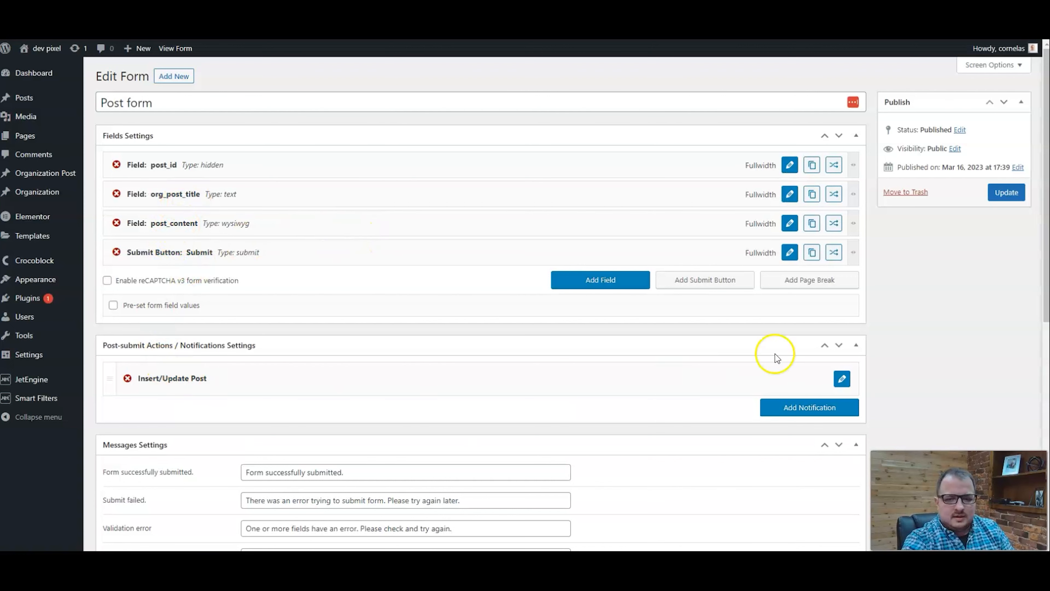
- Map org_post_title to Post Title in Post form's Insert/Update Post notification, apply the changes and update the form
{"action": "left_click", "coordinate": [842, 379]}
{"action": "scroll", "coordinate": [382, 293], "scroll_direction": "down", "scroll_amount": 5}
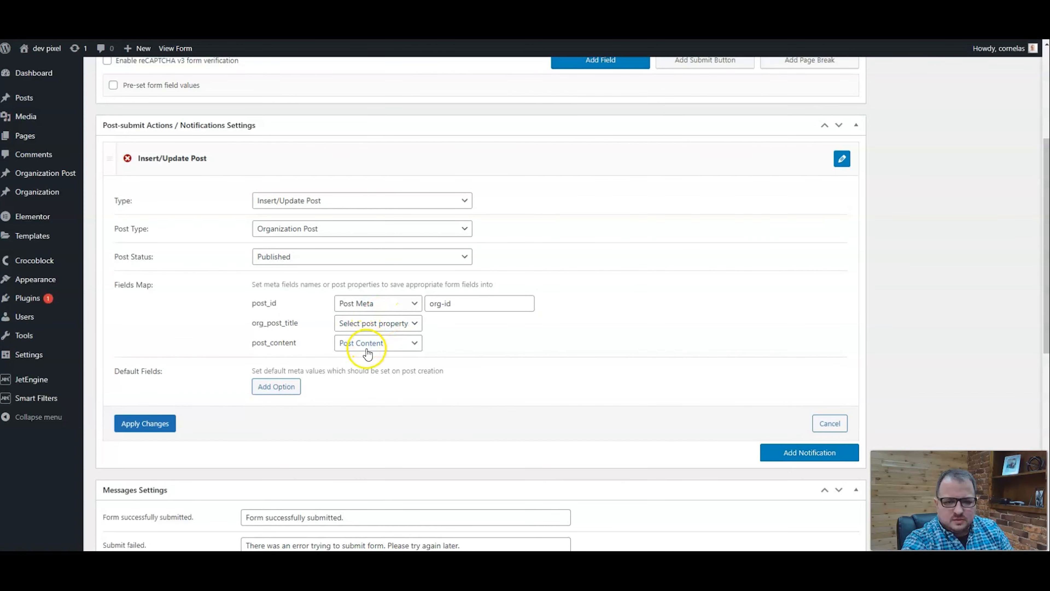
{"action": "left_click", "coordinate": [391, 323]}
{"action": "left_click", "coordinate": [372, 358]}
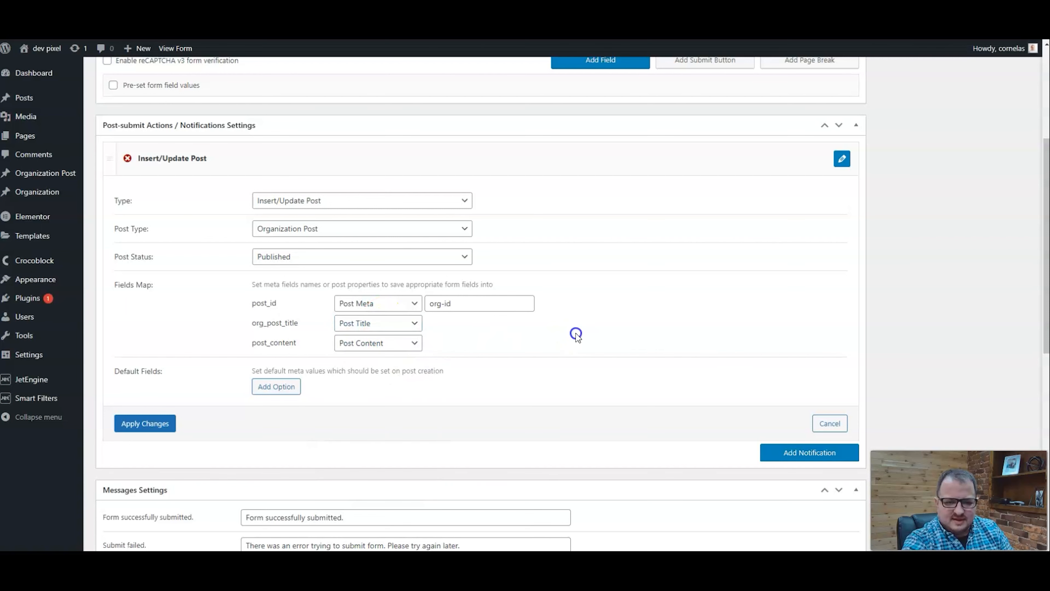
{"action": "left_click", "coordinate": [149, 423]}
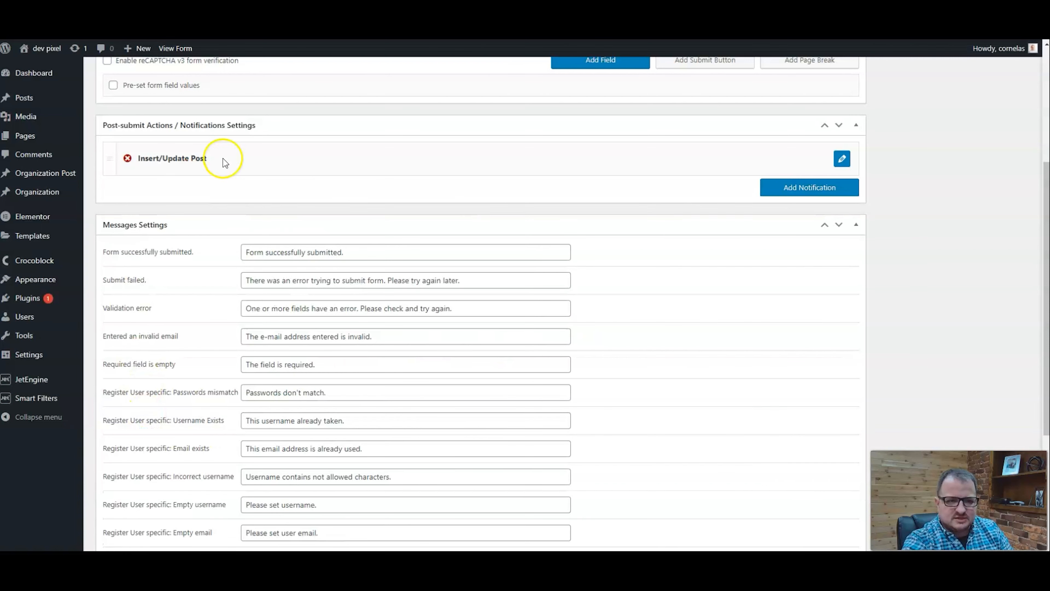
{"action": "scroll", "coordinate": [952, 182], "scroll_direction": "up", "scroll_amount": 4}
{"action": "left_click", "coordinate": [996, 150]}
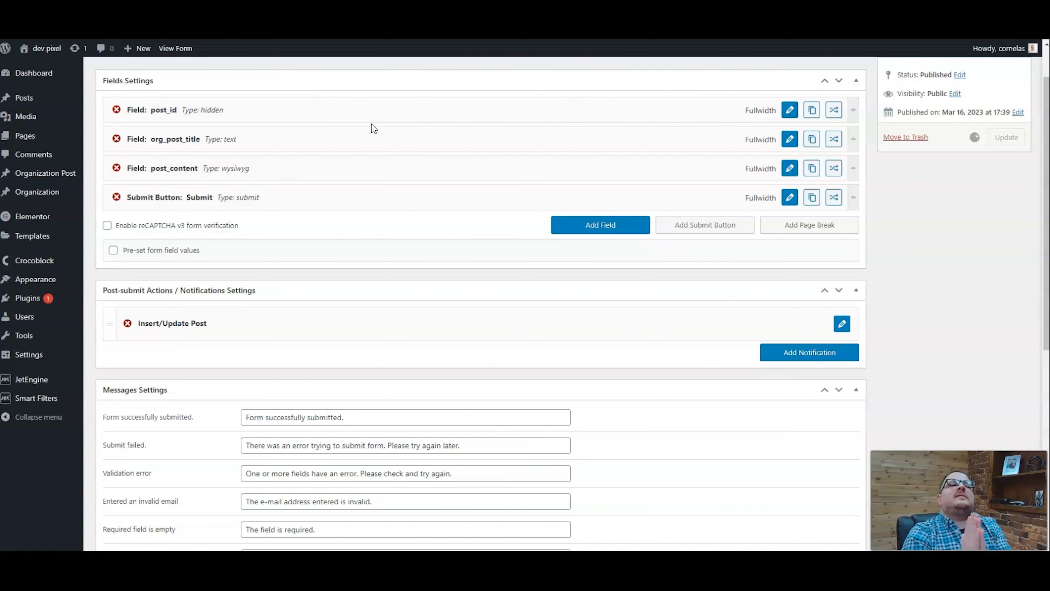
{"action": "left_click", "coordinate": [365, 120]}
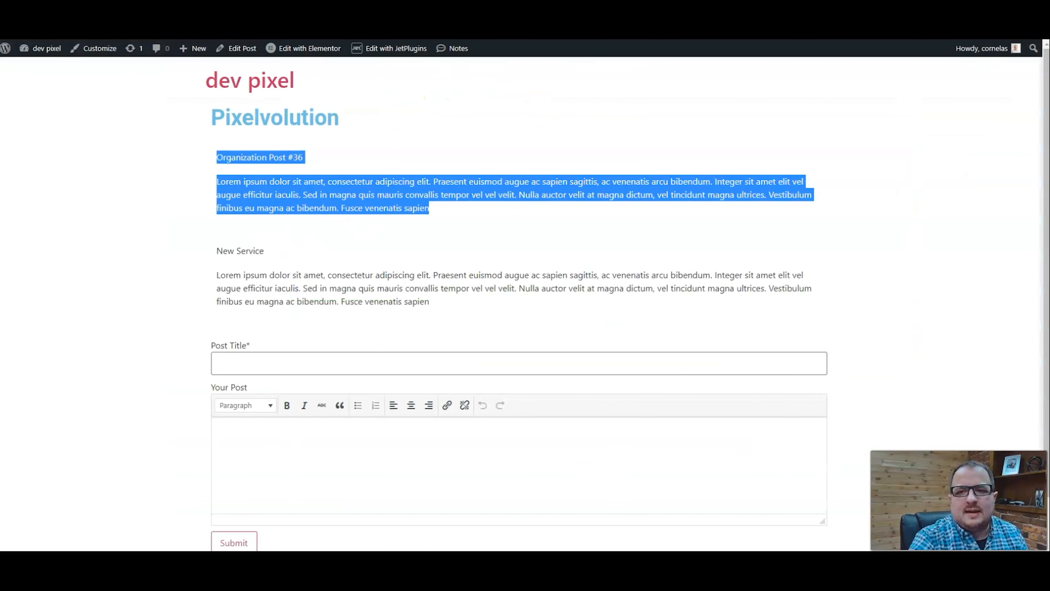
- Submit a test post titled "Check us out" with lorem ipsum content on the Pixelvolution page and check the new entry's title
{"action": "left_click", "coordinate": [517, 112]}
{"action": "left_click", "coordinate": [301, 365]}
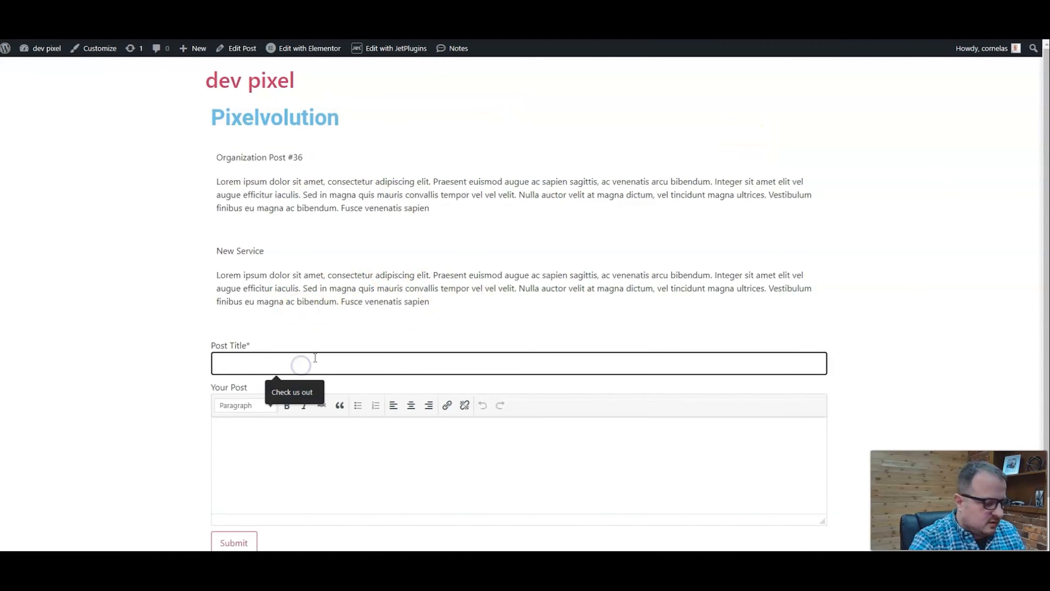
{"action": "left_click", "coordinate": [293, 391]}
{"action": "left_click", "coordinate": [317, 445]}
{"action": "key", "text": "ctrl+v"}
{"action": "left_click", "coordinate": [234, 543]}
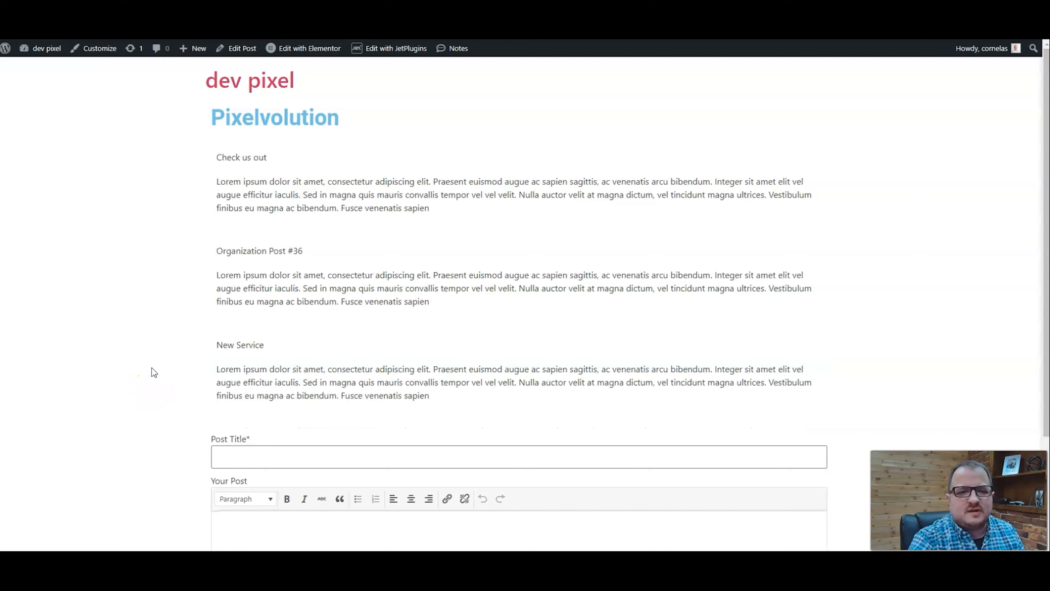
{"action": "left_click_drag", "start_coordinate": [215, 157], "coordinate": [482, 233]}
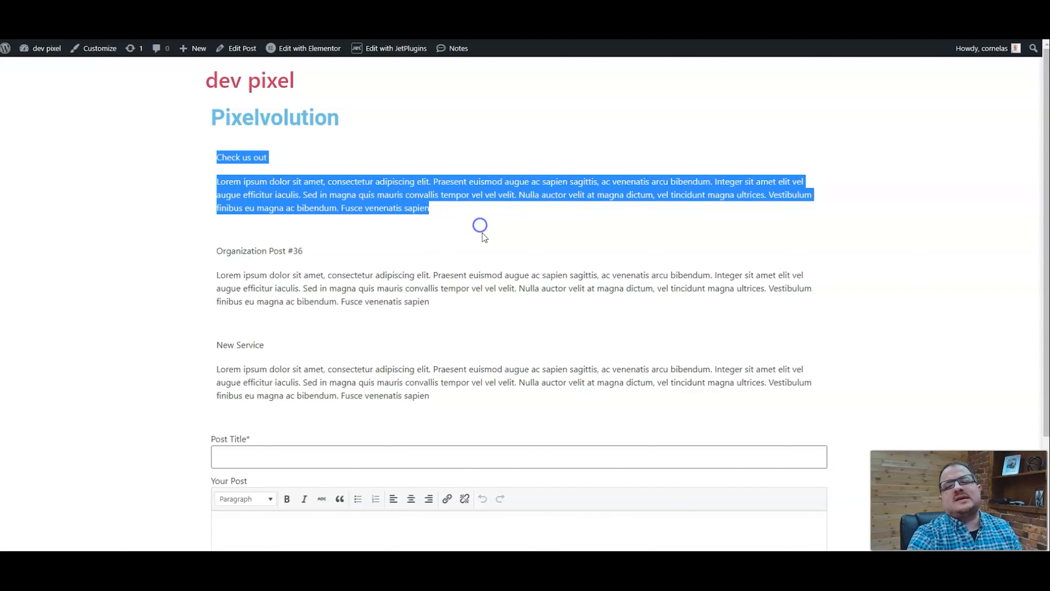
{"action": "left_click", "coordinate": [482, 233]}
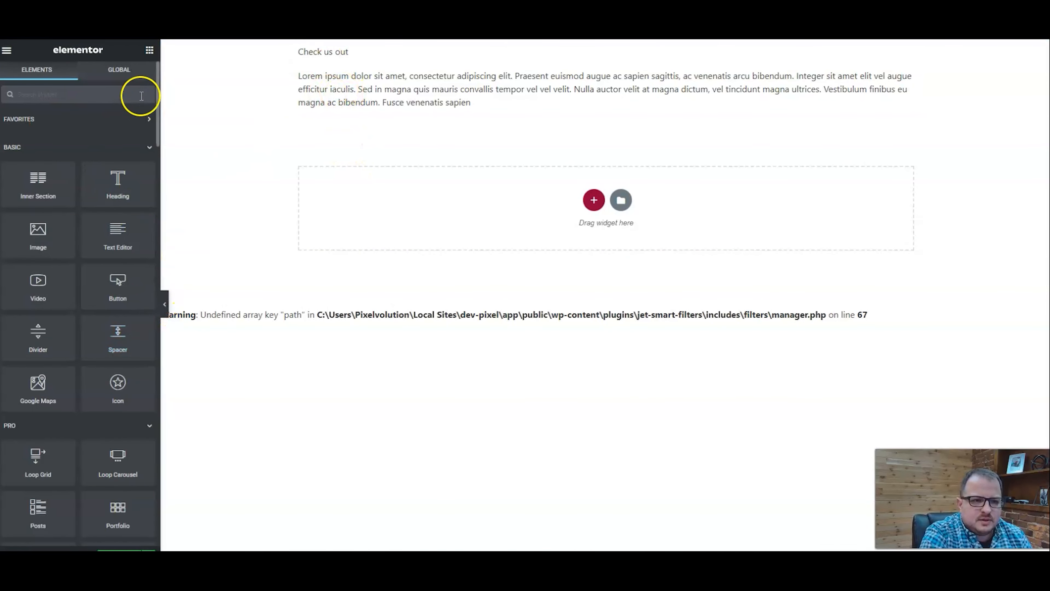
- Add a Dynamic Link widget below the post content in the listing template and set its source to Delete current post link
{"action": "left_click_drag", "start_coordinate": [158, 97], "coordinate": [147, 400]}
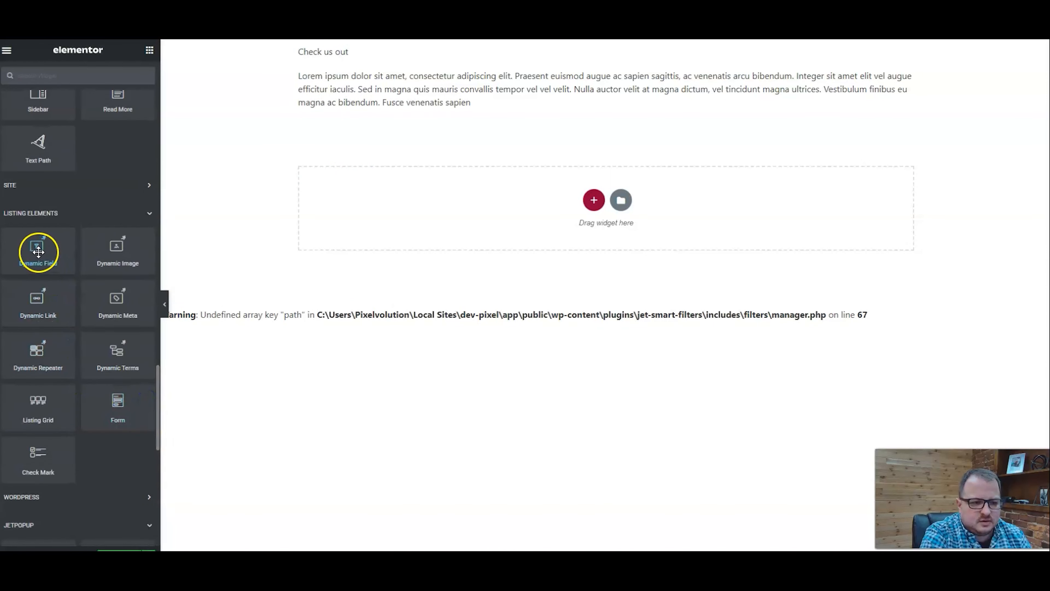
{"action": "left_click_drag", "start_coordinate": [35, 301], "coordinate": [382, 108]}
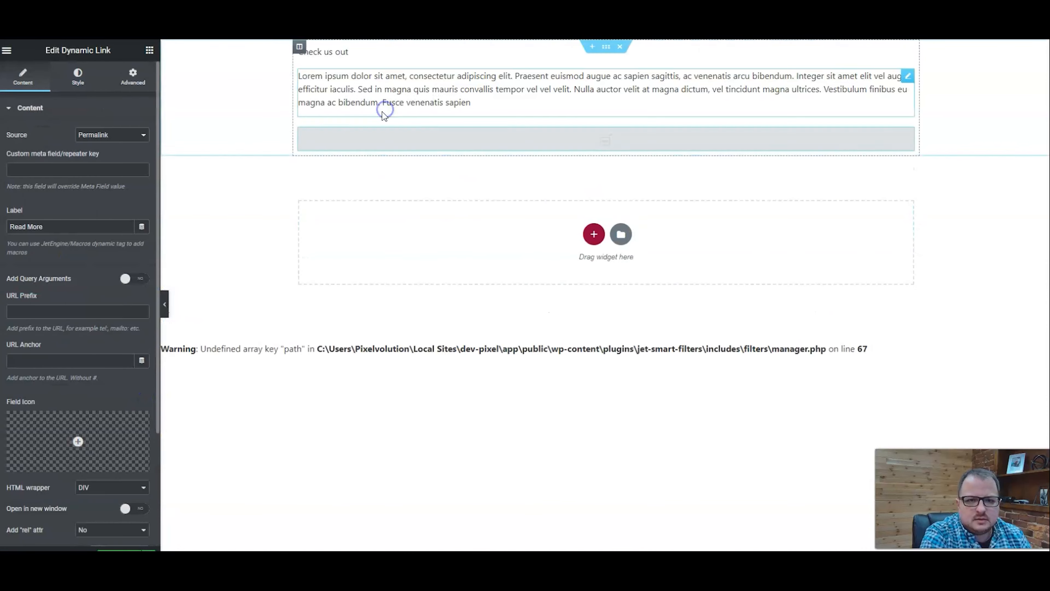
{"action": "left_click", "coordinate": [124, 134]}
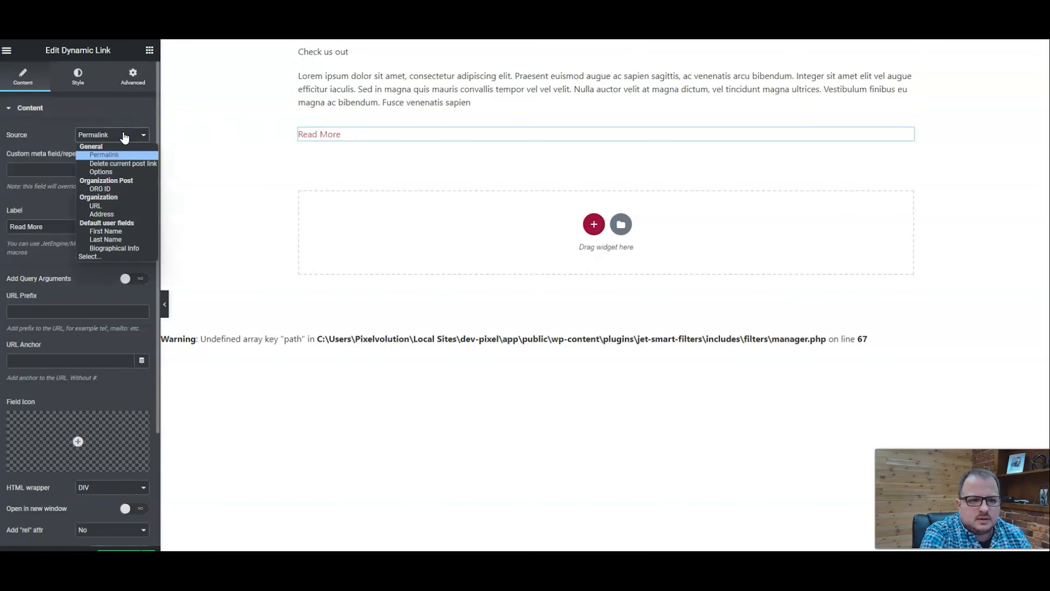
{"action": "left_click", "coordinate": [123, 163]}
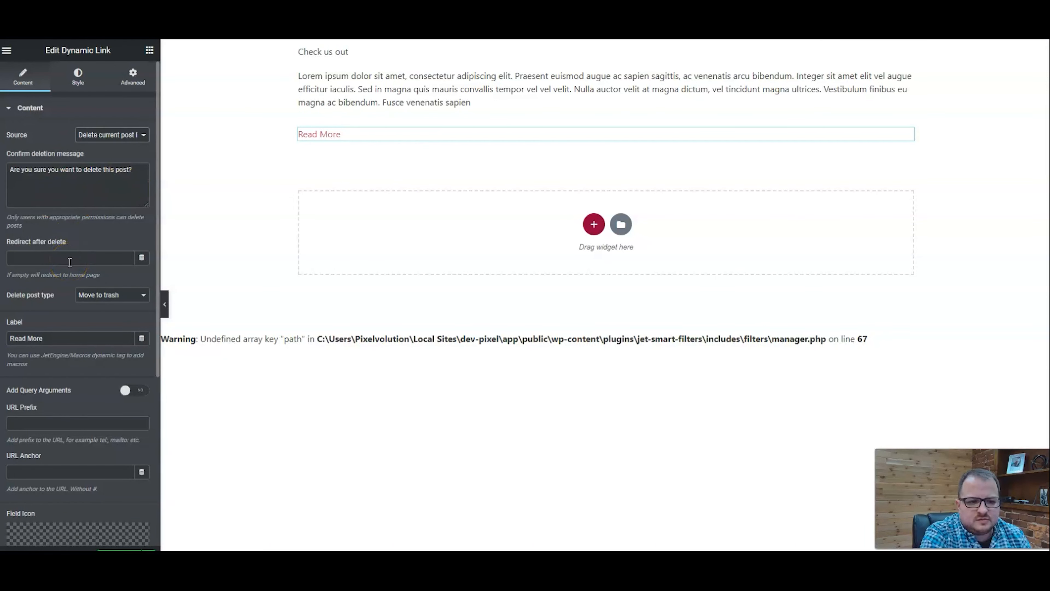
- Set the Dynamic Link's label to "Delete this post"
{"action": "left_click", "coordinate": [64, 344]}
{"action": "key", "text": "ctrl+a"}
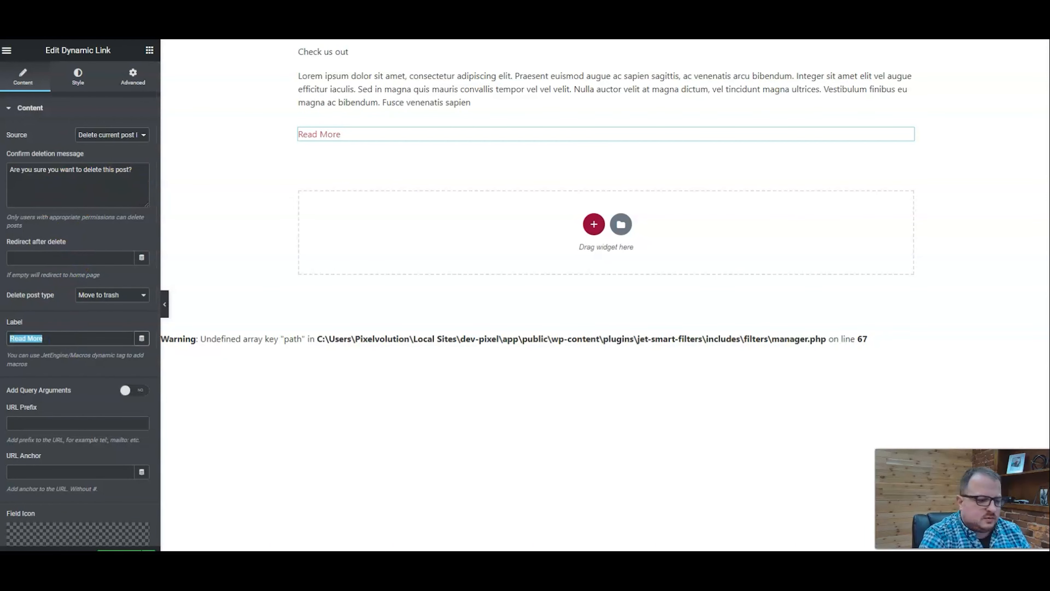
{"action": "type", "text": "Delete"}
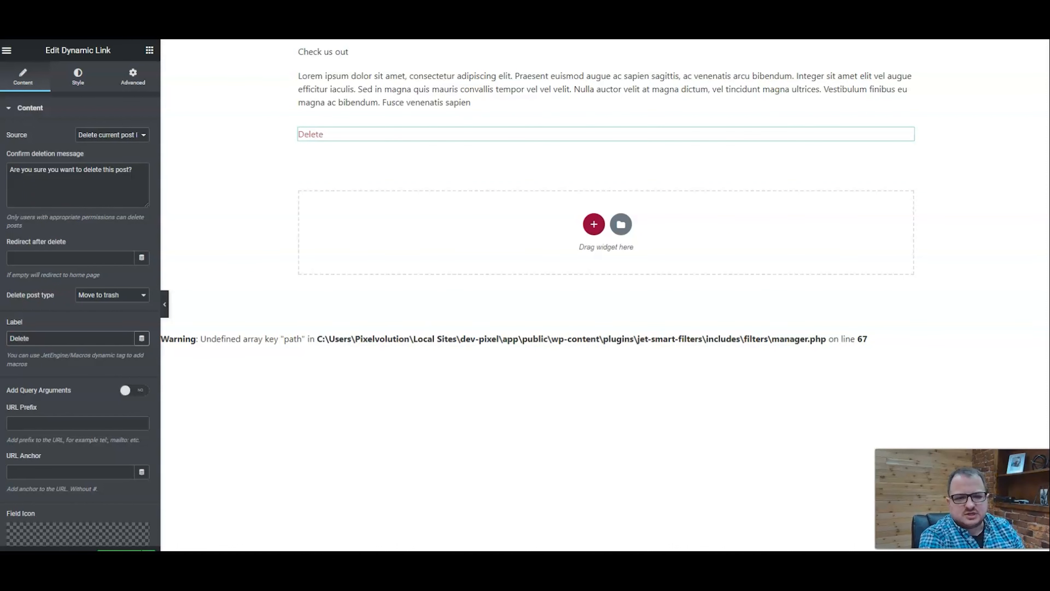
{"action": "type", "text": " This p"}
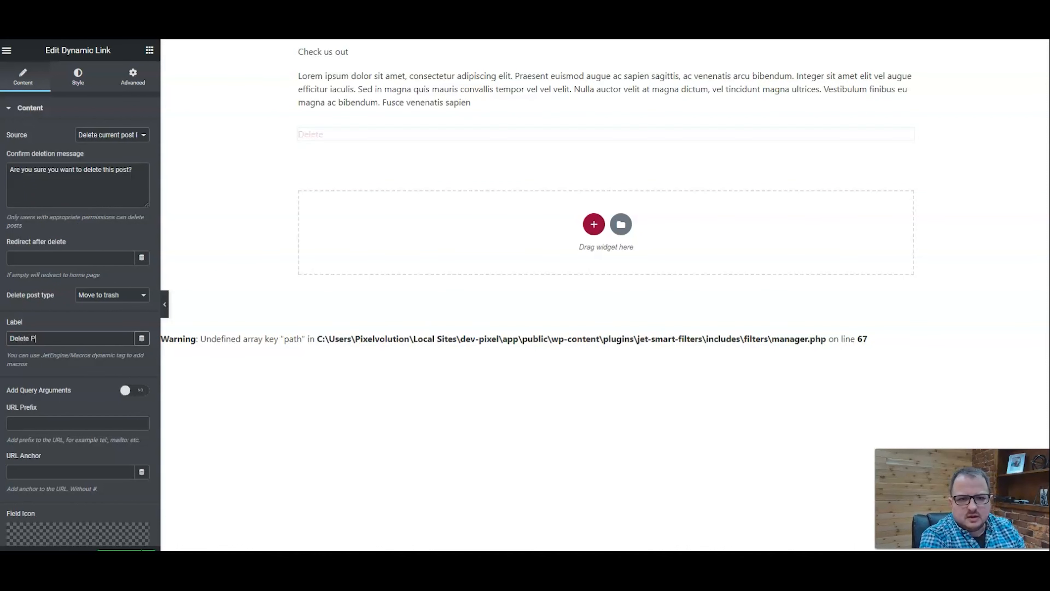
{"action": "key", "text": "BackSpace"}
{"action": "key", "text": "BackSpace"}
{"action": "key", "text": "BackSpace"}
{"action": "key", "text": "BackSpace"}
{"action": "key", "text": "BackSpace"}
{"action": "key", "text": "BackSpace"}
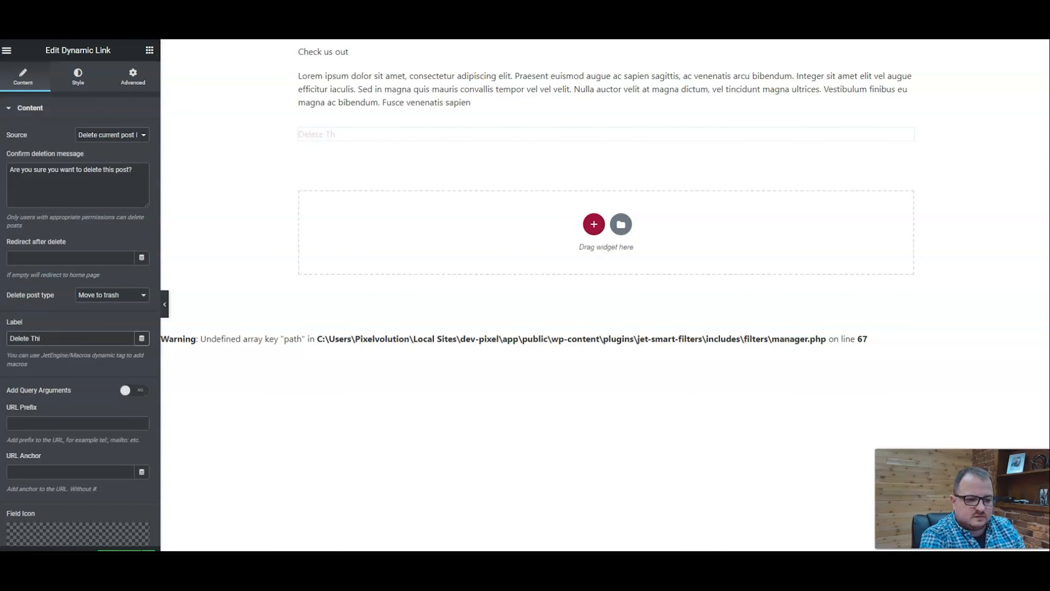
{"action": "type", "text": "this post"}
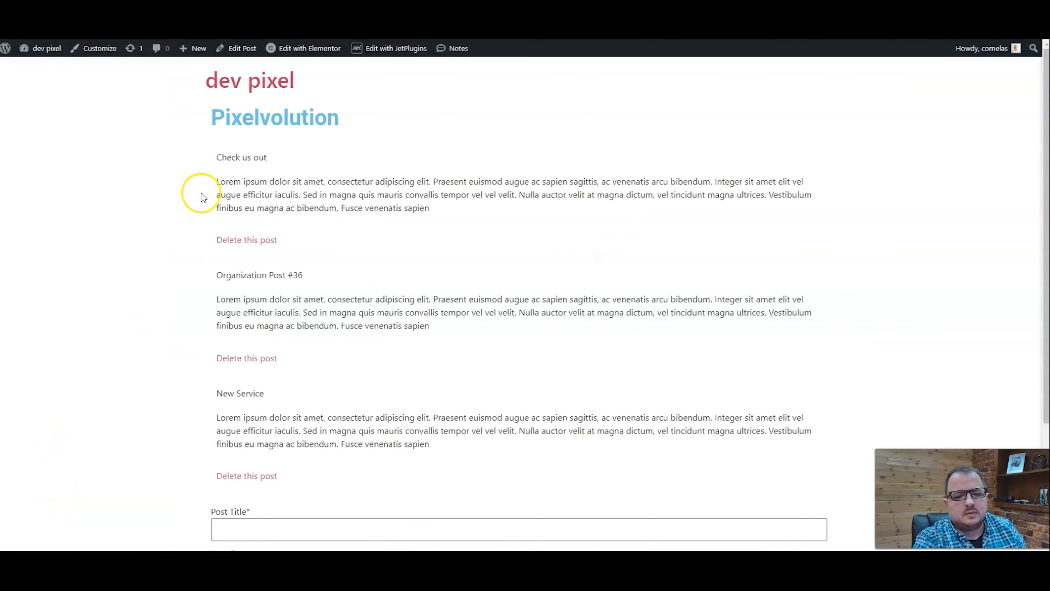
- Delete the "Check us out" post through its link on the Pixelvolution page, confirm, and return to the reloaded page
{"action": "left_click", "coordinate": [265, 241]}
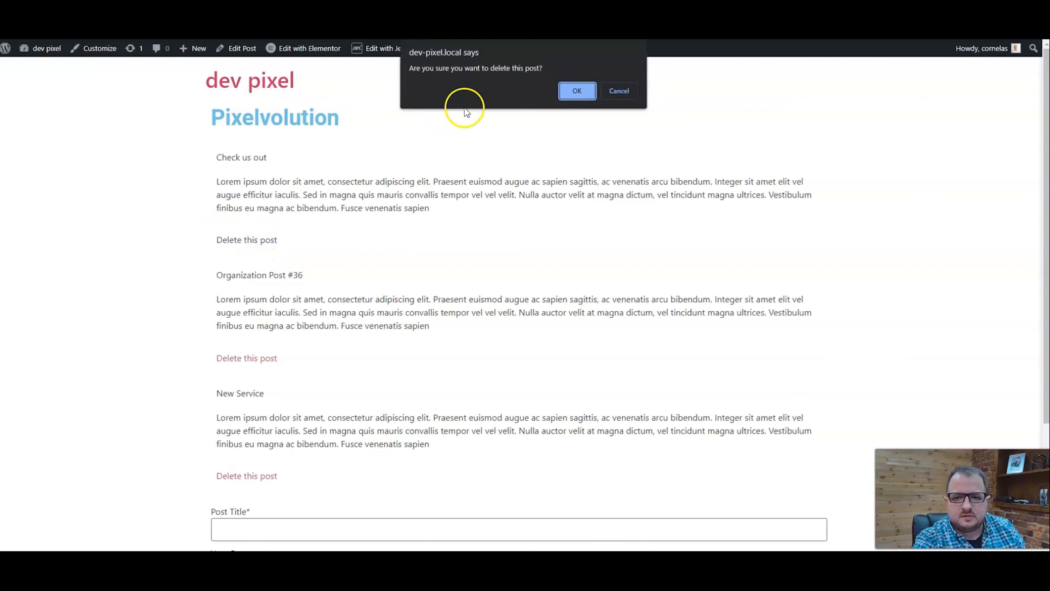
{"action": "left_click", "coordinate": [582, 92]}
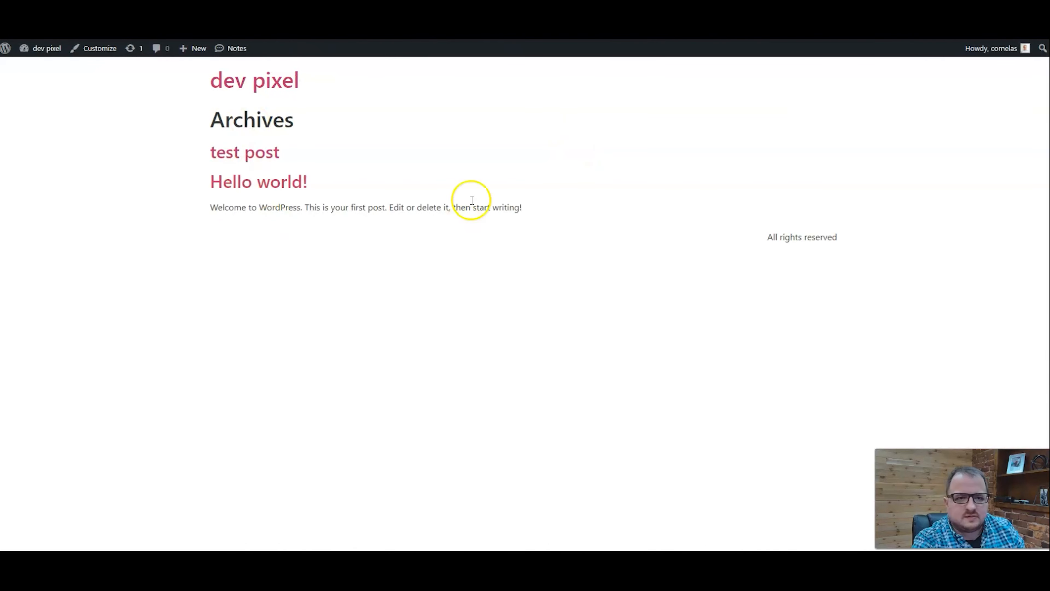
{"action": "key", "text": "alt+Left"}
{"action": "left_click", "coordinate": [155, 180]}
{"action": "key", "text": "F5"}
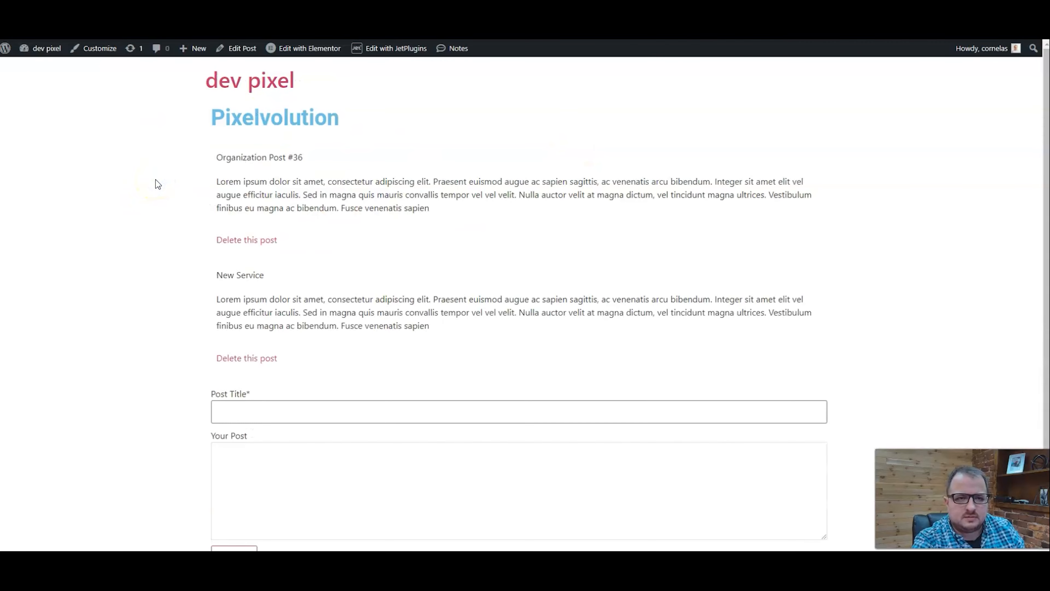
- Look through the dynamic tags offered for the redirect after delete in the listing template's Dynamic Link
{"action": "left_click", "coordinate": [287, 44]}
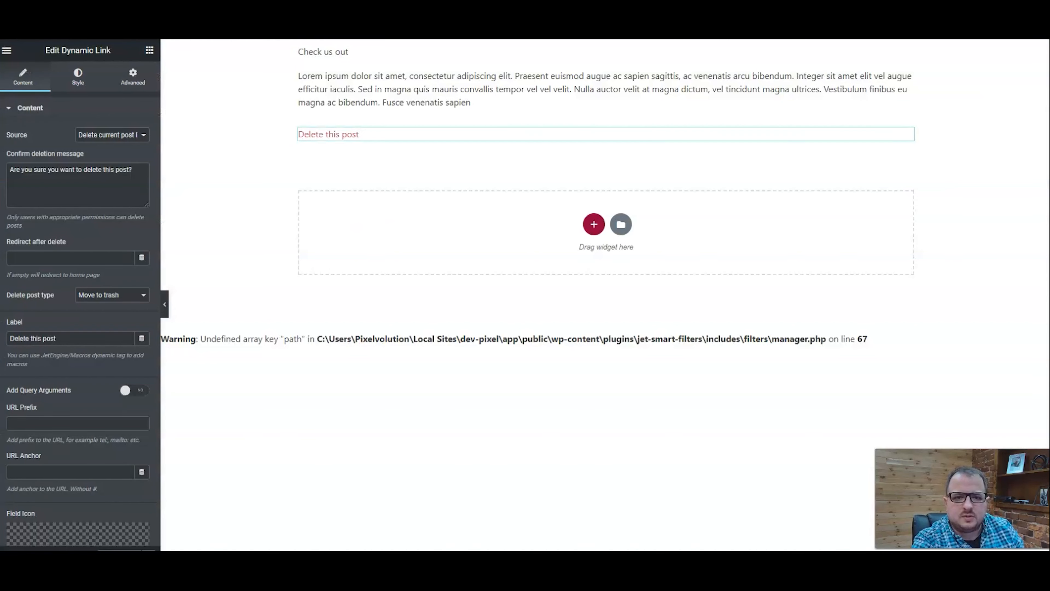
{"action": "left_click", "coordinate": [141, 257]}
{"action": "left_click", "coordinate": [142, 257]}
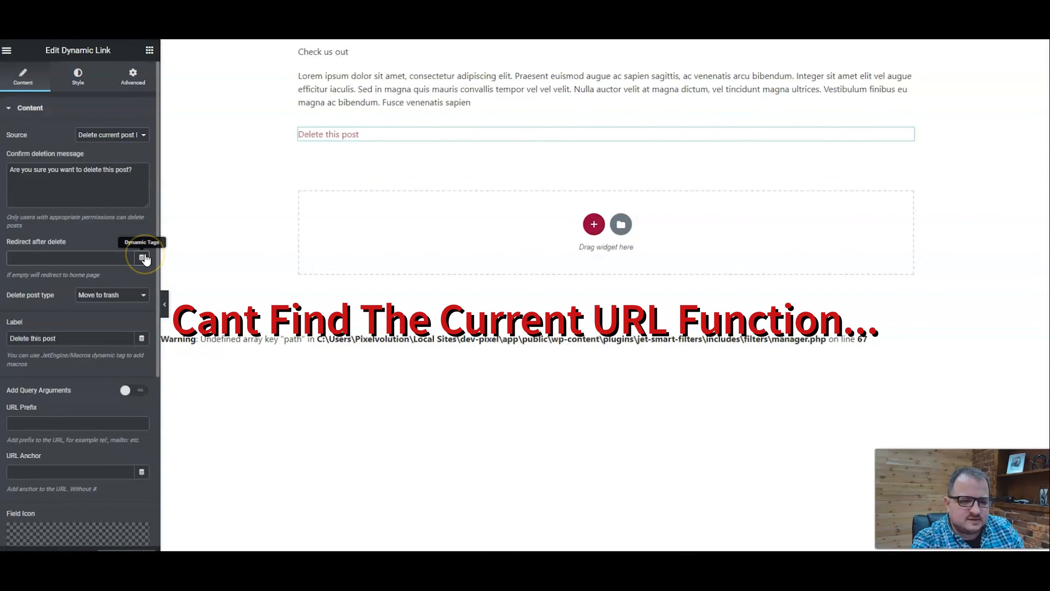
{"action": "left_click", "coordinate": [142, 258]}
{"action": "left_click_drag", "start_coordinate": [144, 296], "coordinate": [136, 395]}
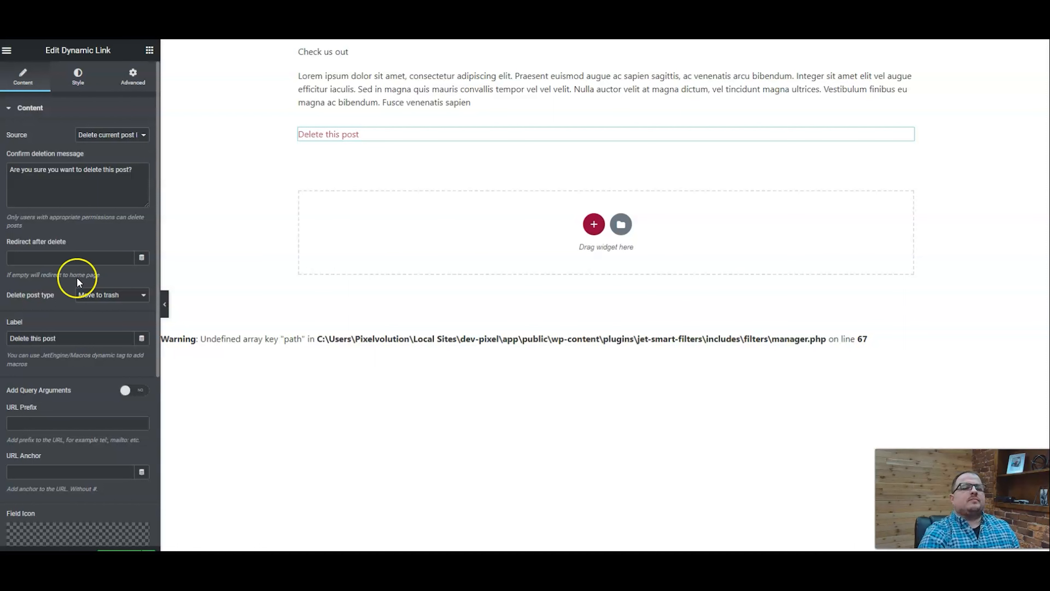
{"action": "left_click", "coordinate": [142, 257]}
{"action": "left_click_drag", "start_coordinate": [144, 318], "coordinate": [152, 413]}
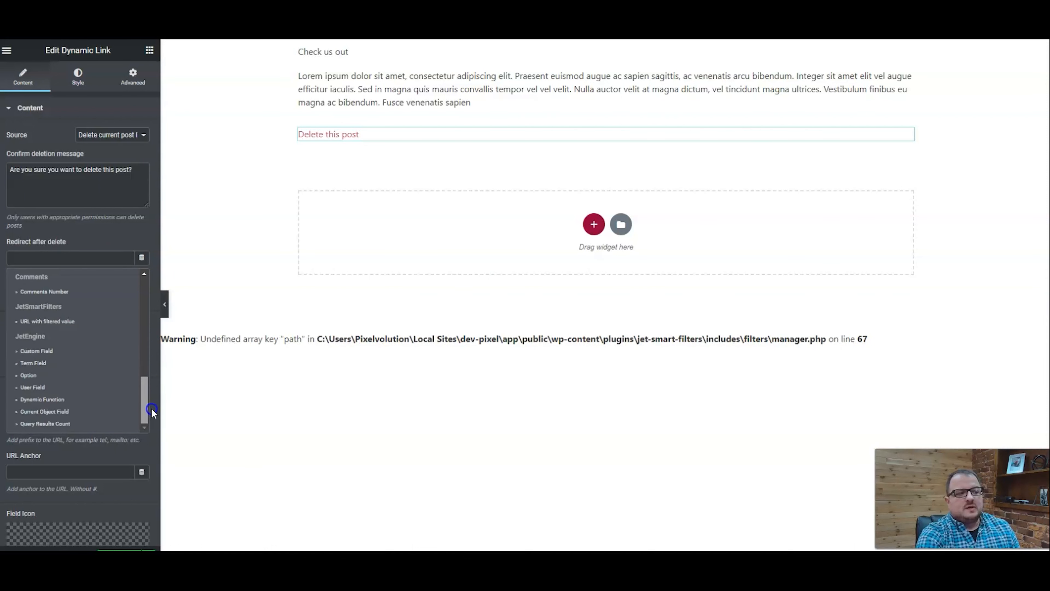
{"action": "left_click_drag", "start_coordinate": [145, 401], "coordinate": [156, 295]}
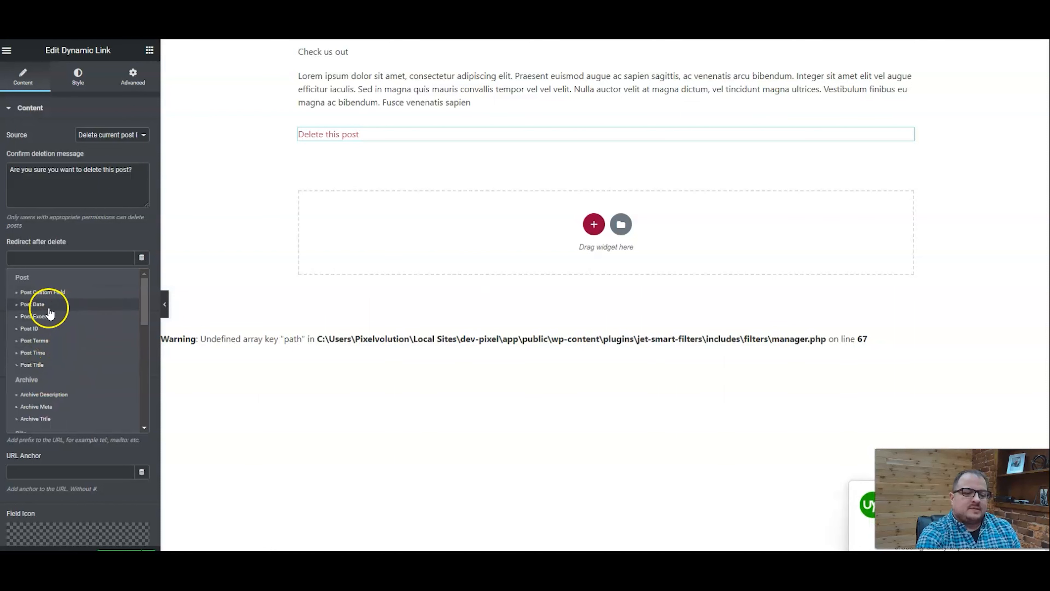
- Set the Dynamic Link's redirect after delete to the Shortcode dynamic tag with the shortcode [current_url]
{"action": "scroll", "coordinate": [78, 389], "scroll_direction": "down", "scroll_amount": 3}
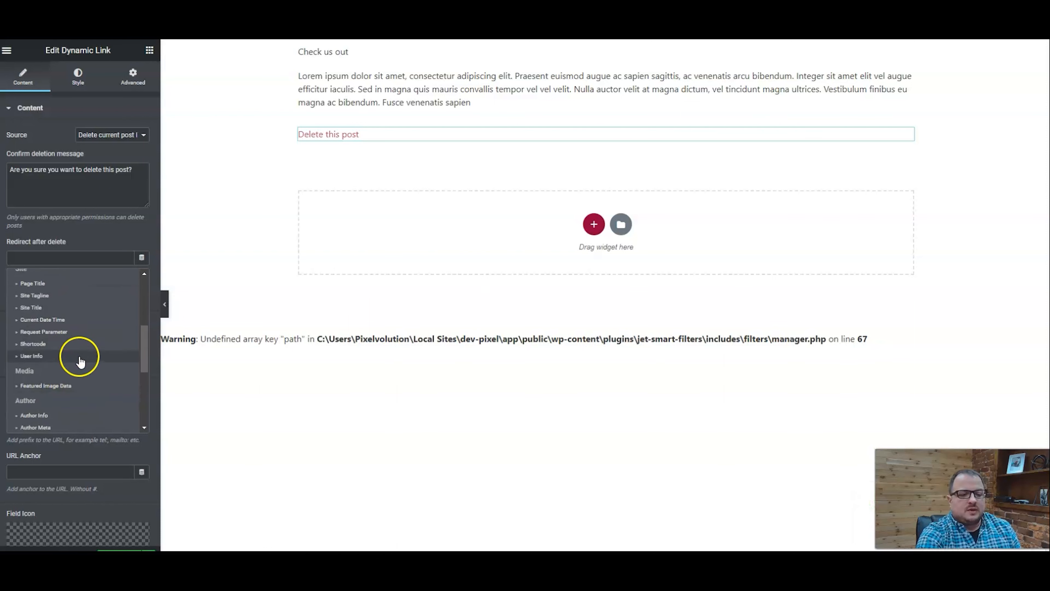
{"action": "left_click", "coordinate": [71, 347]}
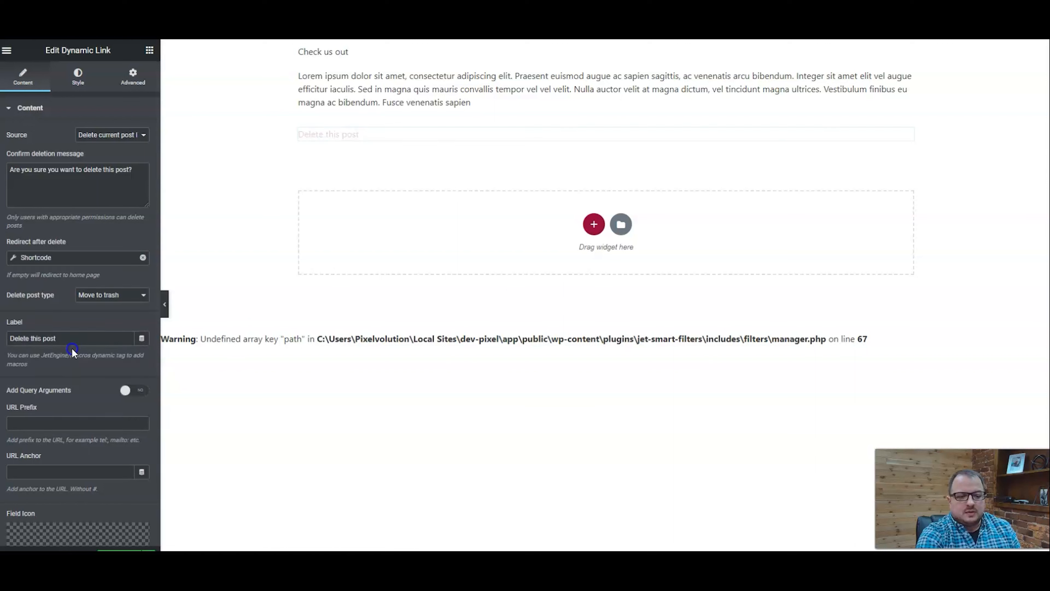
{"action": "left_click", "coordinate": [59, 264]}
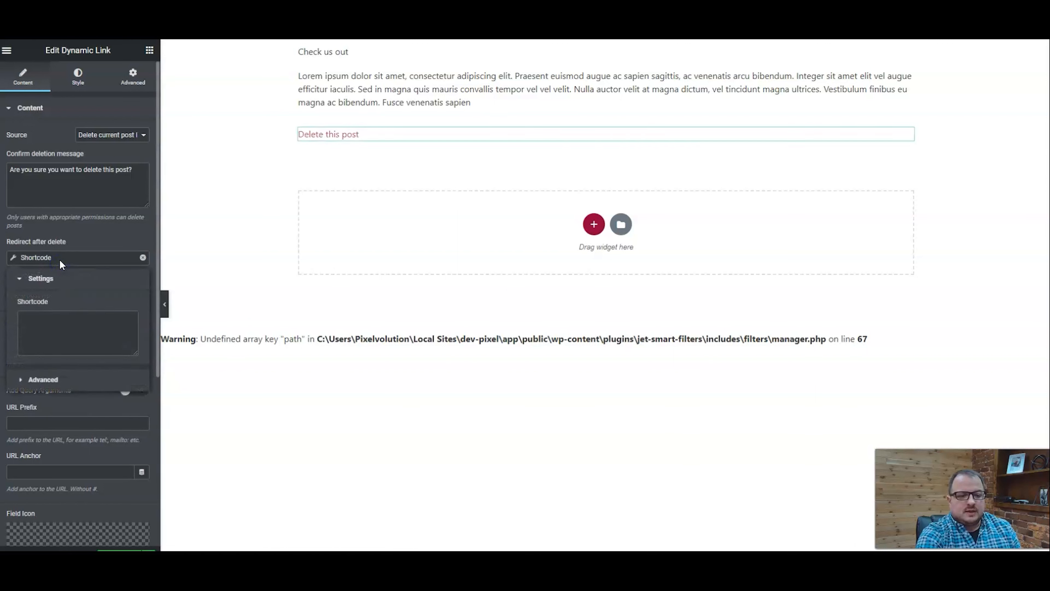
{"action": "left_click", "coordinate": [32, 323]}
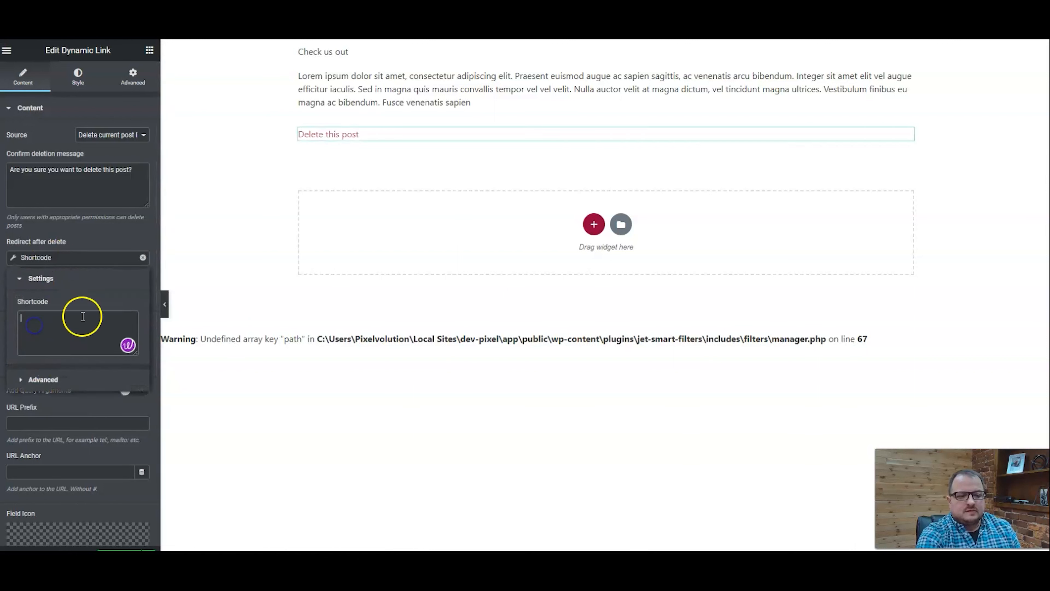
{"action": "left_click", "coordinate": [64, 326]}
{"action": "type", "text": "[current_url"}
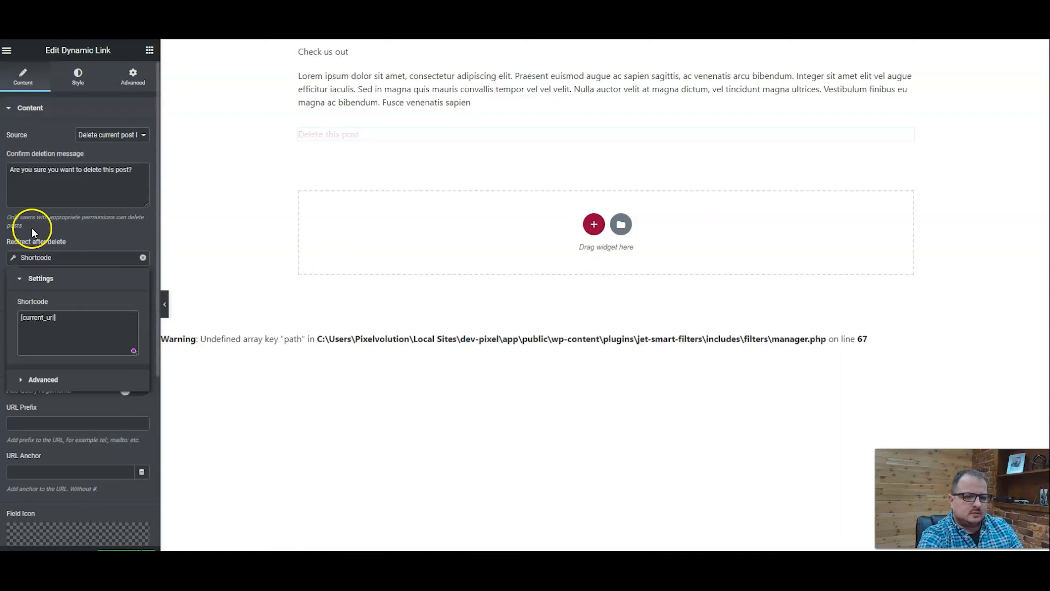
{"action": "left_click", "coordinate": [87, 243]}
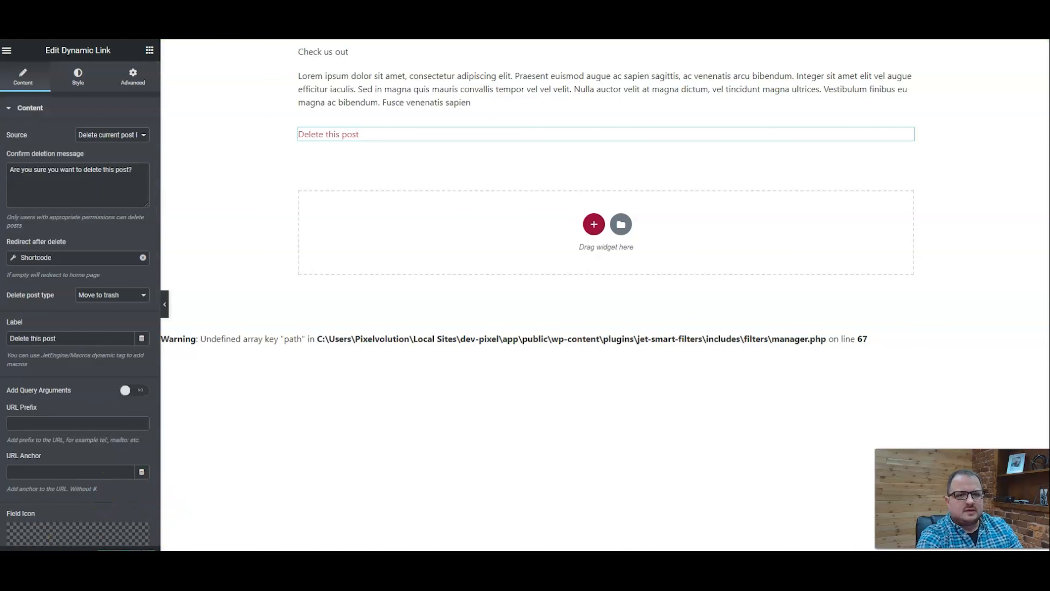
{"action": "left_click", "coordinate": [547, 361]}
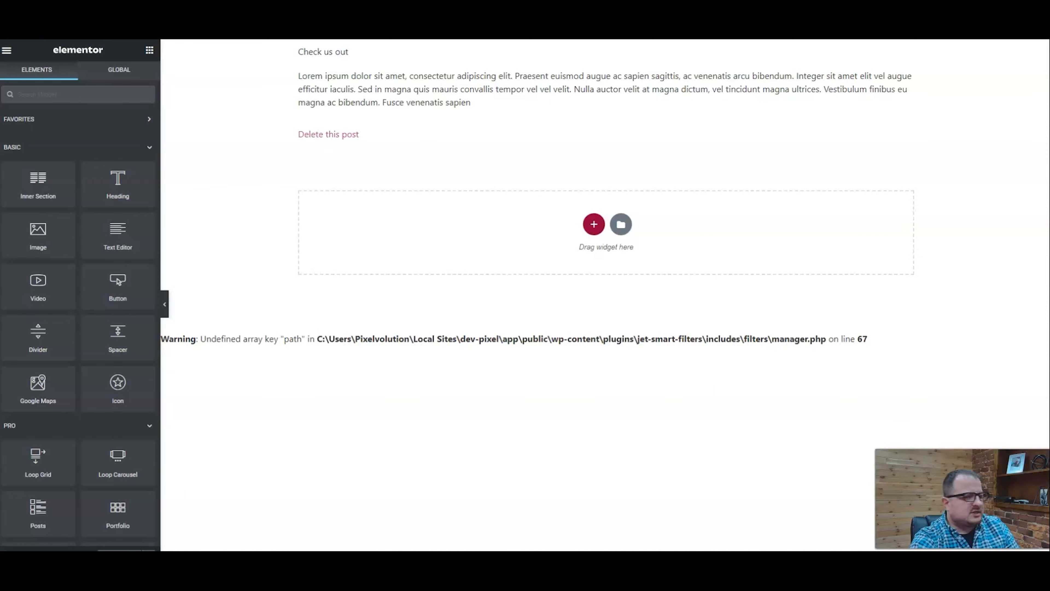
{"action": "left_click", "coordinate": [330, 137]}
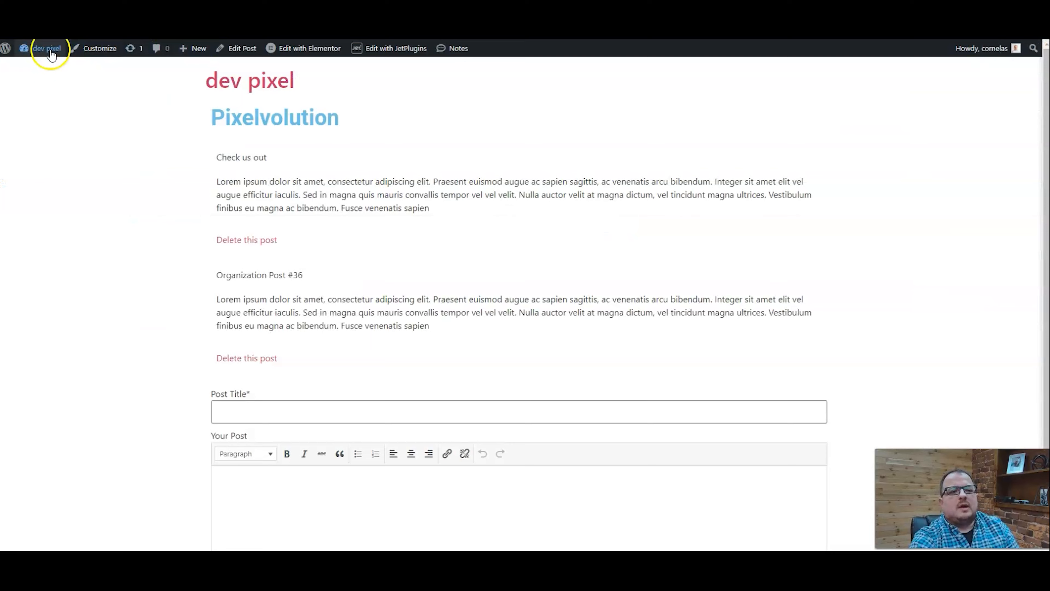
- Go to the WordPress dashboard's theme management and open the form for uploading a new theme
{"action": "mouse_move", "coordinate": [44, 50]}
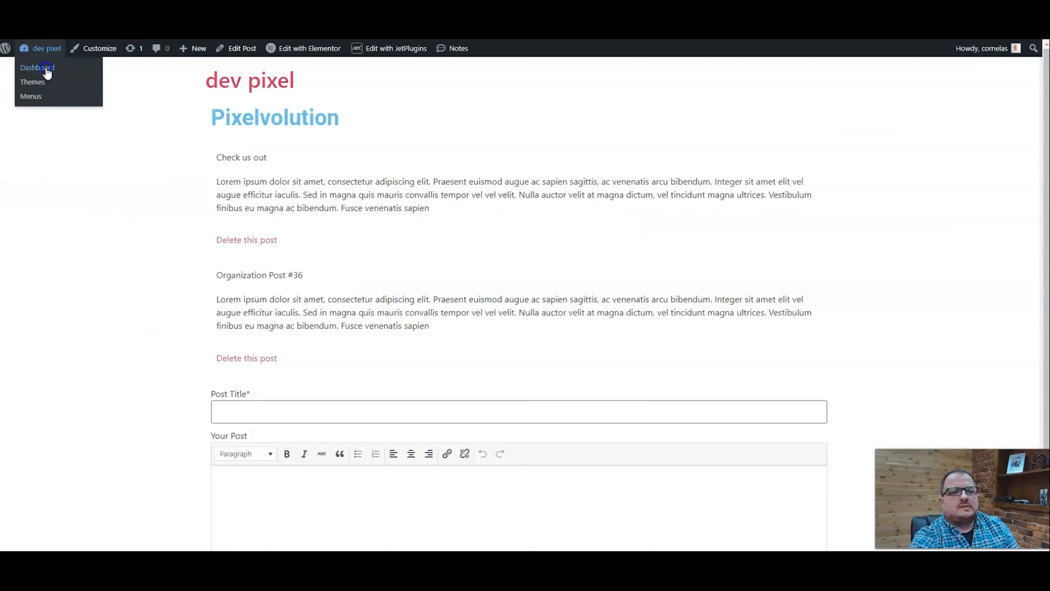
{"action": "left_click", "coordinate": [45, 68]}
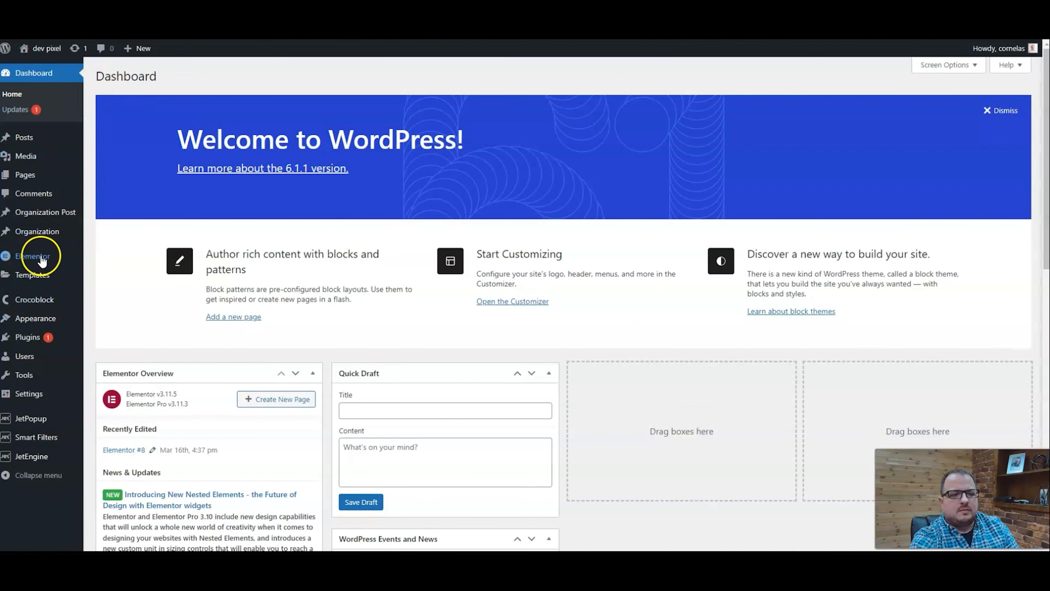
{"action": "mouse_move", "coordinate": [39, 268]}
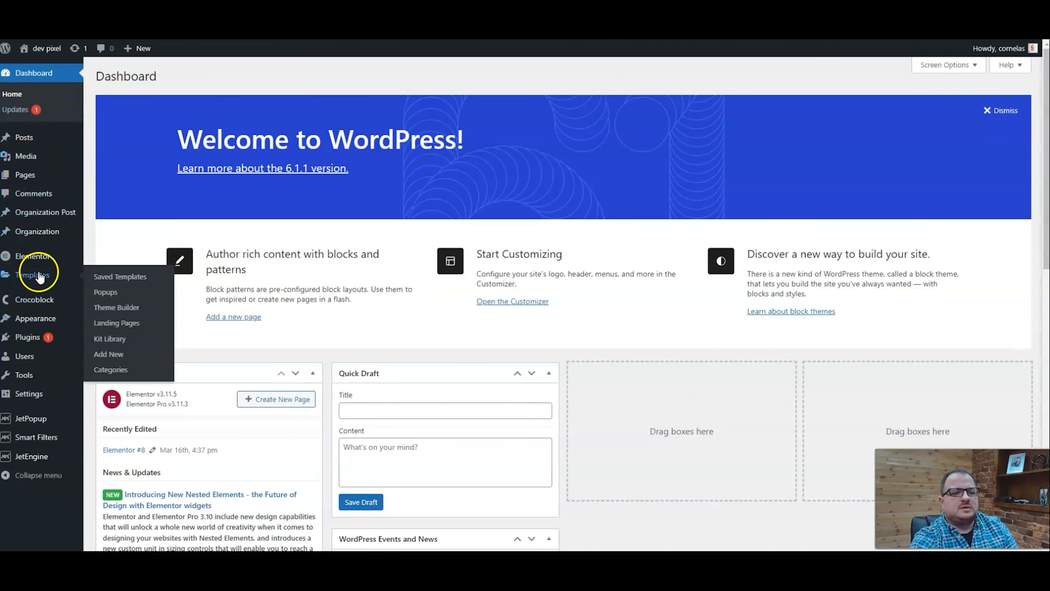
{"action": "mouse_move", "coordinate": [29, 318]}
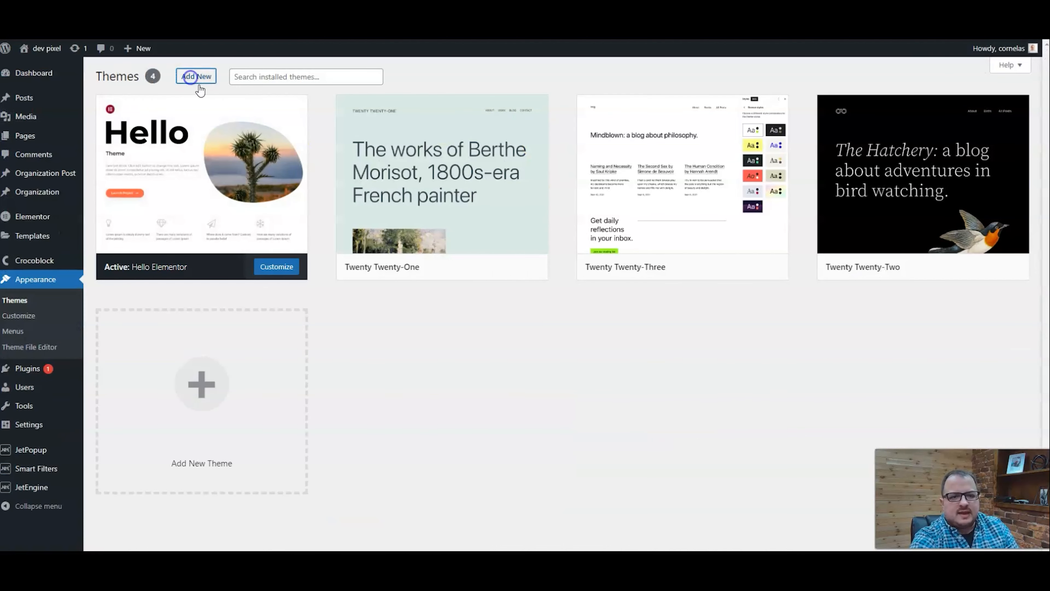
{"action": "left_click", "coordinate": [197, 75]}
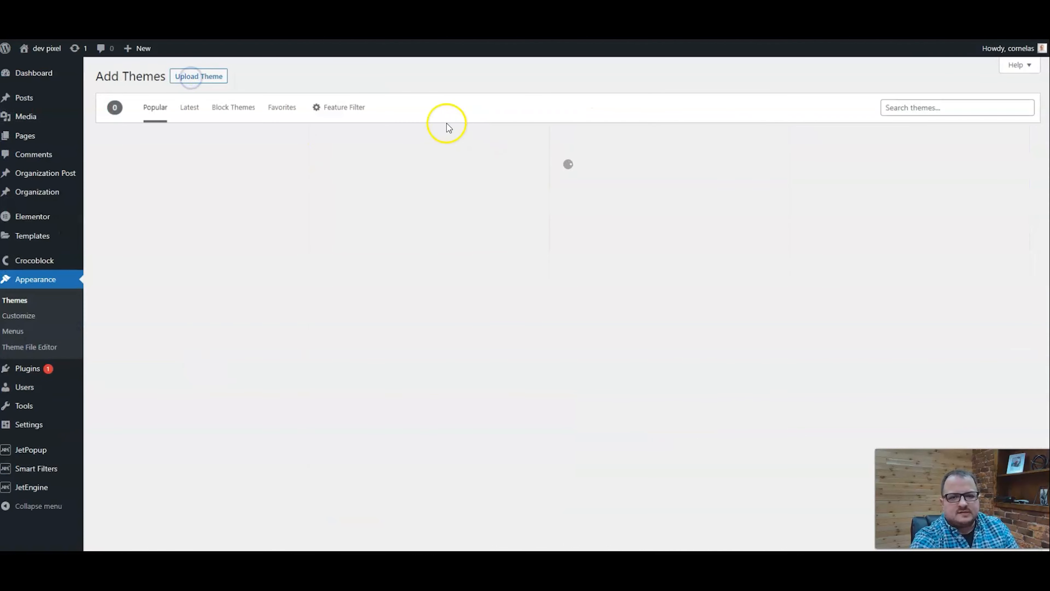
{"action": "left_click", "coordinate": [216, 78]}
{"action": "left_click", "coordinate": [492, 176]}
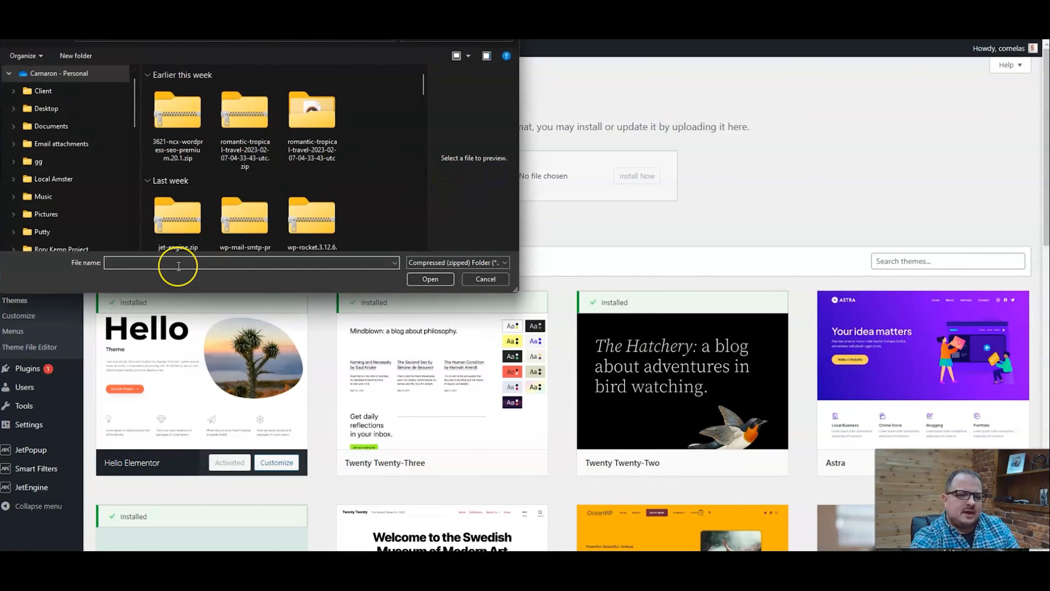
{"action": "type", "text": "hello"}
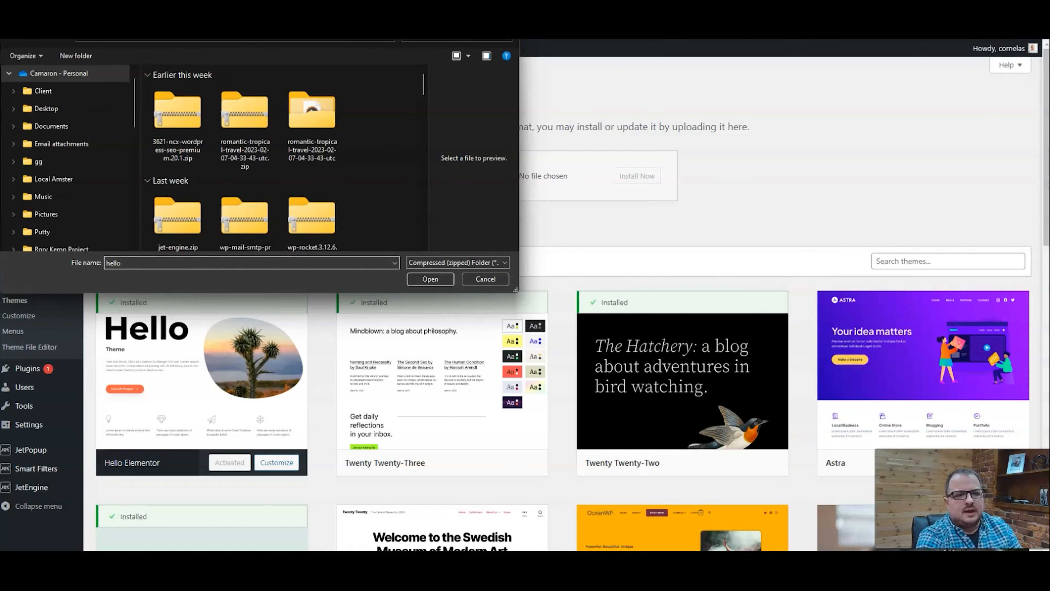
{"action": "scroll", "coordinate": [131, 140], "scroll_direction": "down", "scroll_amount": 6}
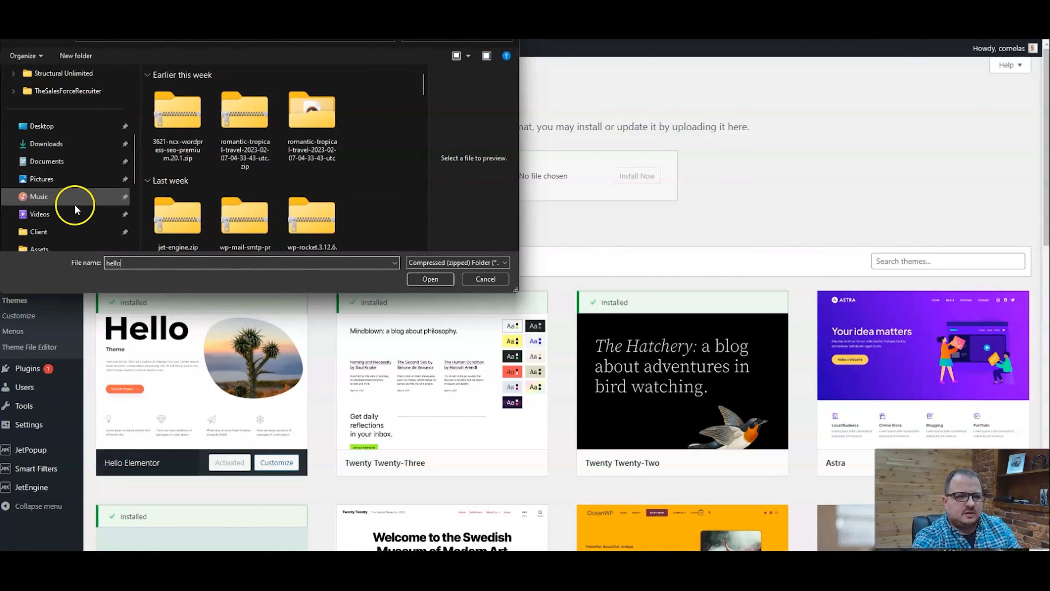
{"action": "left_click", "coordinate": [59, 143]}
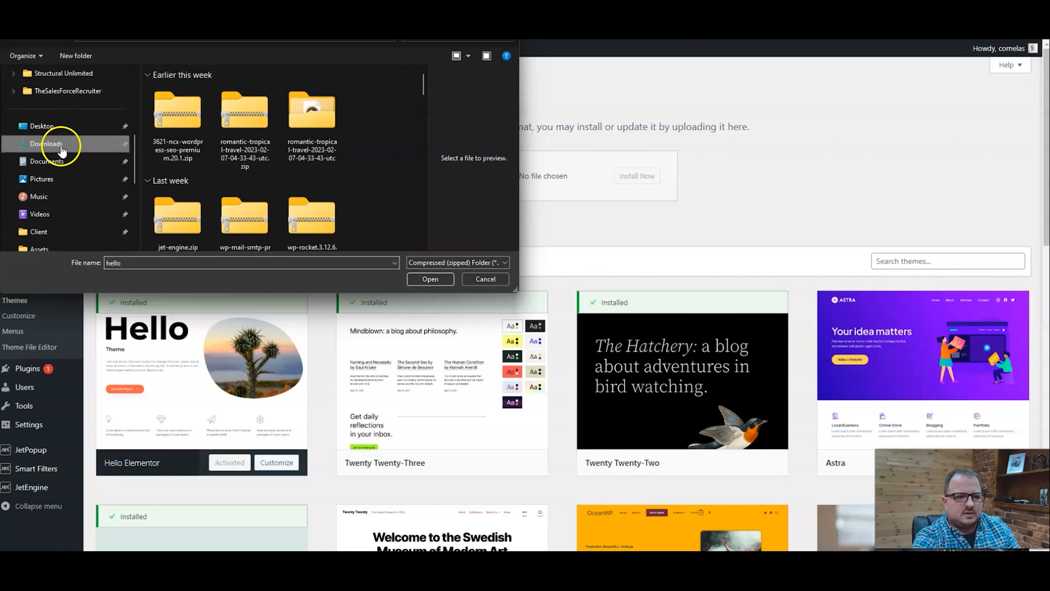
{"action": "left_click", "coordinate": [129, 263]}
{"action": "double_click", "coordinate": [138, 262]}
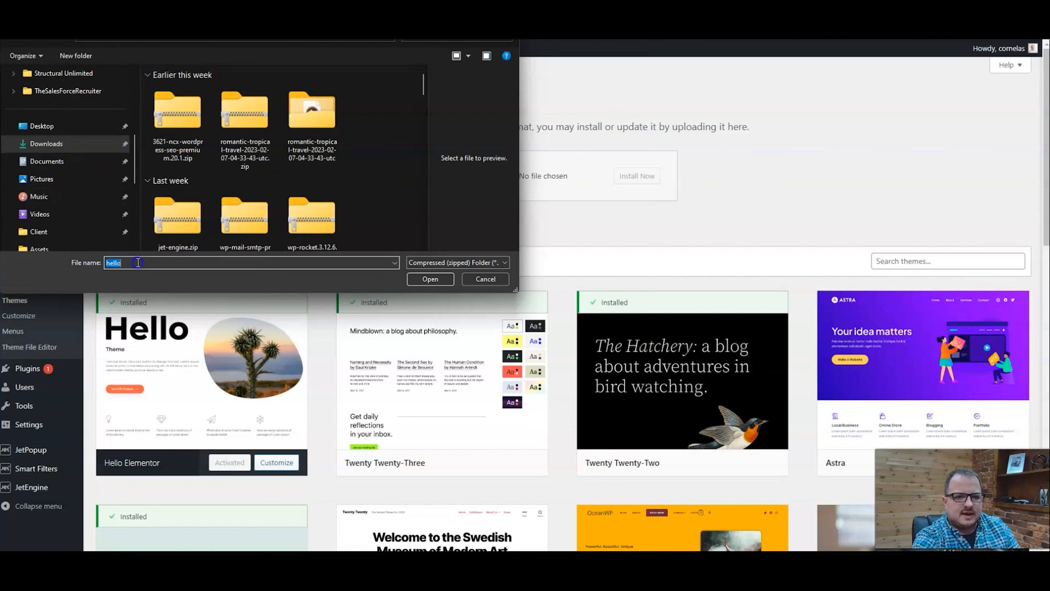
{"action": "left_click", "coordinate": [75, 144]}
{"action": "left_click", "coordinate": [137, 264]}
{"action": "scroll", "coordinate": [64, 215], "scroll_direction": "down", "scroll_amount": 3}
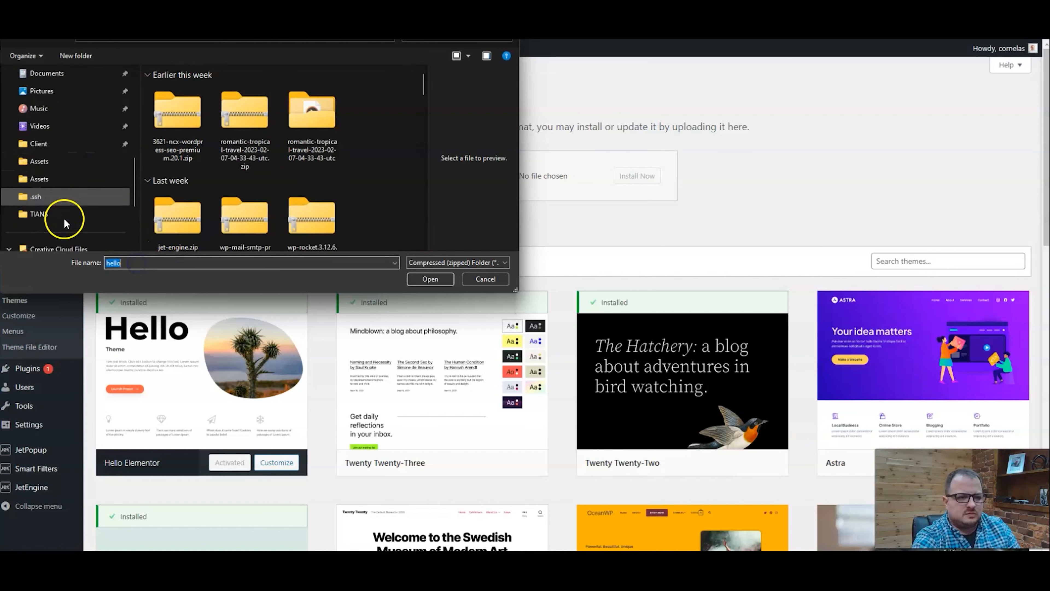
{"action": "scroll", "coordinate": [70, 211], "scroll_direction": "up", "scroll_amount": 3}
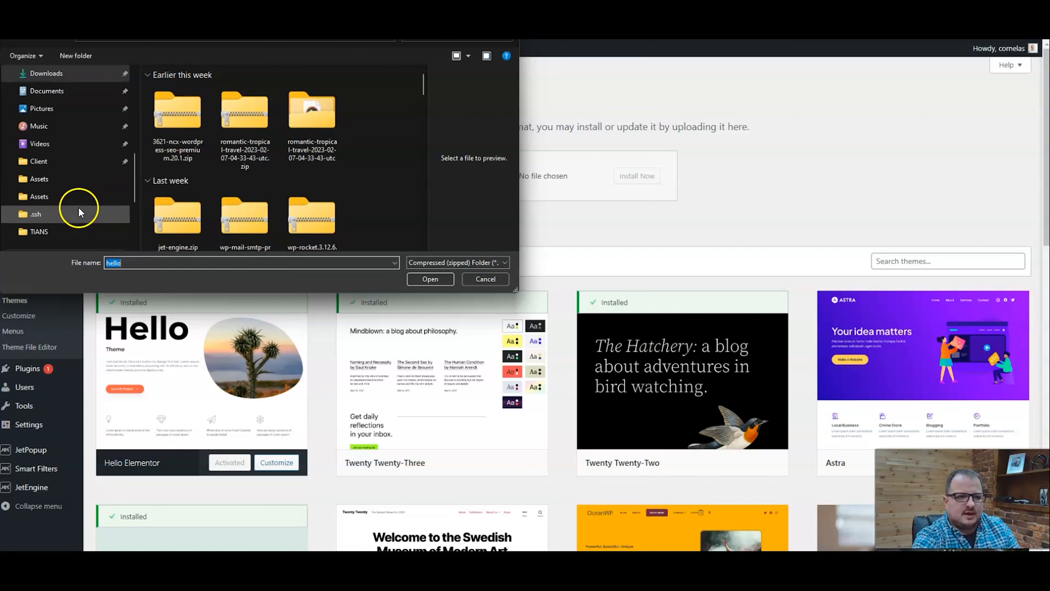
{"action": "left_click", "coordinate": [135, 262]}
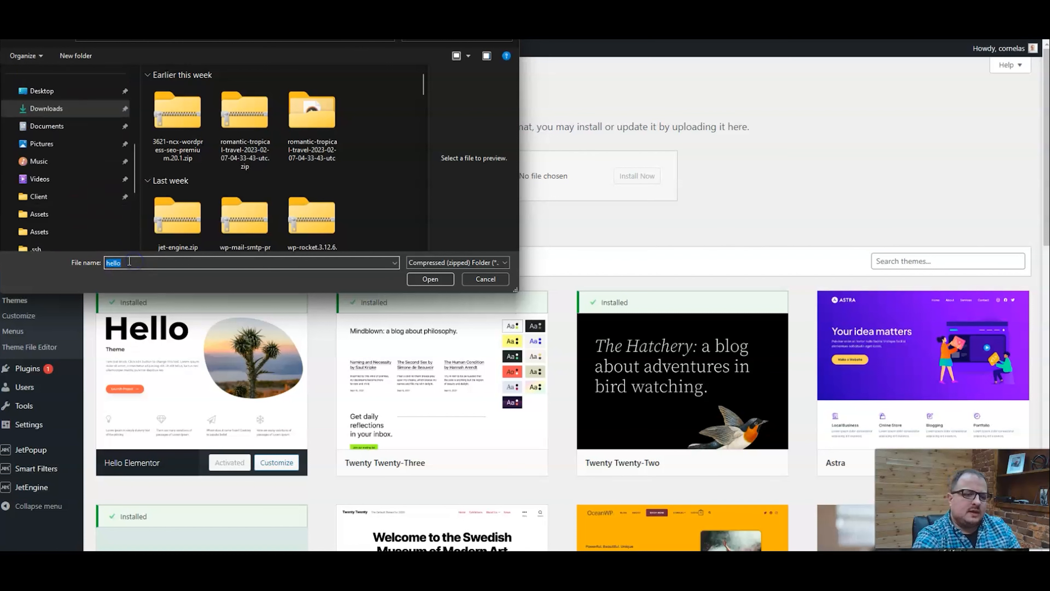
{"action": "type", "text": "hel"}
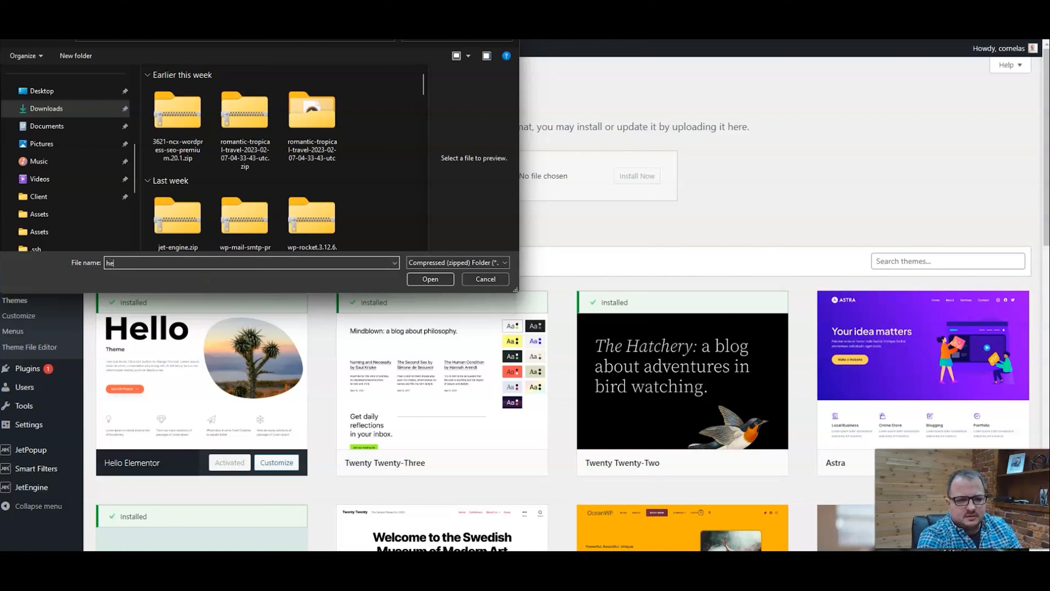
{"action": "left_click", "coordinate": [129, 261]}
{"action": "scroll", "coordinate": [81, 206], "scroll_direction": "down", "scroll_amount": 8}
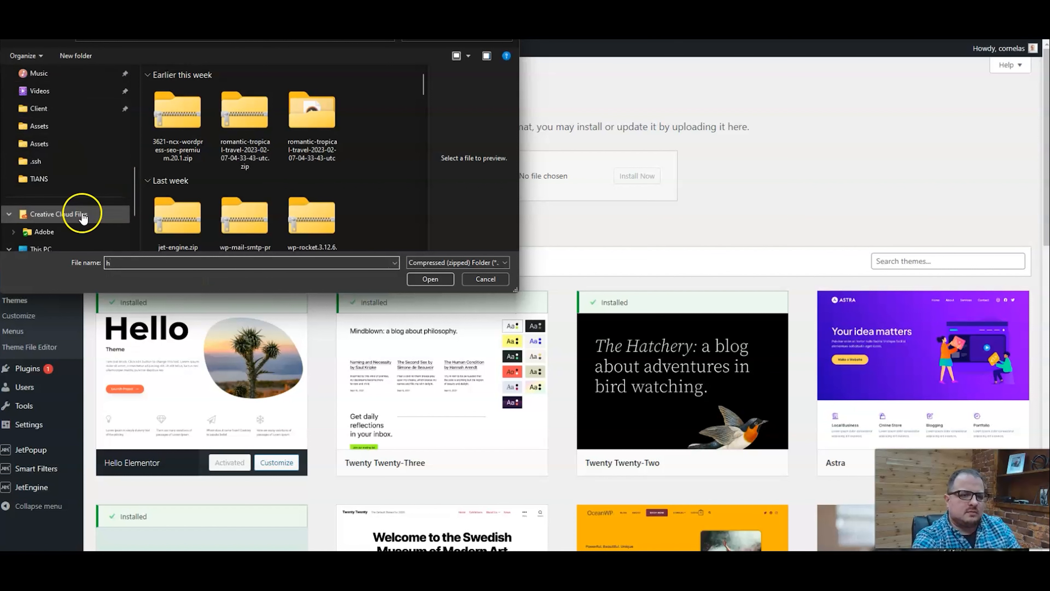
{"action": "scroll", "coordinate": [68, 215], "scroll_direction": "up", "scroll_amount": 1}
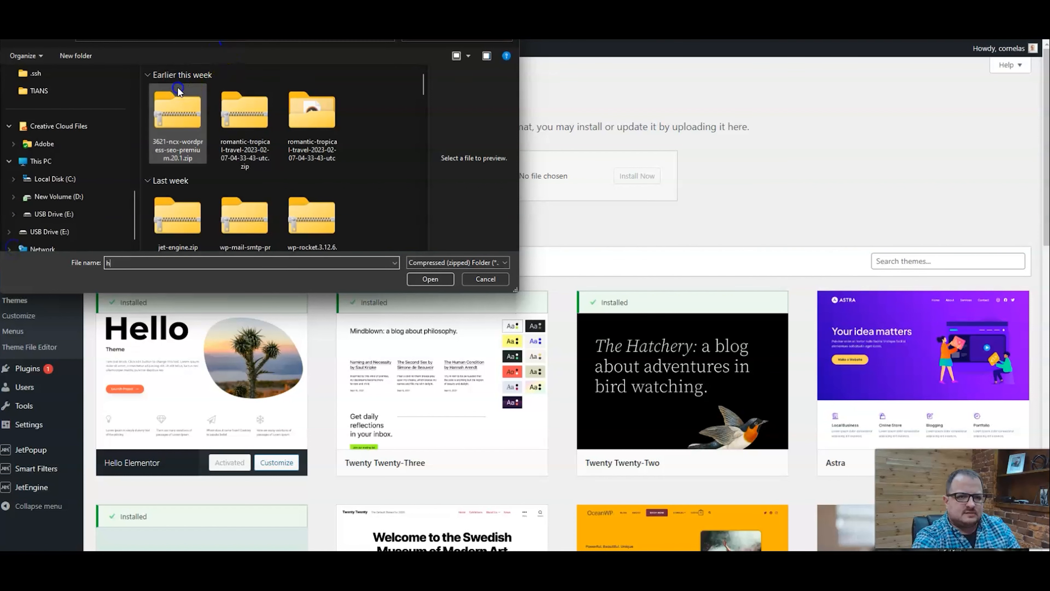
{"action": "key", "text": "Escape"}
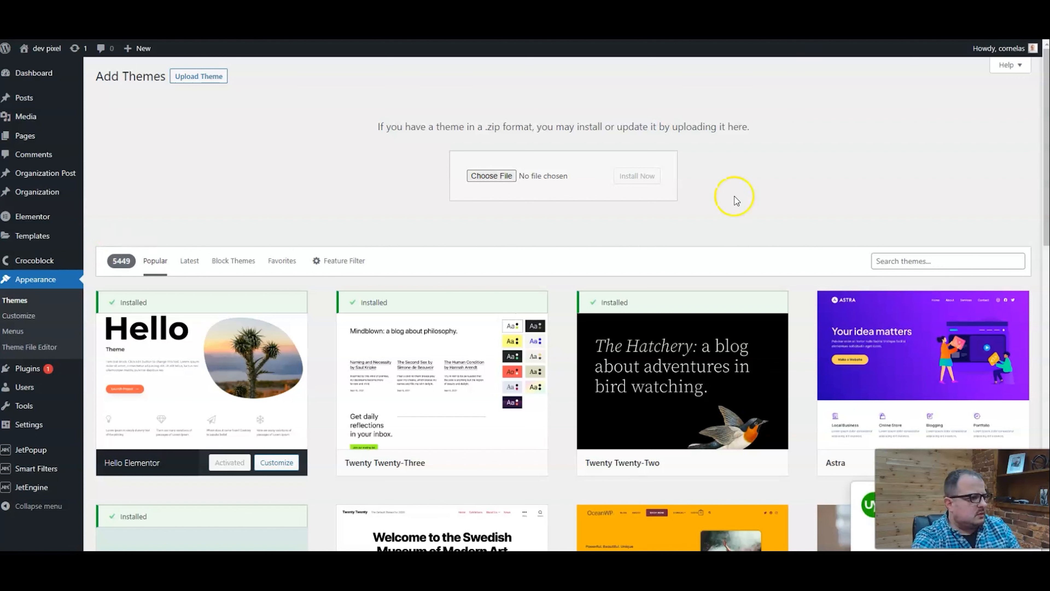
- Search the web for "hello child theme" and open the elementor/hello-theme-child repository on GitHub
{"action": "key", "text": "ctrl+t"}
{"action": "type", "text": "hello chi"}
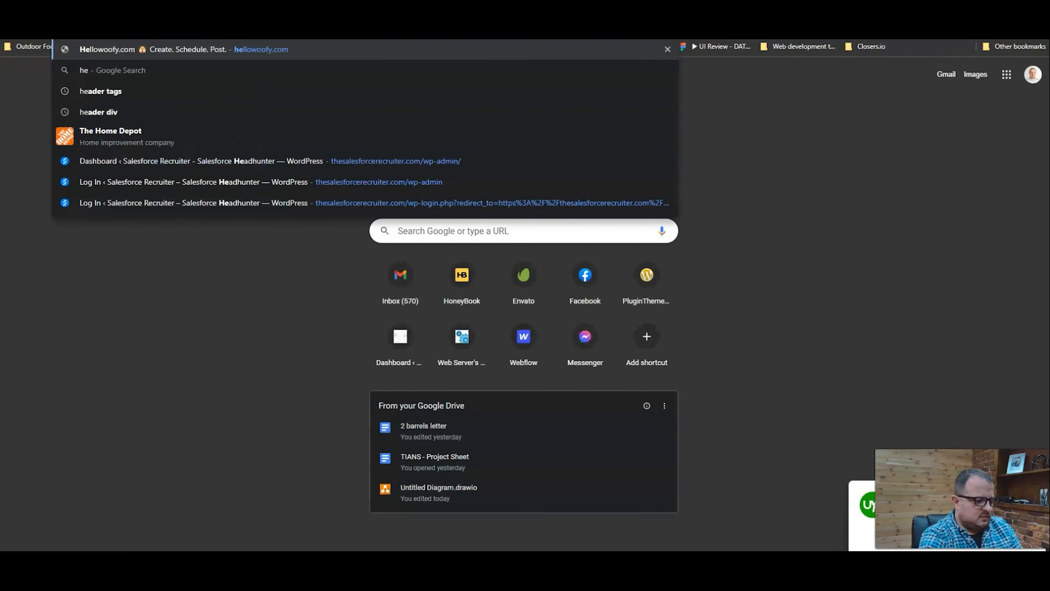
{"action": "type", "text": "ld"}
{"action": "key", "text": "Return"}
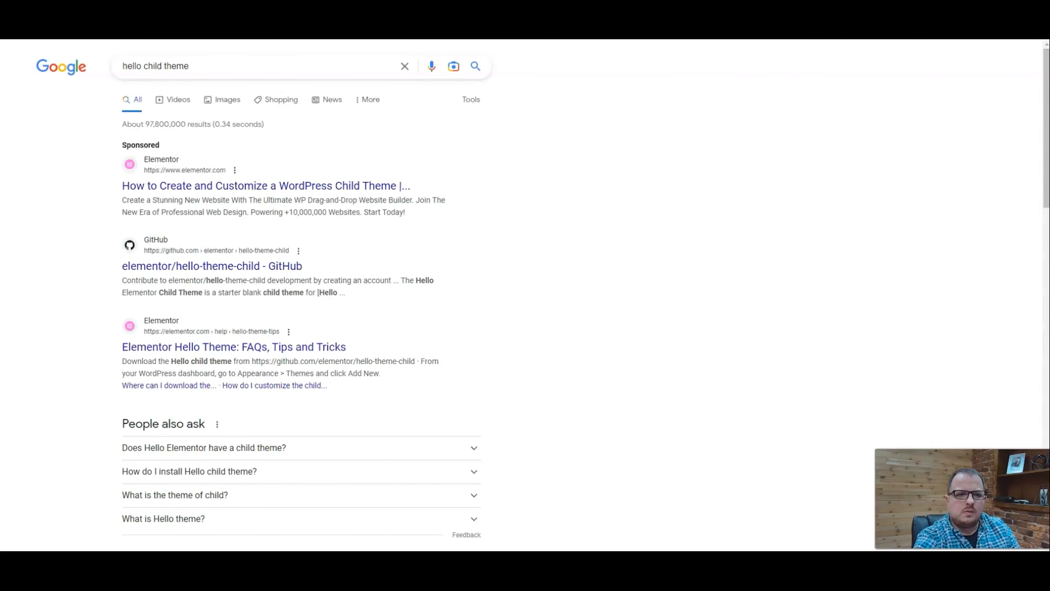
{"action": "left_click", "coordinate": [234, 266]}
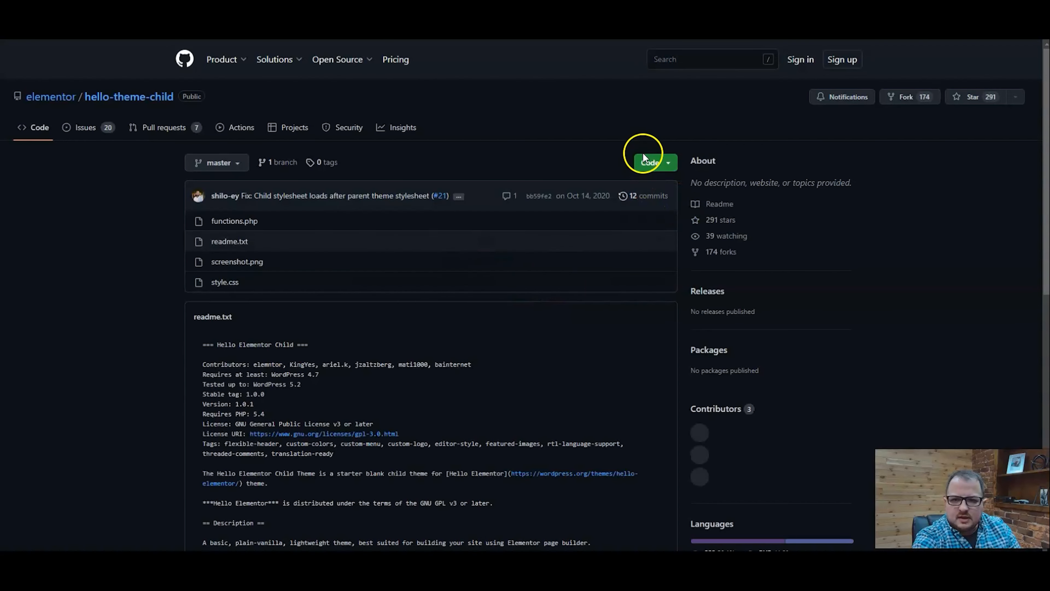
- Download the hello-theme-child repository as a ZIP and choose that file for upload in the WordPress Add Themes form
{"action": "left_click", "coordinate": [654, 162]}
{"action": "left_click", "coordinate": [504, 337]}
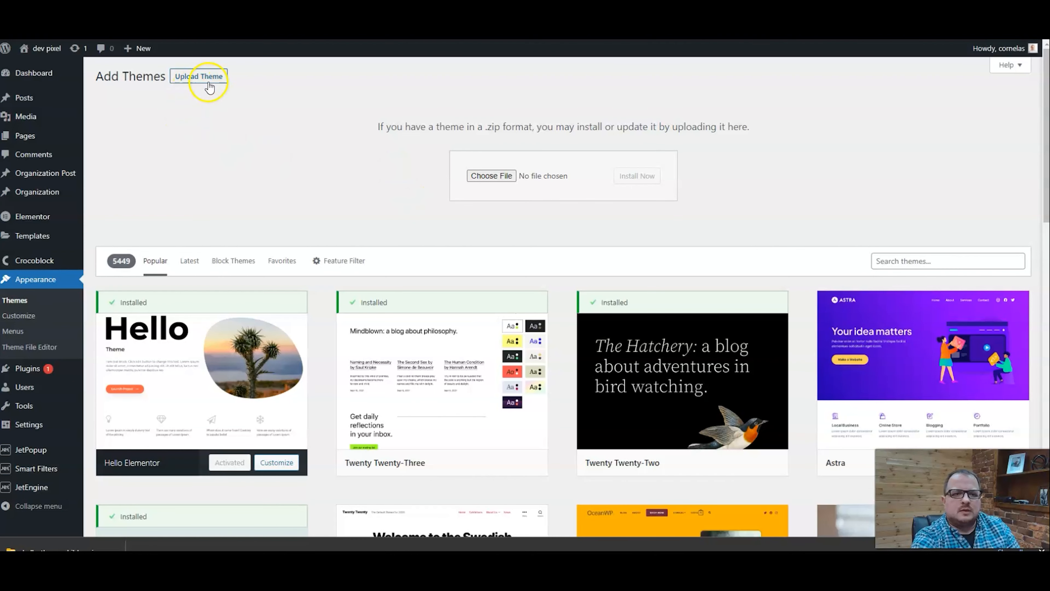
{"action": "left_click", "coordinate": [491, 174]}
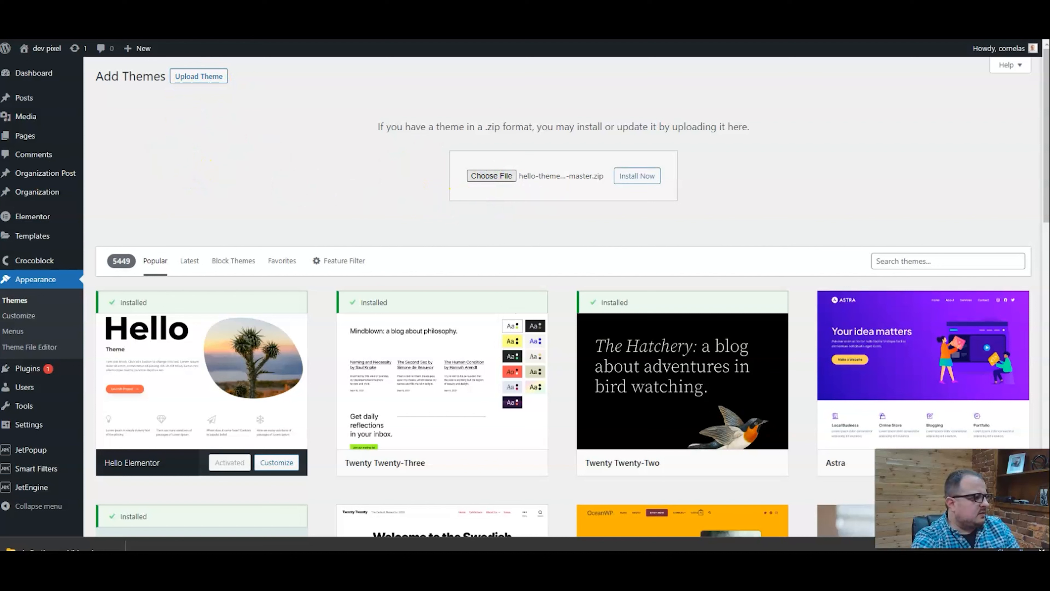
- Install the chosen hello-theme-child-master.zip theme and activate it
{"action": "left_click", "coordinate": [638, 174]}
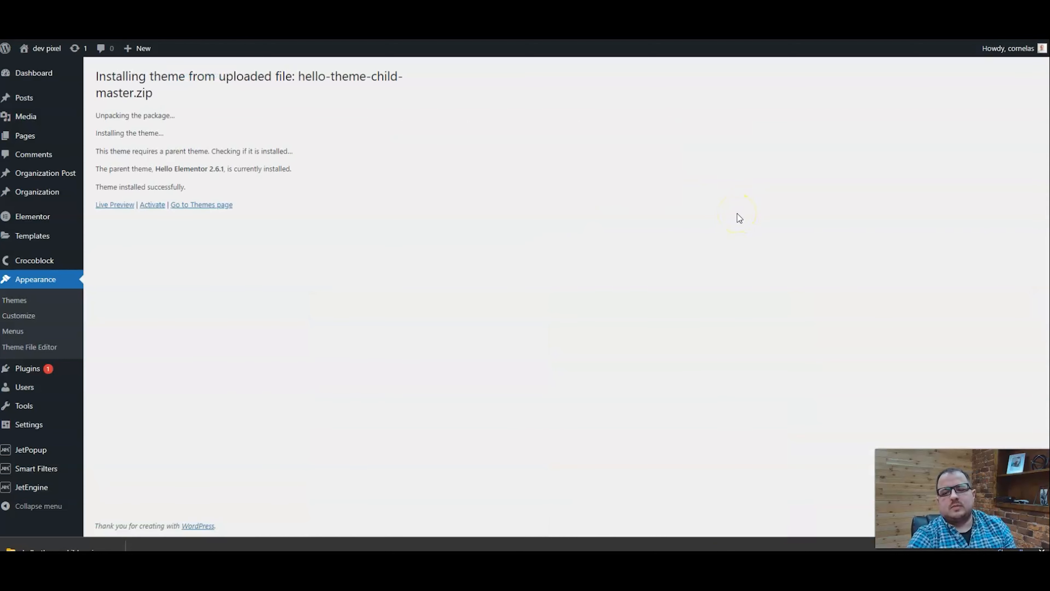
{"action": "left_click", "coordinate": [151, 207]}
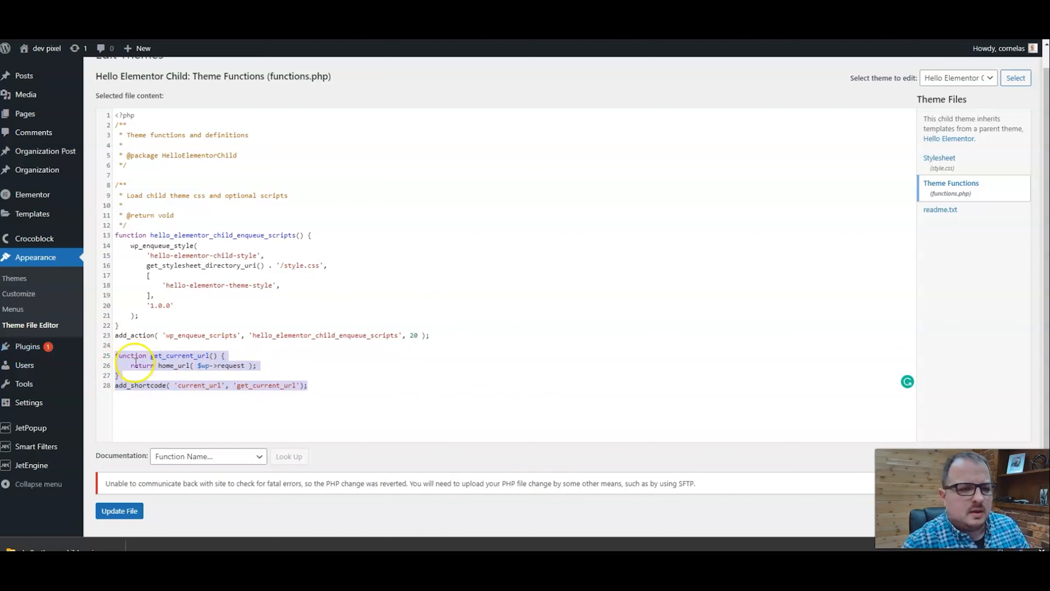
- In Sublime Text, add a get_current_url() function returning home_url( $wp->request ) and its current_url shortcode to the end of the child theme's functions.php, and save
{"action": "left_click_drag", "start_coordinate": [0, 267], "coordinate": [431, 102]}
{"action": "left_click", "coordinate": [139, 323]}
{"action": "key", "text": "Return"}
{"action": "key", "text": "Return"}
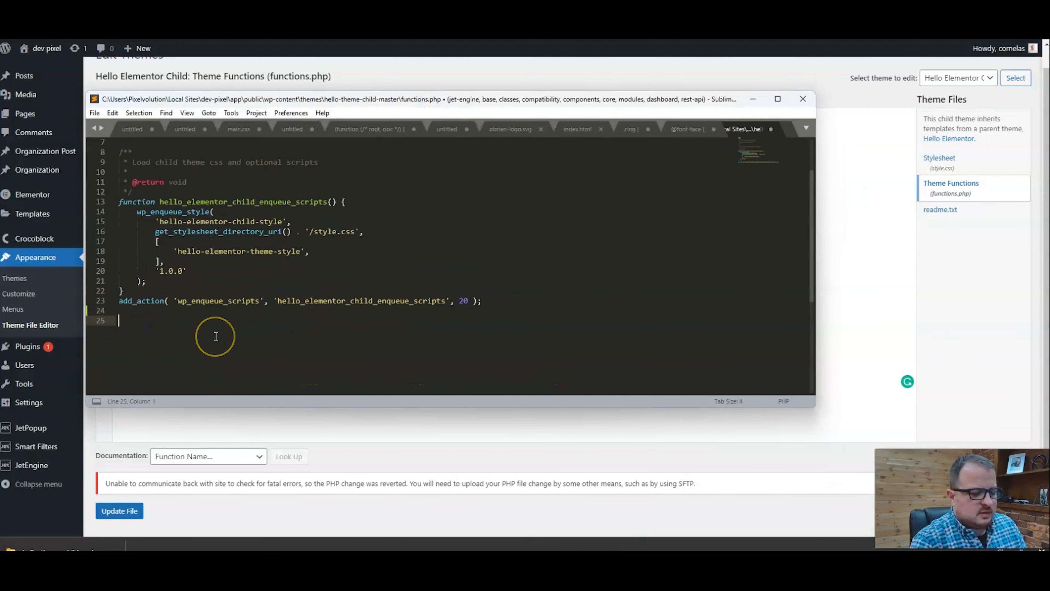
{"action": "type", "text": "function get_current_url() {     return home_url( $wp->request ); } add_shortcode( 'current_url', 'get_current_url');"}
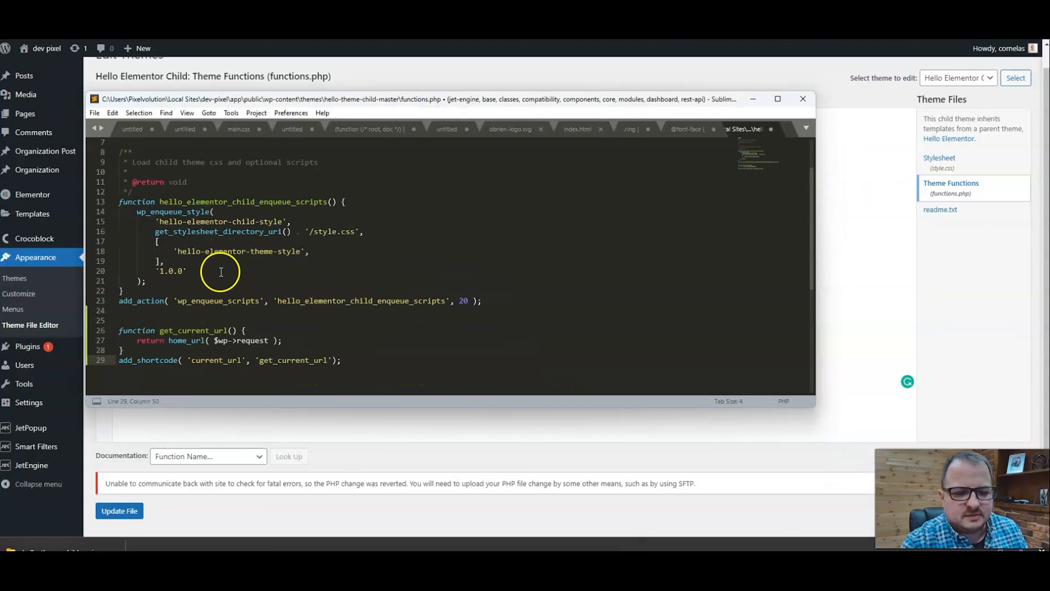
{"action": "key", "text": "ctrl+s"}
{"action": "key", "text": "super"}
{"action": "left_click", "coordinate": [392, 351]}
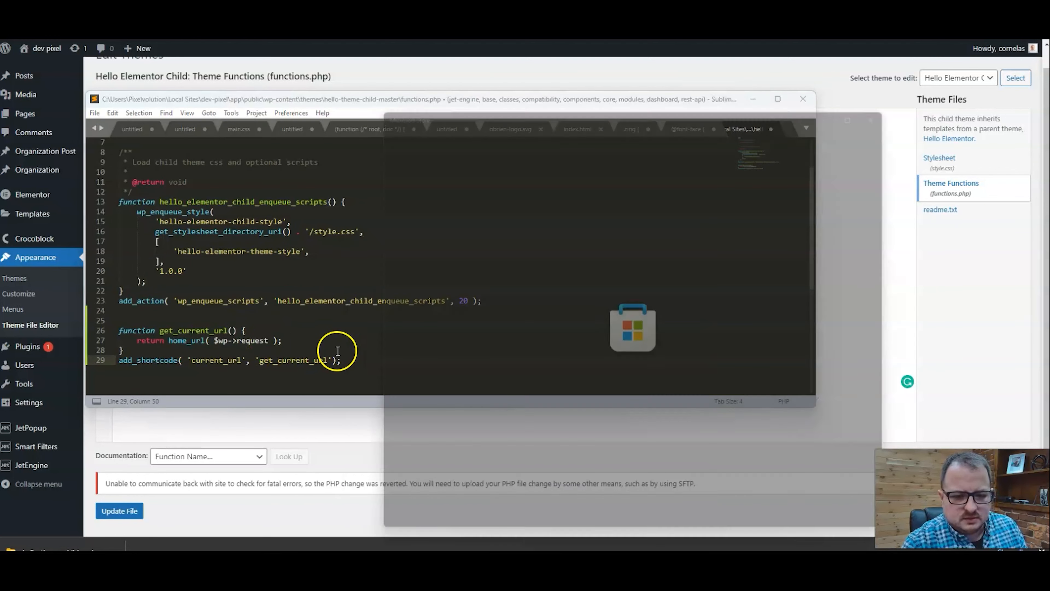
{"action": "left_click", "coordinate": [909, 115]}
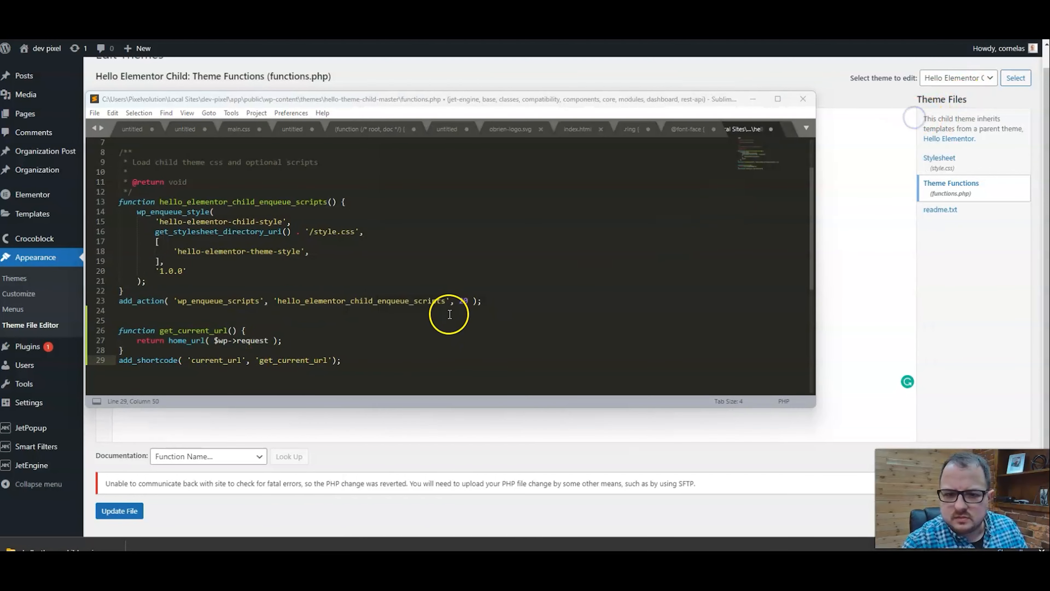
{"action": "left_click", "coordinate": [411, 335]}
{"action": "key", "text": "ctrl+s"}
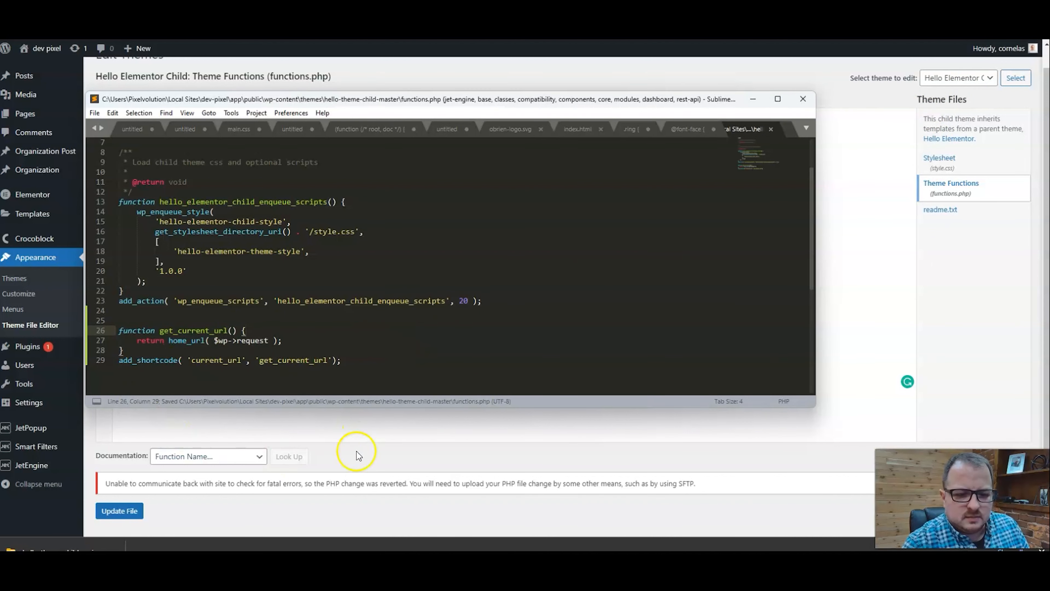
- Reload the theme file editor, discarding its unsaved changes, and refresh the Pixelvolution organization page to check the shortcode output
{"action": "left_click", "coordinate": [365, 427]}
{"action": "key", "text": "F5"}
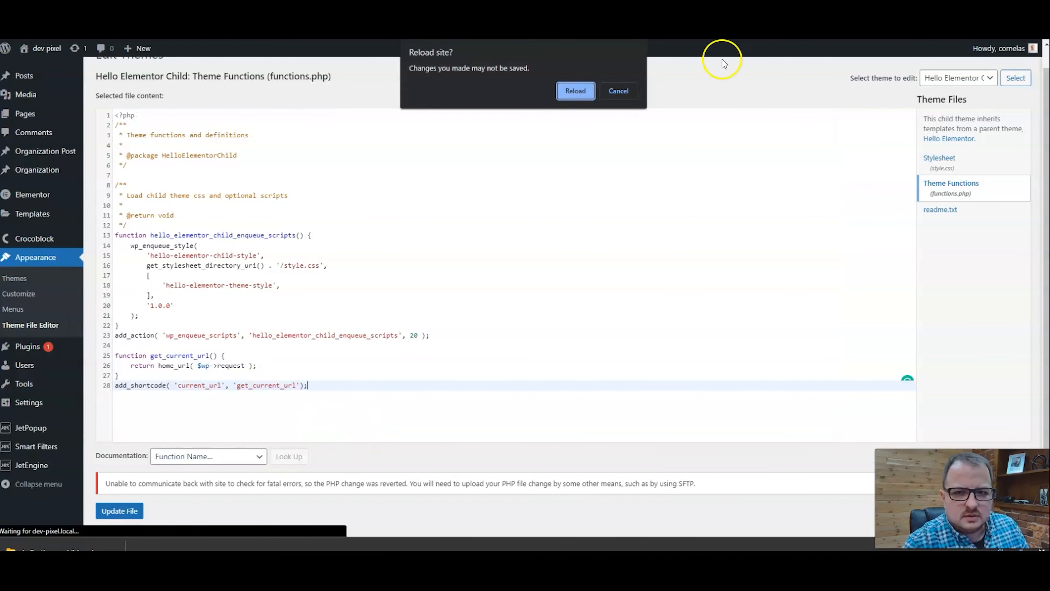
{"action": "left_click", "coordinate": [563, 95]}
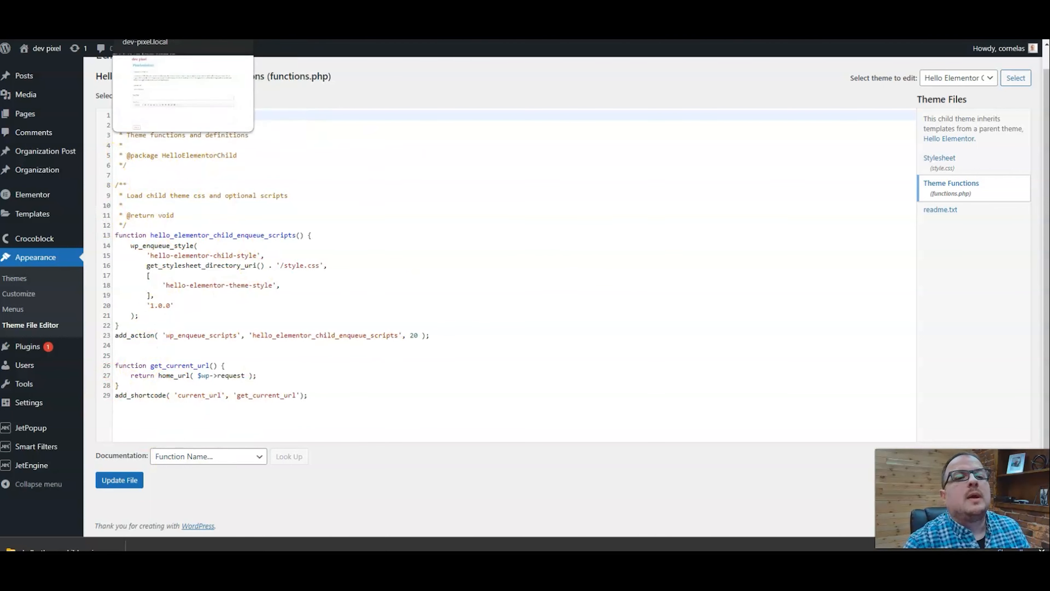
{"action": "left_click", "coordinate": [138, 11]}
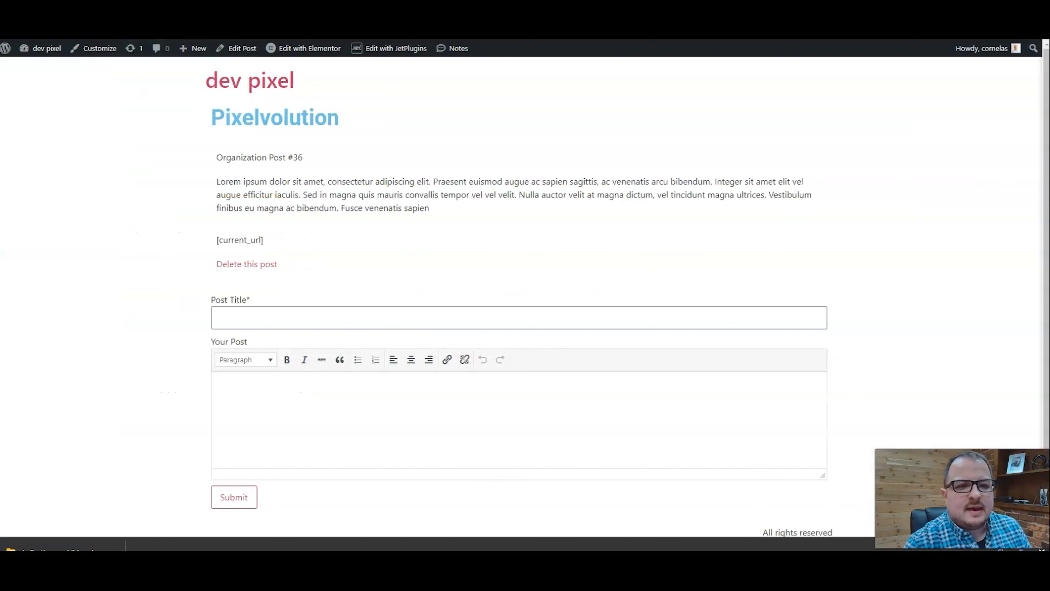
{"action": "key", "text": "F5"}
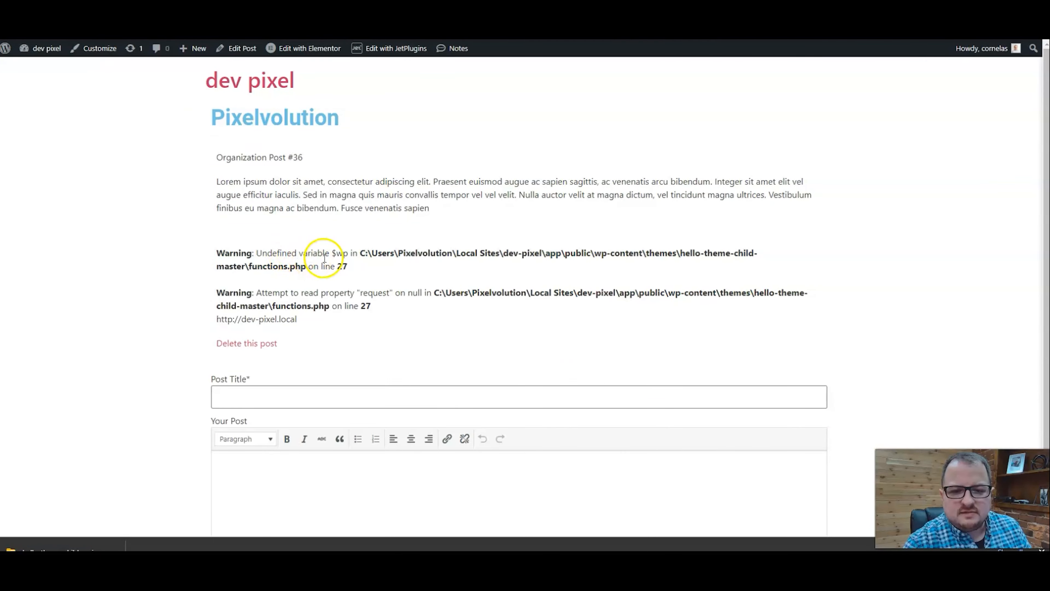
- Back in Sublime Text, insert "global $wp;" as the first line of the get_current_url function and save functions.php
{"action": "key", "text": "ctrl+Tab"}
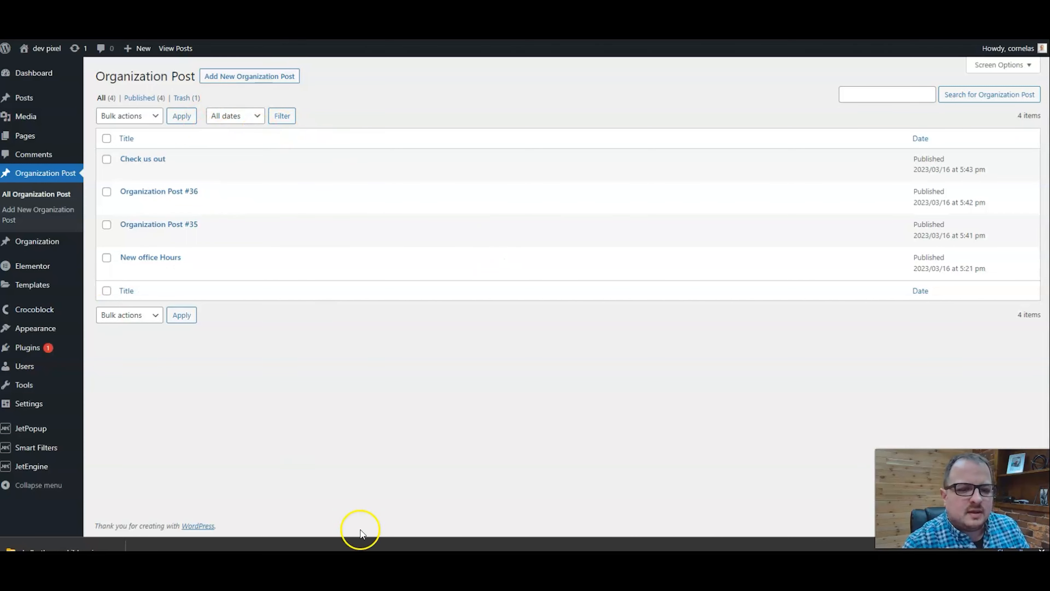
{"action": "key", "text": "alt+Tab"}
{"action": "key", "text": "alt+Tab"}
{"action": "key", "text": "alt+Tab"}
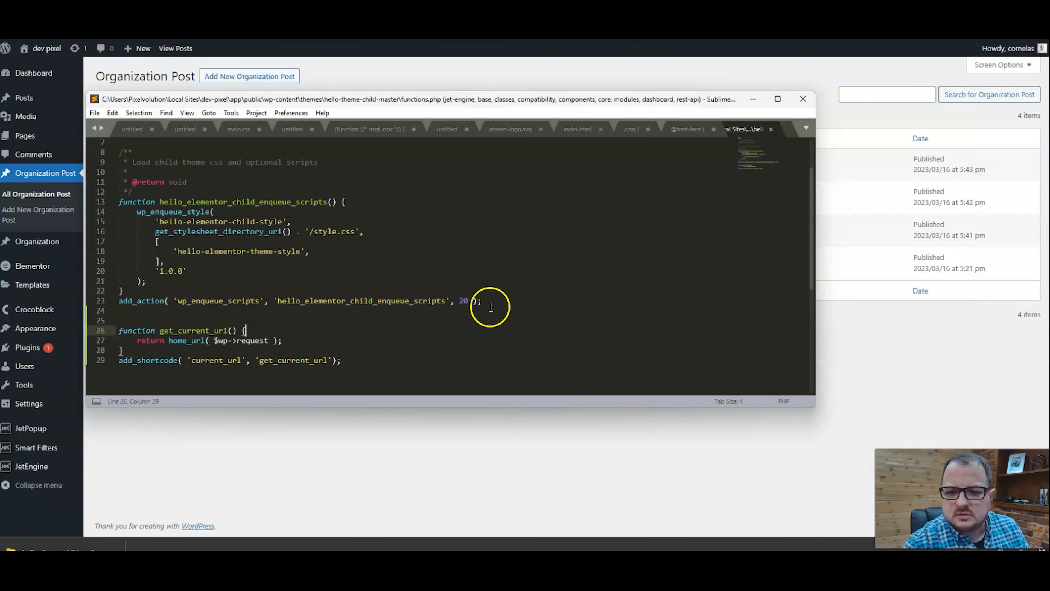
{"action": "key", "text": "Return"}
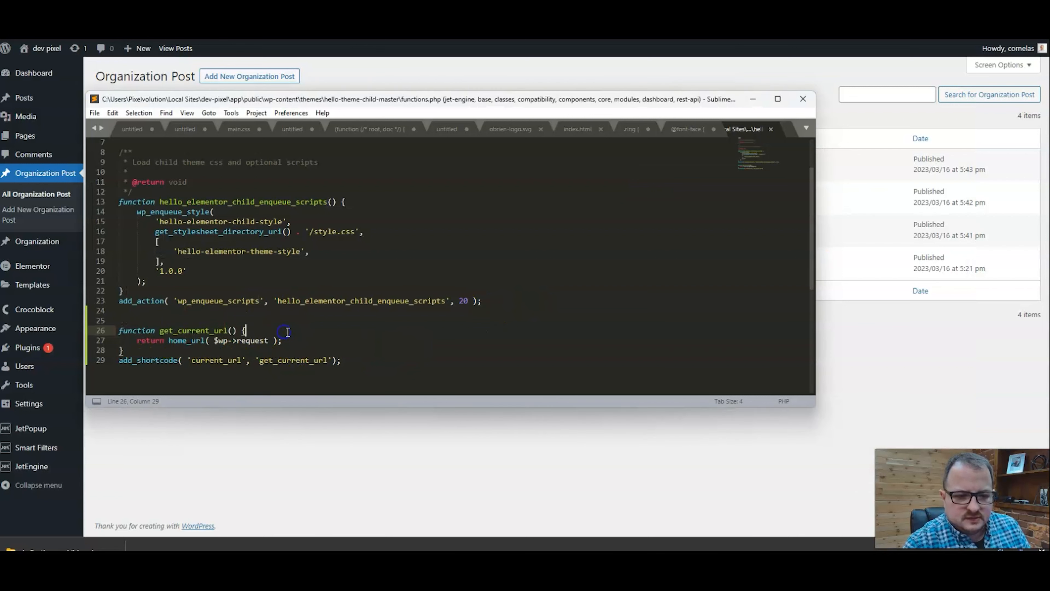
{"action": "type", "text": "globv"}
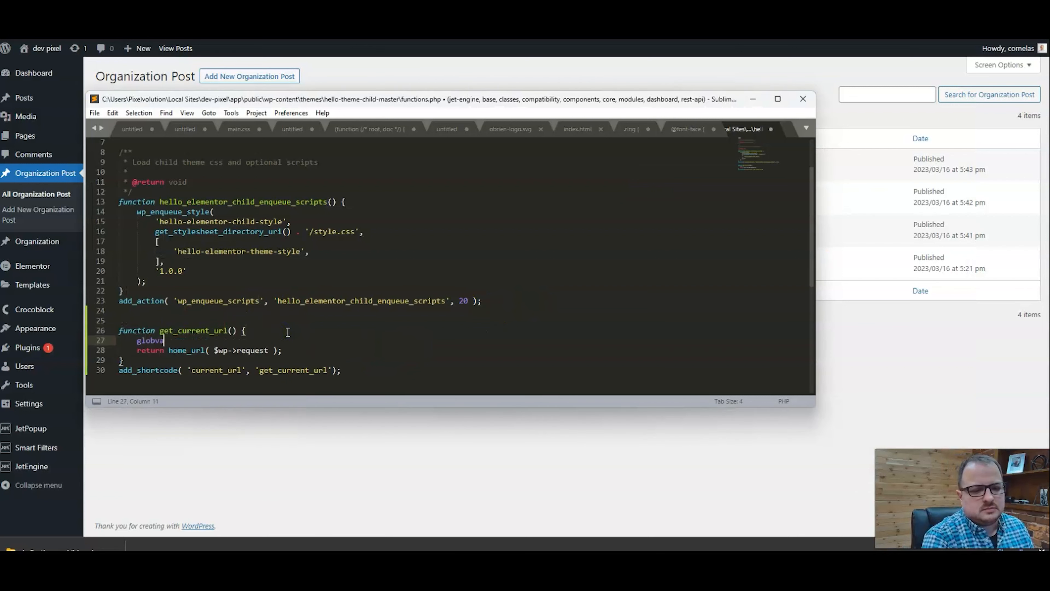
{"action": "key", "text": "BackSpace"}
{"action": "type", "text": "al $"}
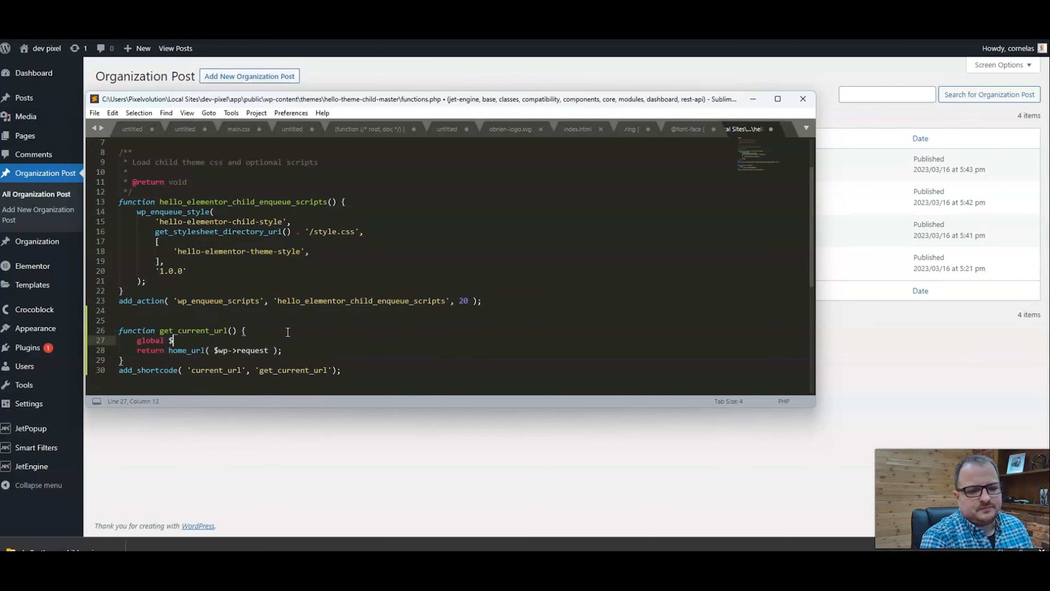
{"action": "type", "text": "wp;"}
{"action": "key", "text": "ctrl+s"}
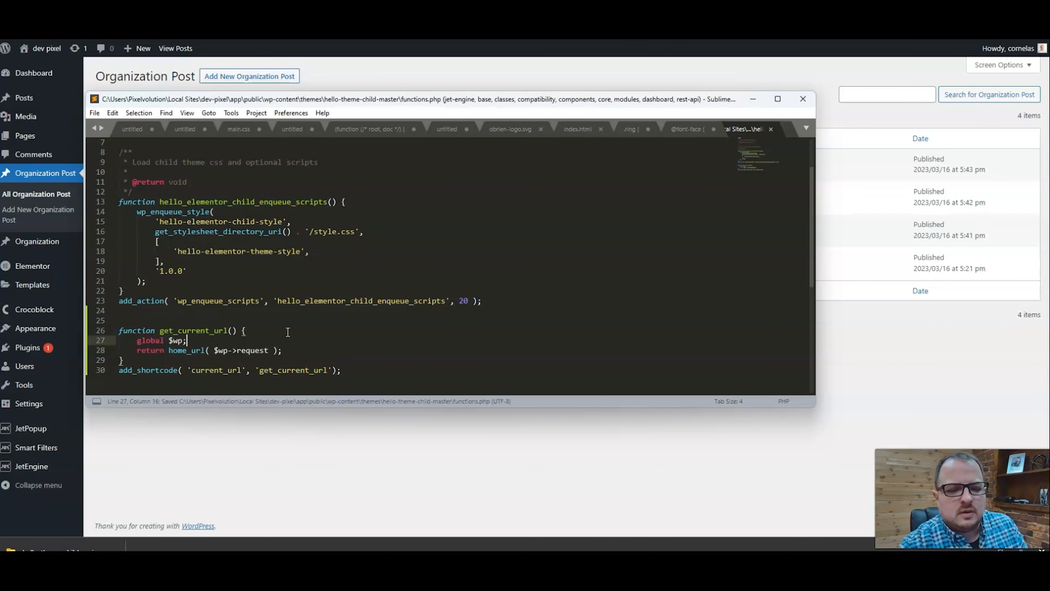
- Refresh the Pixelvolution organization page and check the URL output by the shortcode
{"action": "left_click", "coordinate": [188, 47]}
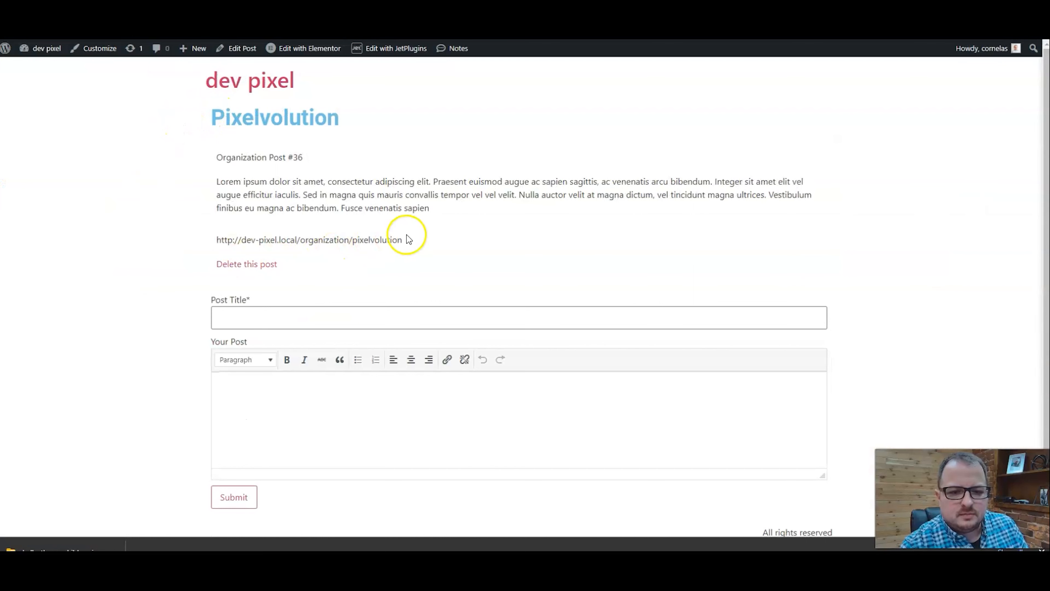
{"action": "left_click_drag", "start_coordinate": [403, 240], "coordinate": [216, 238]}
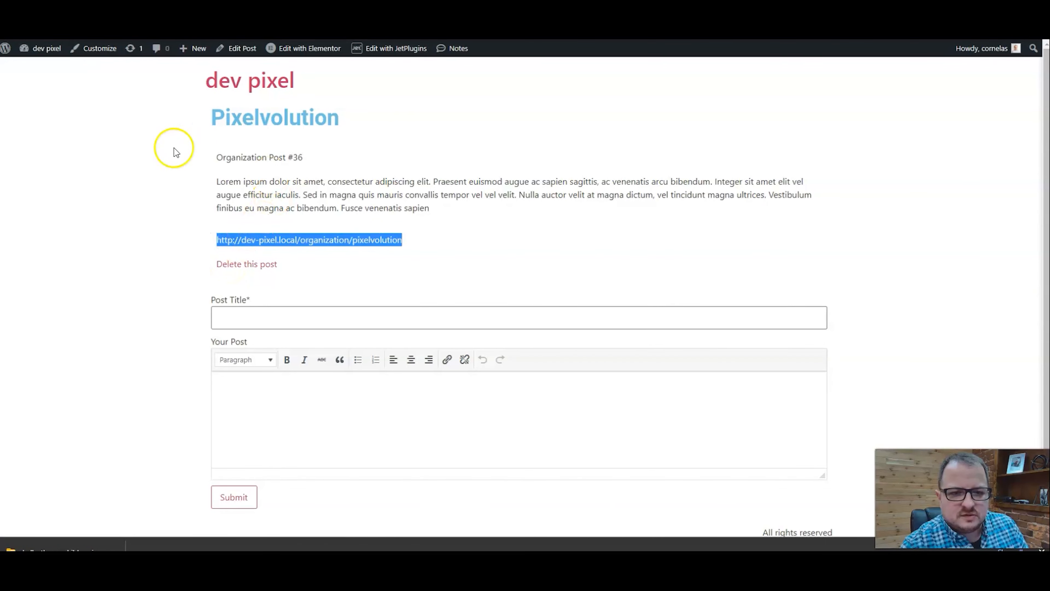
{"action": "left_click", "coordinate": [133, 213]}
- Restore the trashed organization posts "Check us out" and "New Service" in the WordPress dashboard and list all organization posts
{"action": "left_click", "coordinate": [165, 47]}
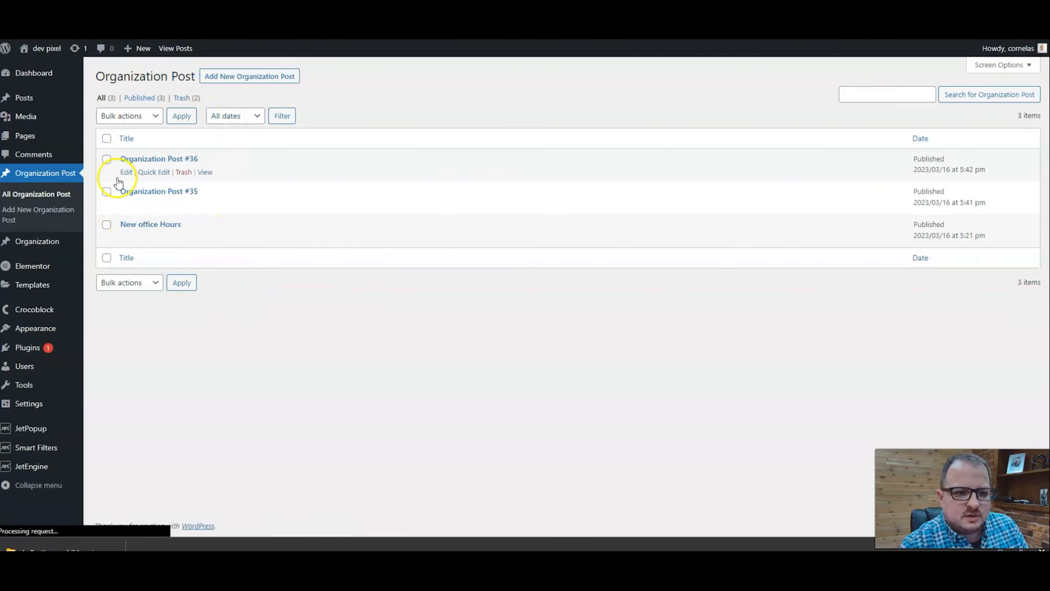
{"action": "left_click", "coordinate": [180, 98]}
{"action": "left_click", "coordinate": [107, 159]}
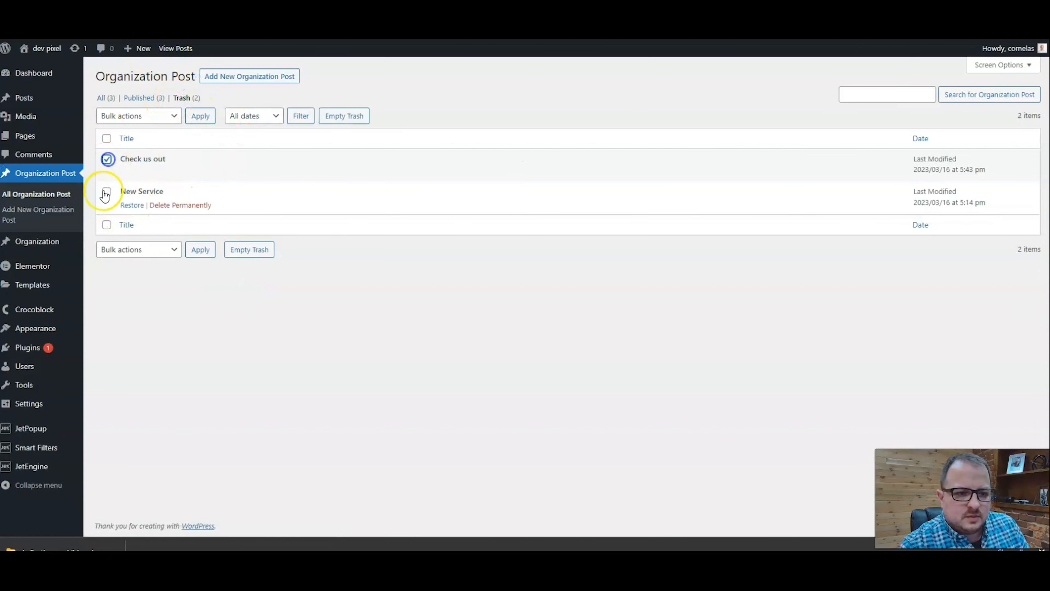
{"action": "left_click", "coordinate": [106, 191]}
{"action": "left_click", "coordinate": [138, 116]}
{"action": "left_click", "coordinate": [138, 138]}
{"action": "left_click", "coordinate": [200, 116]}
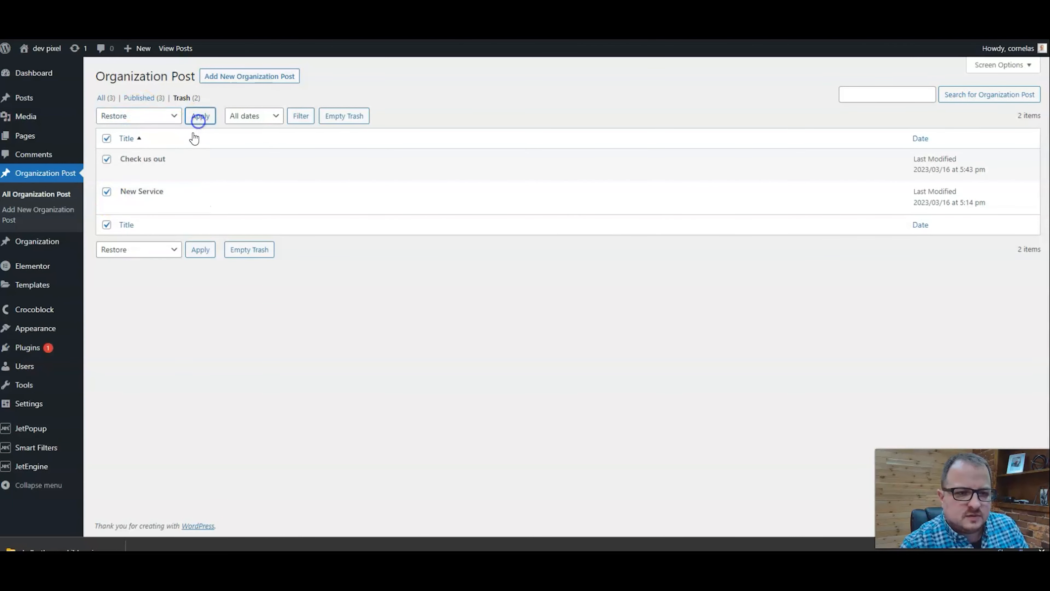
{"action": "left_click", "coordinate": [145, 129]}
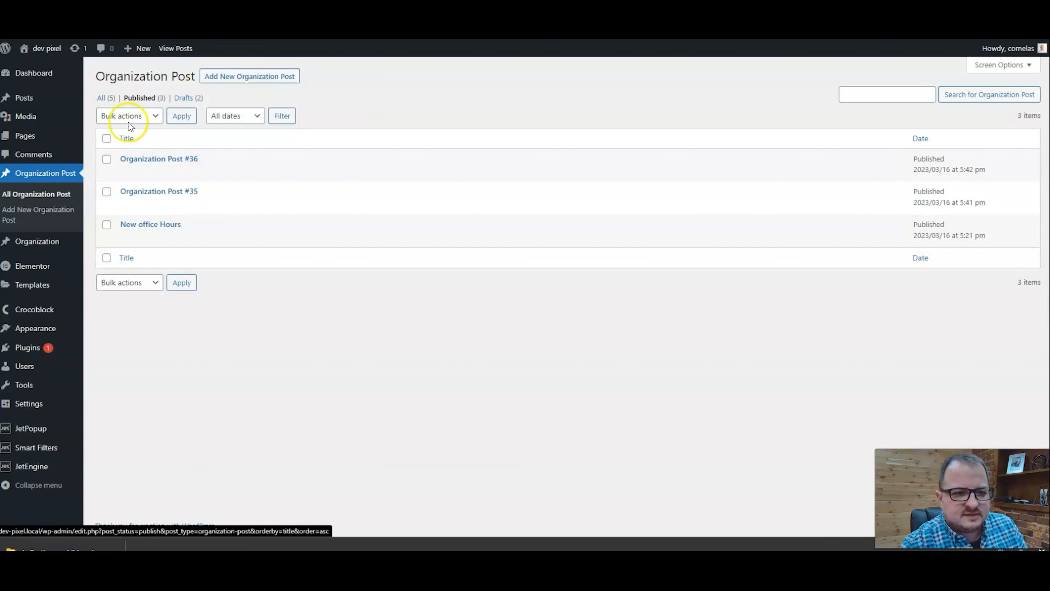
{"action": "left_click", "coordinate": [101, 97]}
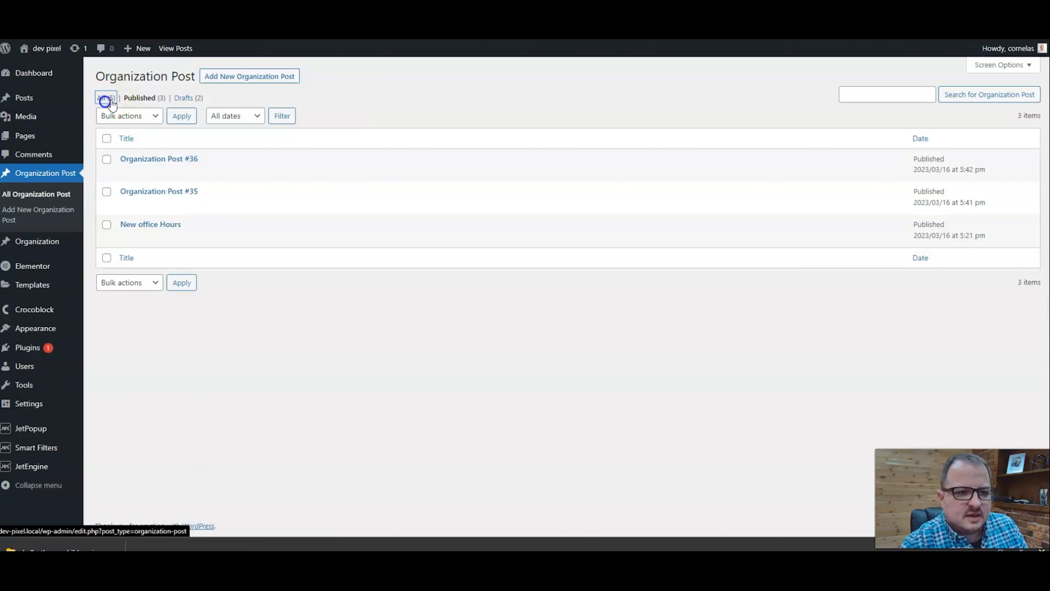
{"action": "left_click", "coordinate": [107, 140]}
{"action": "left_click", "coordinate": [144, 116]}
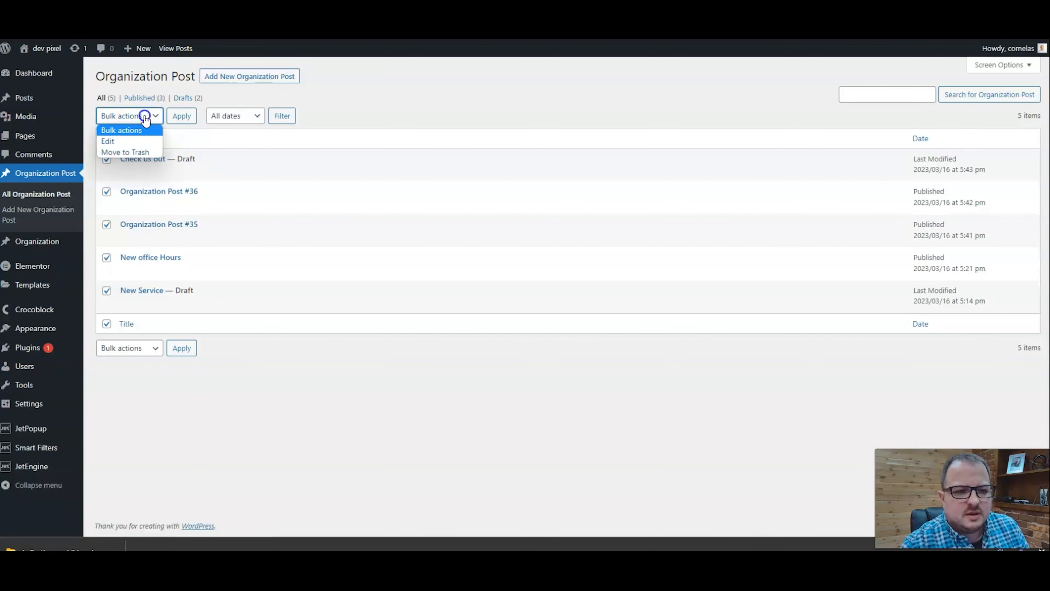
{"action": "left_click", "coordinate": [144, 117]}
{"action": "left_click", "coordinate": [182, 115]}
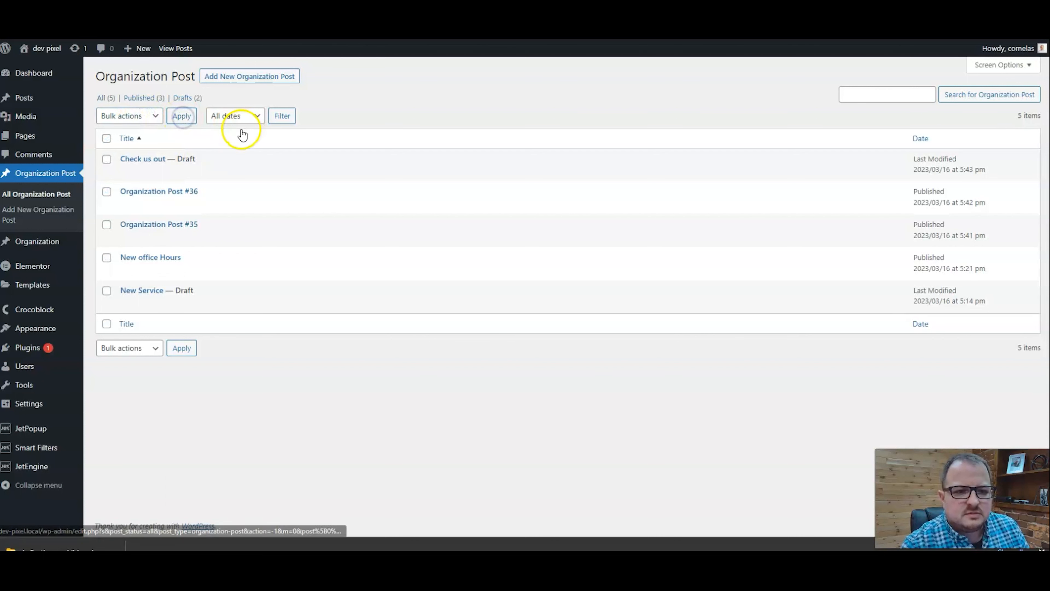
{"action": "left_click", "coordinate": [124, 116]}
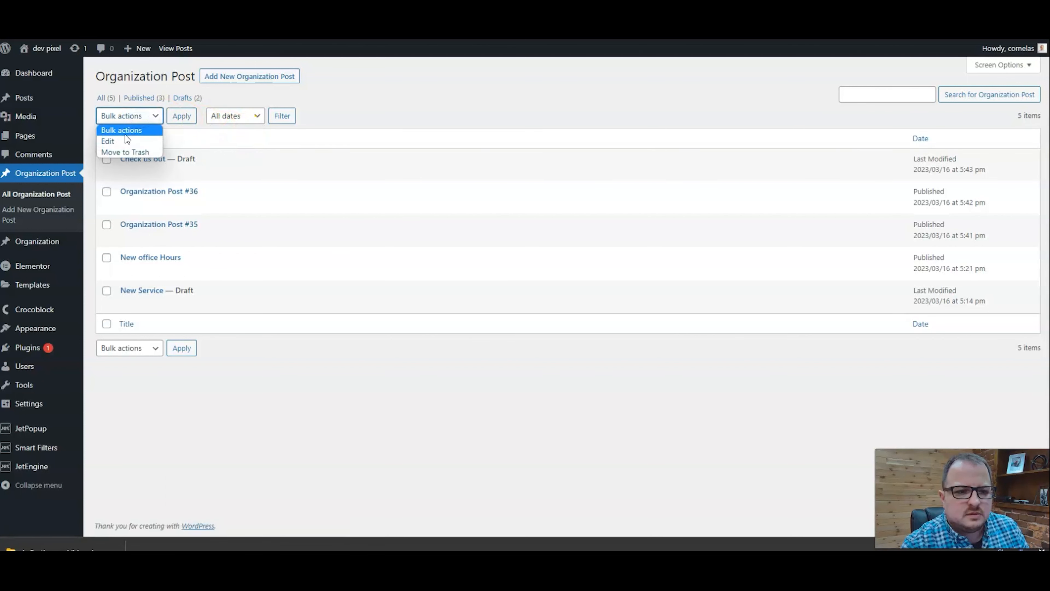
{"action": "left_click", "coordinate": [363, 113]}
- Bulk edit all the organization posts to set their status to Published
{"action": "left_click", "coordinate": [105, 138]}
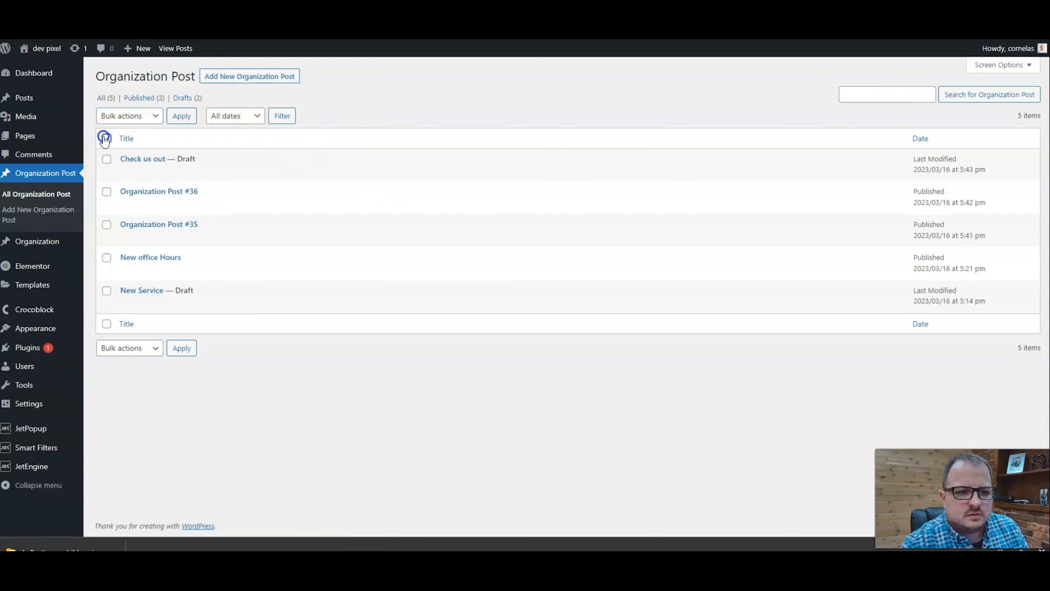
{"action": "left_click", "coordinate": [126, 117]}
{"action": "left_click", "coordinate": [108, 140]}
{"action": "left_click", "coordinate": [181, 116]}
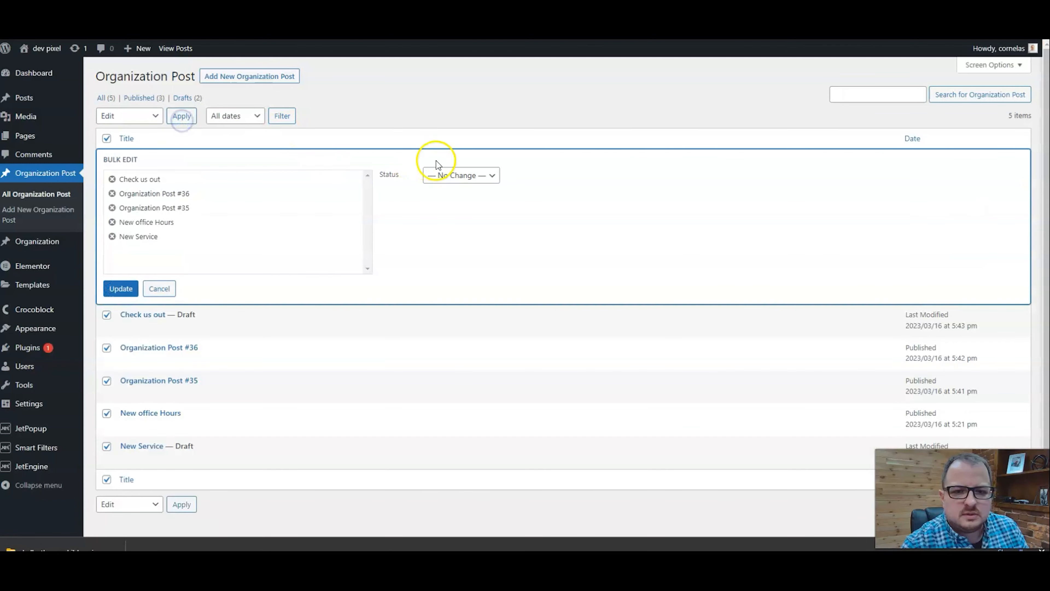
{"action": "left_click", "coordinate": [471, 177]}
{"action": "left_click", "coordinate": [486, 201]}
{"action": "left_click", "coordinate": [123, 289]}
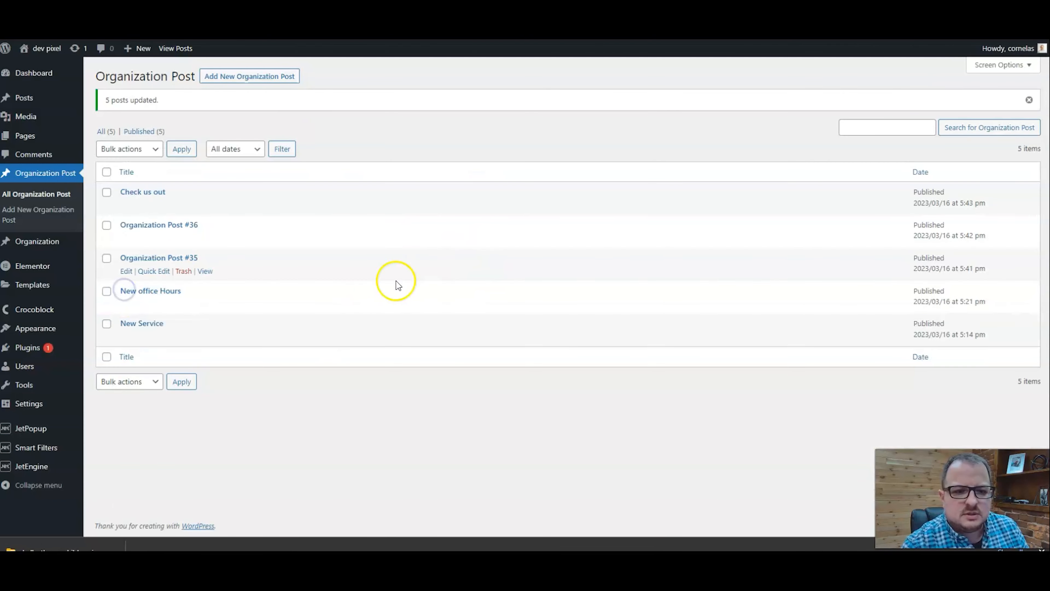
- Refresh the Pixelvolution organization page, delete the "Check us out" post from it and confirm the deletion
{"action": "left_click", "coordinate": [199, 9]}
{"action": "key", "text": "F5"}
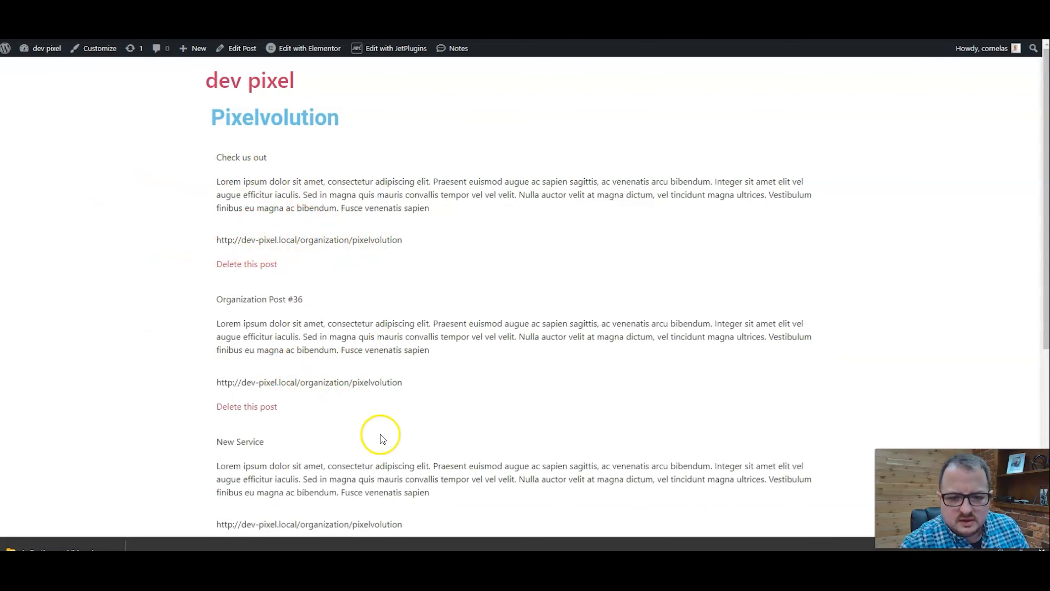
{"action": "scroll", "coordinate": [380, 434], "scroll_direction": "down", "scroll_amount": 3}
{"action": "left_click", "coordinate": [243, 158]}
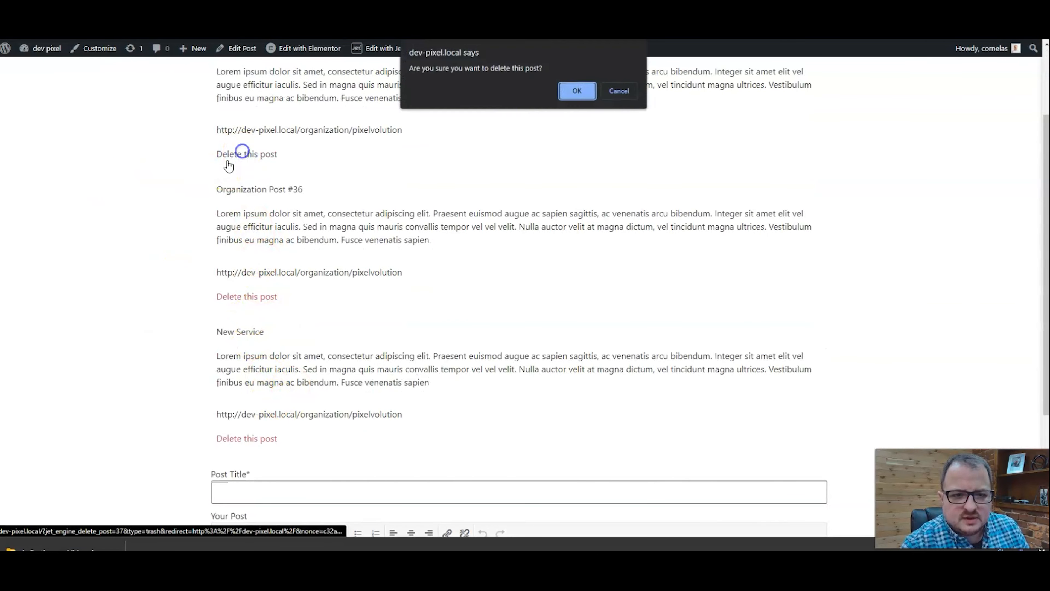
{"action": "left_click", "coordinate": [581, 89]}
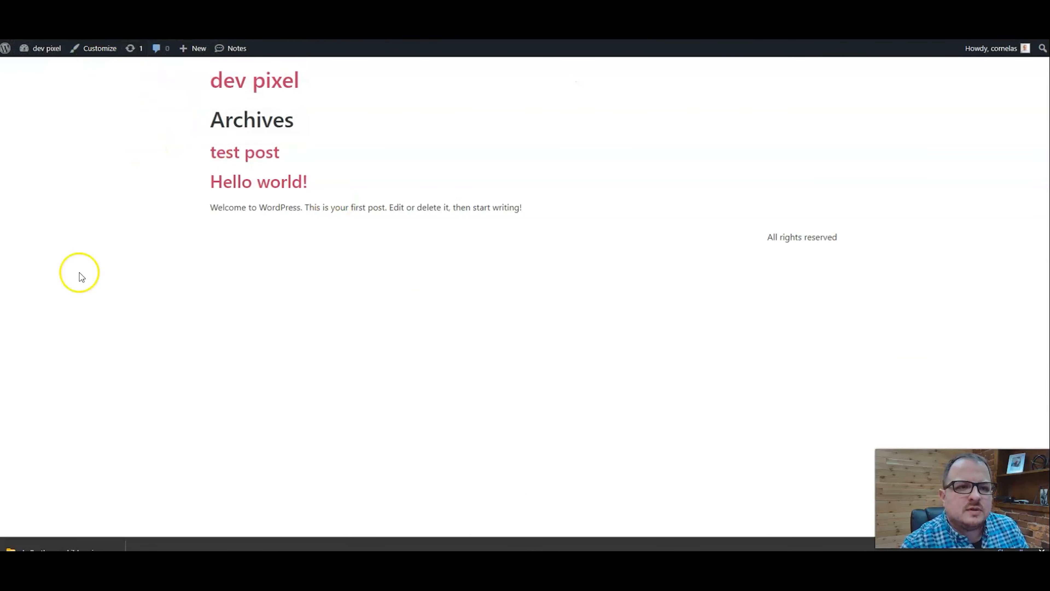
- Re-enter [current_url] as the shortcode for the delete link's redirect after deletion, update the listing template and recheck the shortcode setting
{"action": "left_click", "coordinate": [247, 261]}
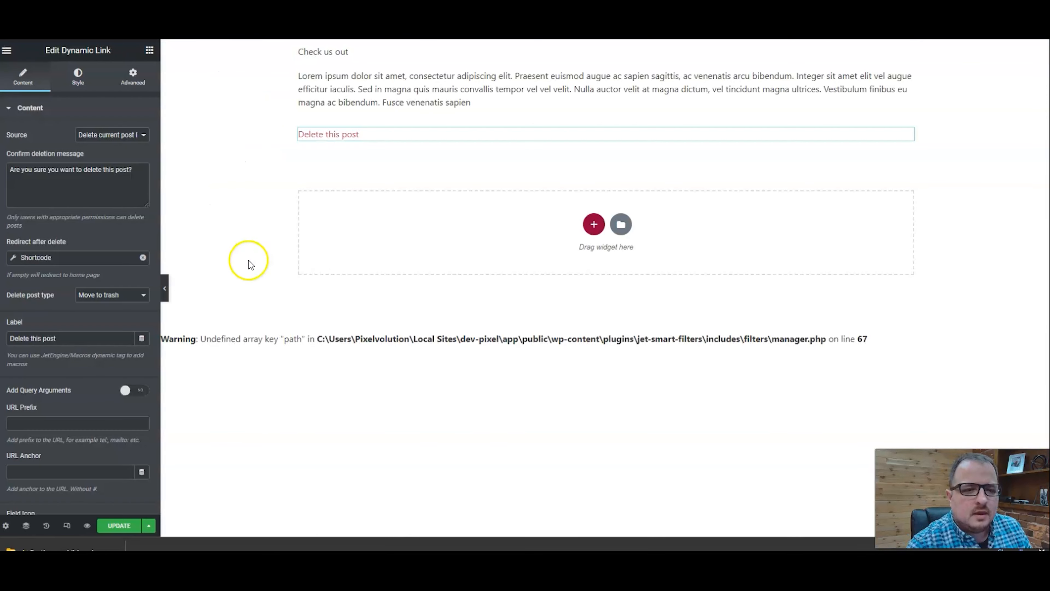
{"action": "left_click", "coordinate": [62, 257]}
{"action": "left_click", "coordinate": [68, 326]}
{"action": "key", "text": "ctrl+a"}
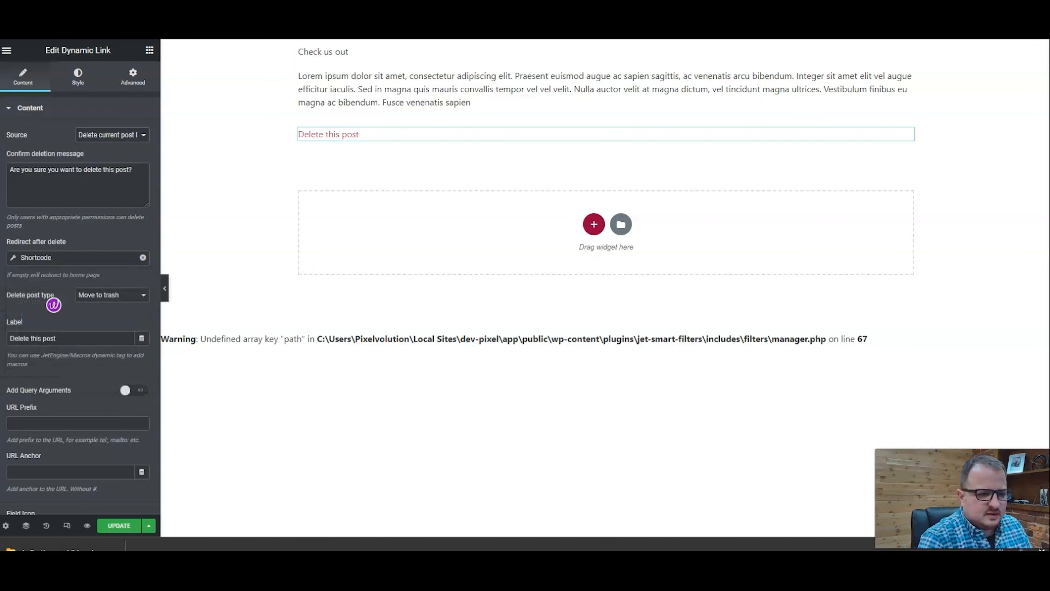
{"action": "left_click", "coordinate": [82, 258]}
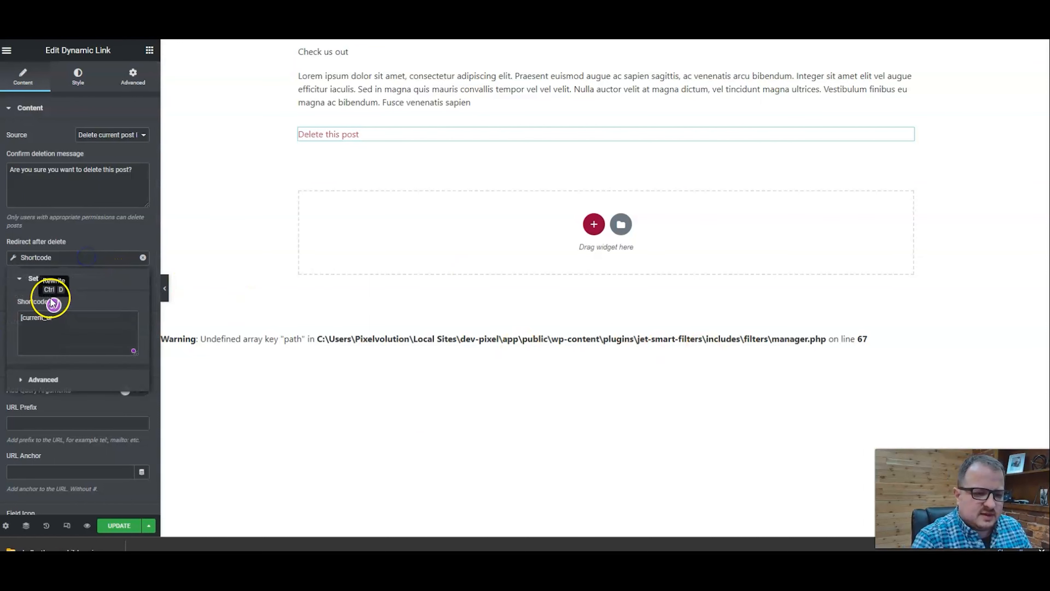
{"action": "left_click", "coordinate": [71, 316]}
{"action": "key", "text": "ctrl+a"}
{"action": "key", "text": "BackSpace"}
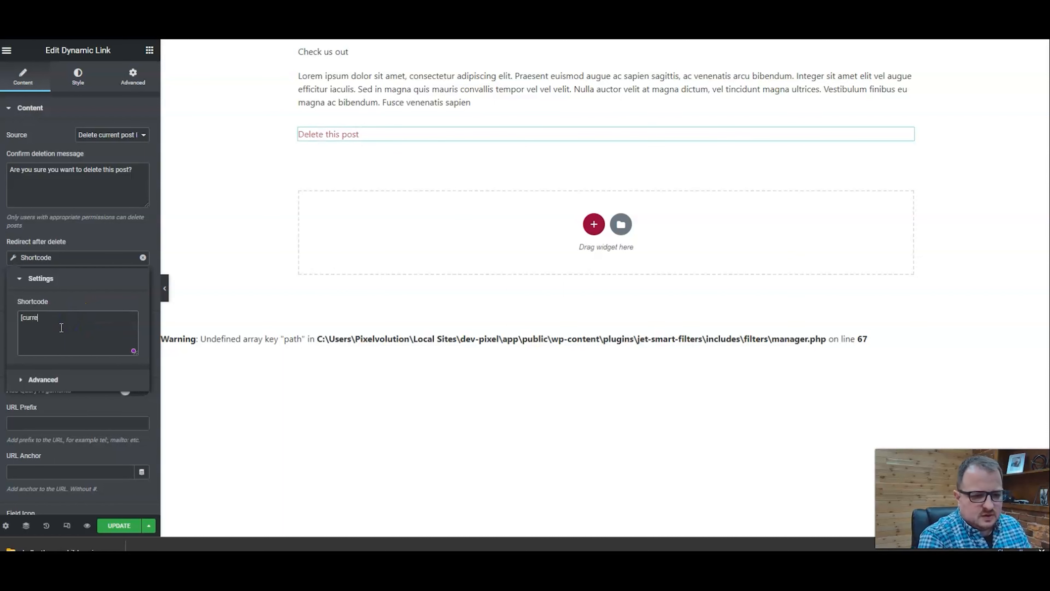
{"action": "type", "text": "[current_url]"}
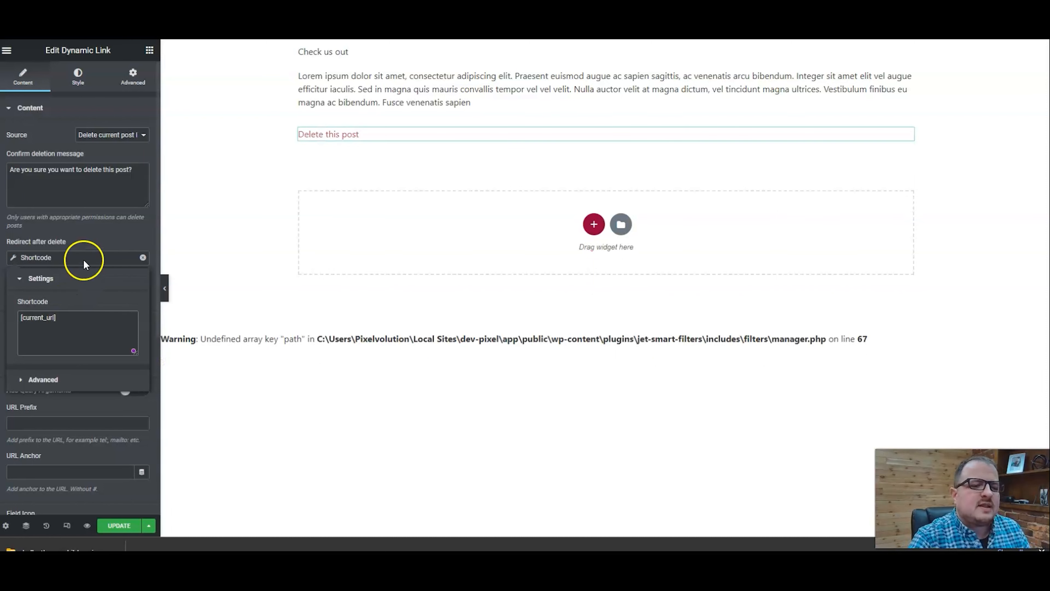
{"action": "left_click", "coordinate": [109, 244]}
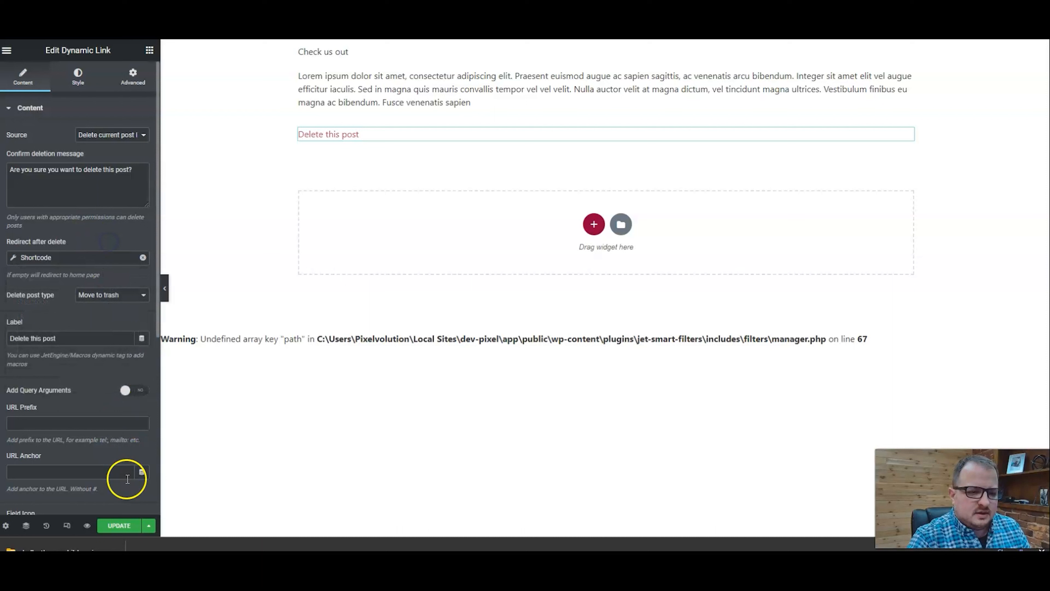
{"action": "left_click", "coordinate": [120, 525]}
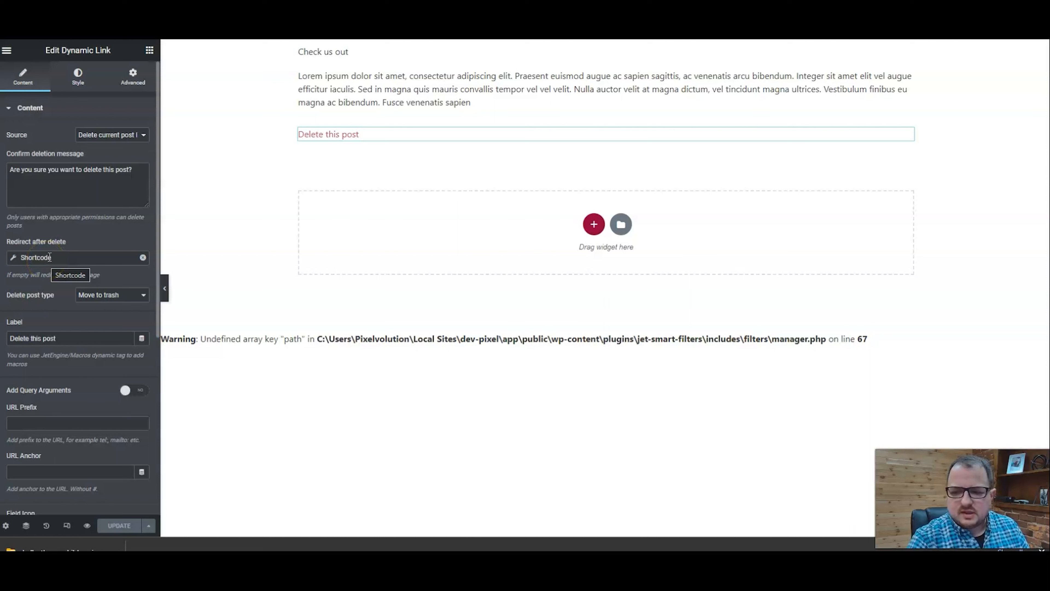
{"action": "left_click", "coordinate": [49, 257]}
{"action": "left_click", "coordinate": [52, 329]}
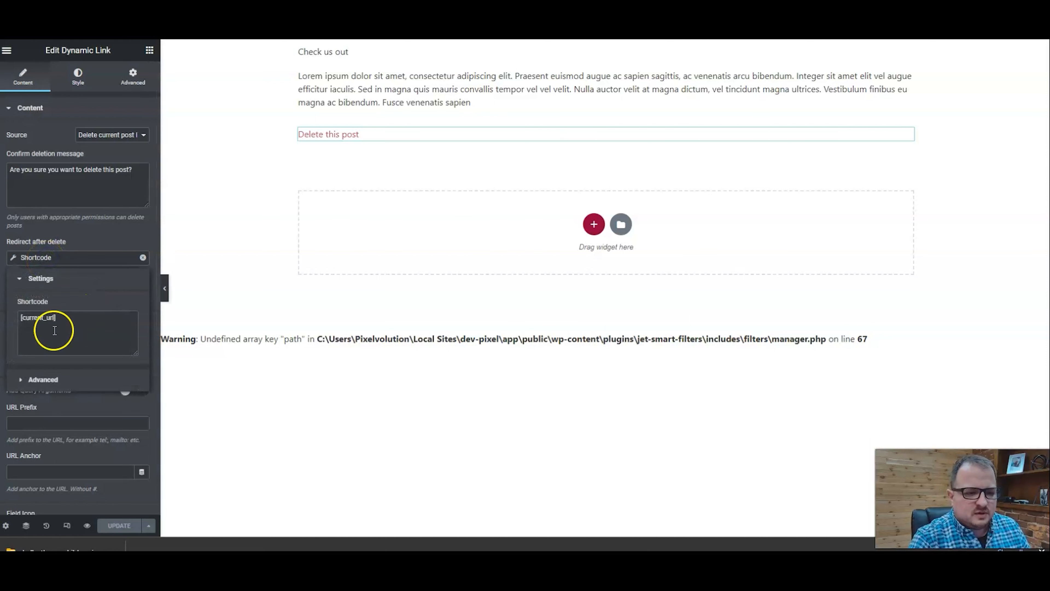
- Delete the "New Service" post from the Pixelvolution organization page and confirm the deletion
{"action": "left_click", "coordinate": [244, 57]}
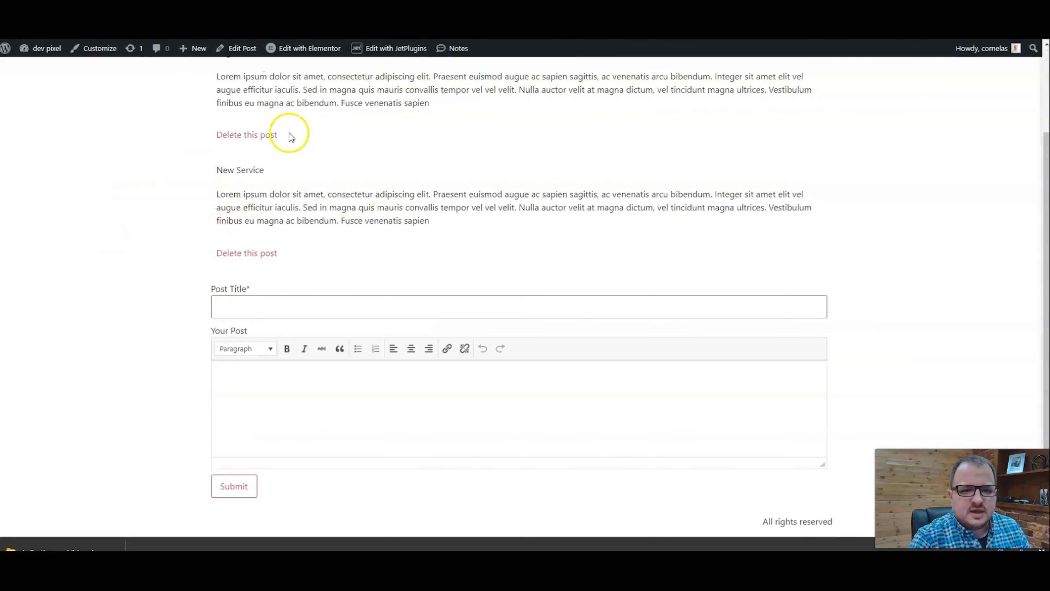
{"action": "scroll", "coordinate": [322, 169], "scroll_direction": "up", "scroll_amount": 1}
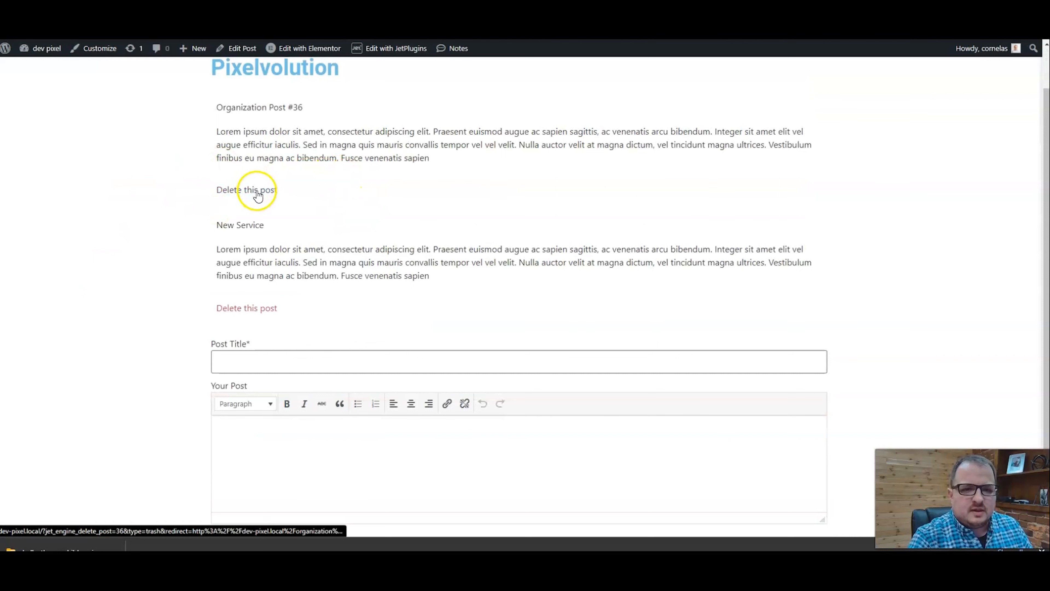
{"action": "left_click", "coordinate": [246, 309]}
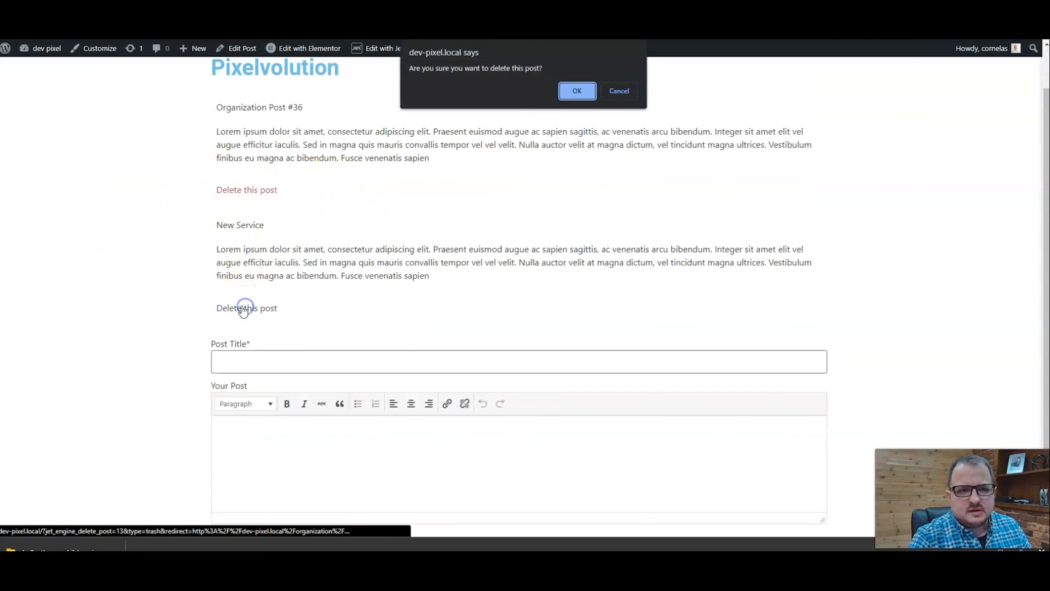
{"action": "left_click", "coordinate": [576, 91]}
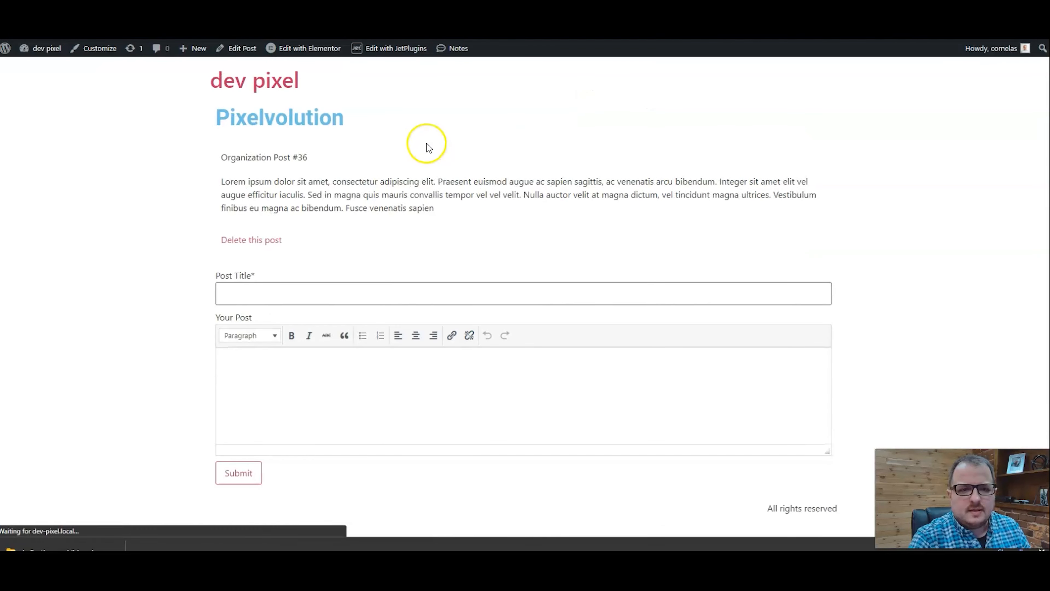